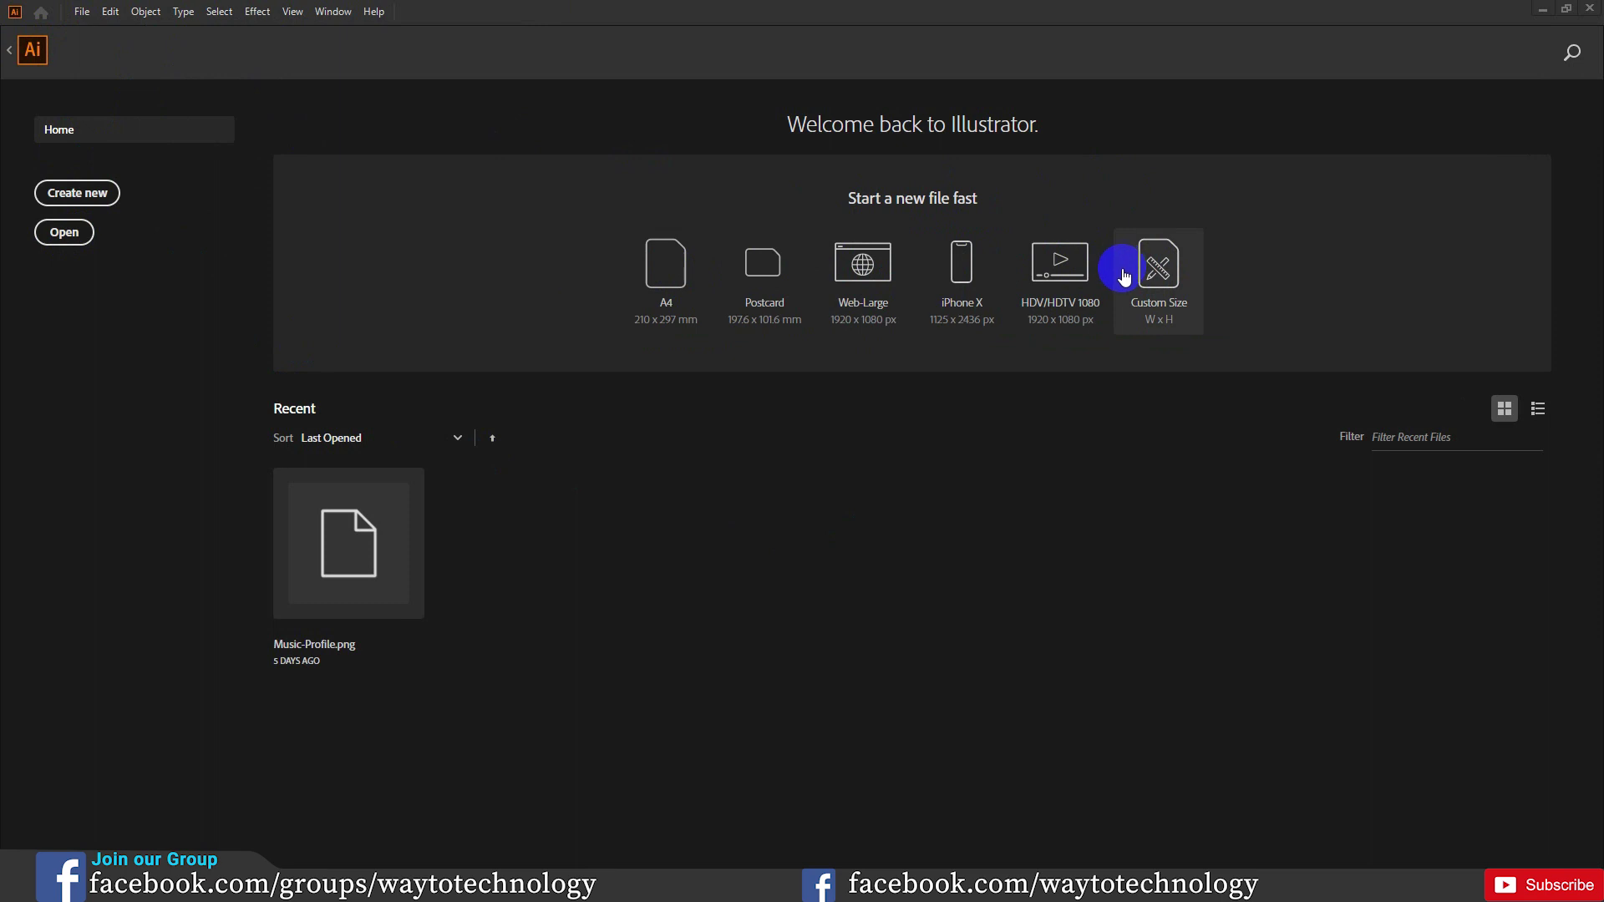
# - Browse the Saved, Mobile, Web and Art & Illustration new-document presets
pyautogui.click(77, 192)
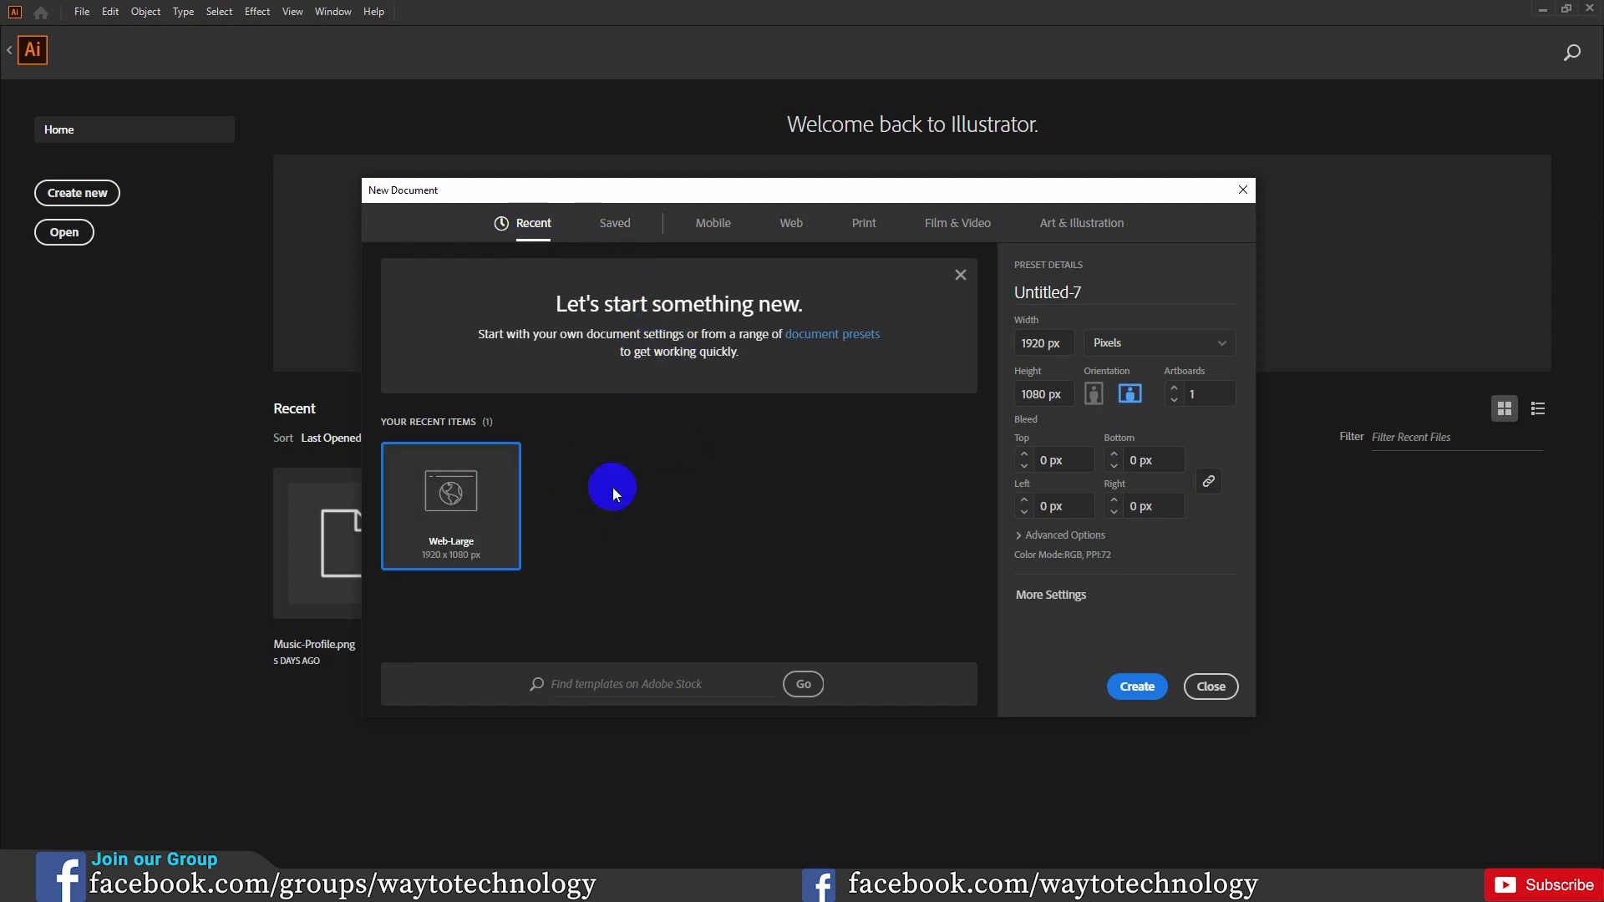
pyautogui.click(612, 234)
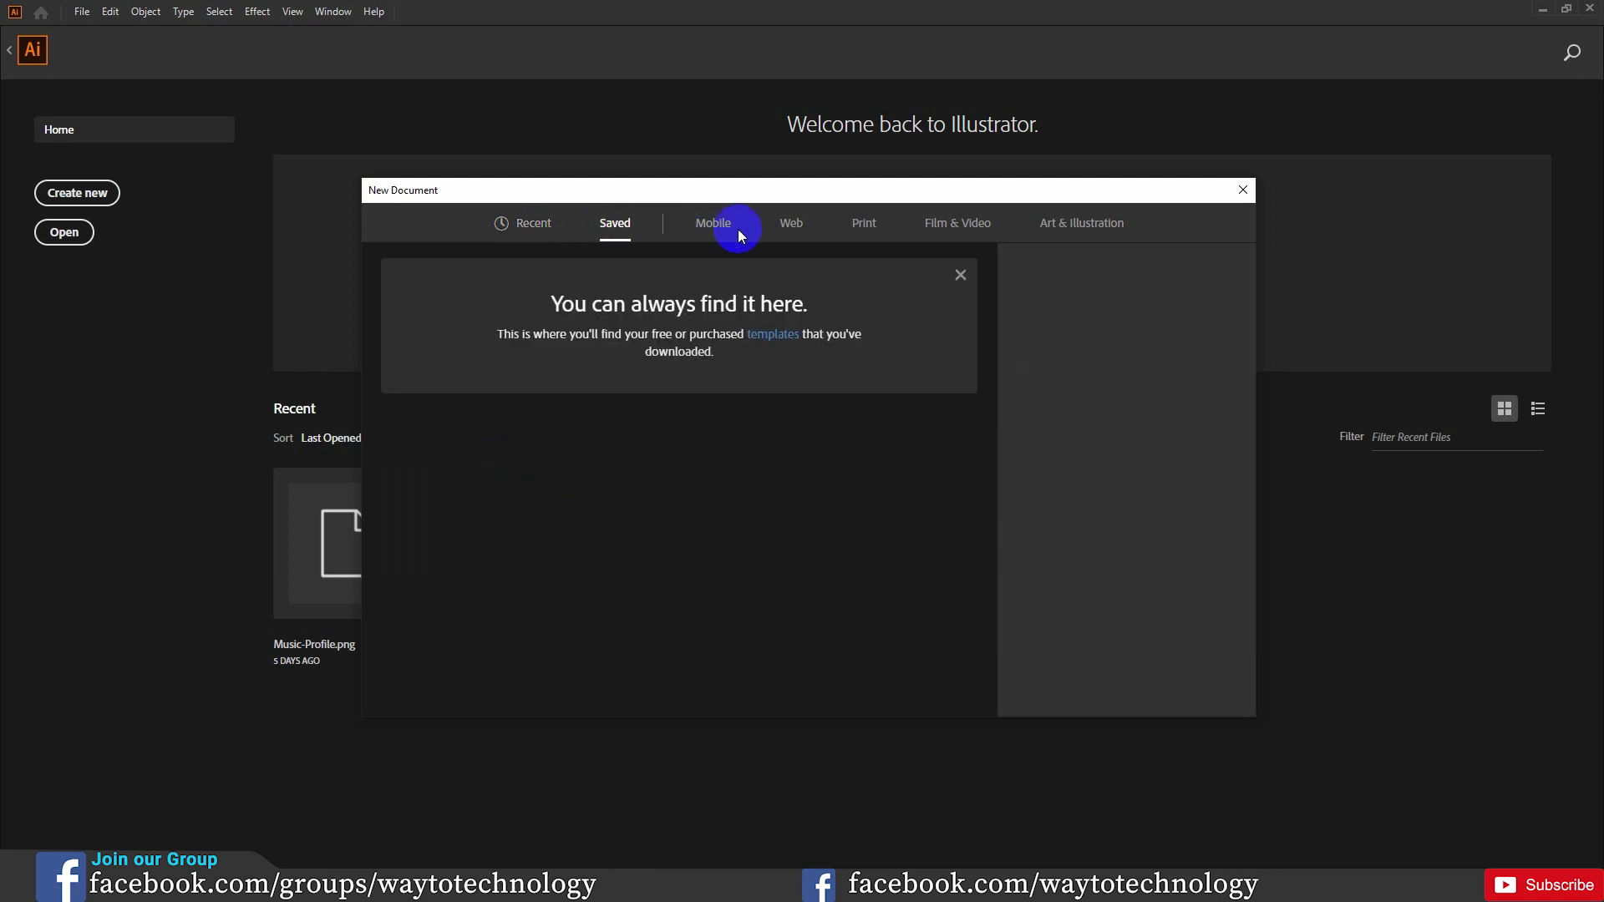
pyautogui.click(719, 230)
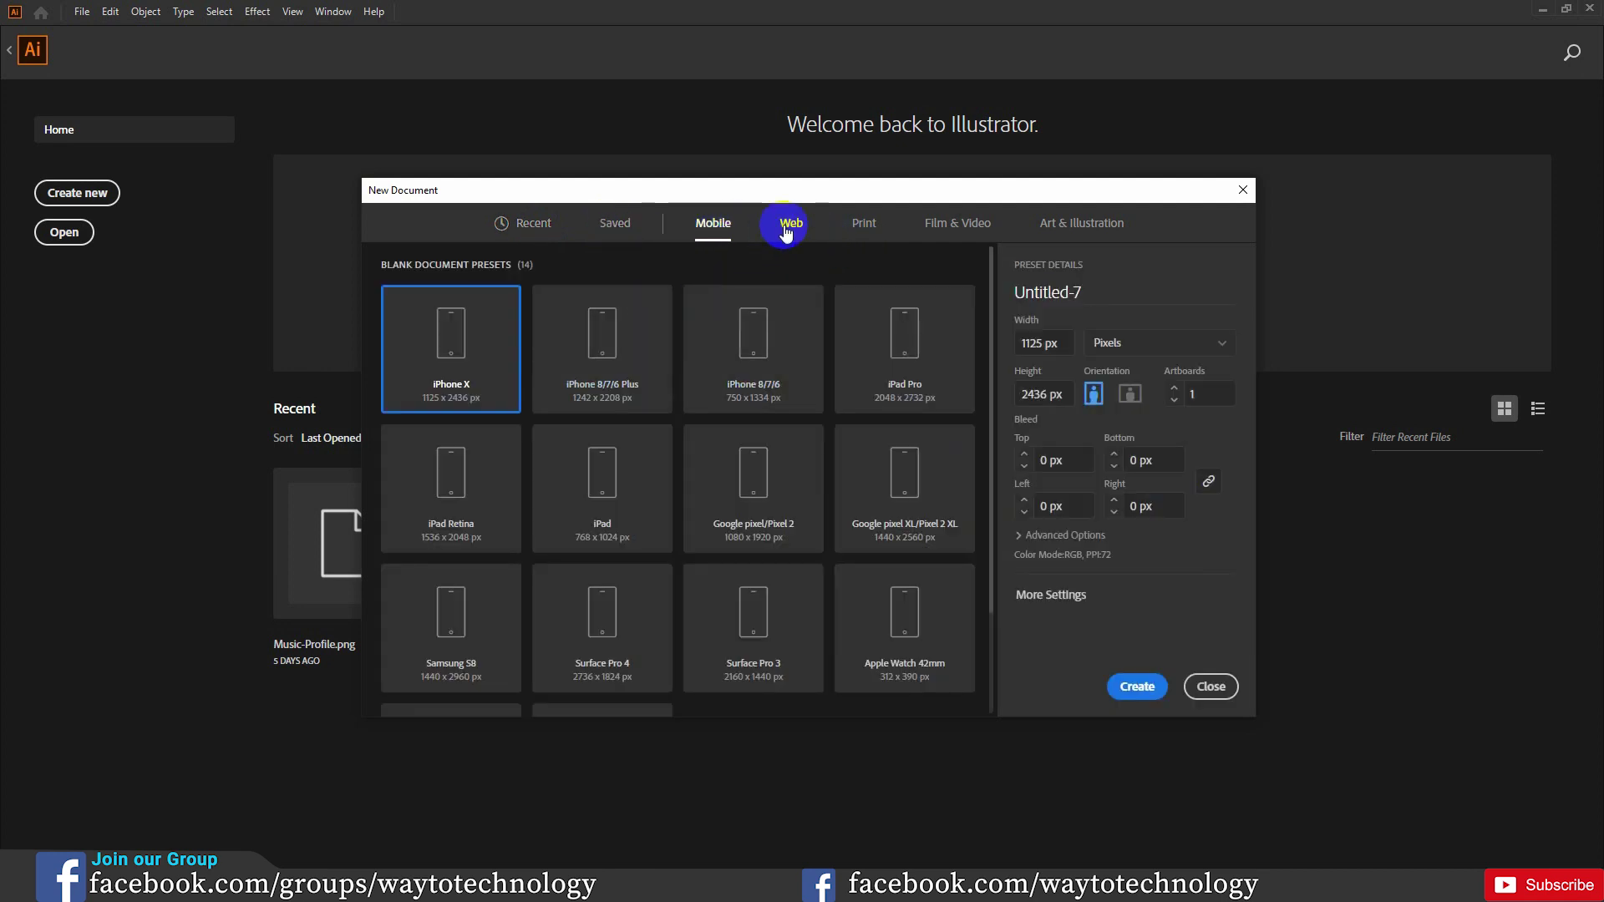
pyautogui.click(788, 230)
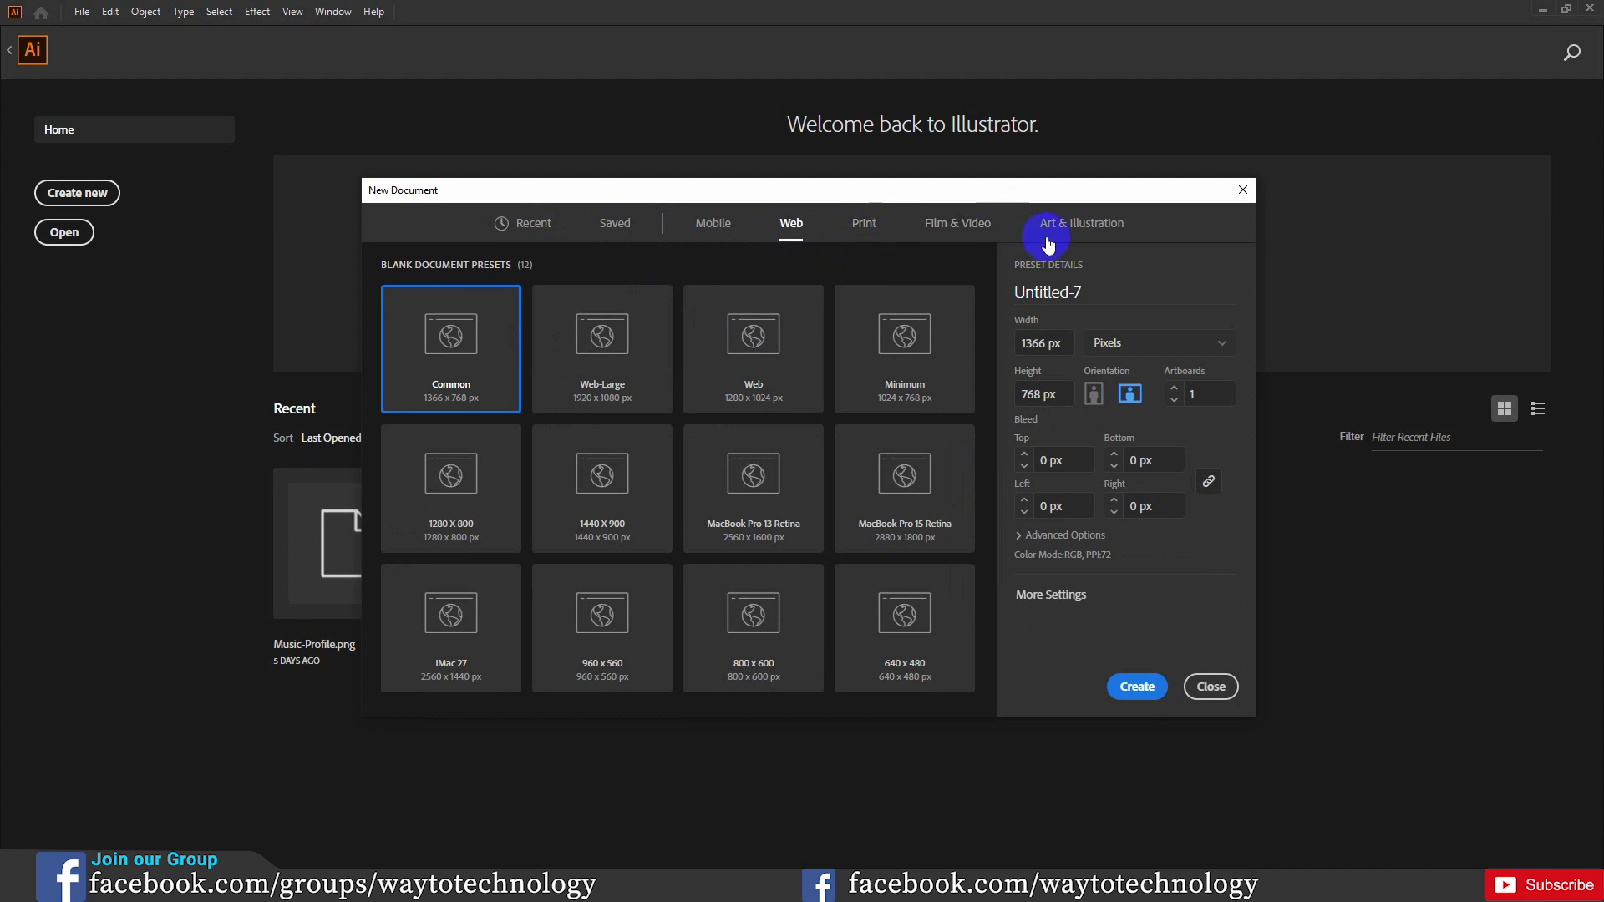
pyautogui.click(1052, 234)
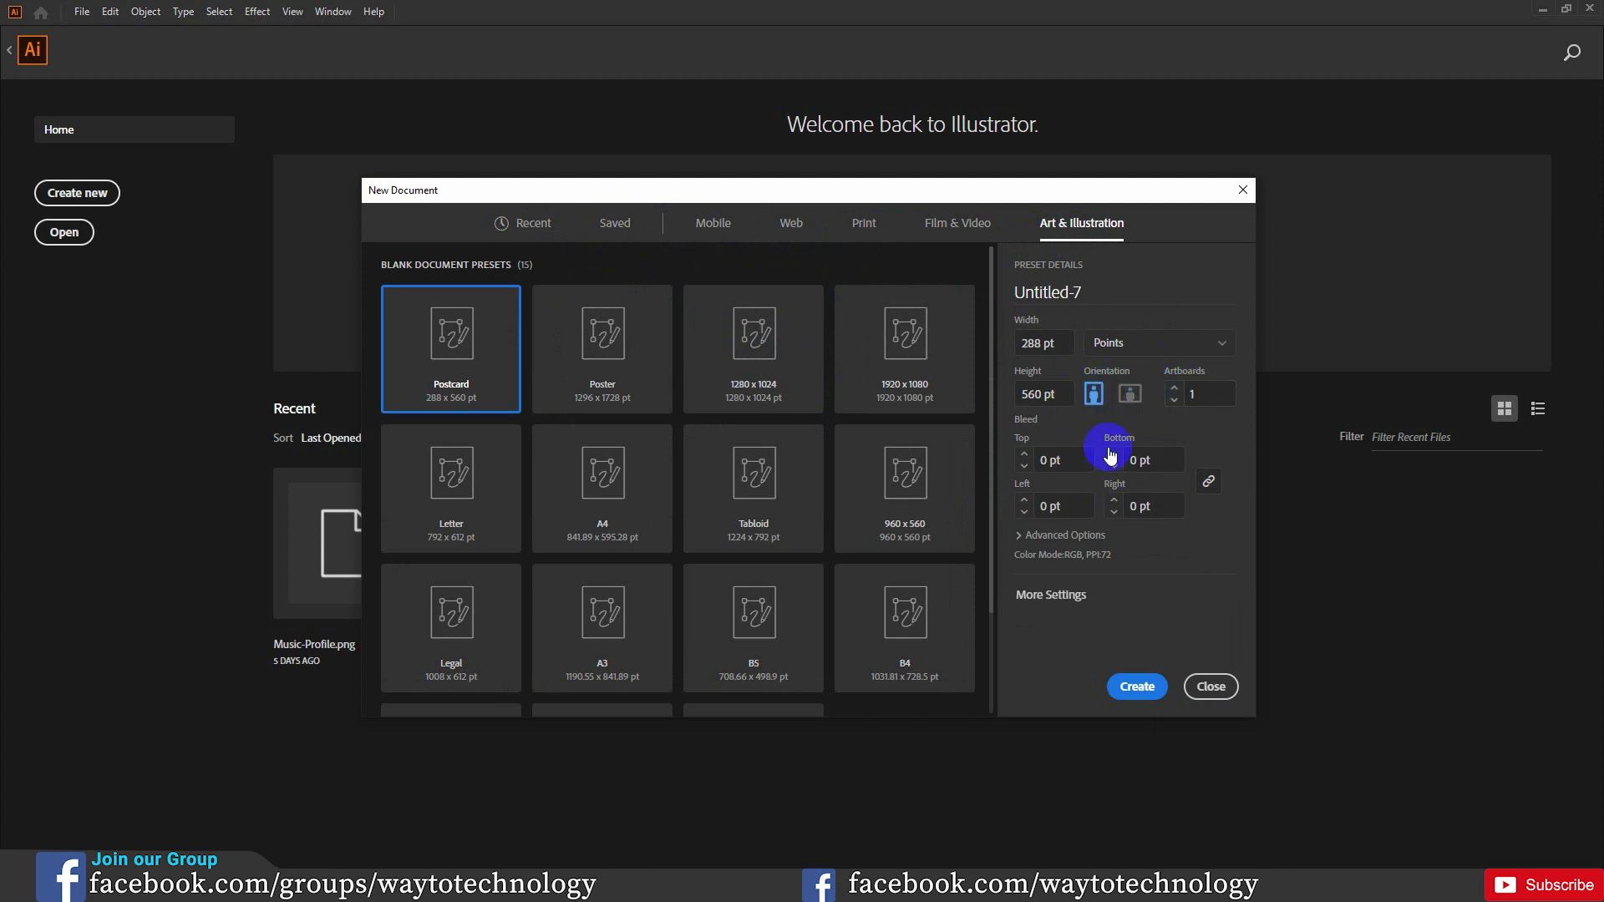
# - Close the New Document dialog and return to the Untitled-1 document
pyautogui.click(1152, 687)
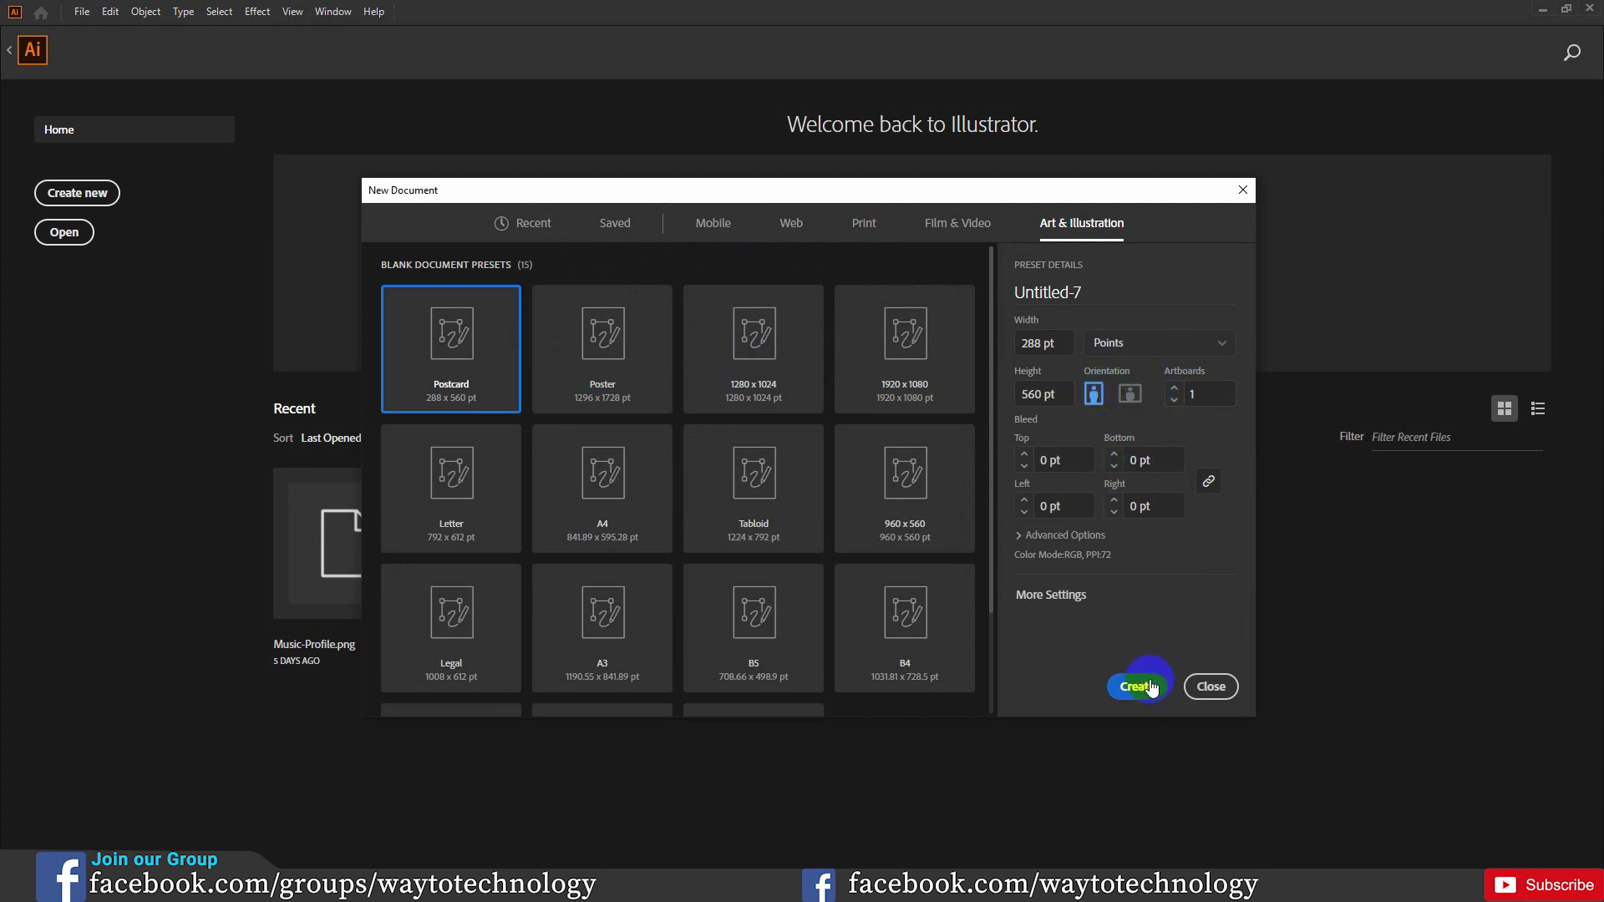
pyautogui.click(1207, 687)
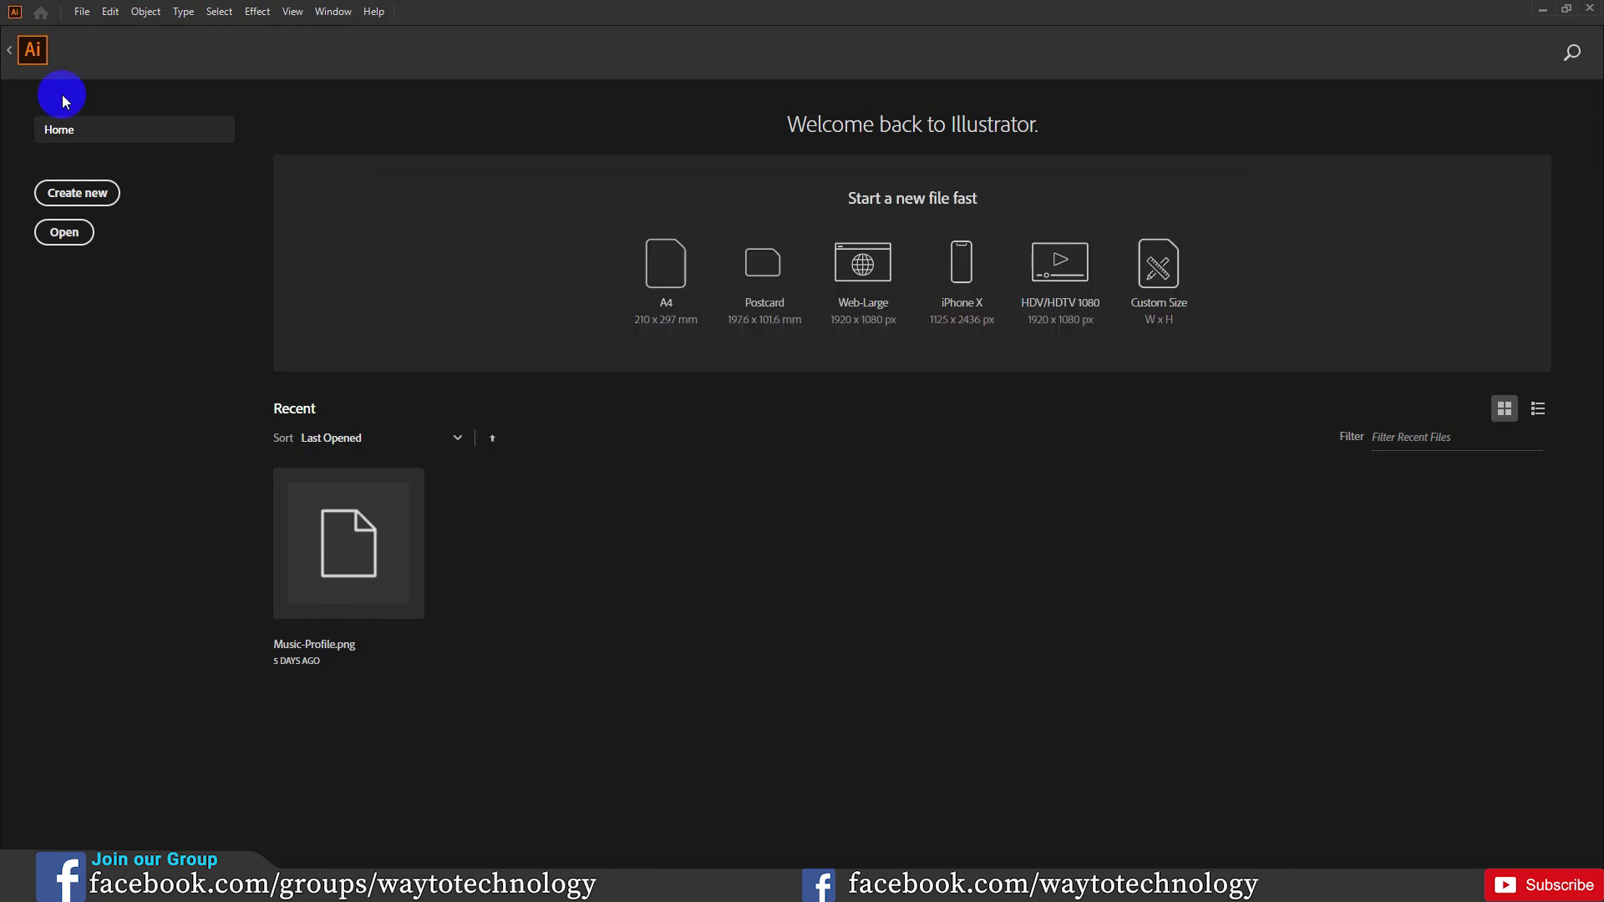
pyautogui.click(32, 55)
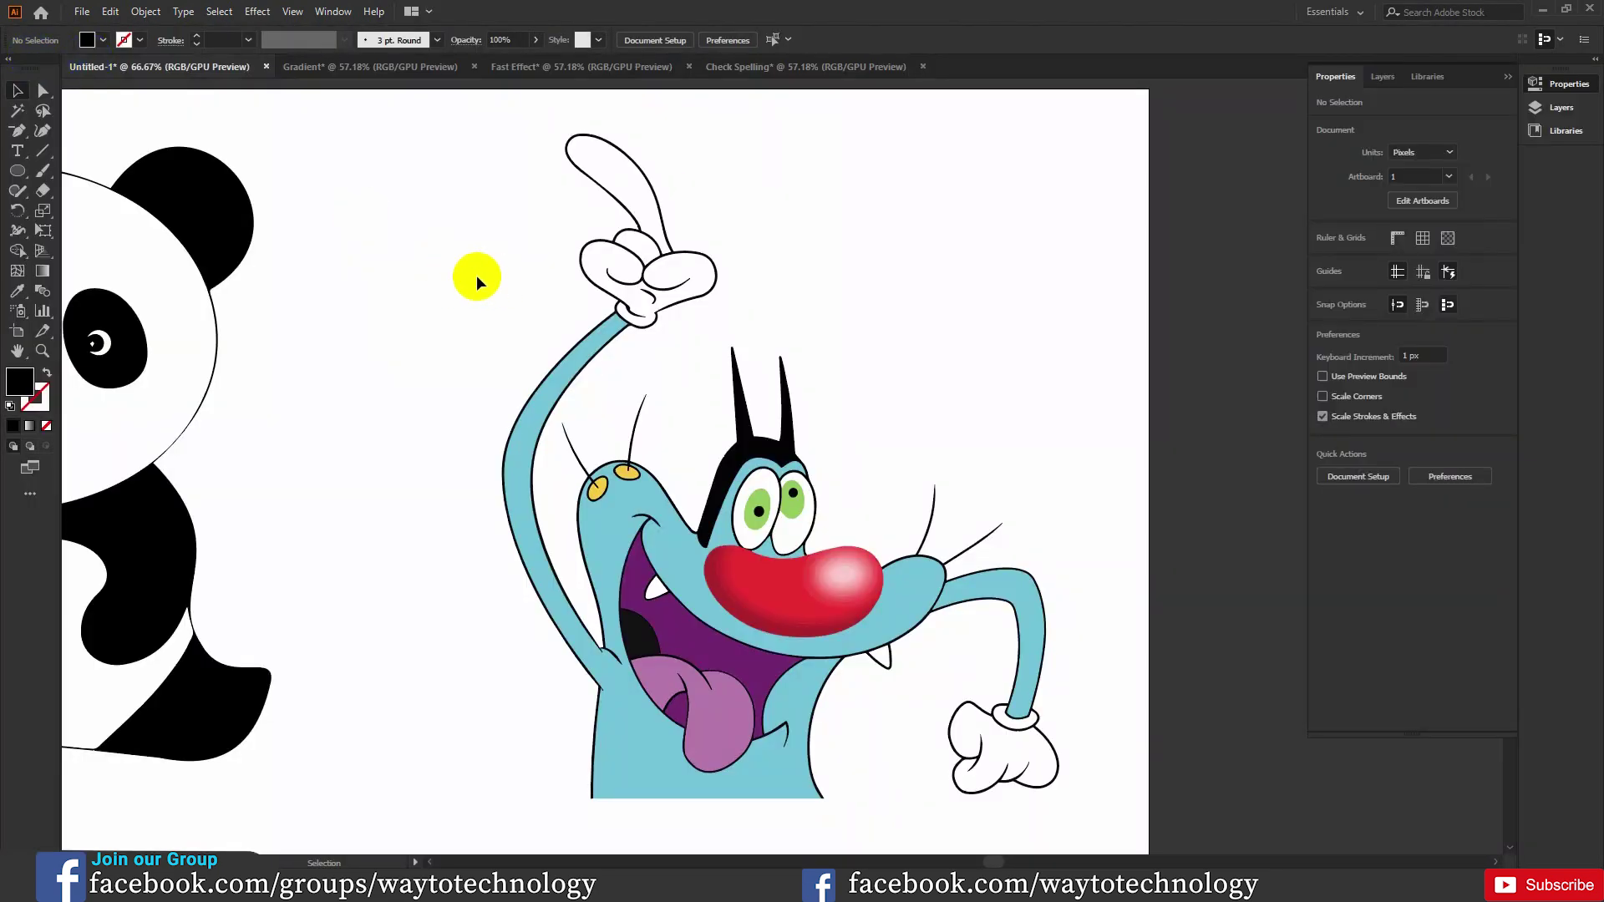
# - Pan the canvas to centre the blue cartoon character
pyautogui.press('space')
pyautogui.moveTo(465, 329); pyautogui.dragTo(639, 321)
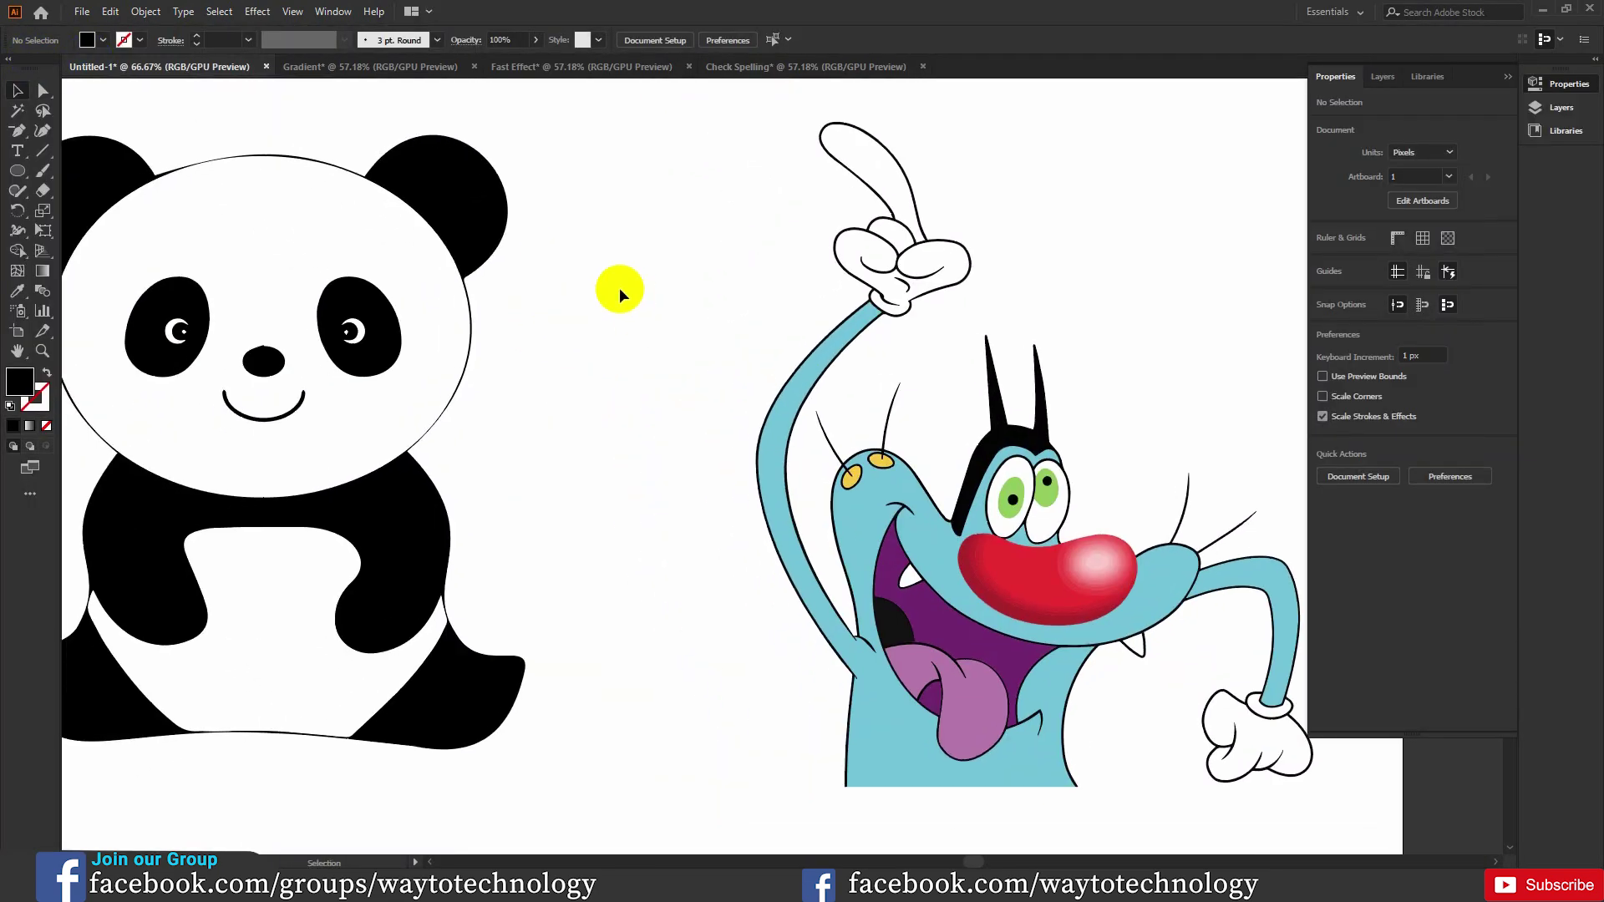
pyautogui.press('space')
pyautogui.moveTo(833, 369); pyautogui.dragTo(673, 386)
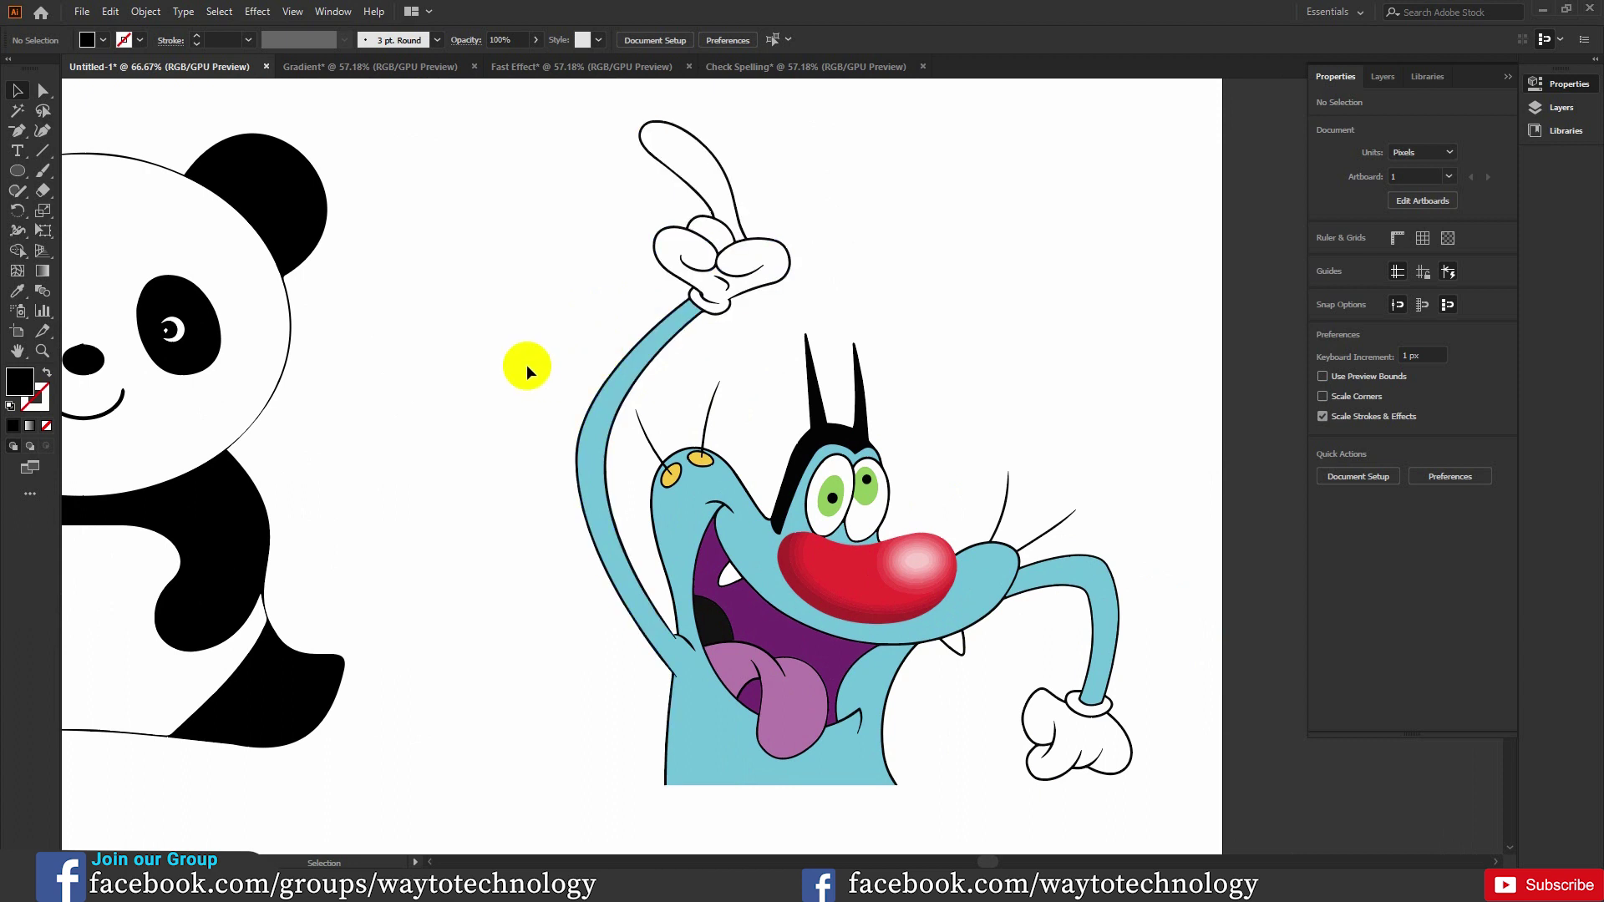
# - Marquee-select all the blue character's paths and anchors with the Direct Selection tool
pyautogui.click(806, 538)
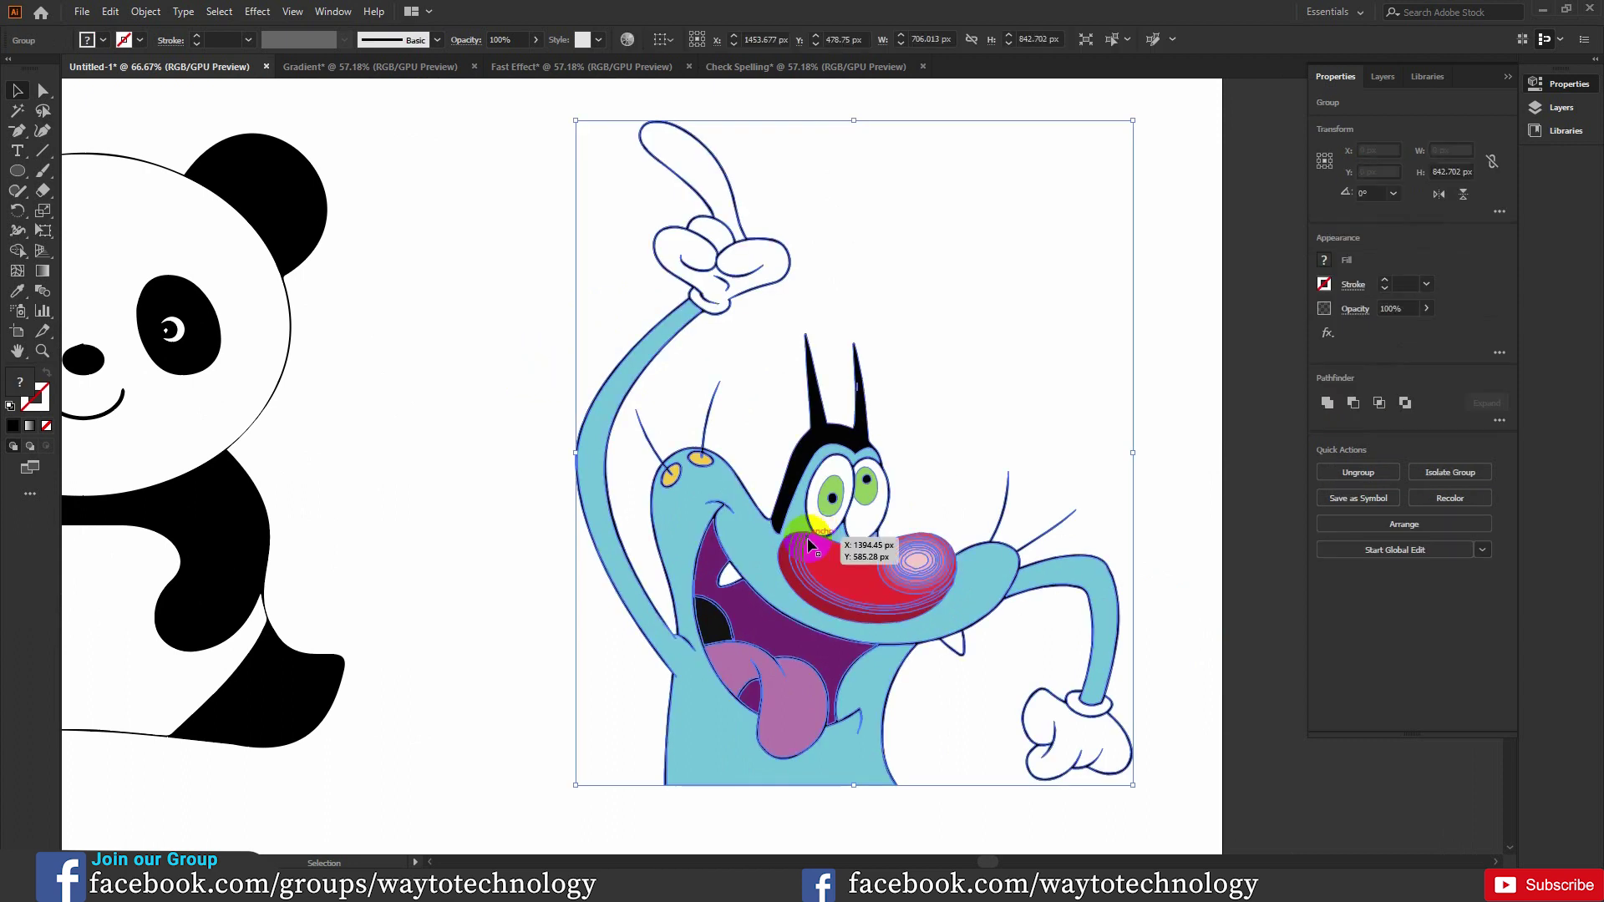
pyautogui.click(528, 403)
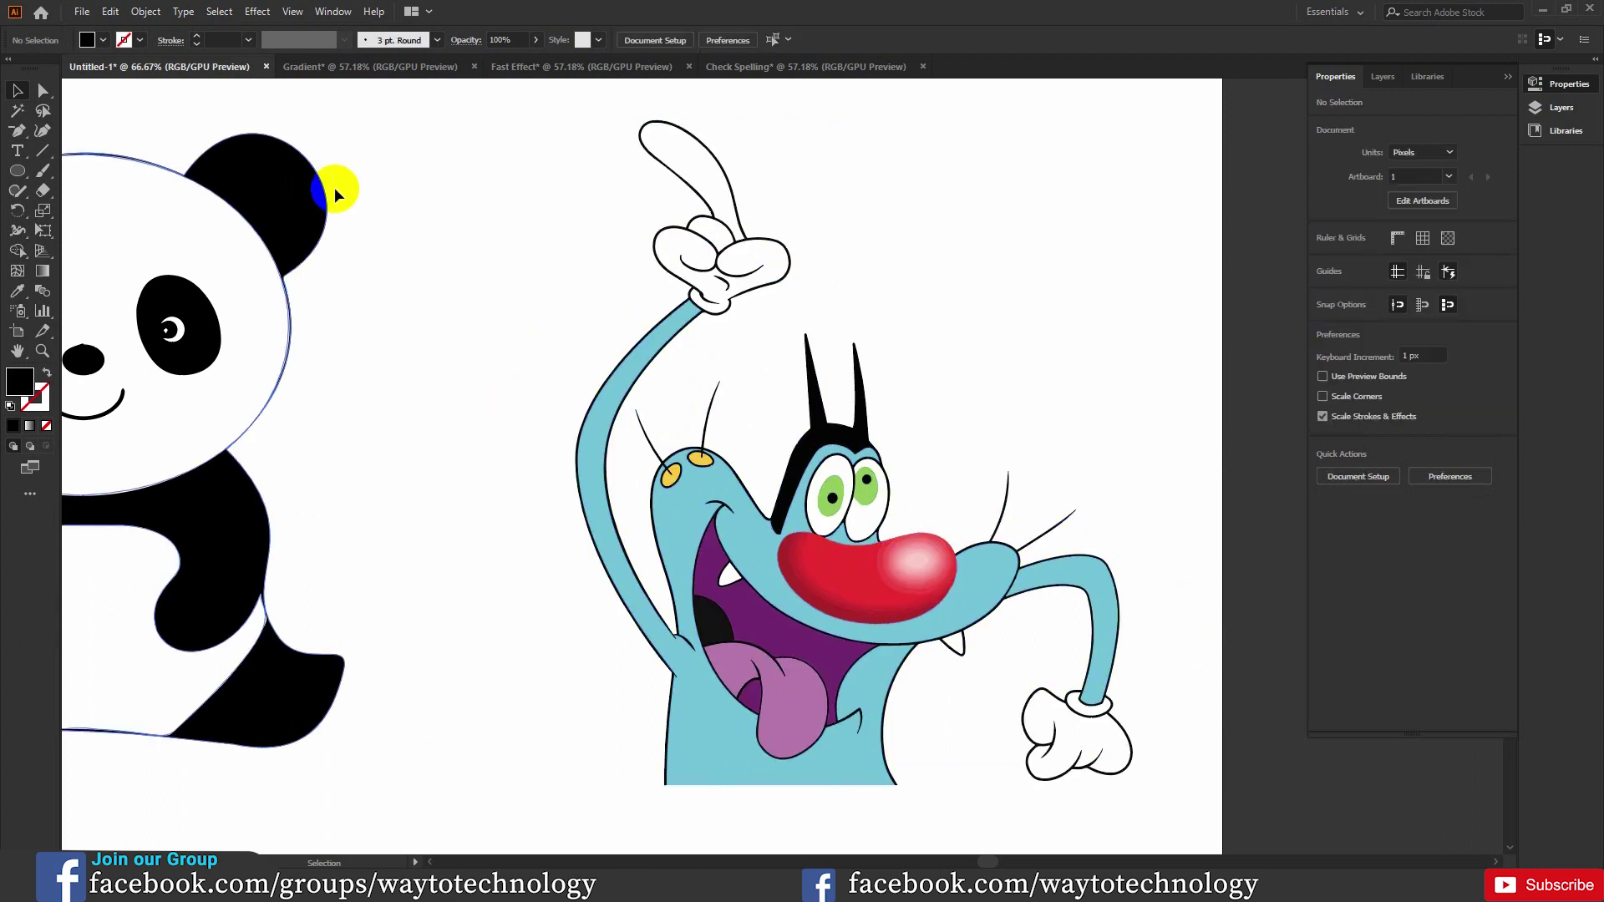
pyautogui.click(44, 96)
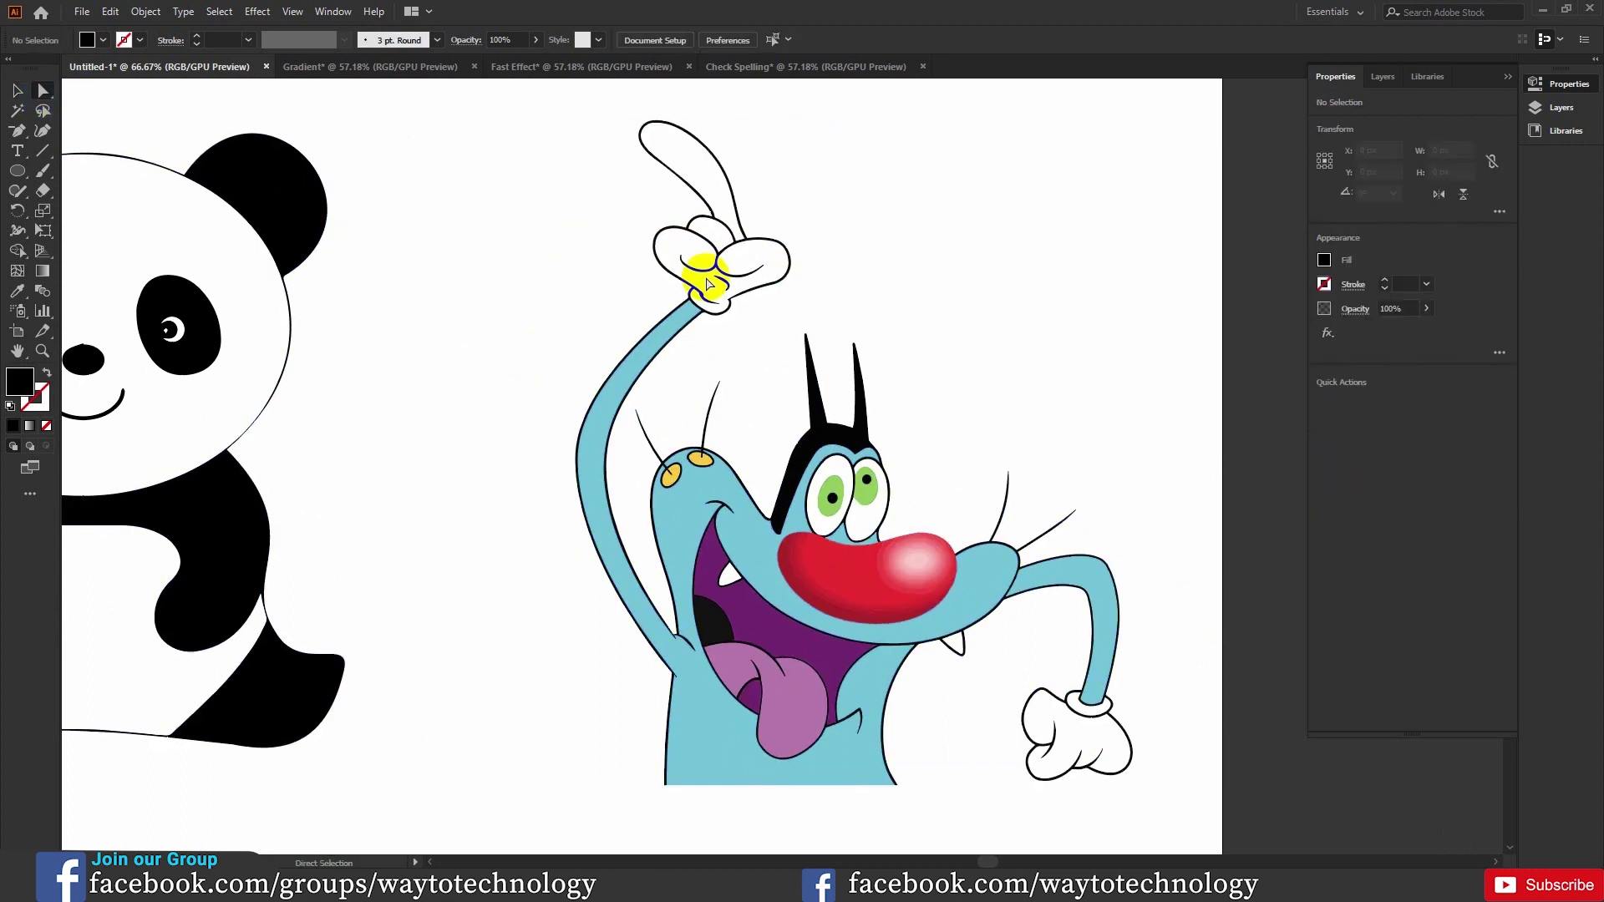
pyautogui.click(723, 284)
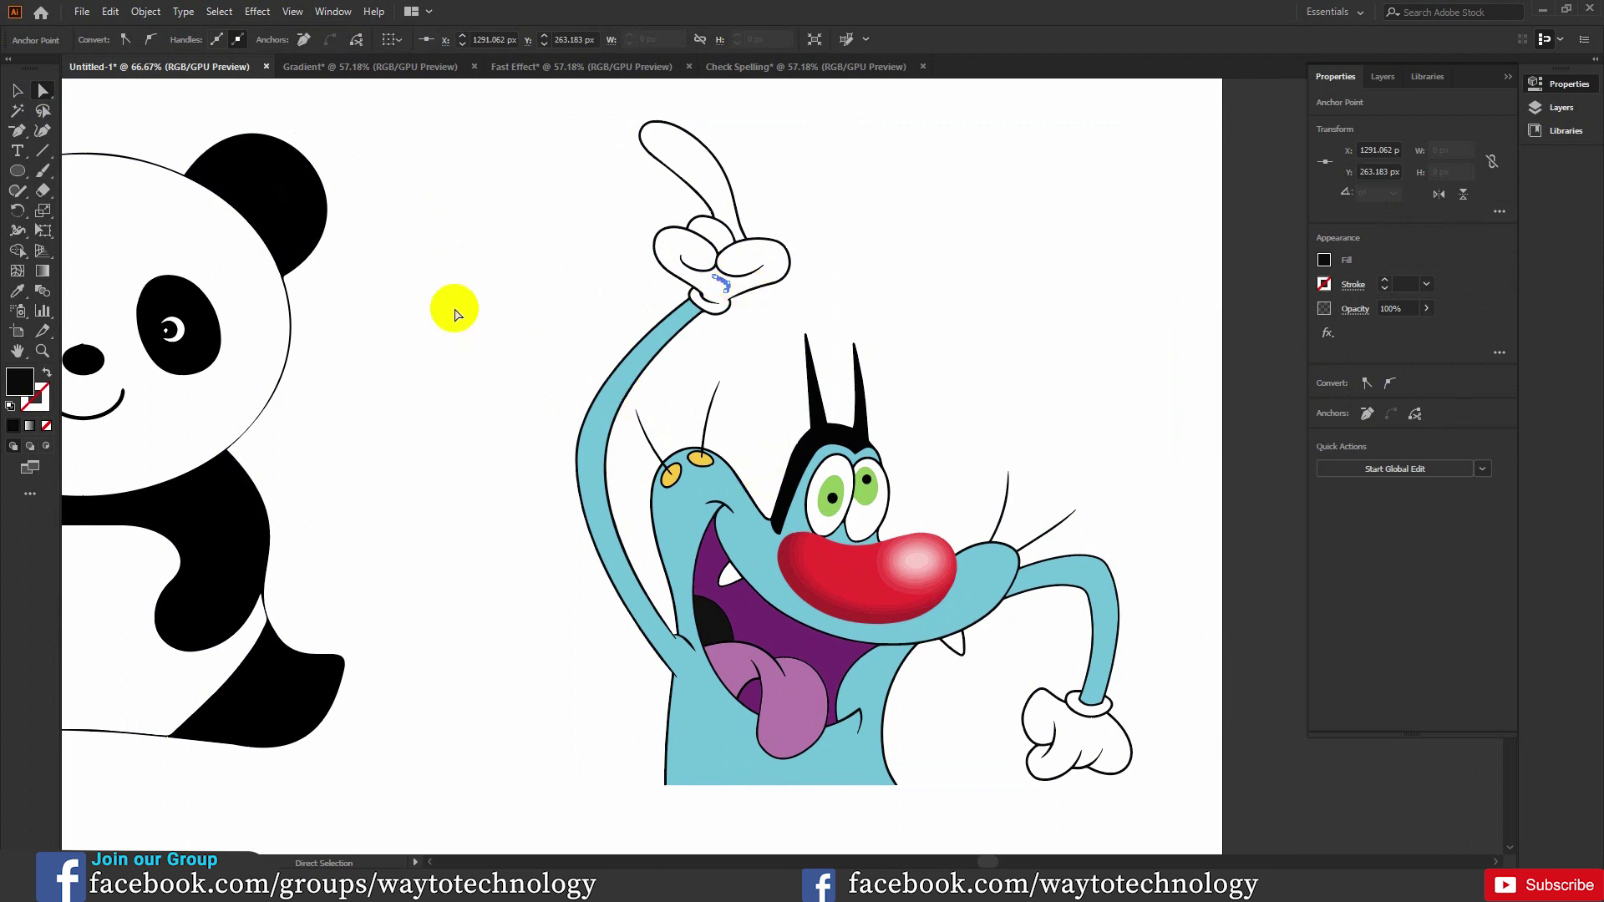
pyautogui.click(645, 323)
pyautogui.moveTo(518, 215); pyautogui.dragTo(1066, 707)
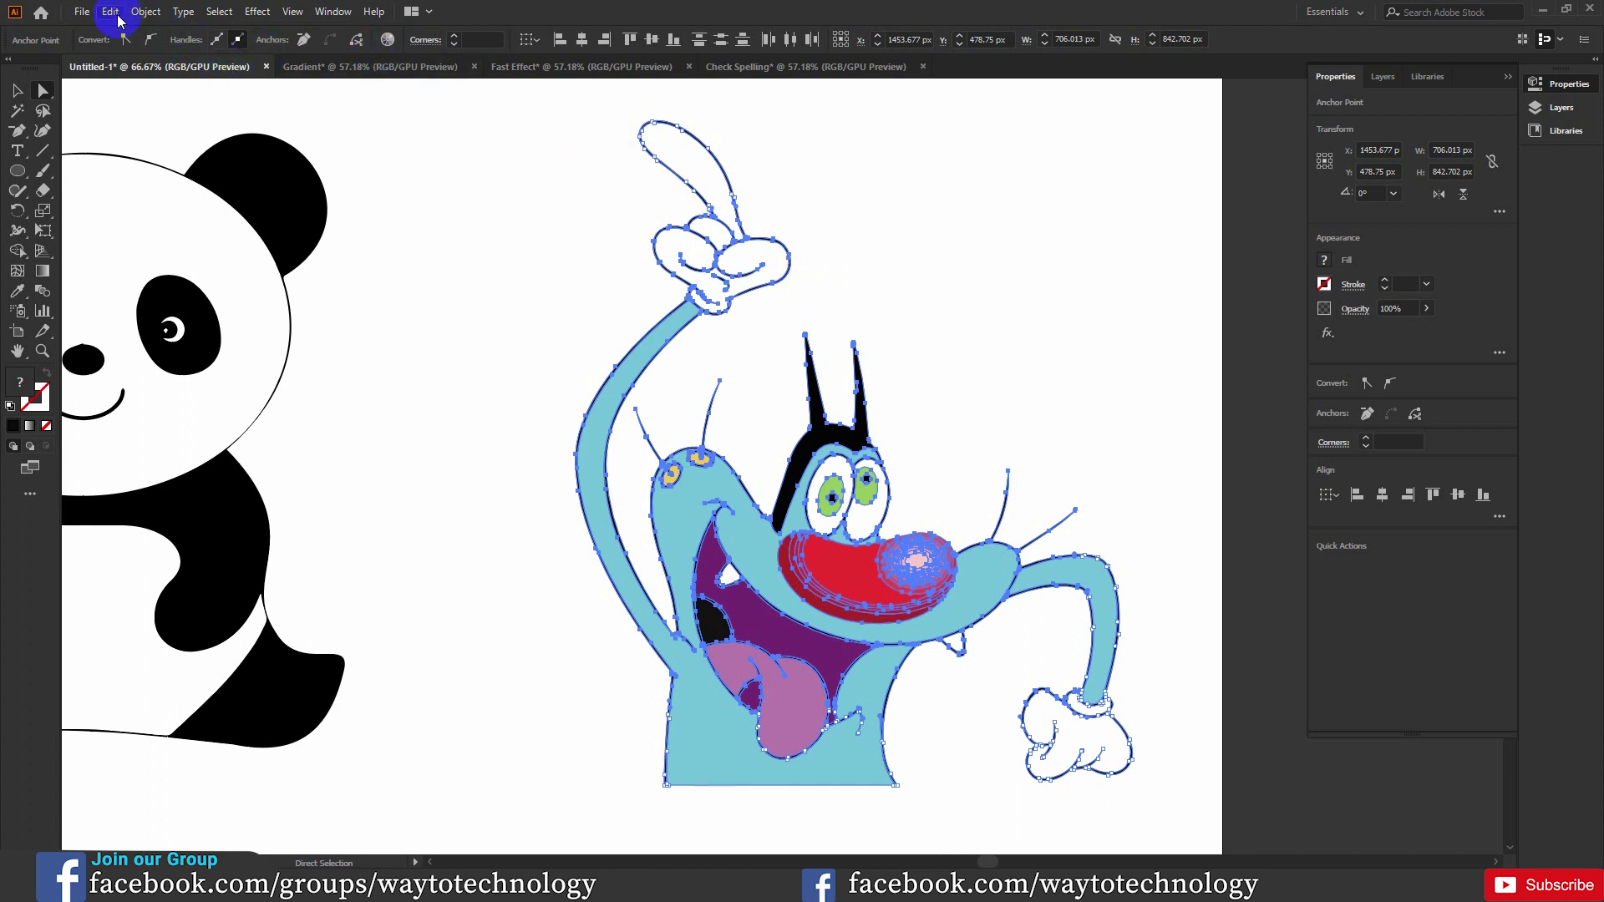
pyautogui.click(145, 11)
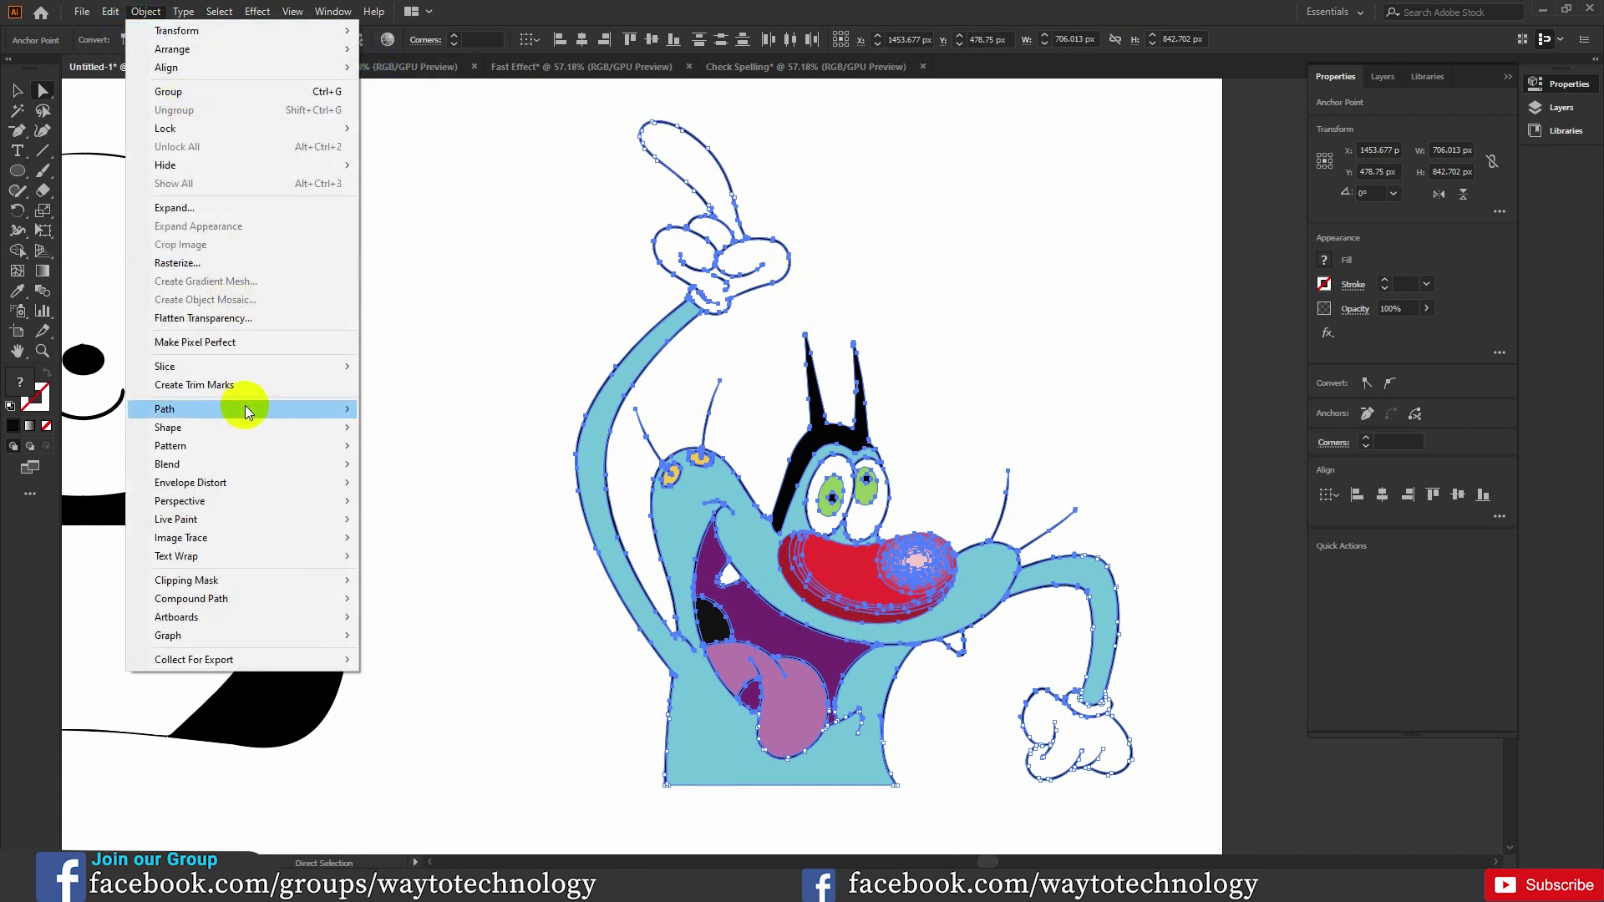
# - Simplify the character's paths via Object > Path > Simplify, keeping about 636 points
pyautogui.moveTo(247, 411)
pyautogui.click(409, 518)
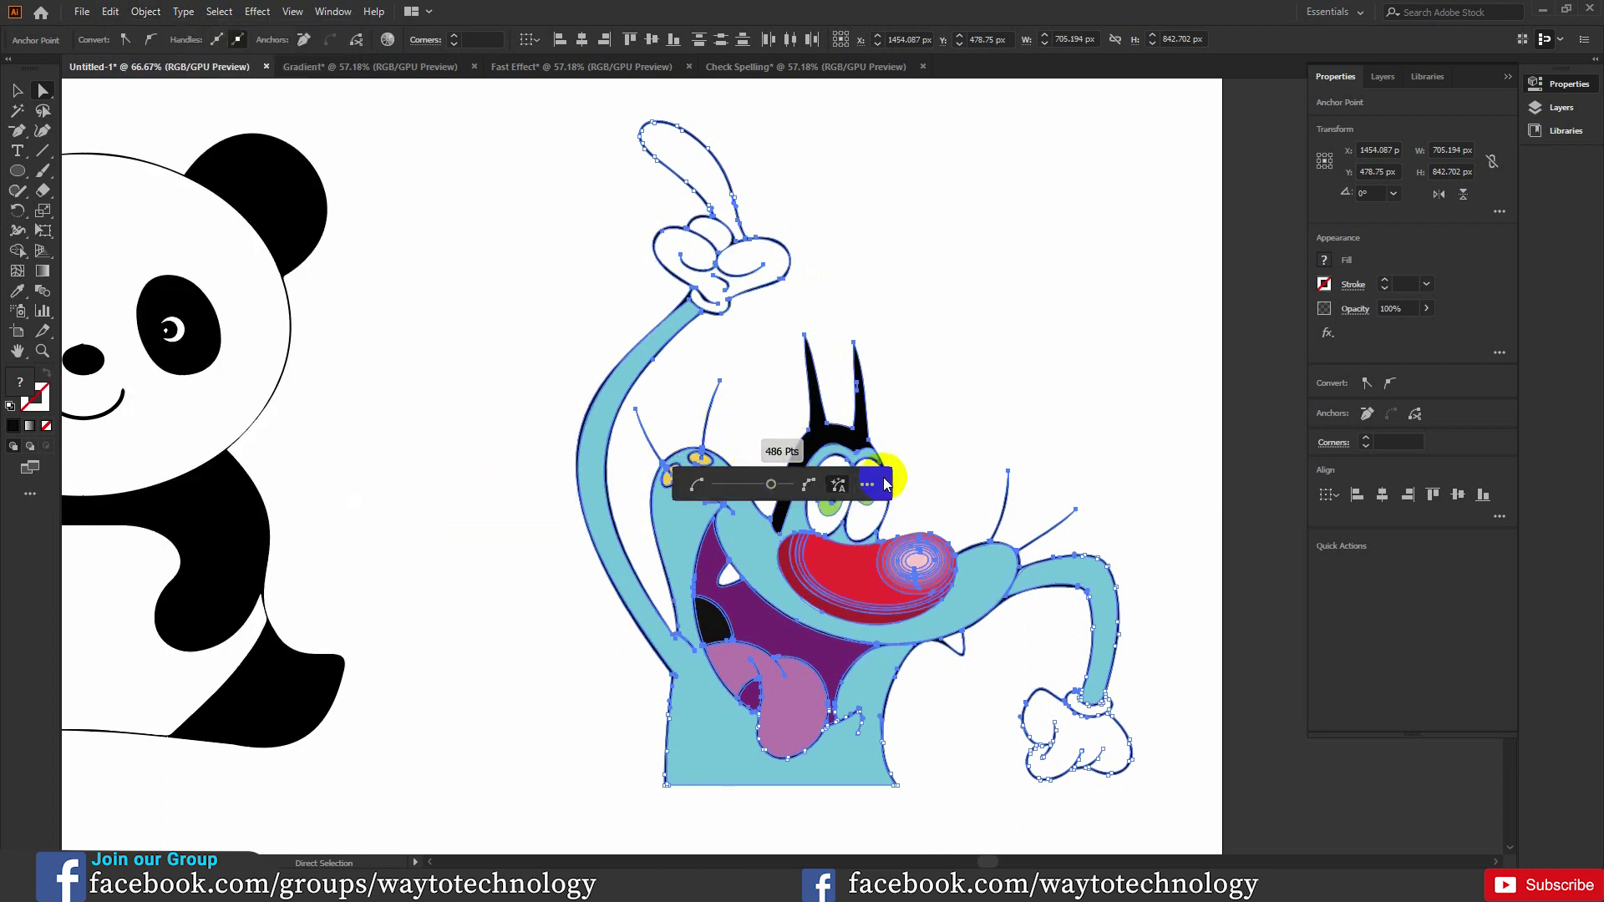
pyautogui.moveTo(885, 481); pyautogui.dragTo(1116, 236)
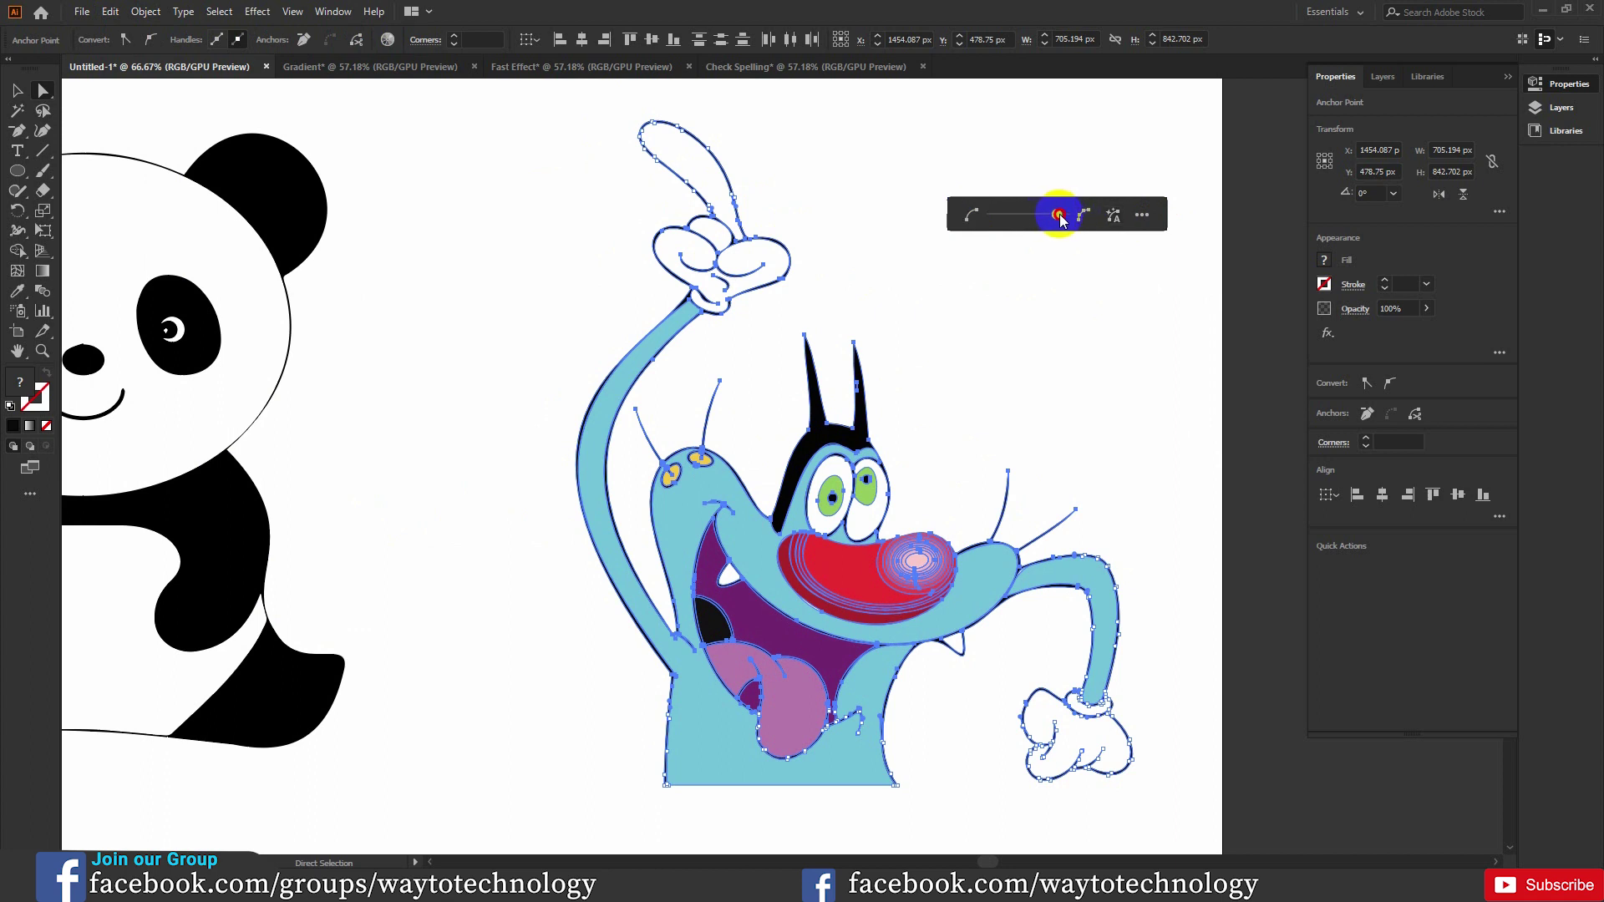
pyautogui.click(1058, 215)
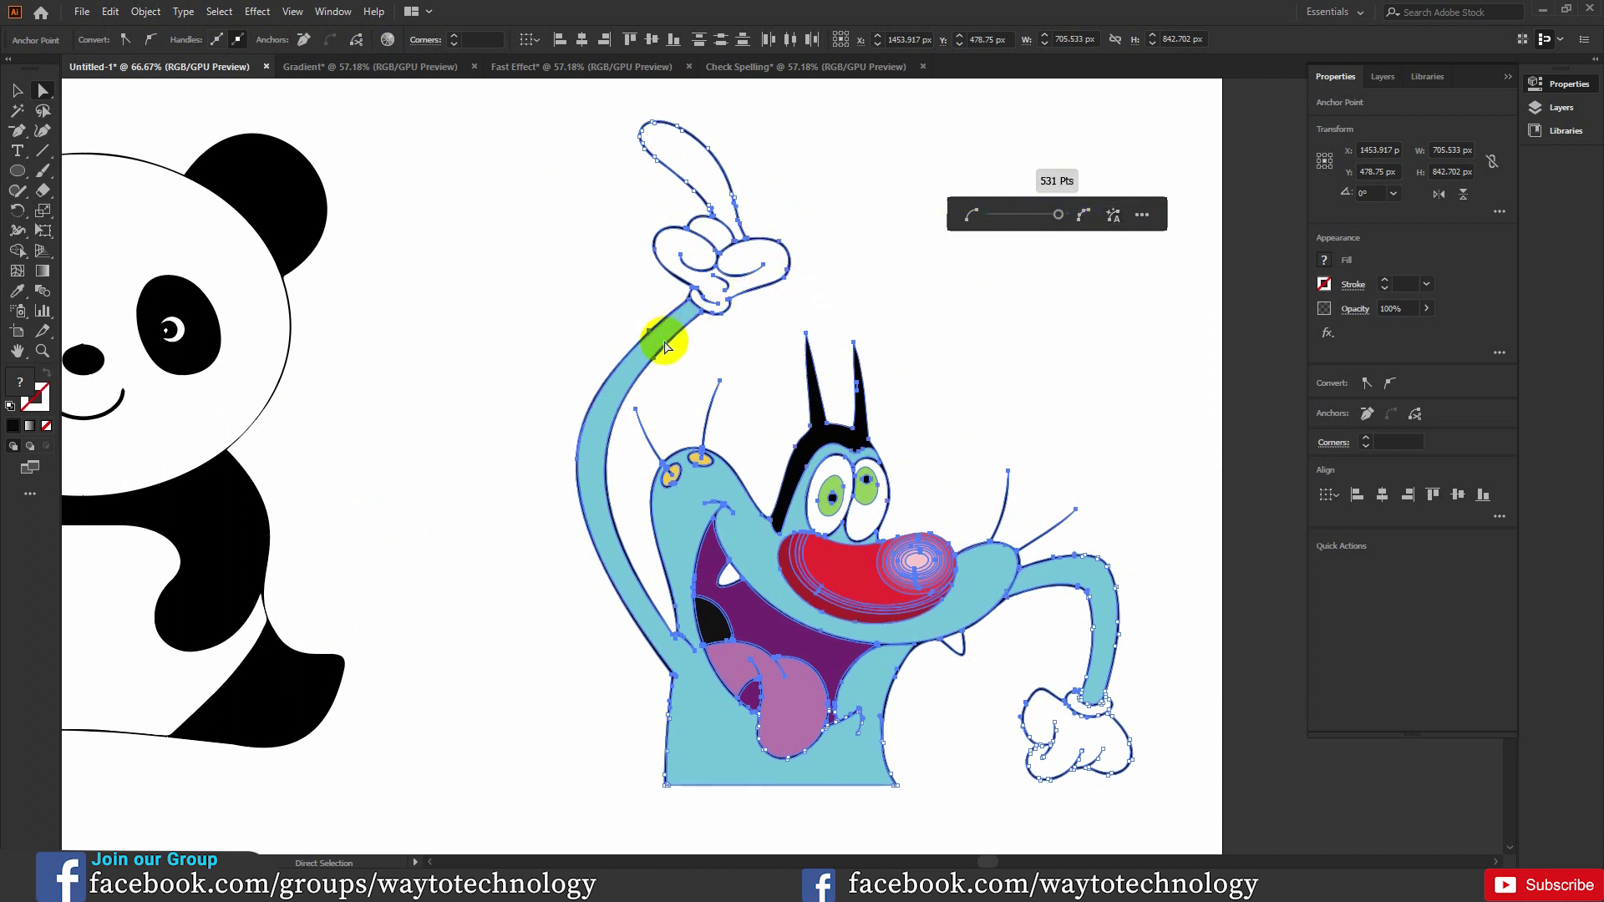
pyautogui.click(1059, 216)
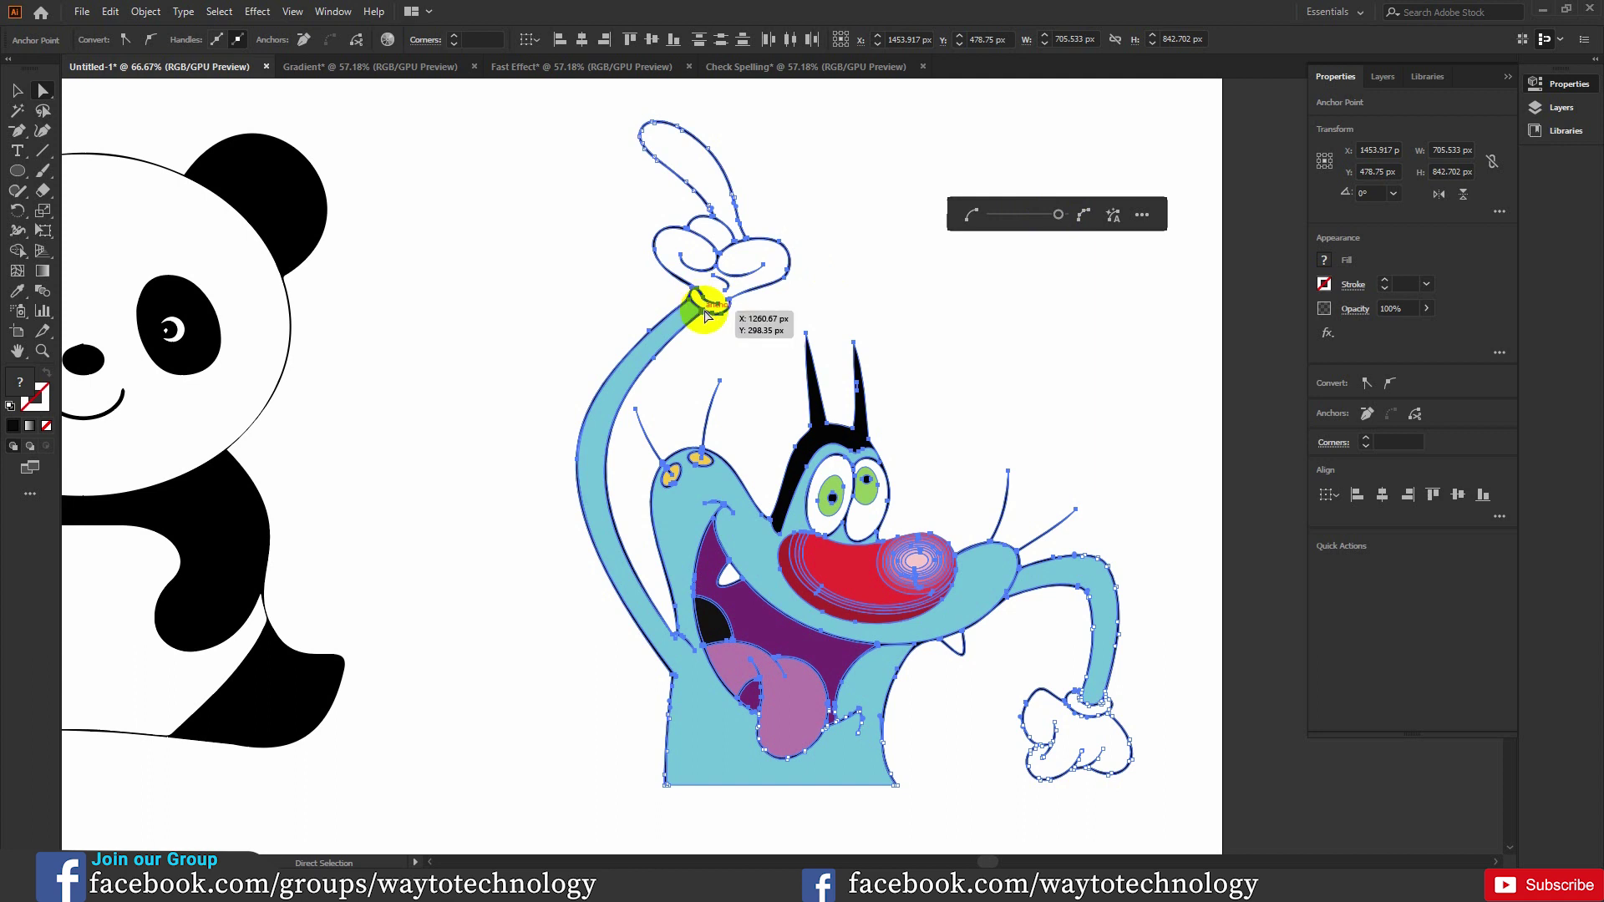
pyautogui.click(1061, 218)
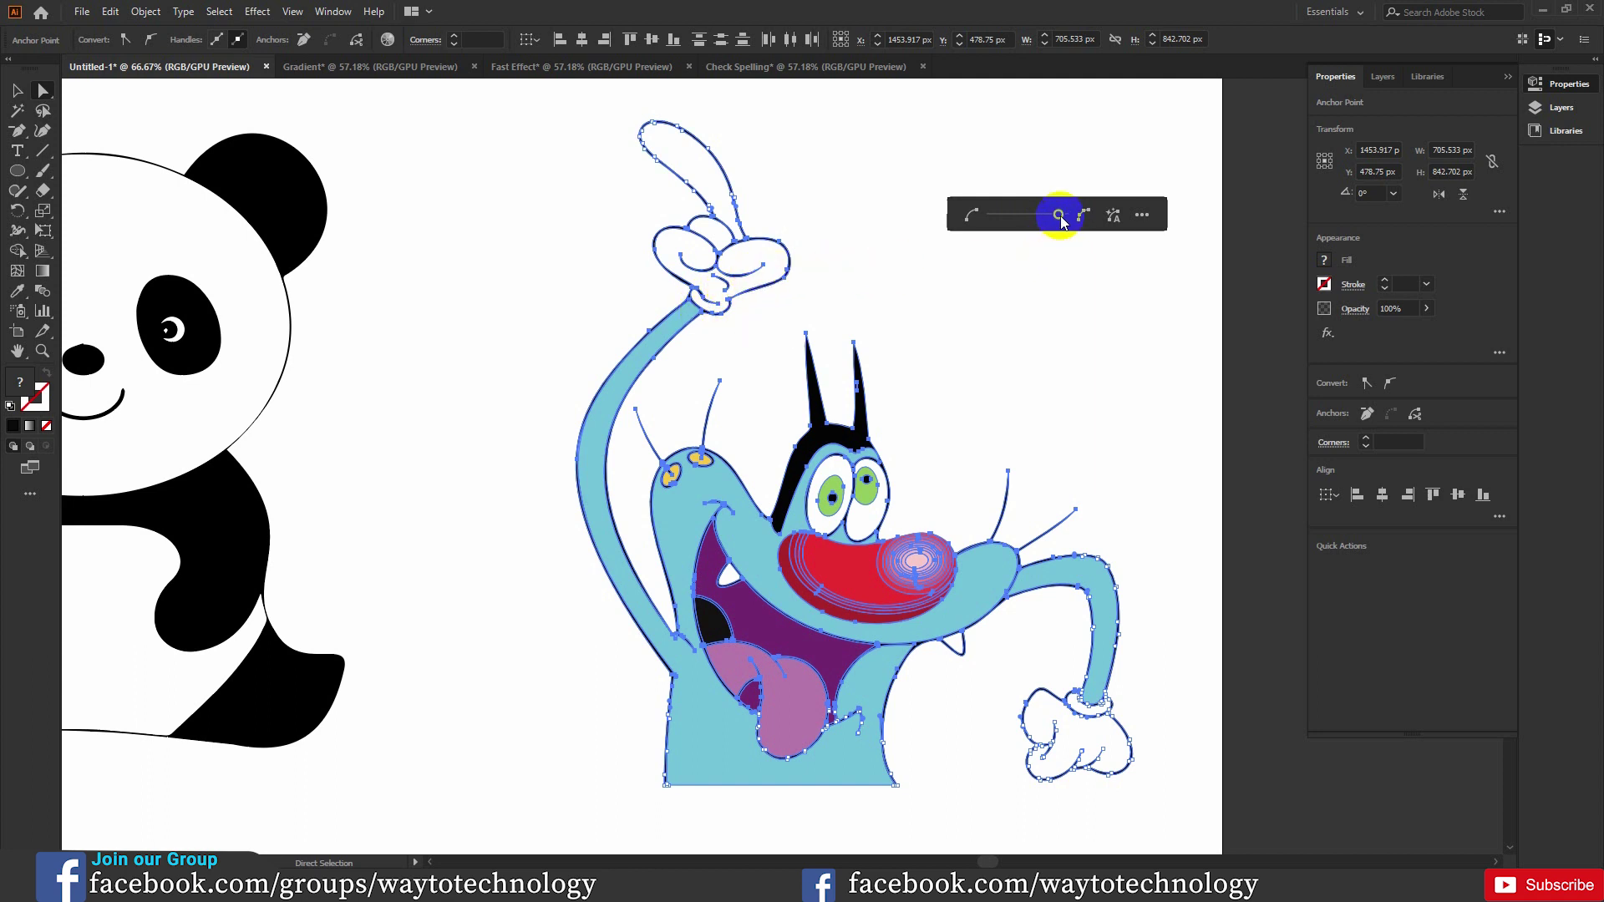
pyautogui.moveTo(1062, 219); pyautogui.dragTo(1069, 220)
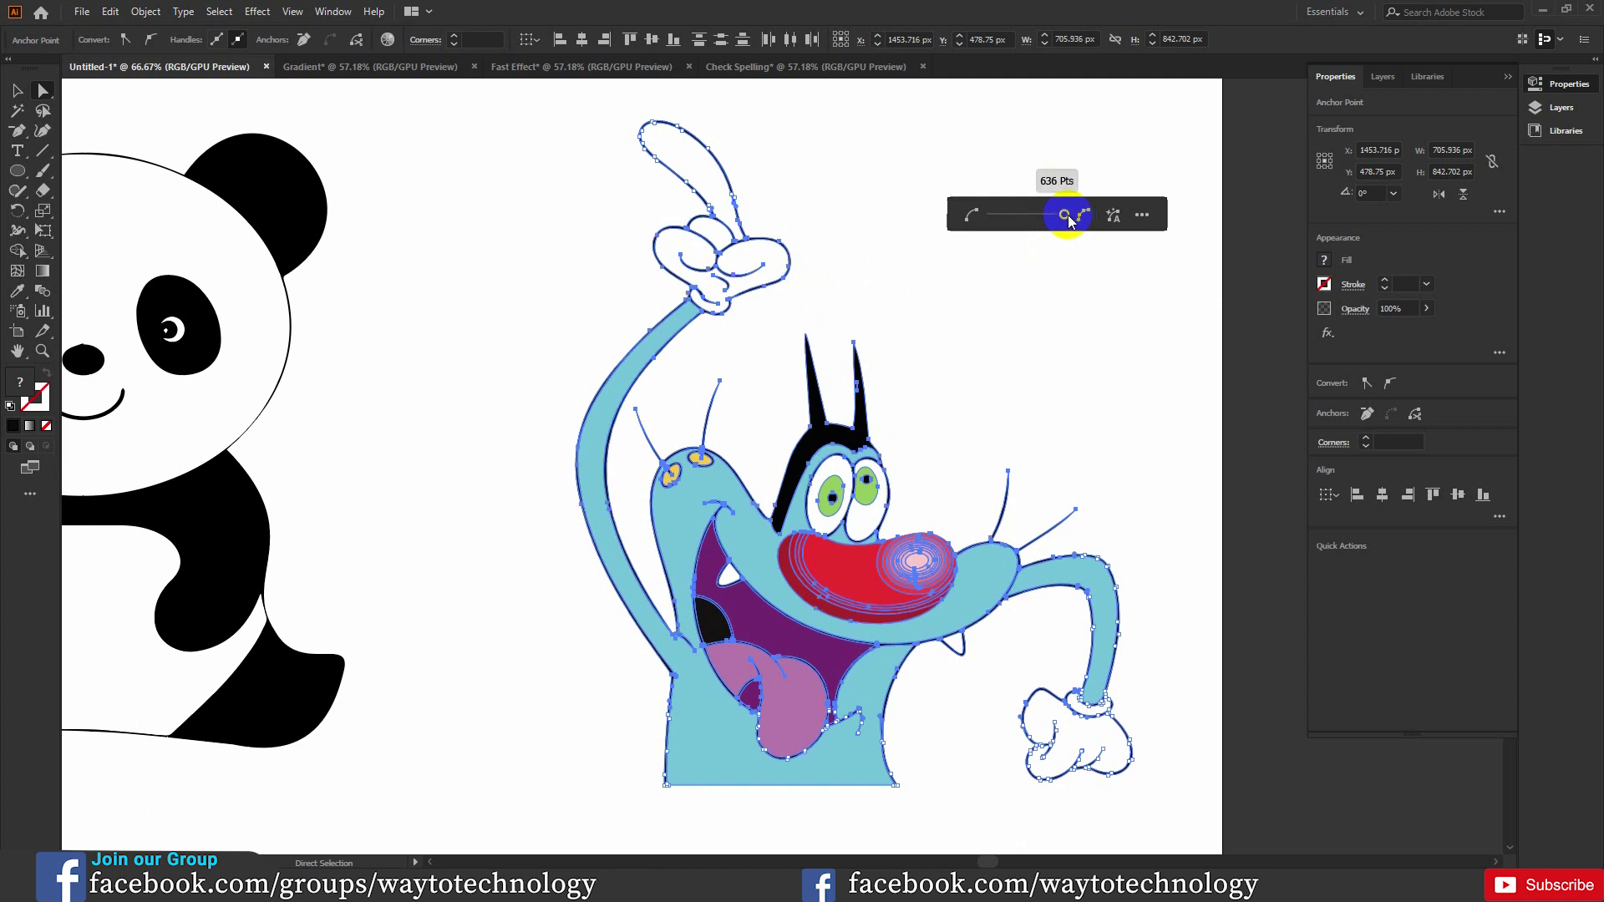
pyautogui.moveTo(1069, 219); pyautogui.dragTo(1066, 217)
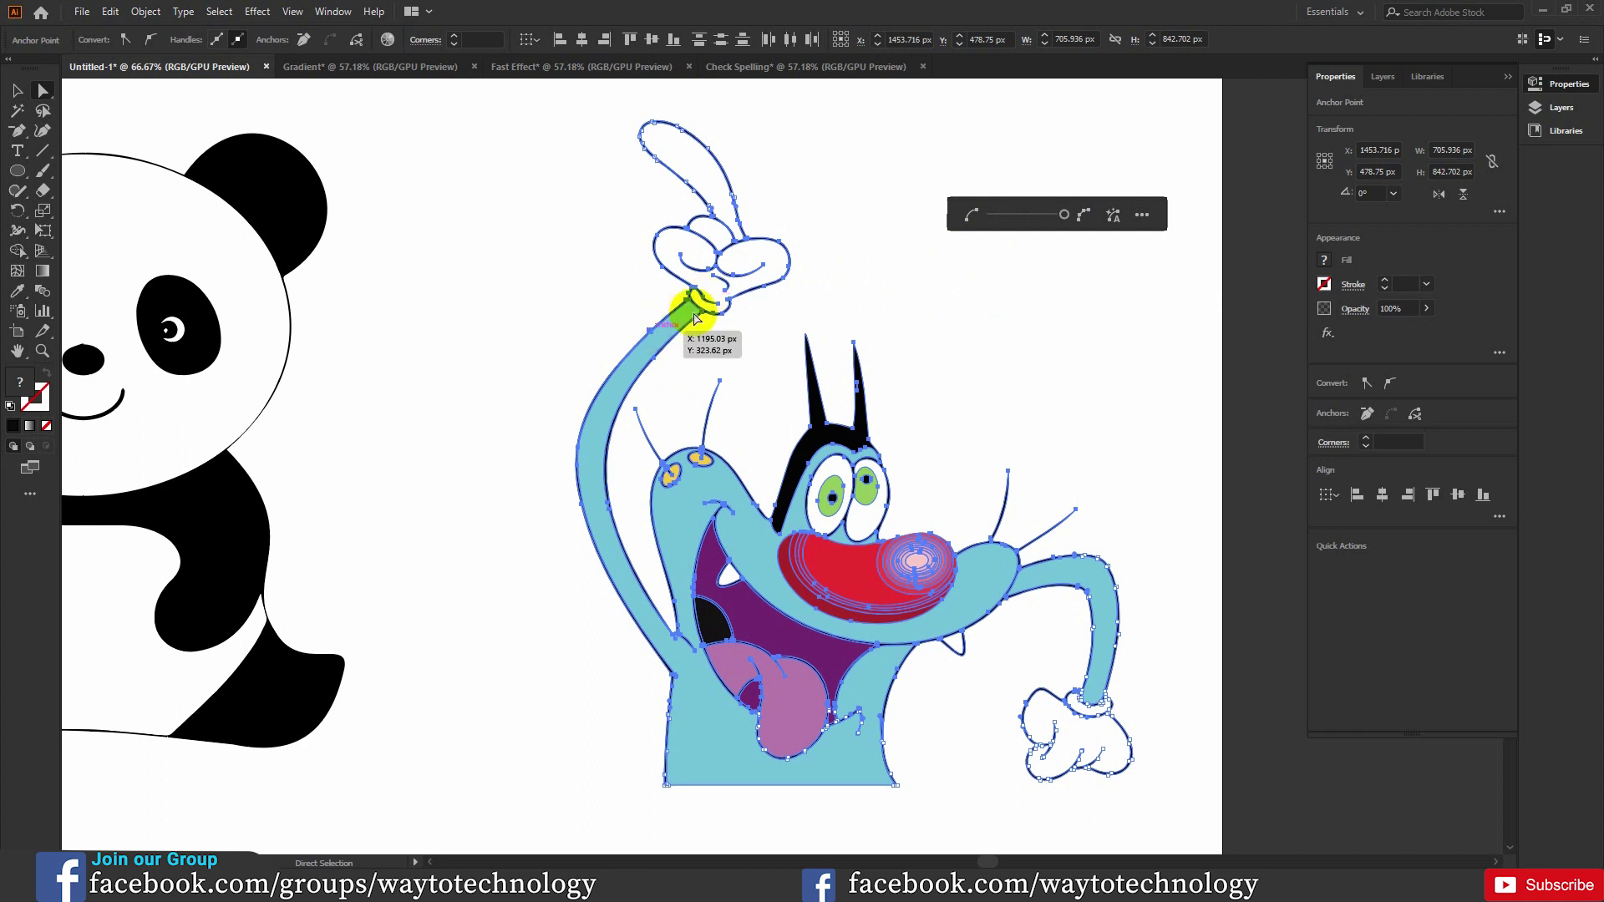
pyautogui.click(1063, 217)
# - Try 384 and 316 points on the Simplify slider, then settle on Auto-Simplify at about 486
pyautogui.moveTo(1059, 217); pyautogui.dragTo(991, 219)
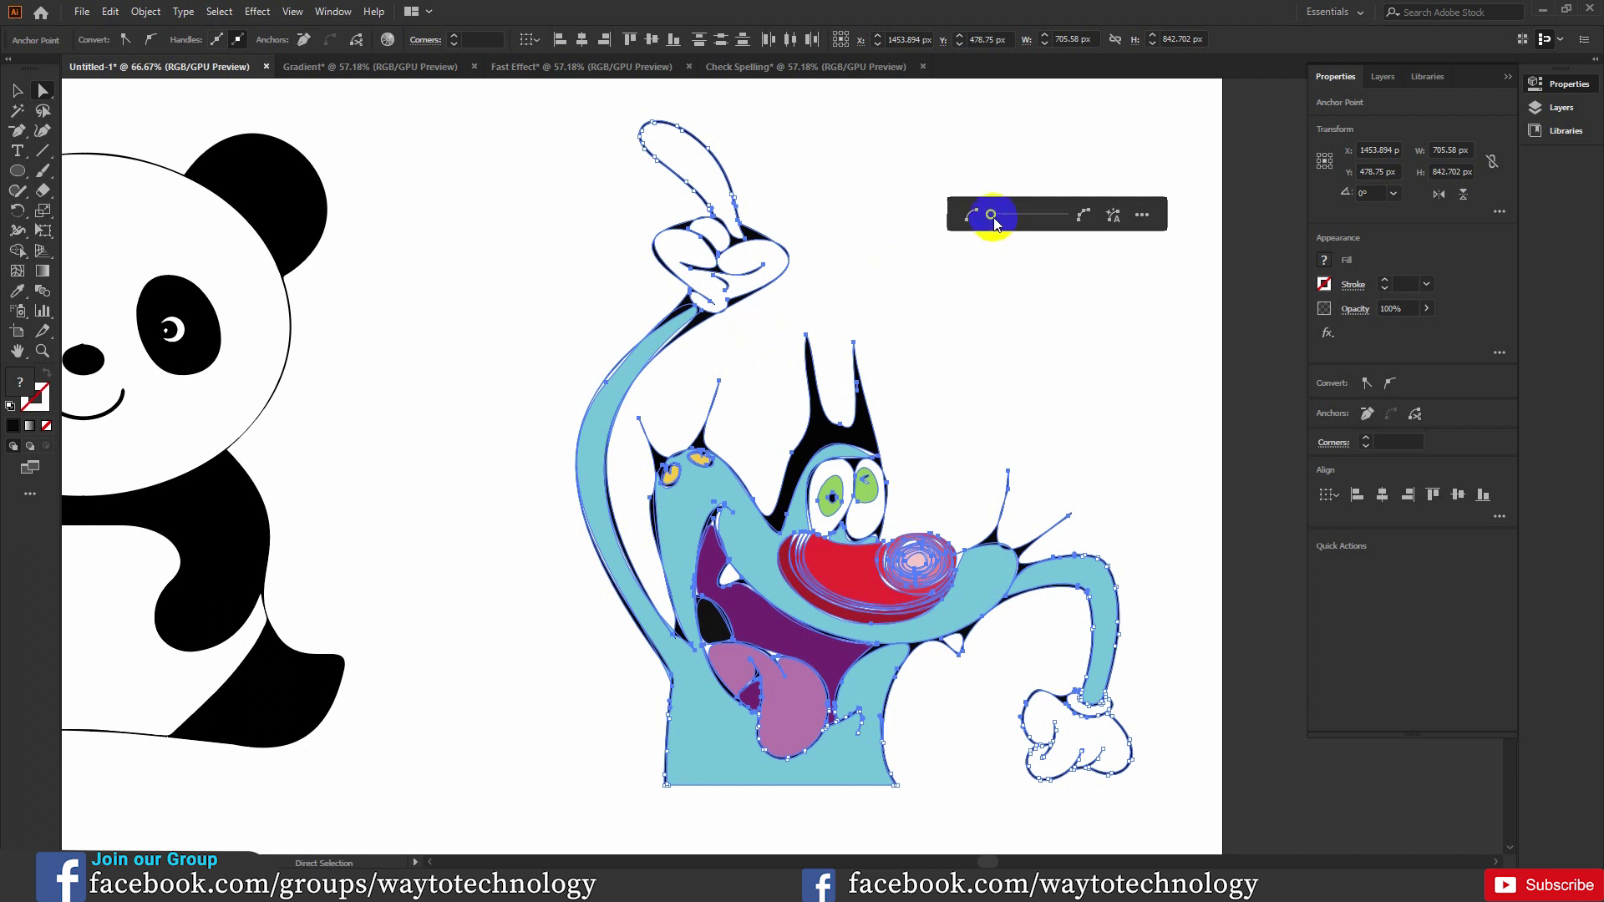
pyautogui.moveTo(992, 216); pyautogui.dragTo(1009, 216)
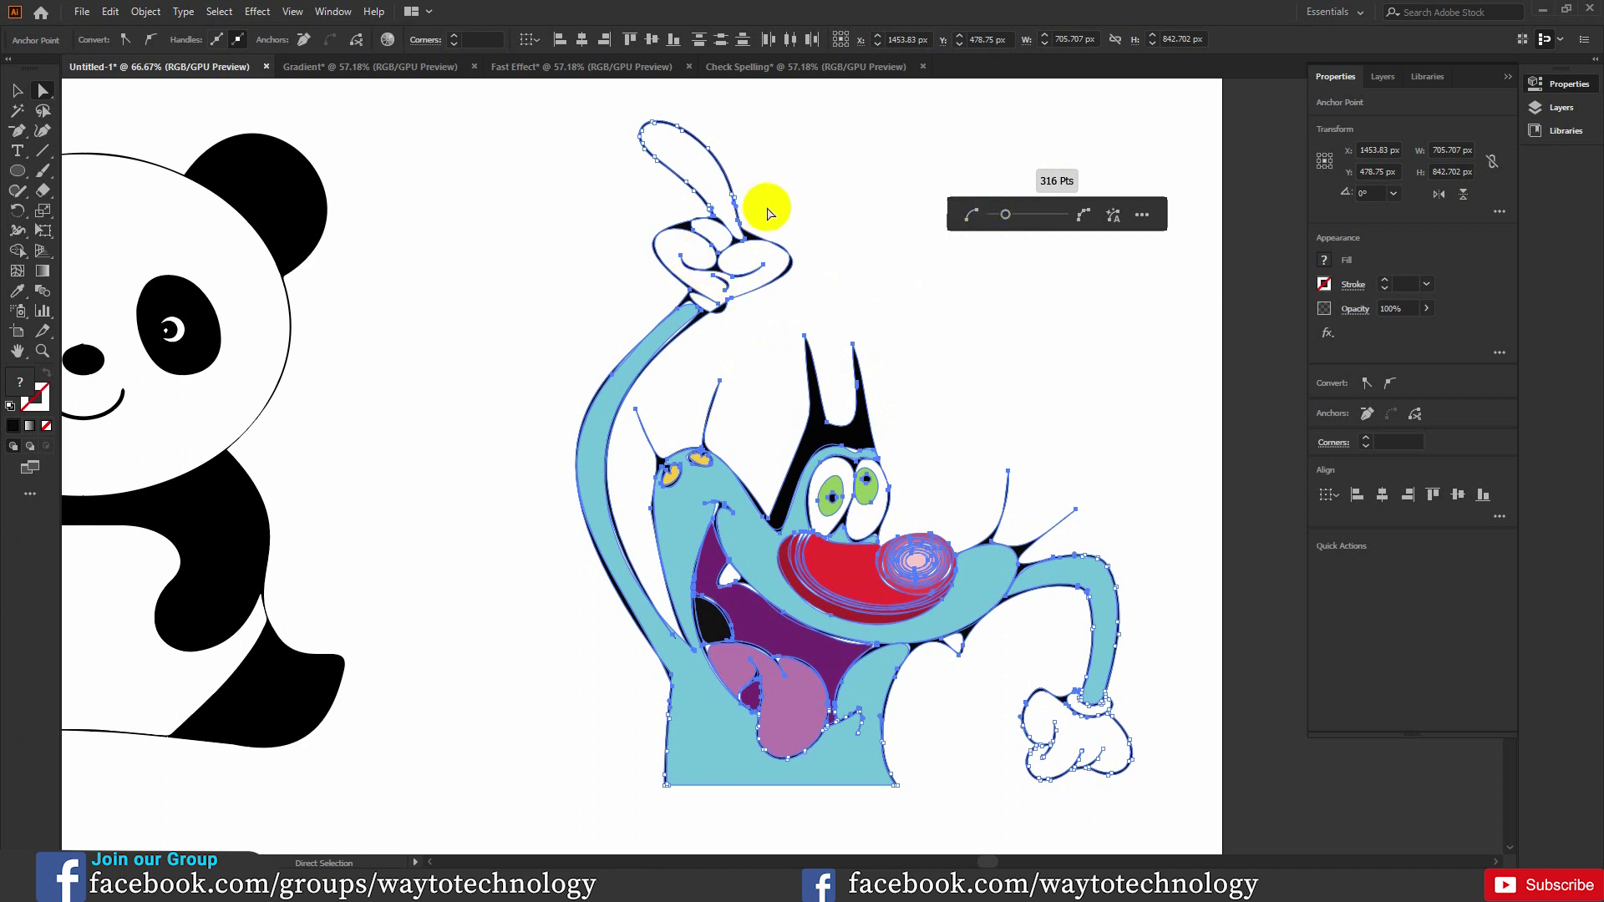
pyautogui.moveTo(1004, 215)
pyautogui.mouseDown()
pyautogui.moveTo(1104, 219)
pyautogui.moveTo(1002, 220)
pyautogui.mouseUp()
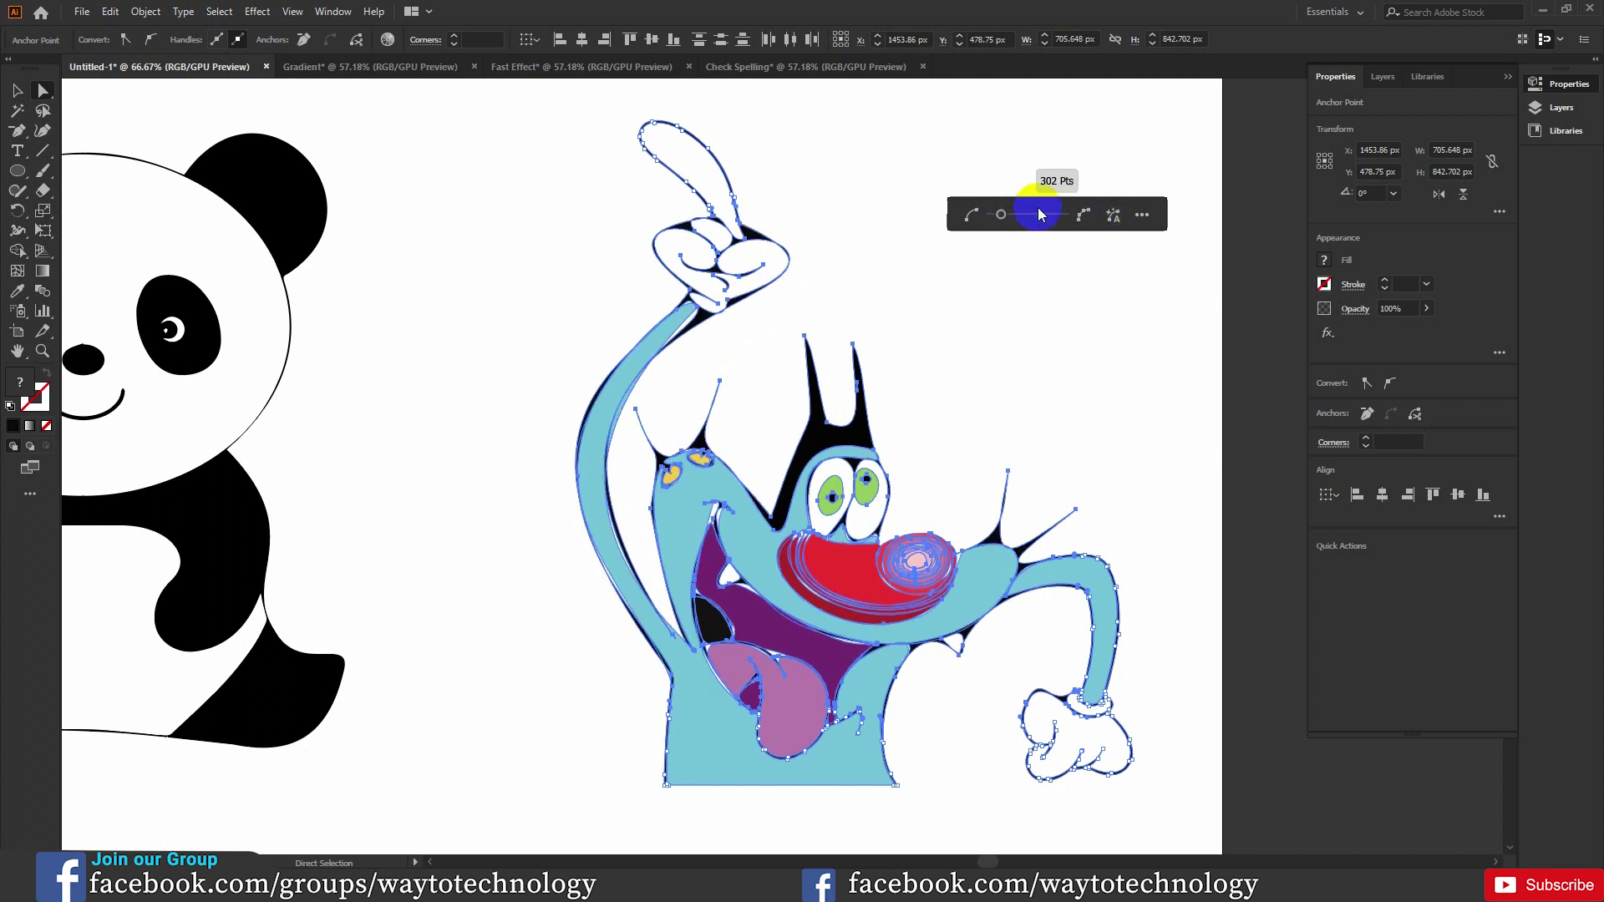
pyautogui.click(1112, 217)
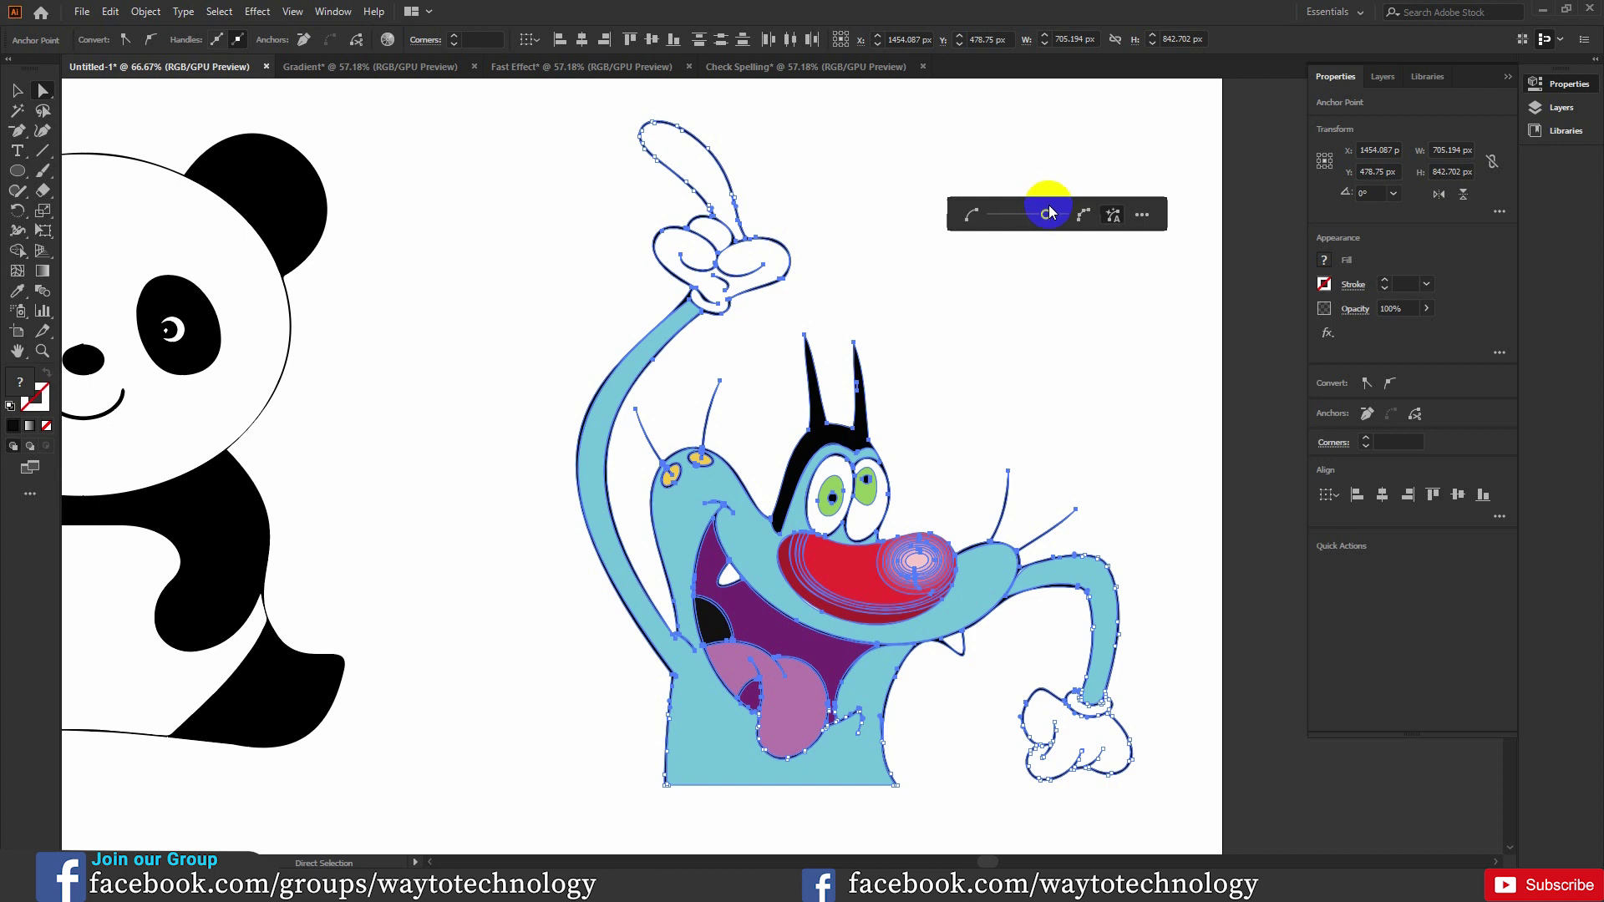
pyautogui.click(1047, 215)
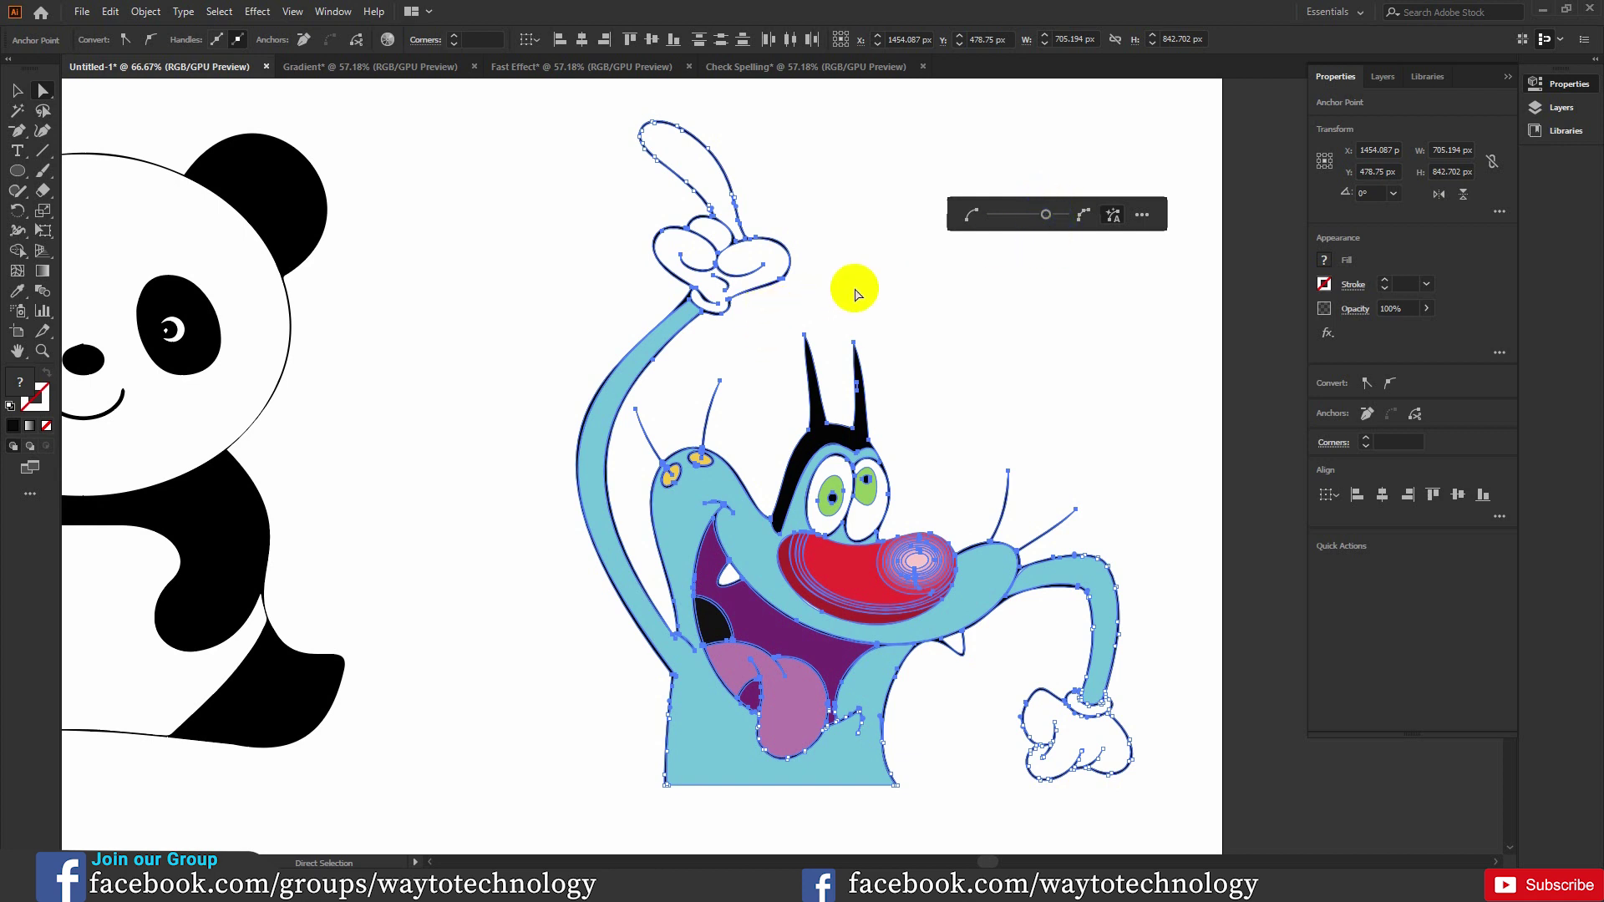
pyautogui.click(1144, 217)
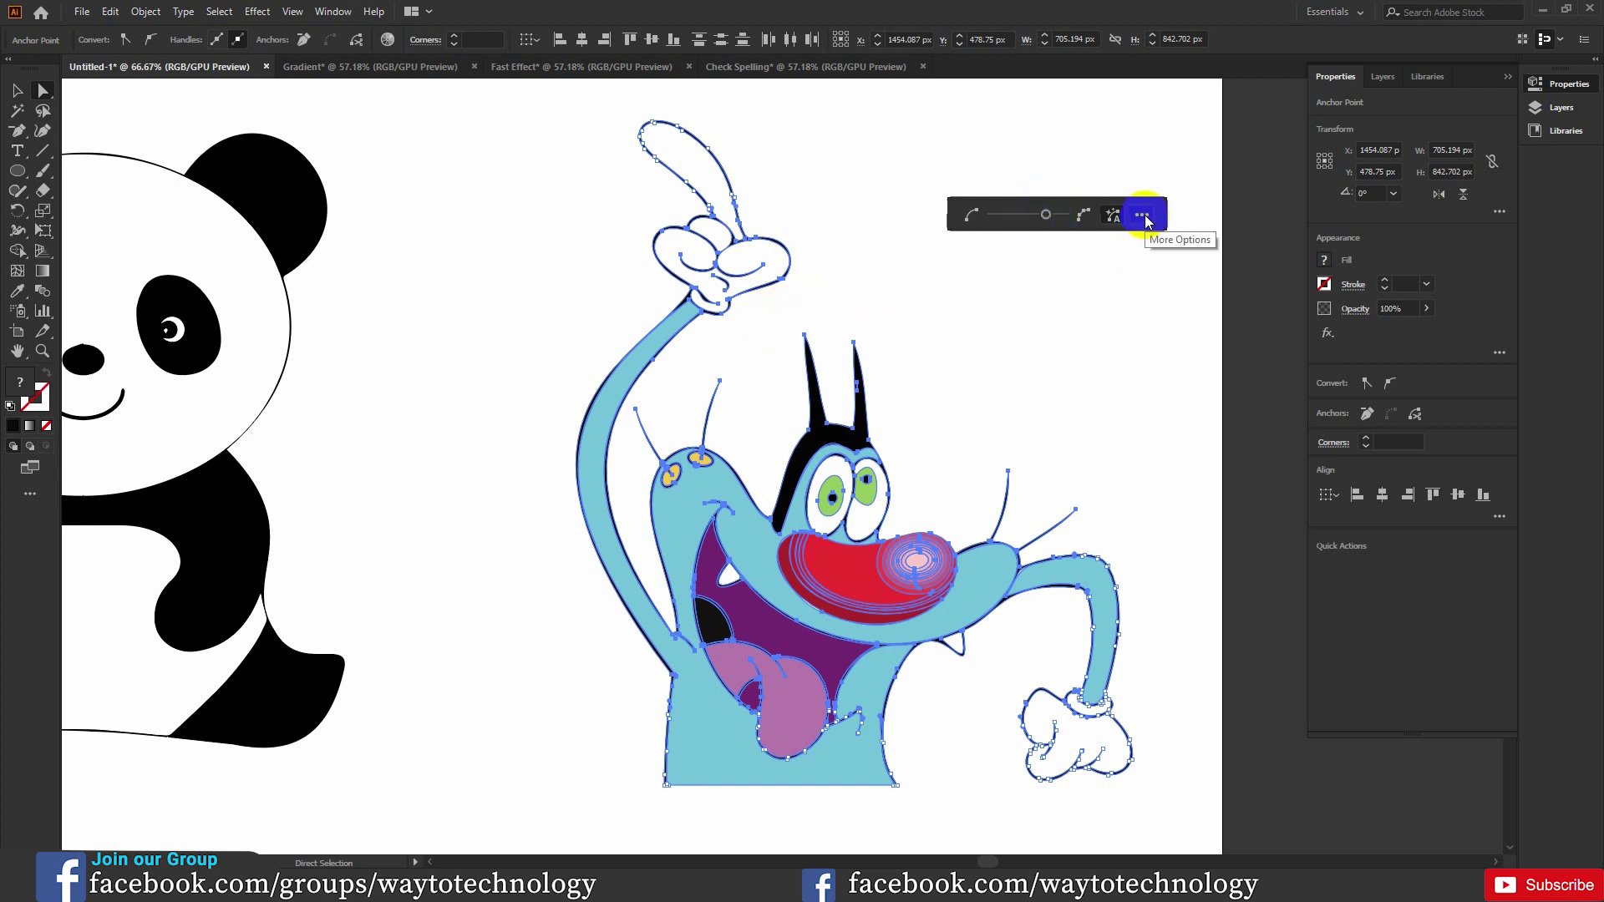
# - In the expanded Simplify dialog, cut the curve to about 436 points with a 62° corner threshold
pyautogui.moveTo(1002, 252); pyautogui.dragTo(1236, 122)
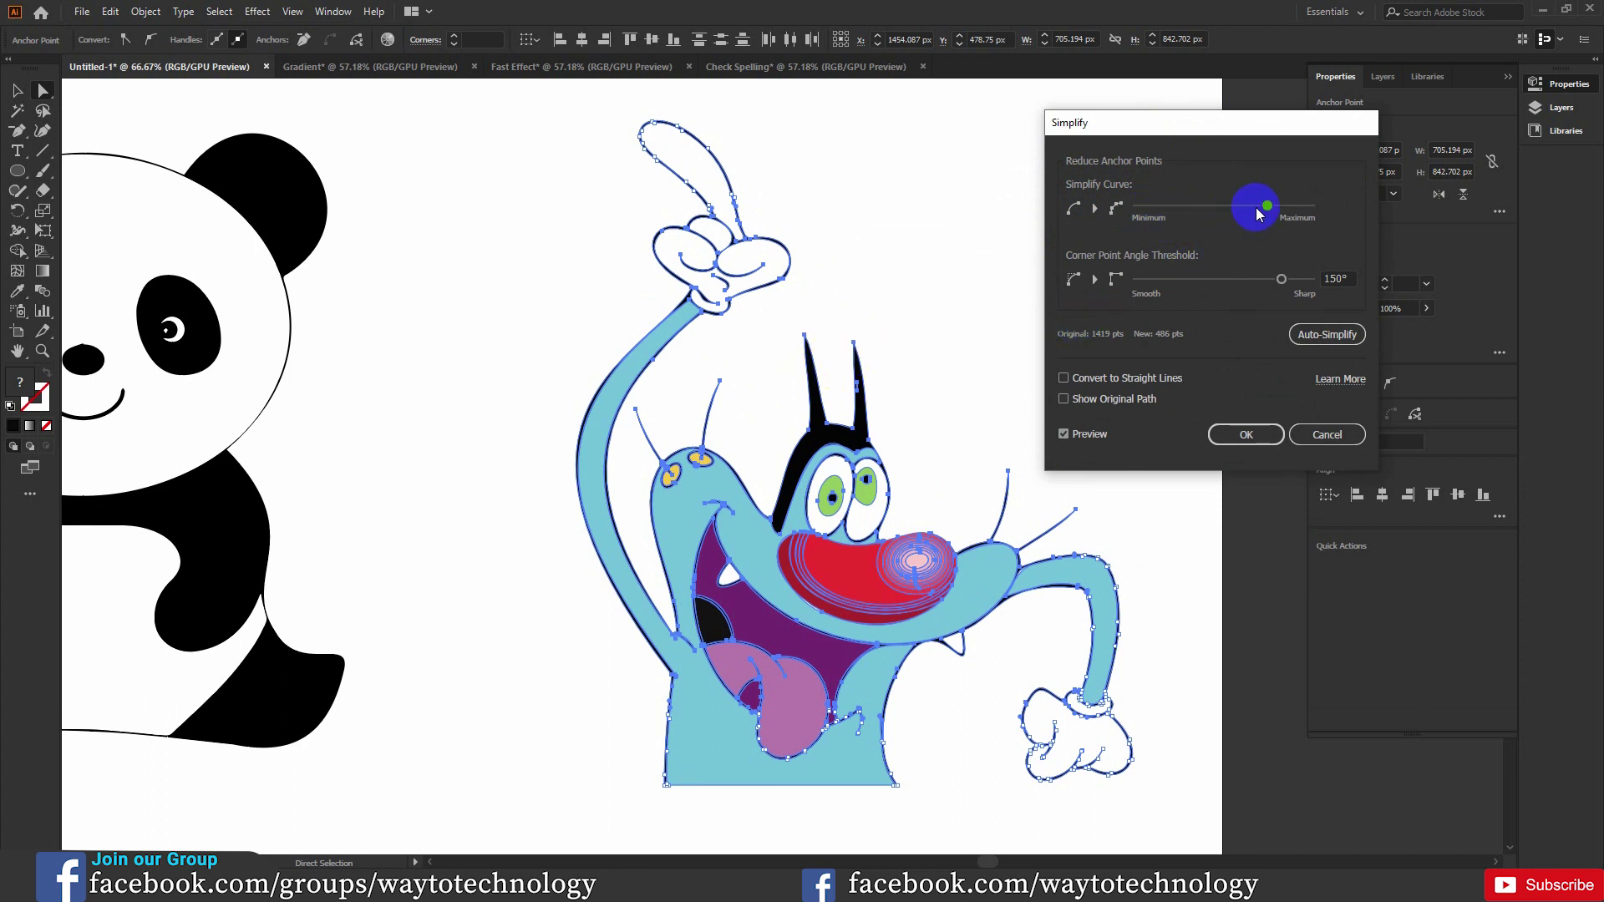
pyautogui.moveTo(1266, 209); pyautogui.dragTo(1241, 206)
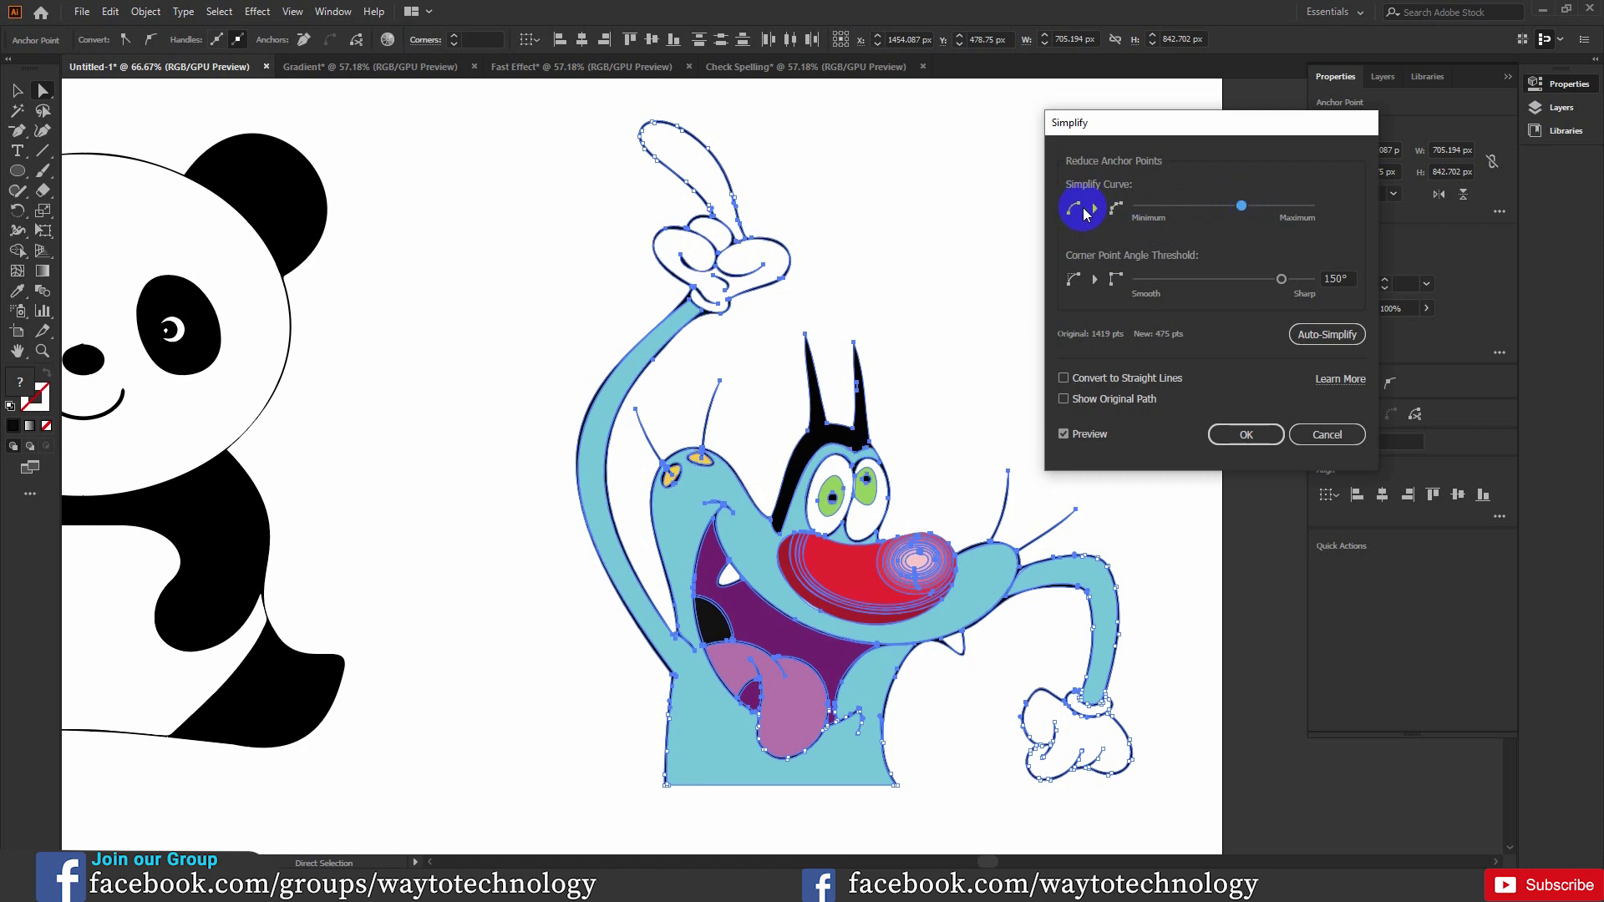
pyautogui.moveTo(1210, 209); pyautogui.dragTo(1296, 206)
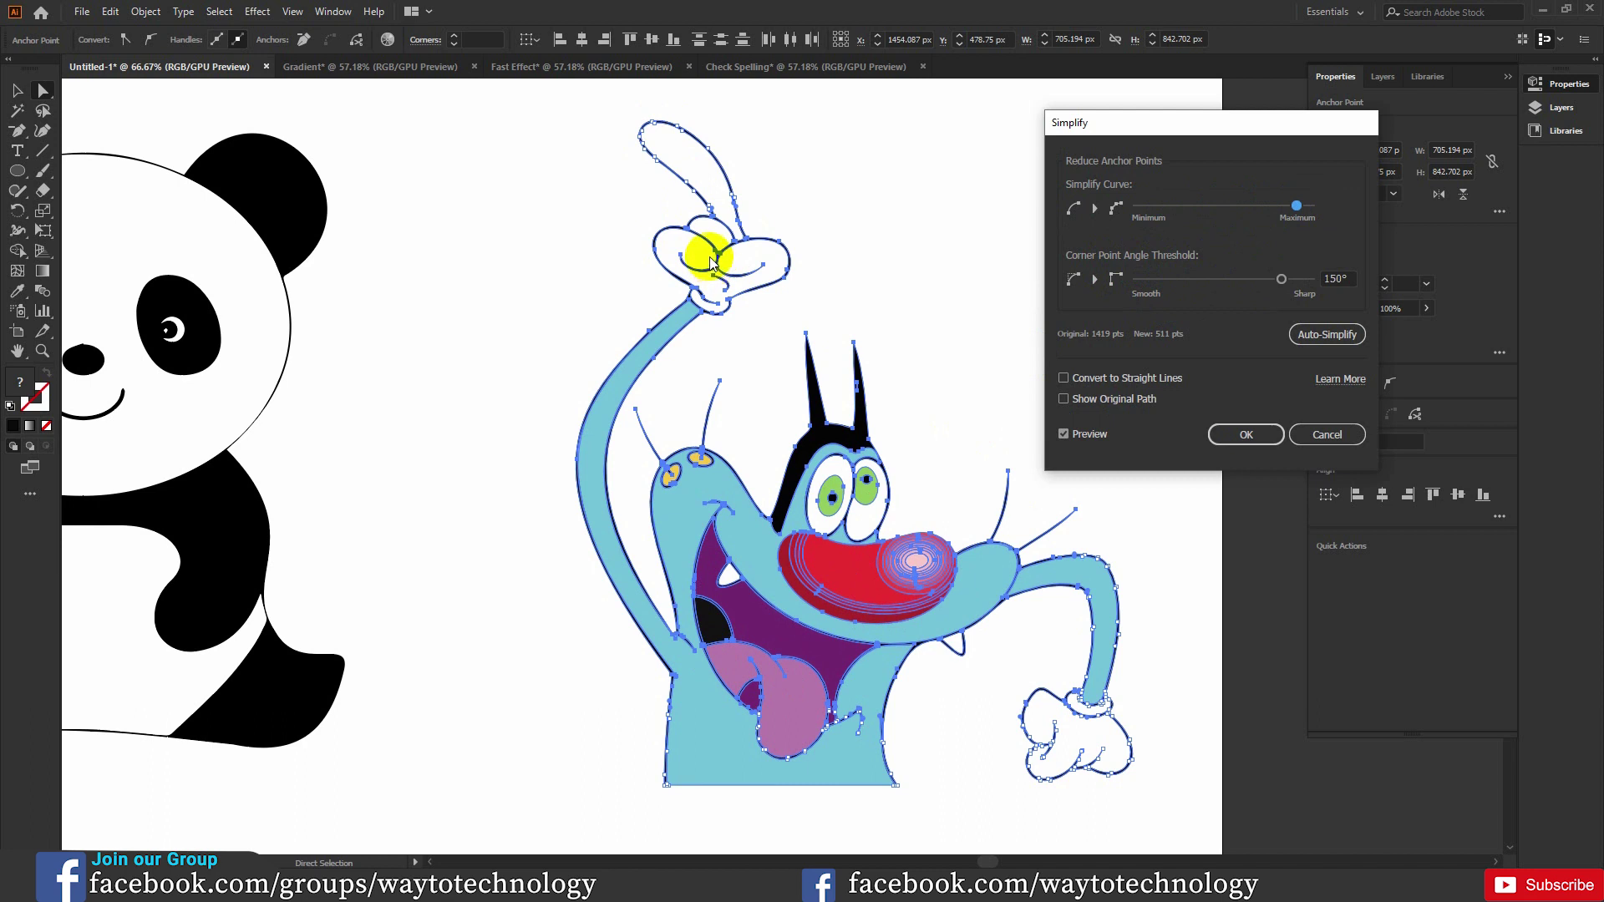
pyautogui.moveTo(1268, 278); pyautogui.dragTo(1310, 279)
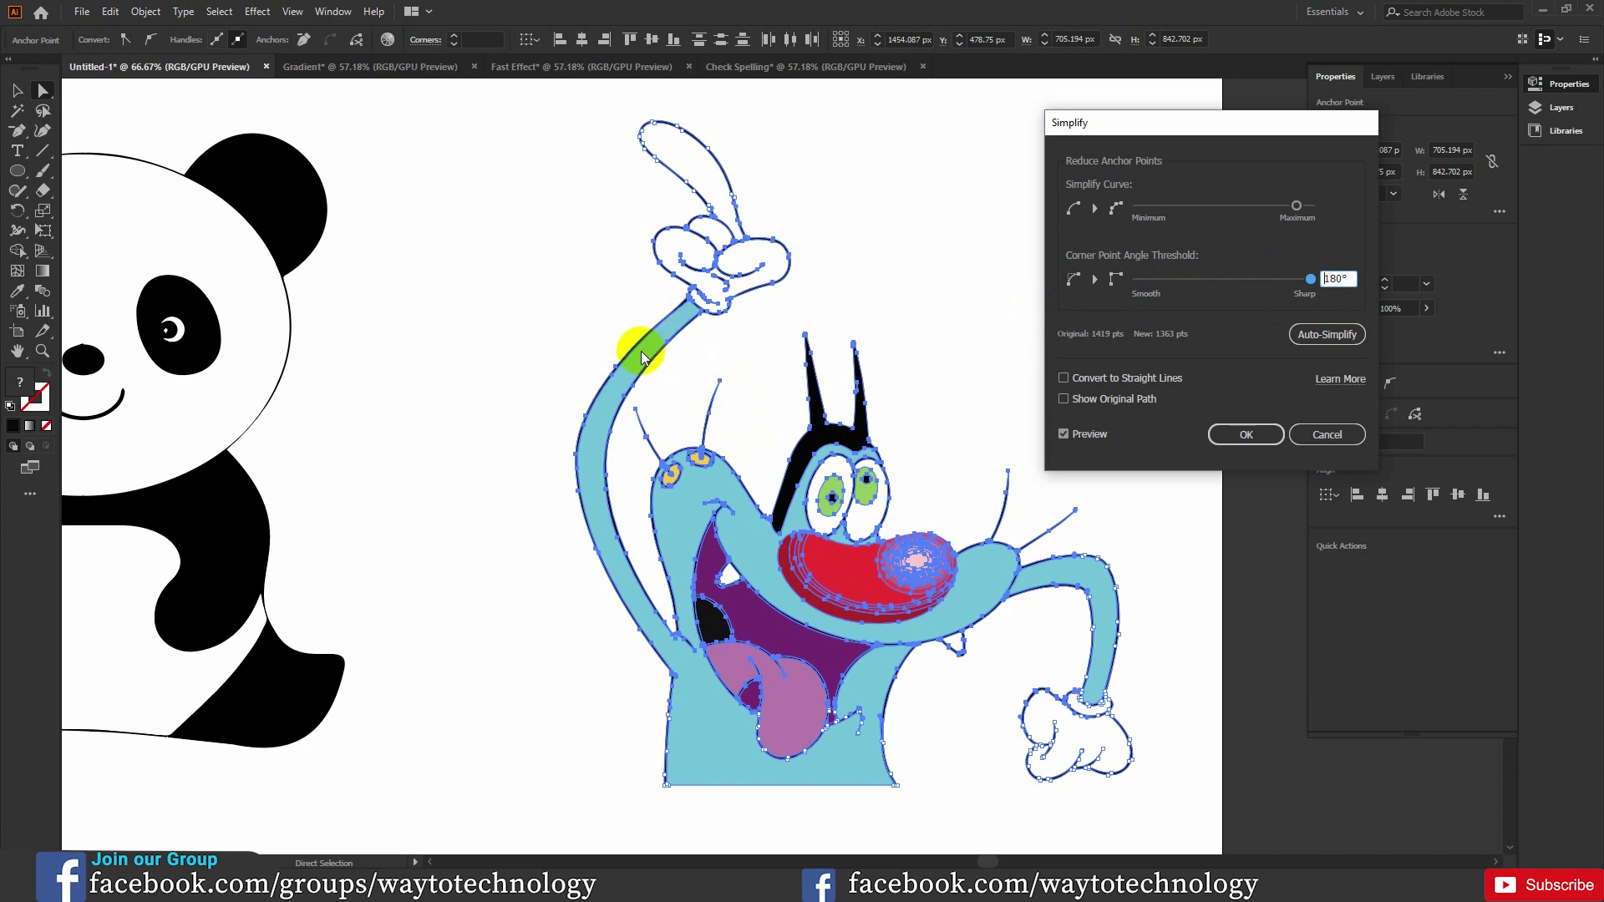
pyautogui.moveTo(1265, 281); pyautogui.dragTo(1155, 286)
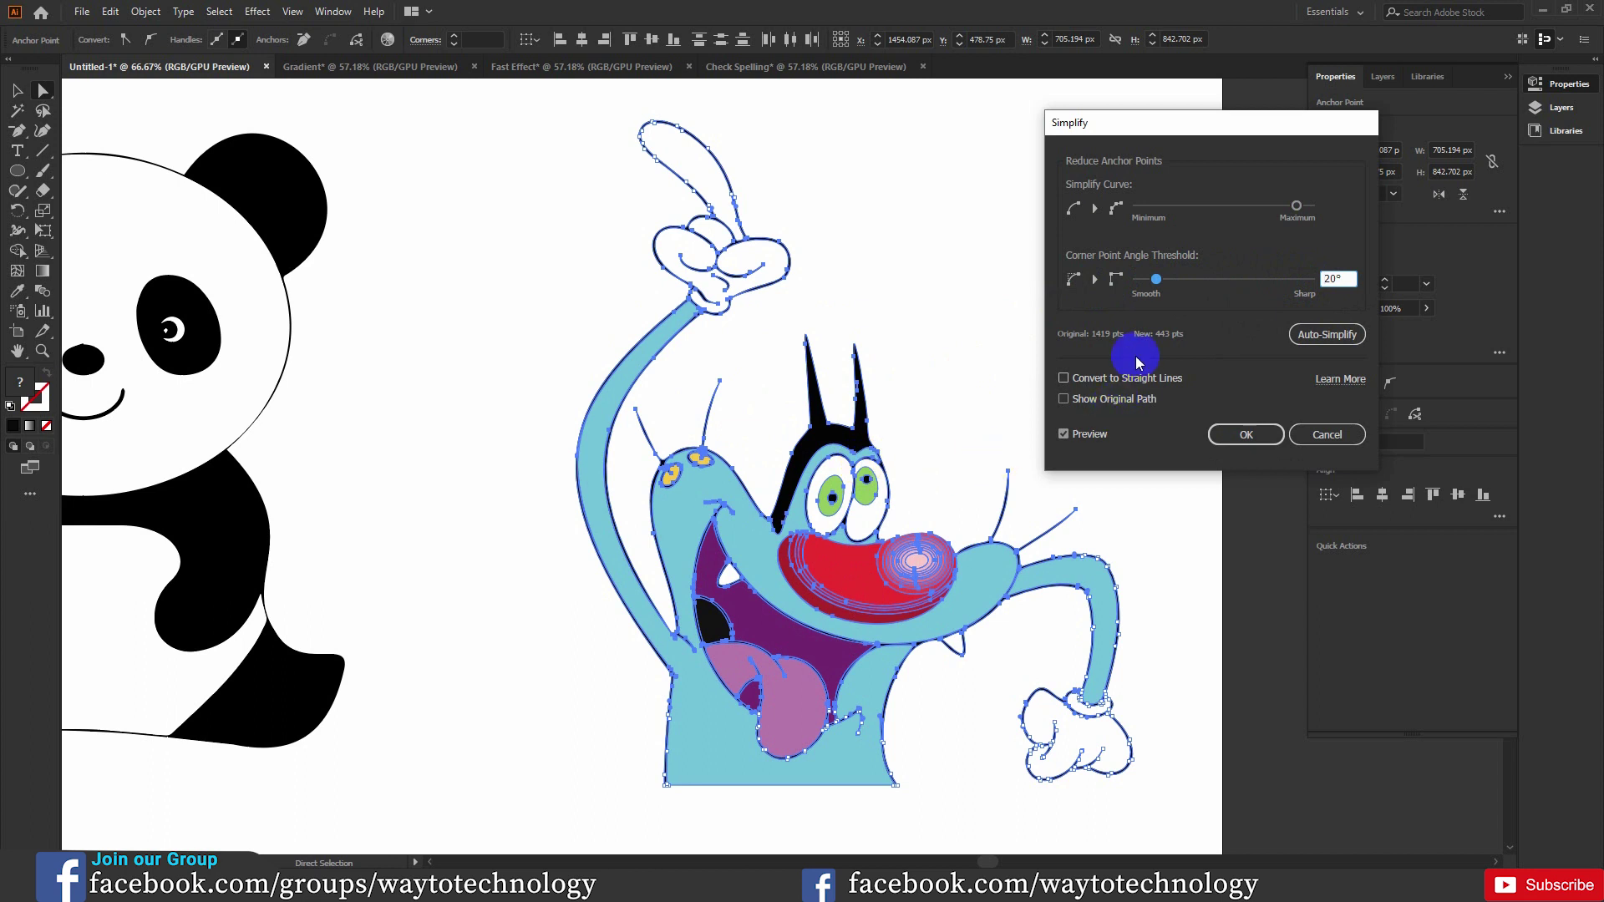
pyautogui.moveTo(1165, 282); pyautogui.dragTo(1196, 279)
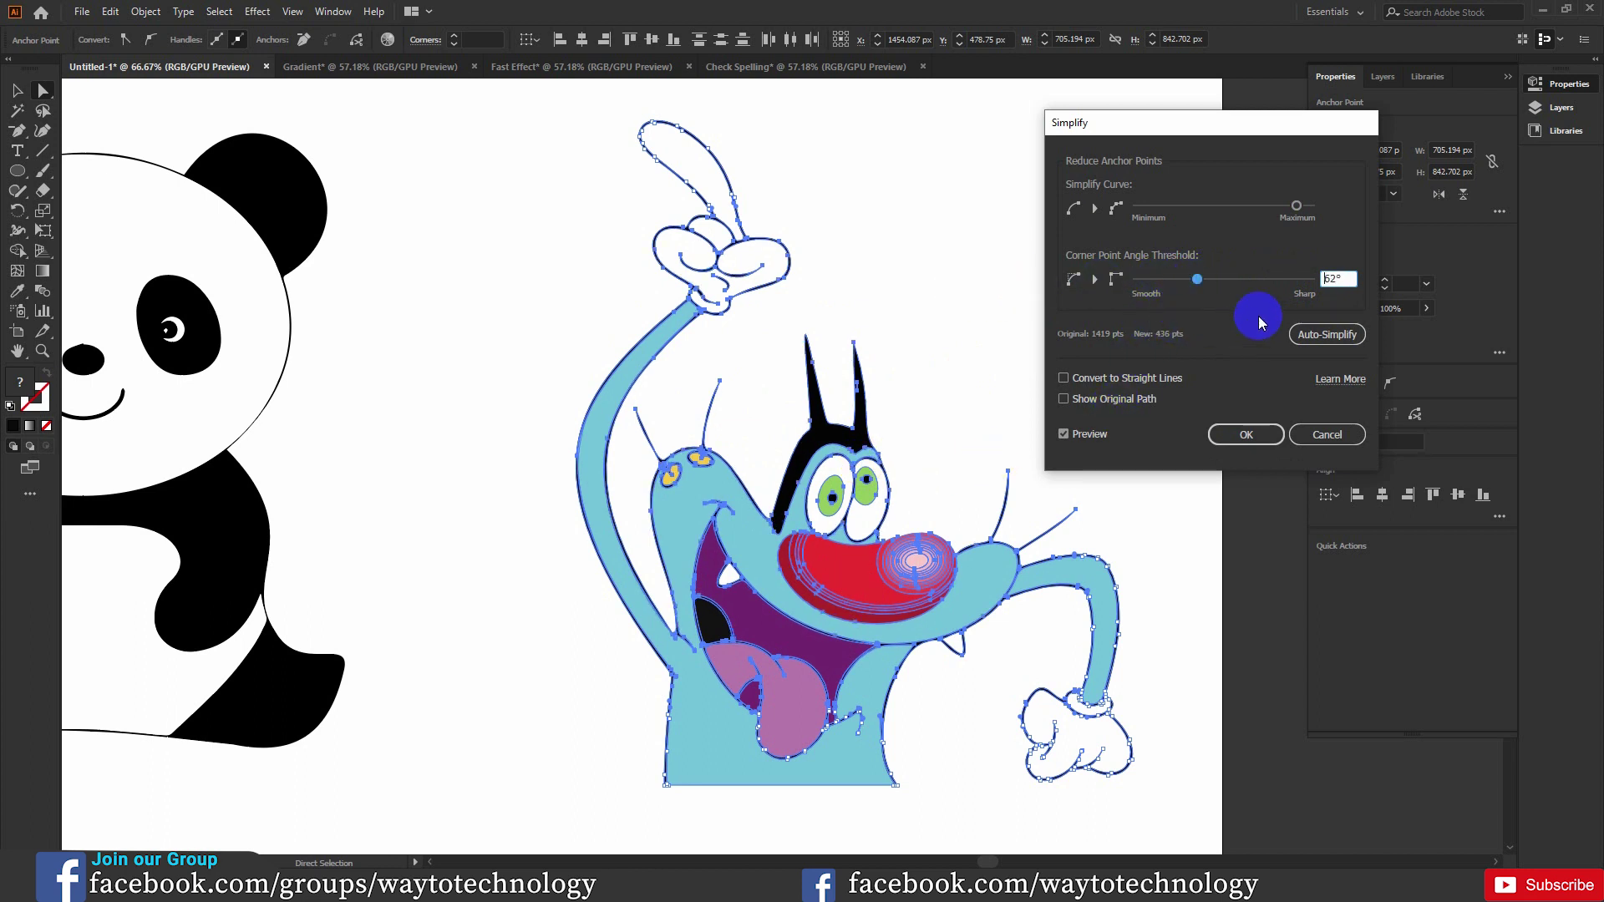
pyautogui.click(1323, 334)
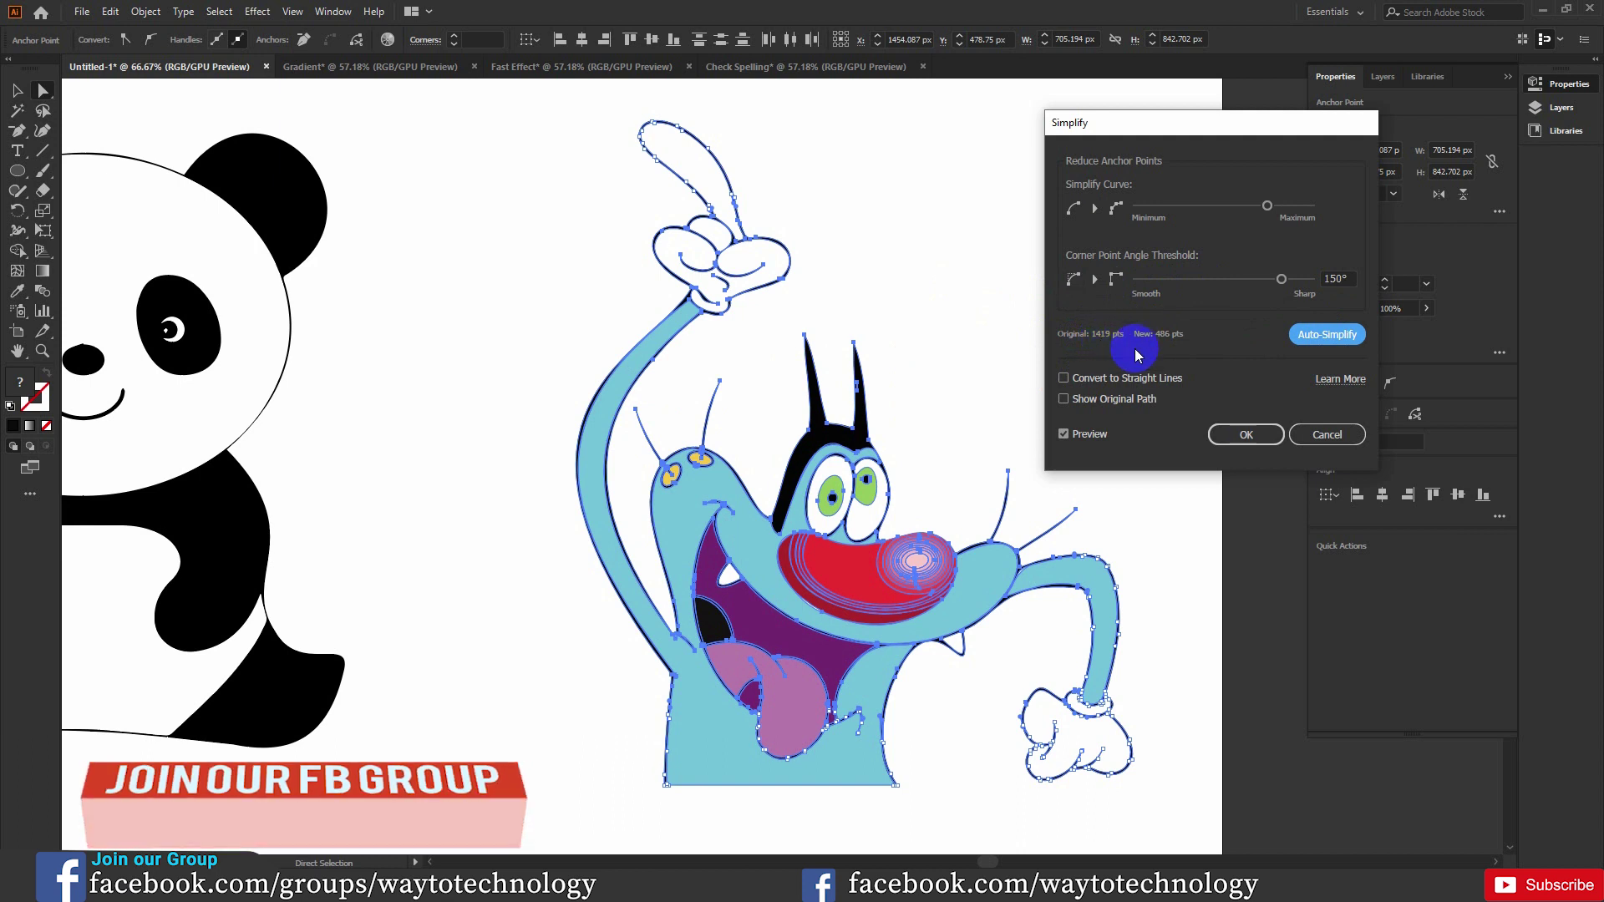
# - Reapply Auto-Simplify and compare the straight-line and original-path previews
pyautogui.click(1291, 338)
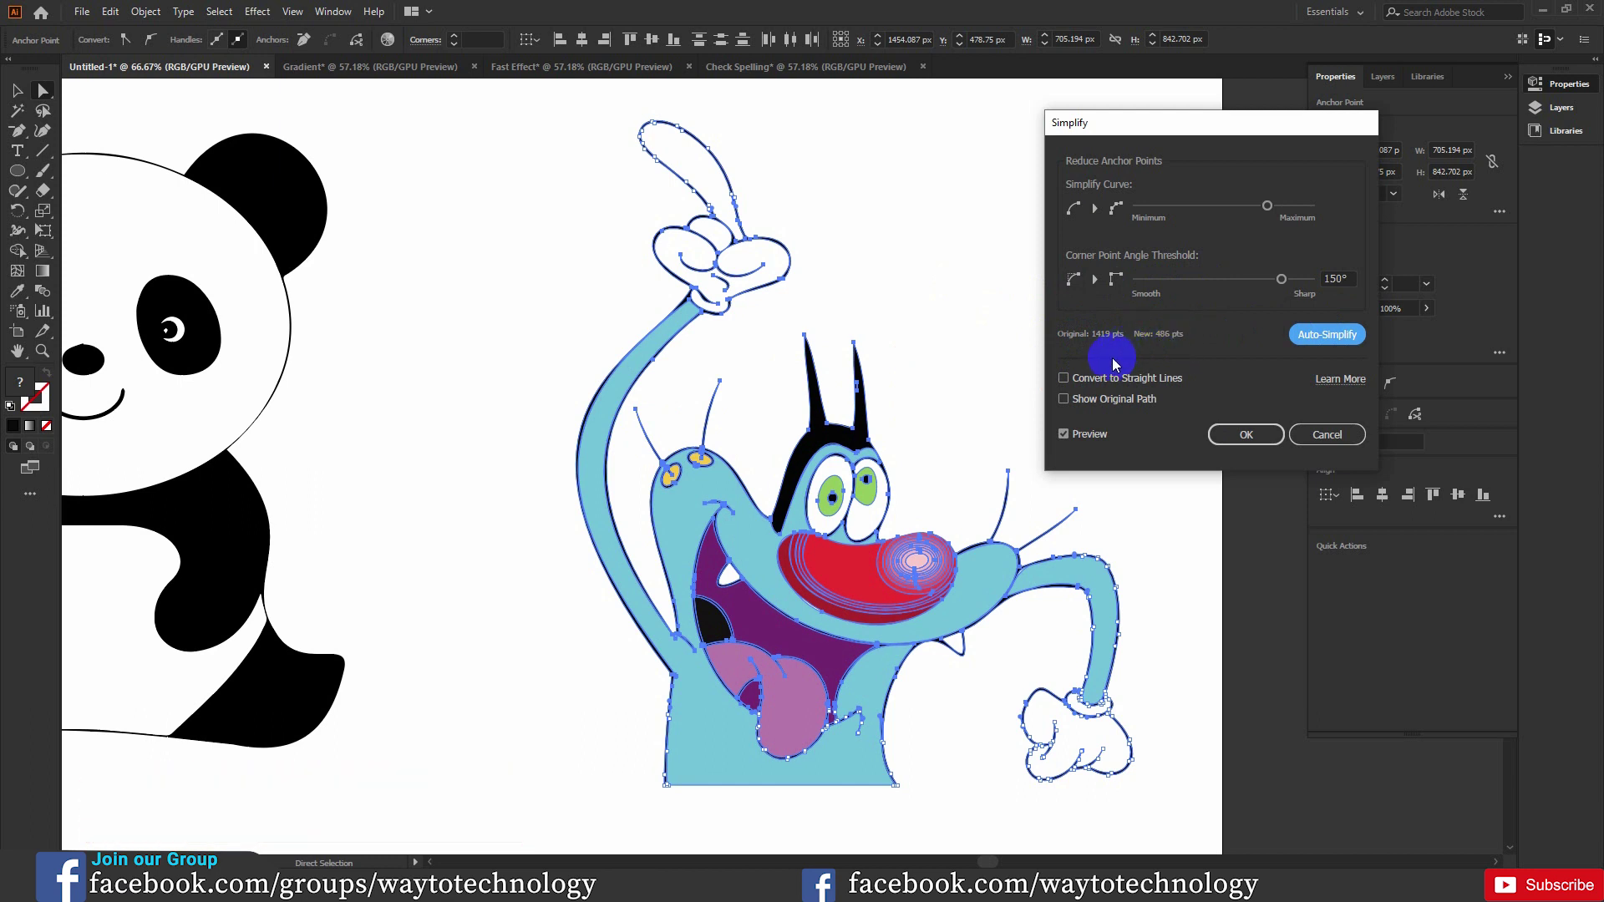
pyautogui.click(1071, 383)
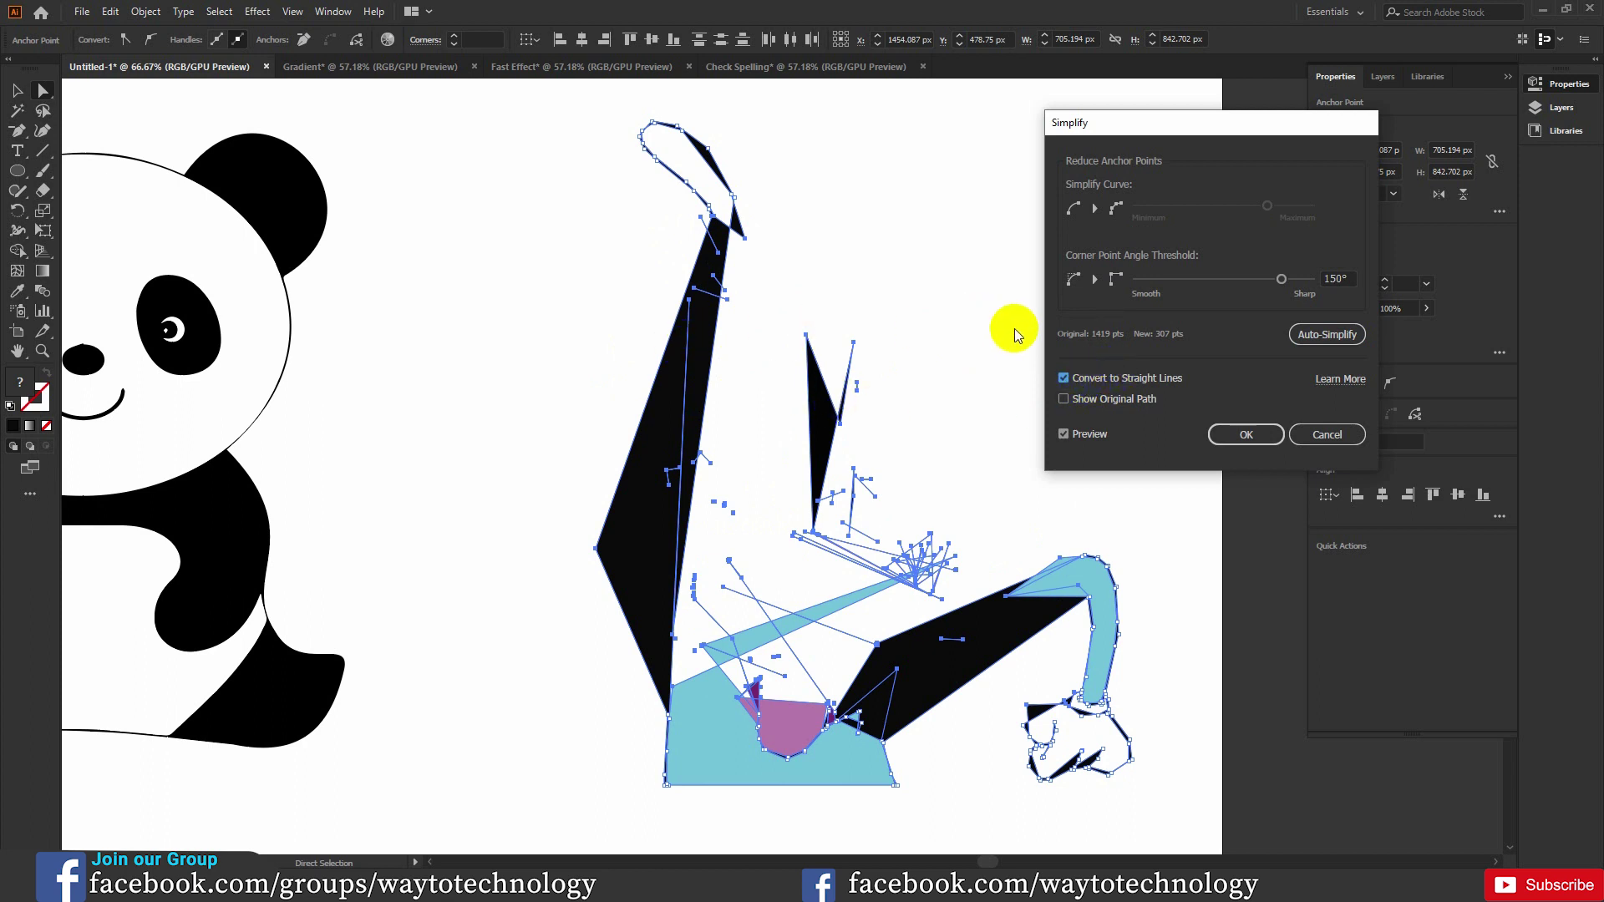
pyautogui.click(1064, 379)
pyautogui.click(1063, 399)
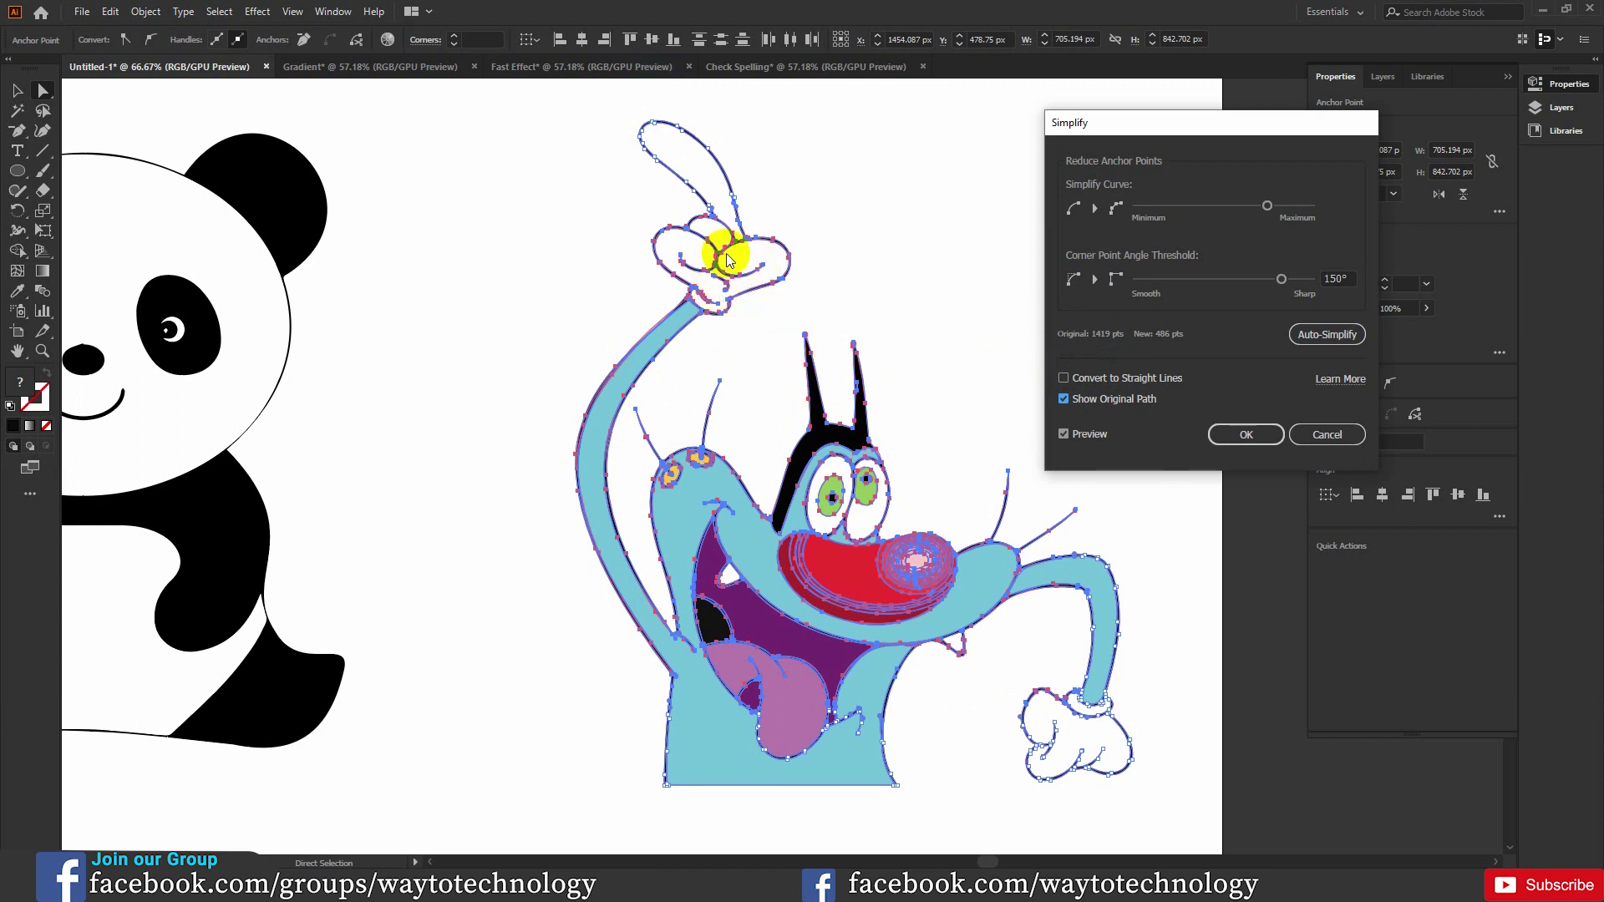
pyautogui.click(1123, 417)
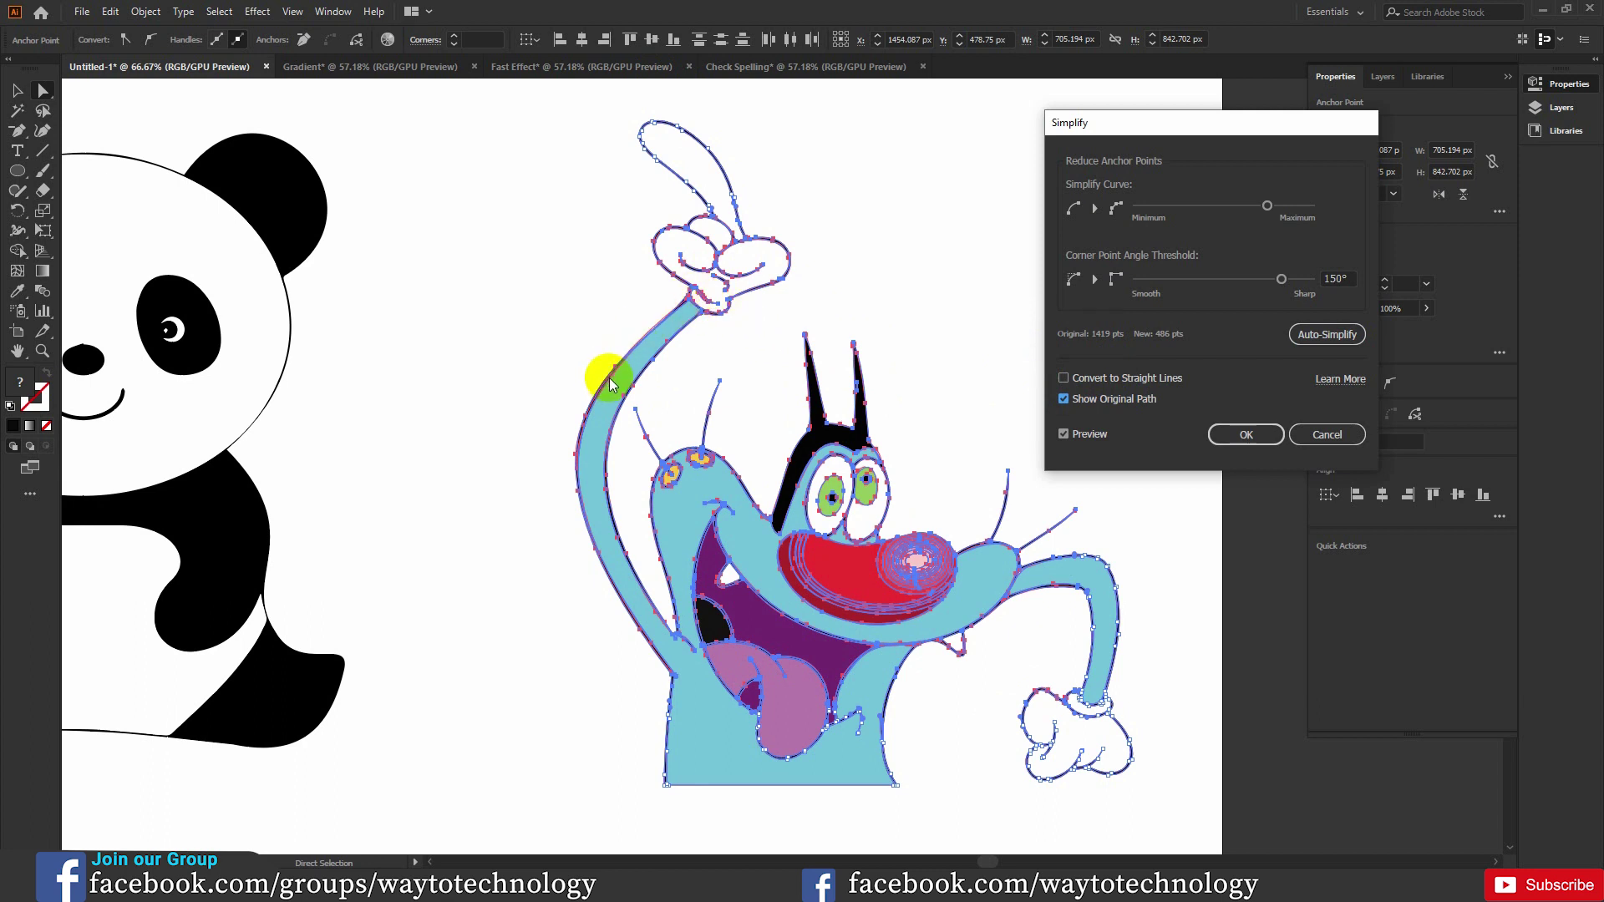
# - Cancel the Simplify dialog without applying any changes
pyautogui.click(1335, 436)
pyautogui.click(1328, 435)
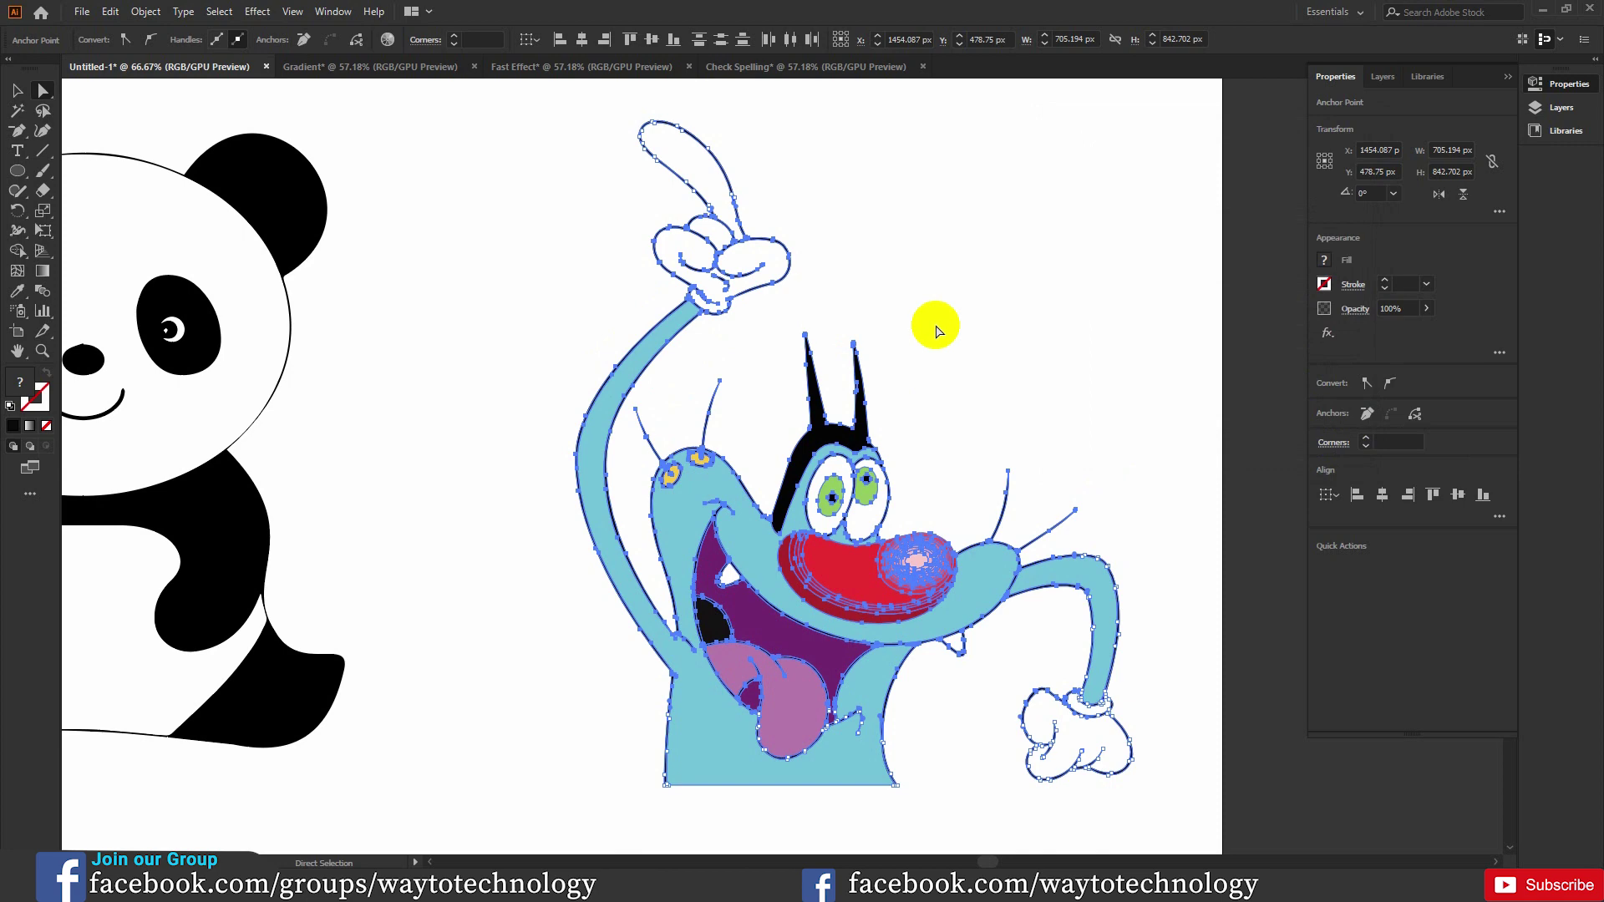
pyautogui.moveTo(988, 293); pyautogui.dragTo(1013, 400)
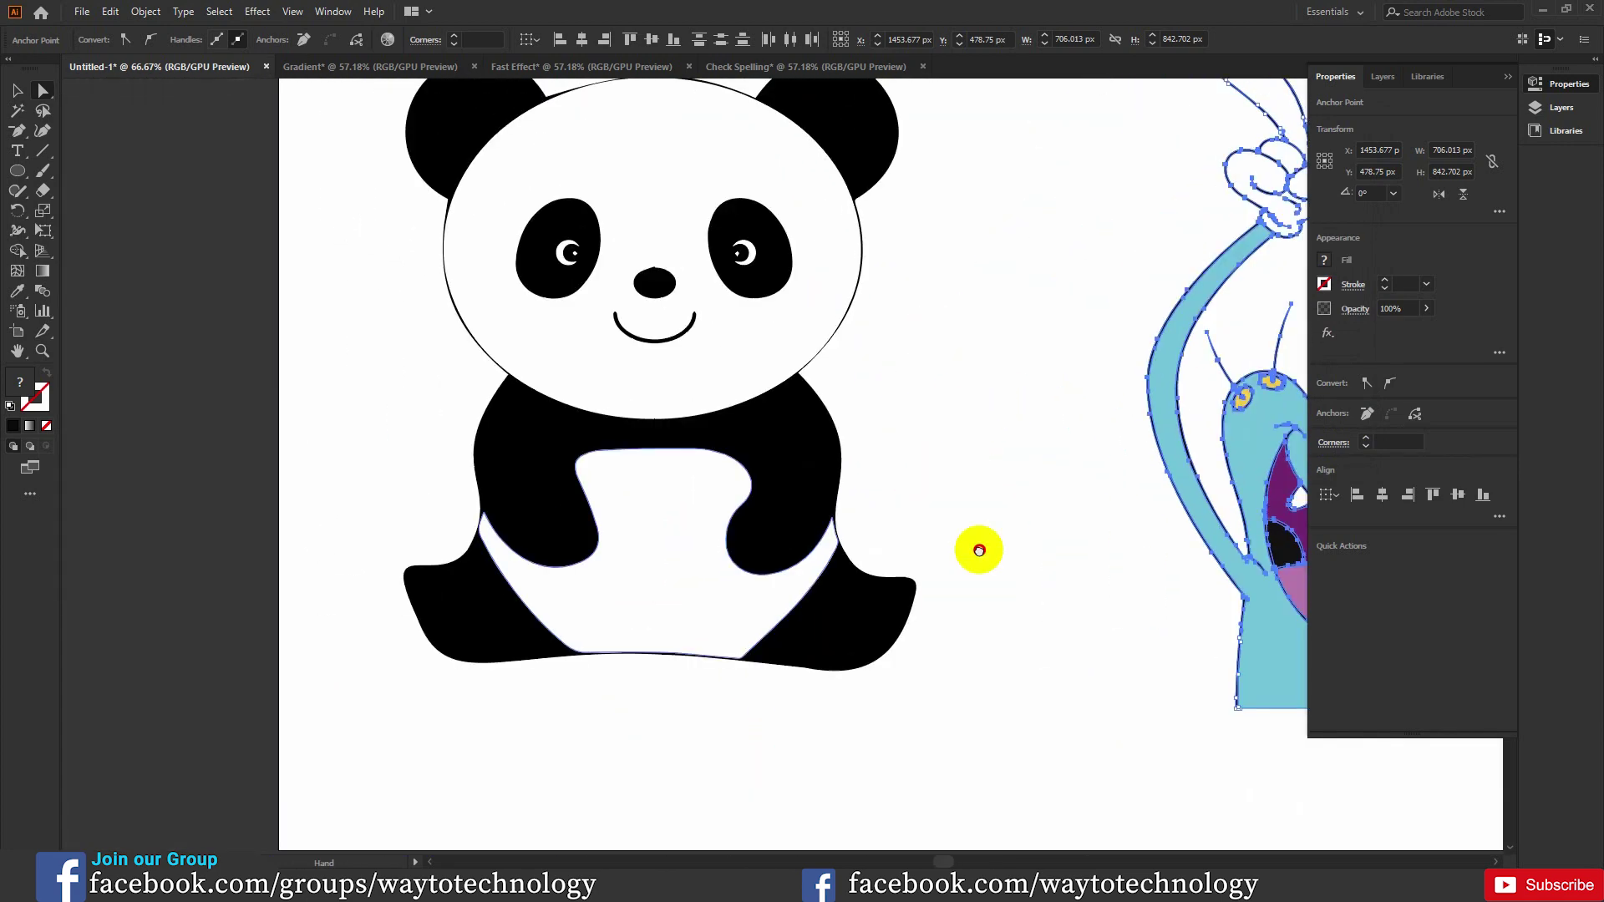
# - Marquee-select the panda and drag it up and to the right on the artboard
pyautogui.moveTo(323, 125); pyautogui.dragTo(927, 742)
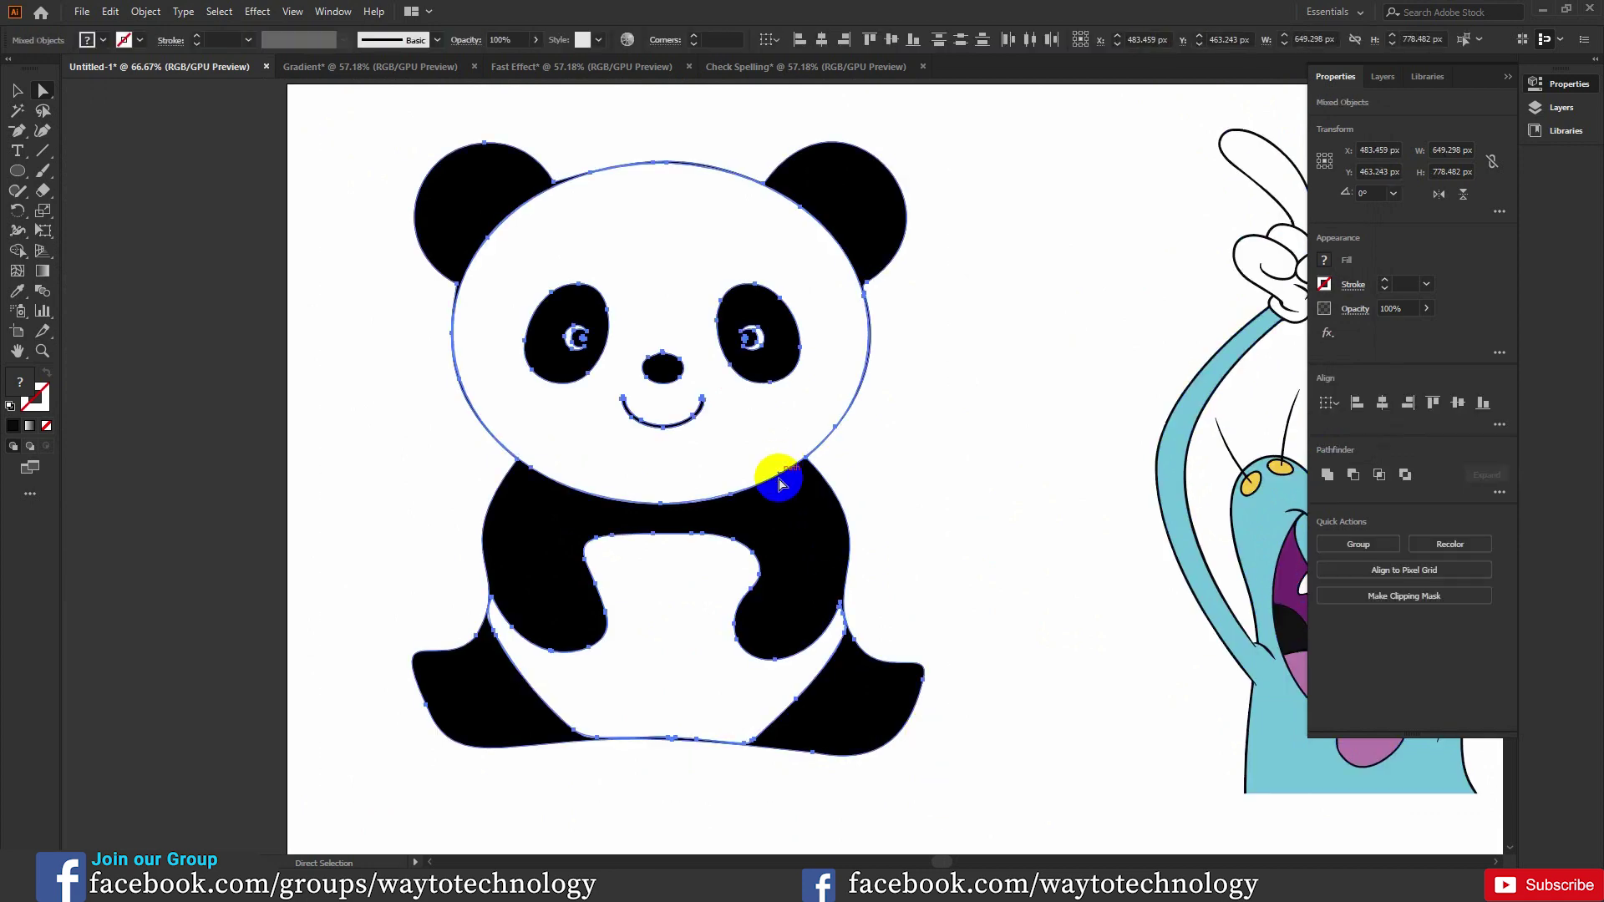
pyautogui.moveTo(773, 465); pyautogui.dragTo(915, 138)
pyautogui.scroll(-3, 228, 205)
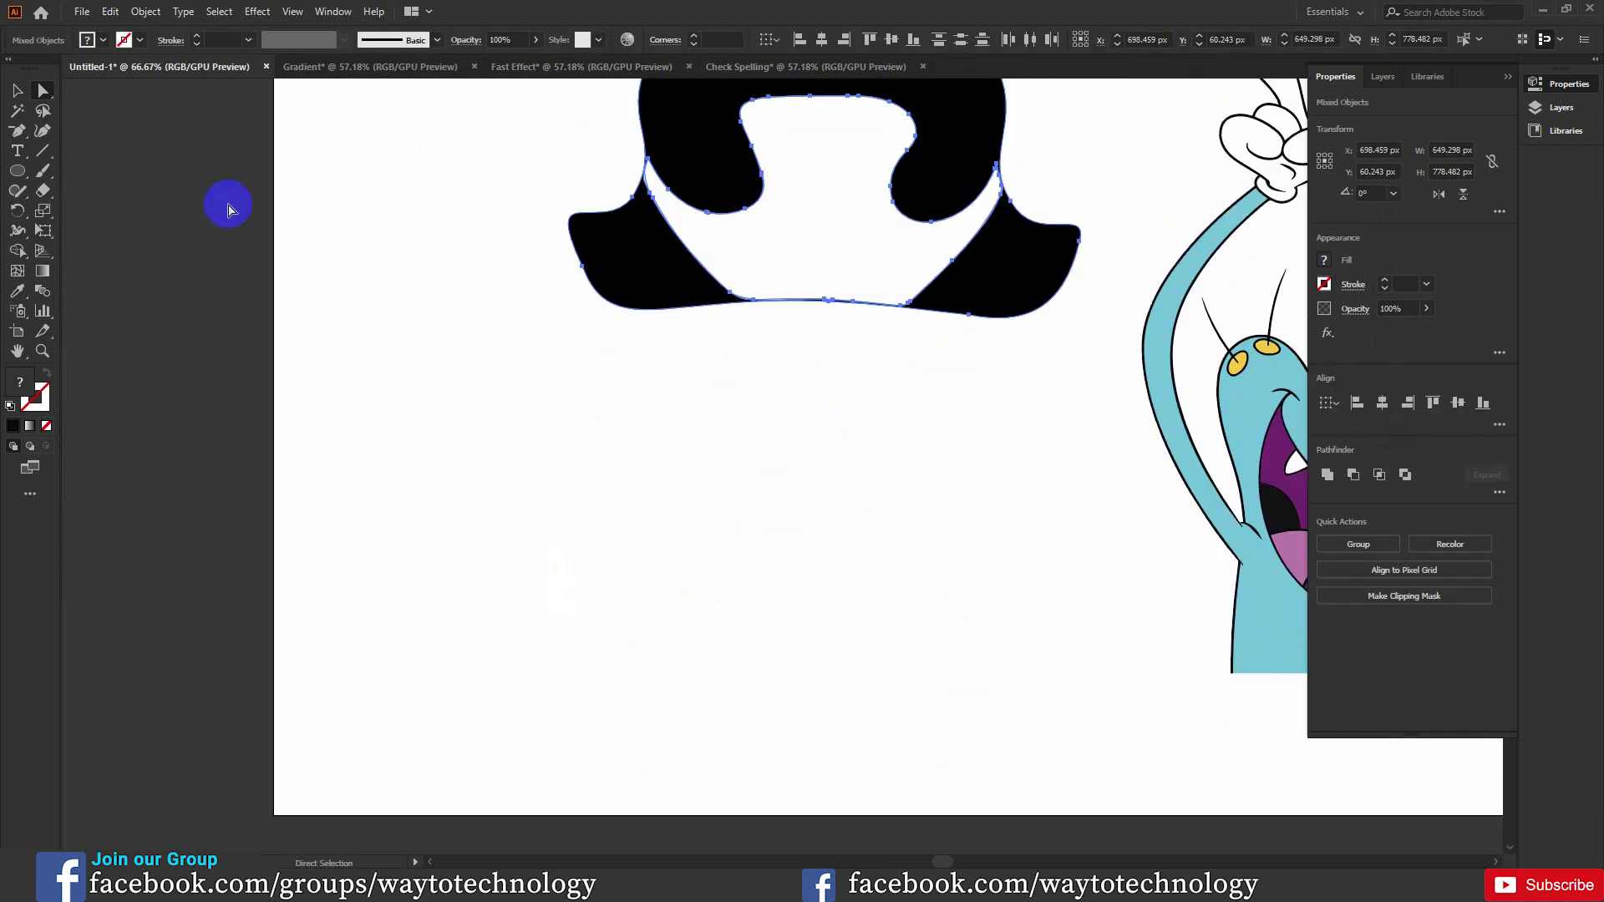
# - Draw a closed four-point curvature circle below the panda with a black outline and no fill
pyautogui.click(43, 131)
pyautogui.click(472, 523)
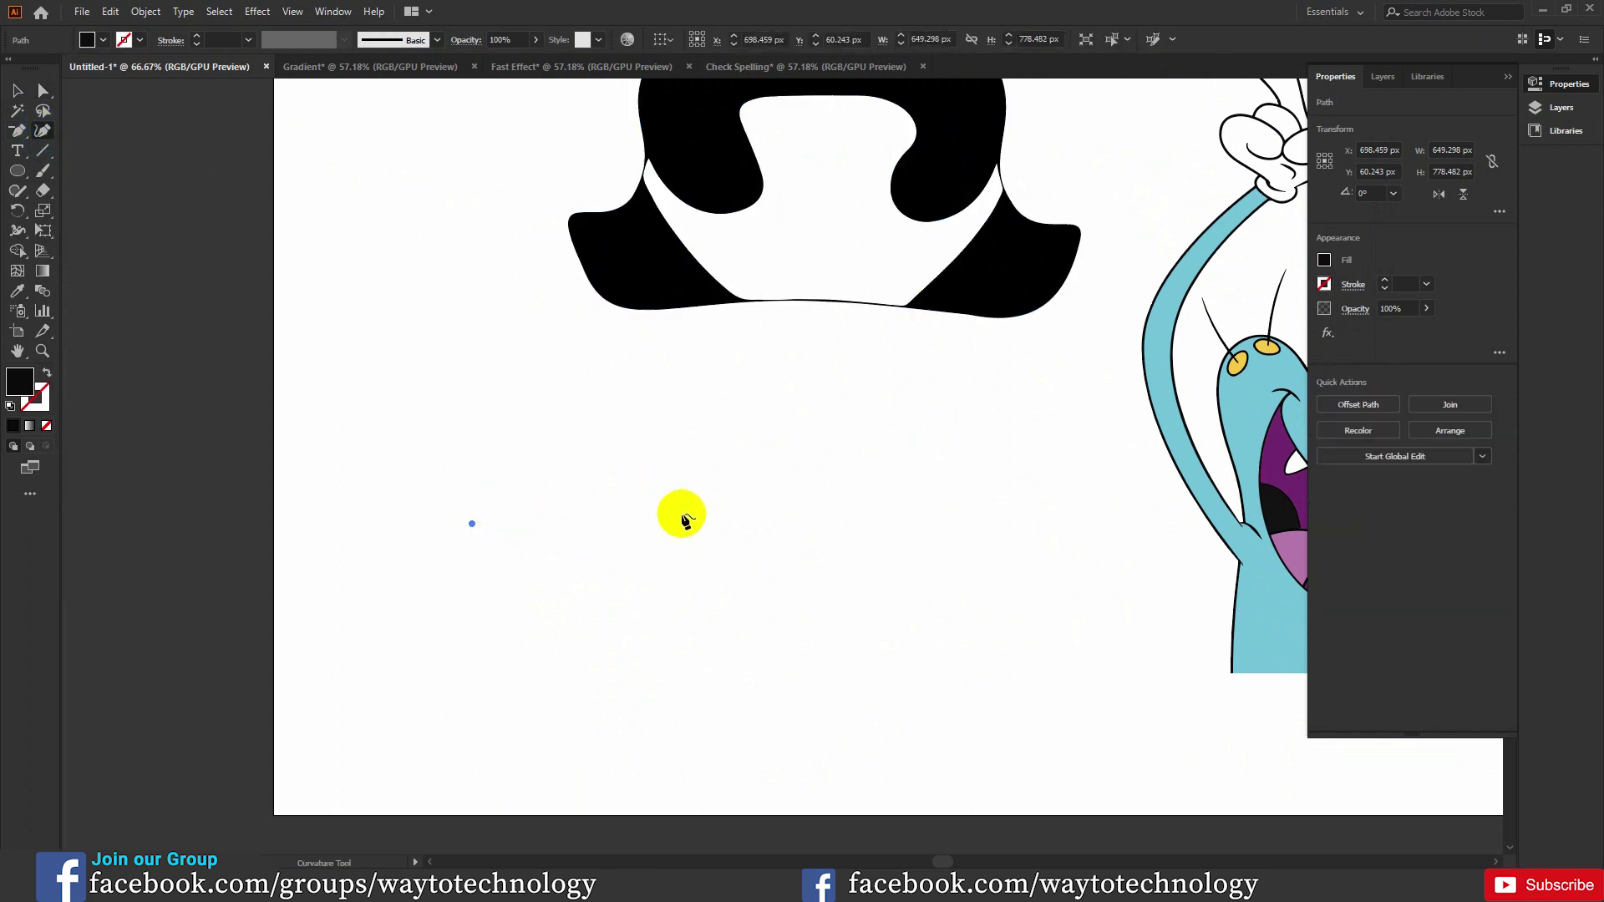
pyautogui.click(677, 543)
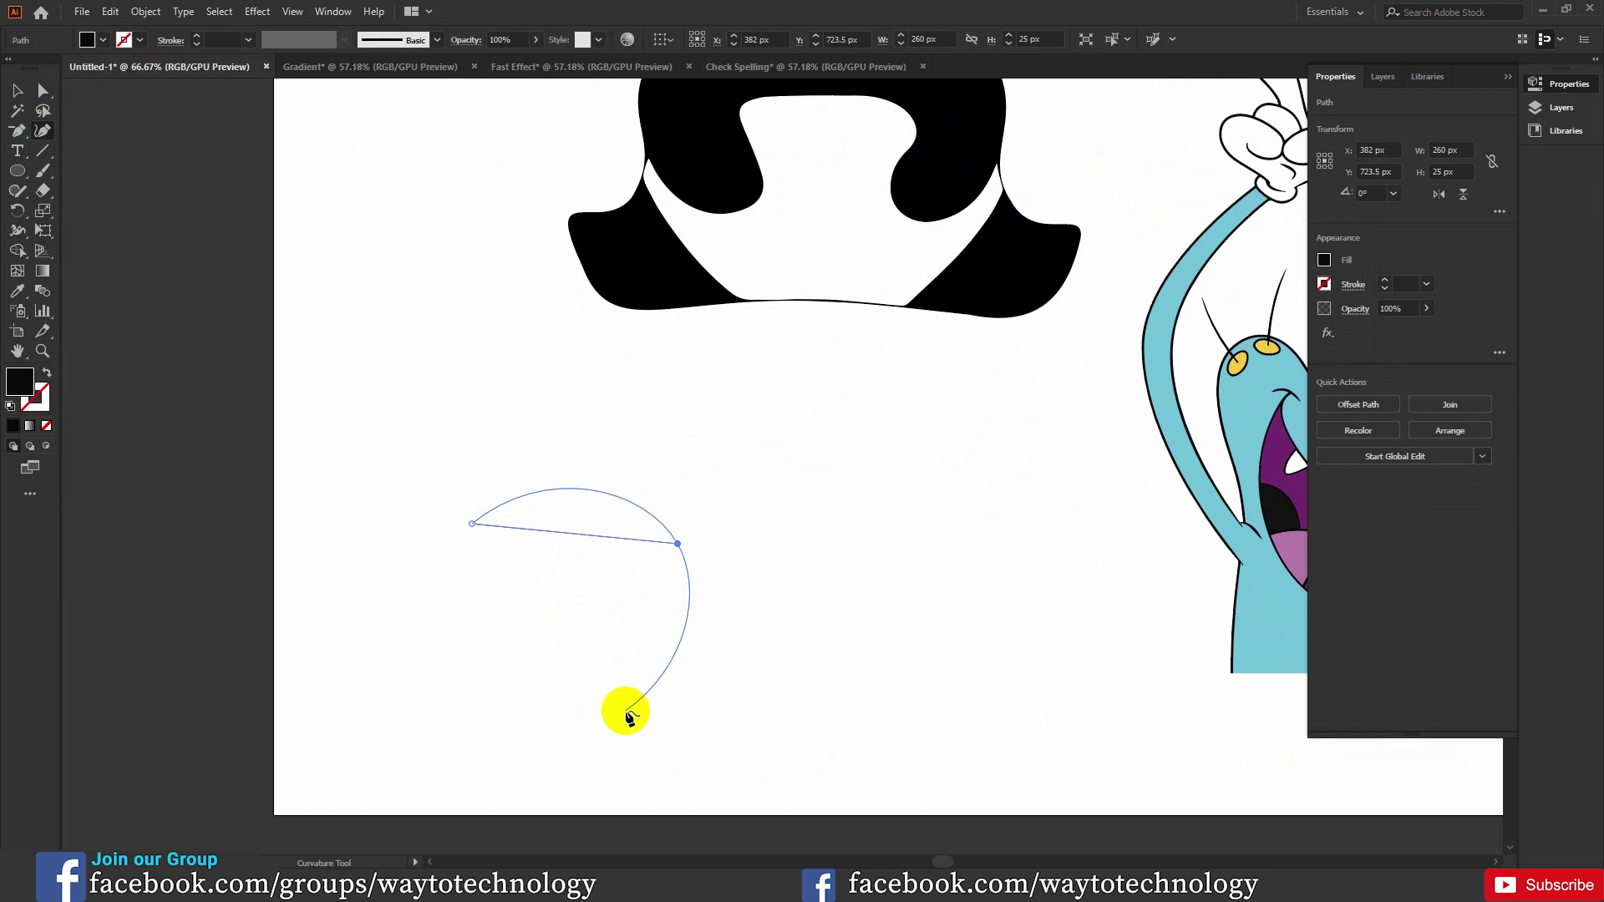
pyautogui.click(626, 711)
pyautogui.click(454, 693)
pyautogui.click(471, 541)
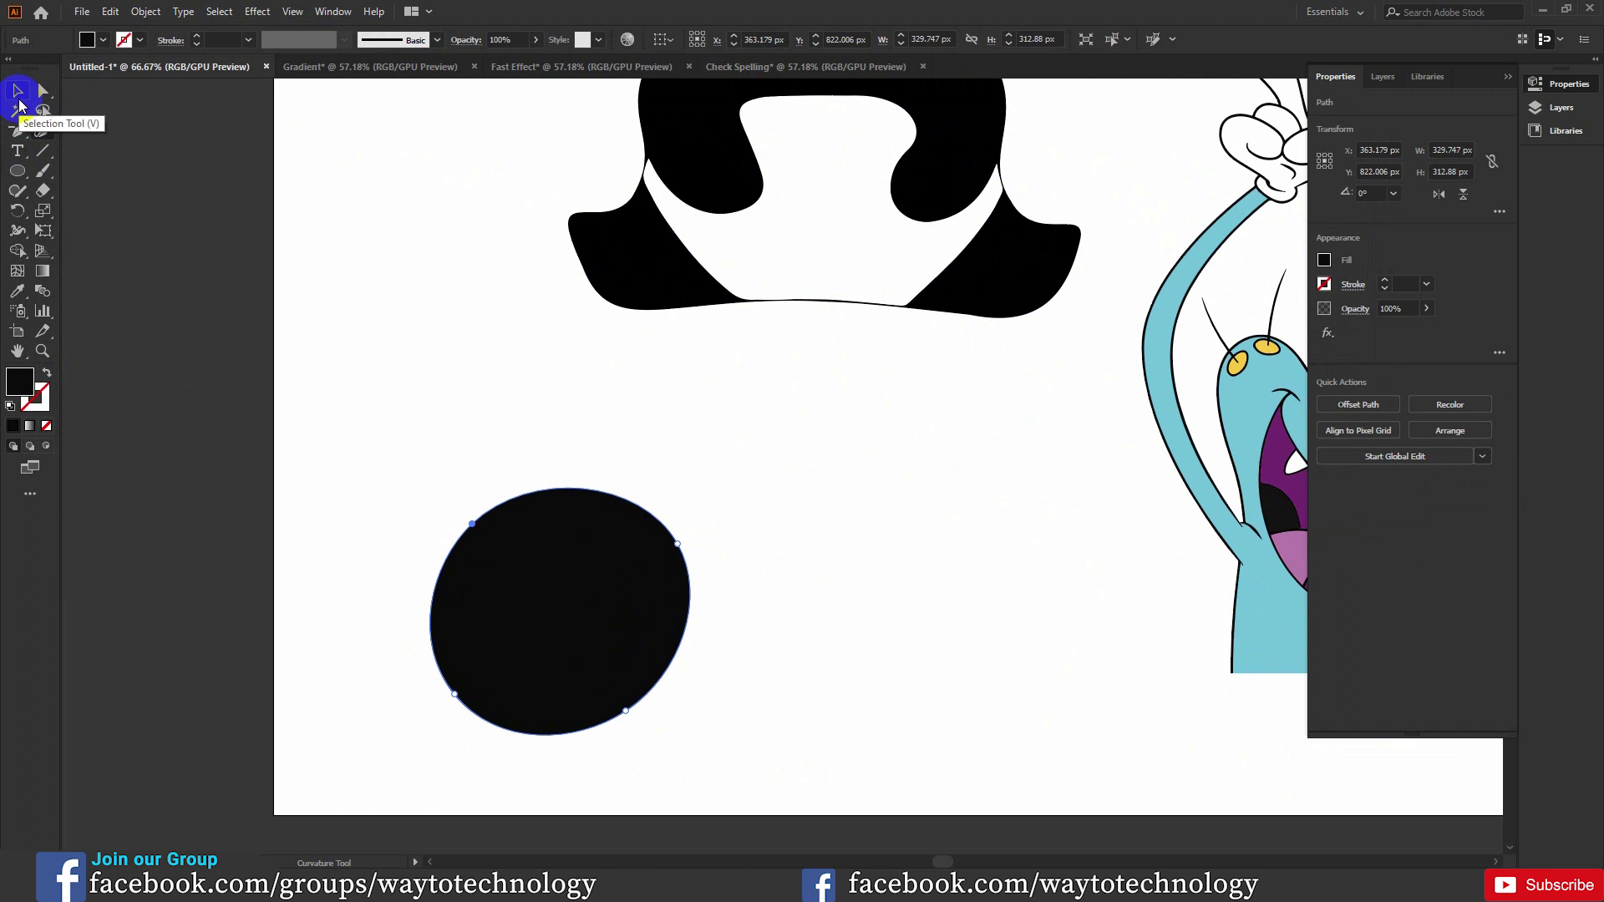
pyautogui.click(47, 373)
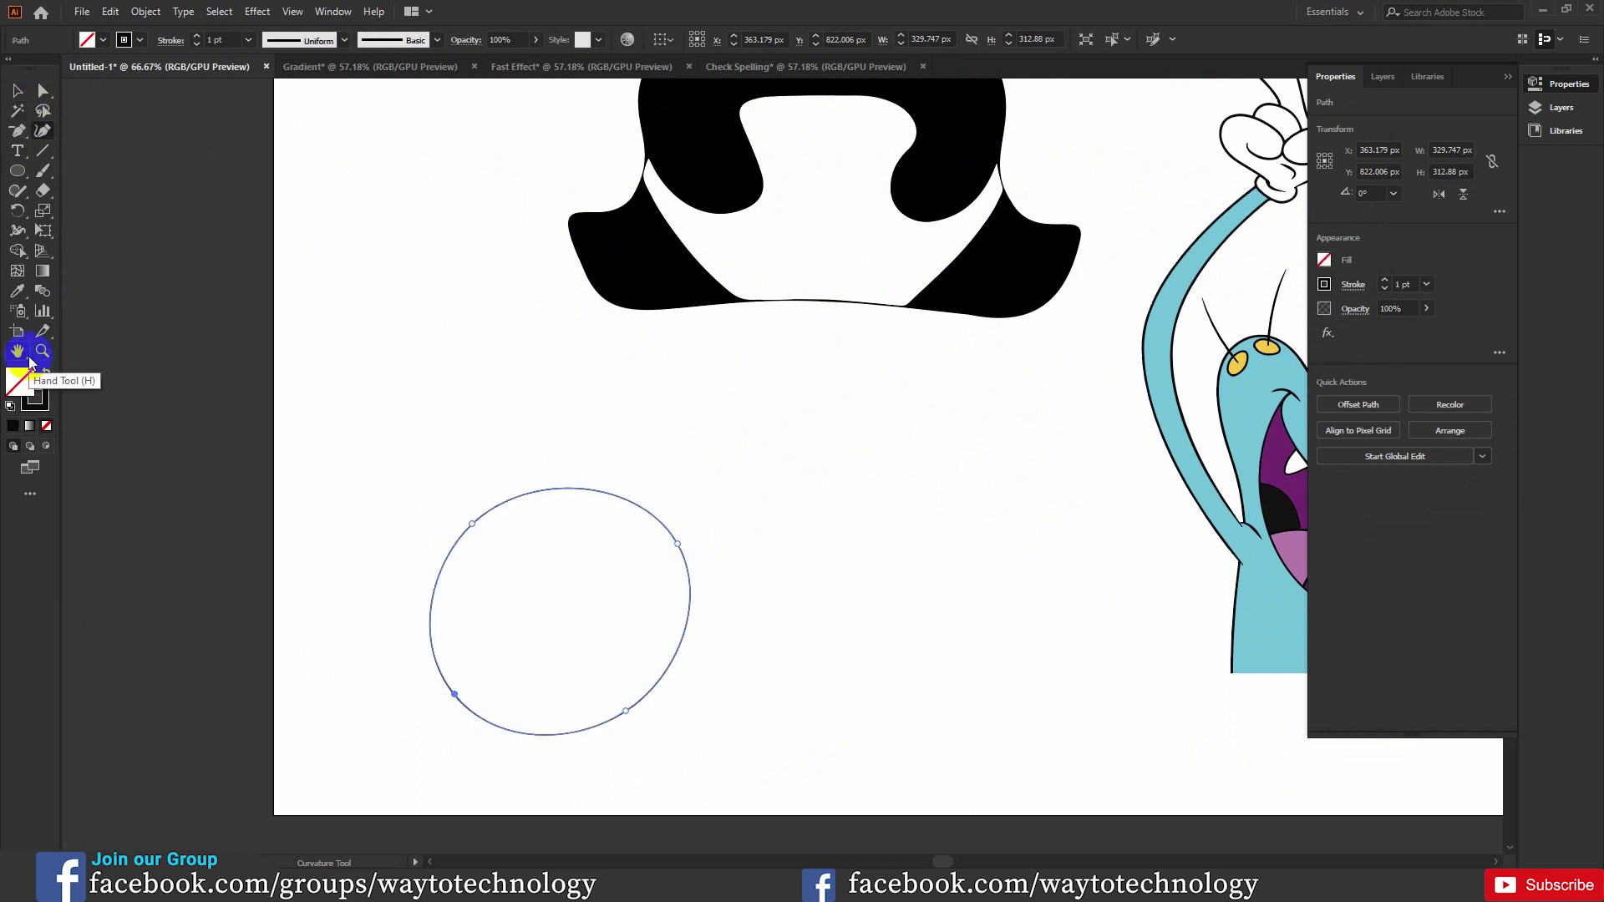
# - Add extra anchors around the circle and drag them to make it slightly irregular
pyautogui.moveTo(585, 492); pyautogui.dragTo(586, 477)
pyautogui.moveTo(685, 628); pyautogui.dragTo(694, 629)
pyautogui.click(681, 543)
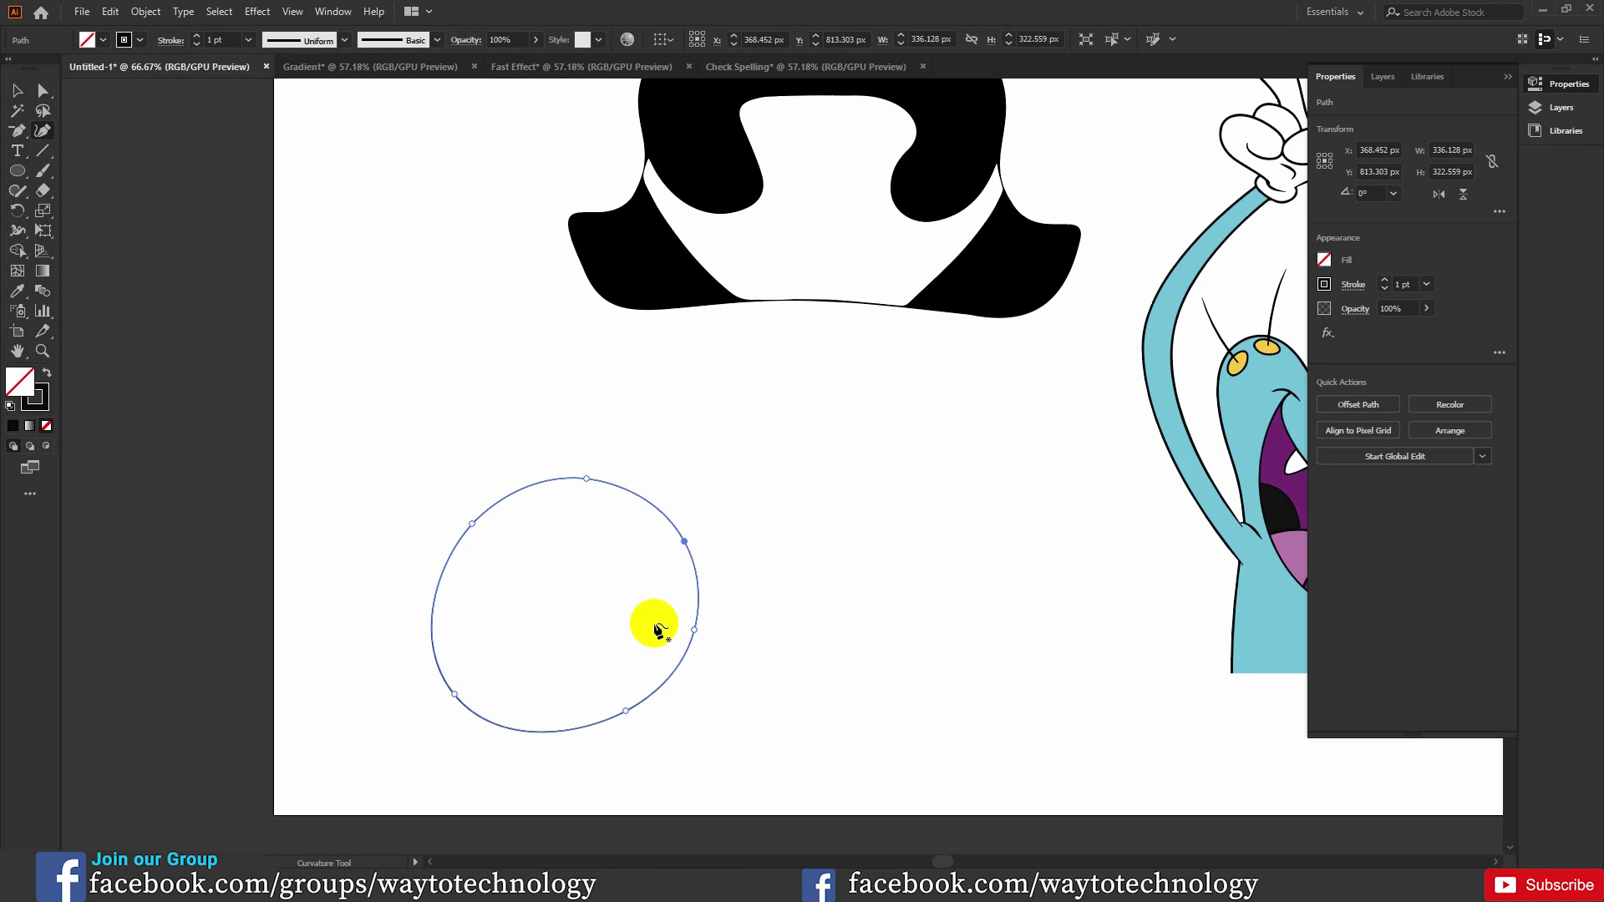
pyautogui.moveTo(628, 709); pyautogui.dragTo(636, 719)
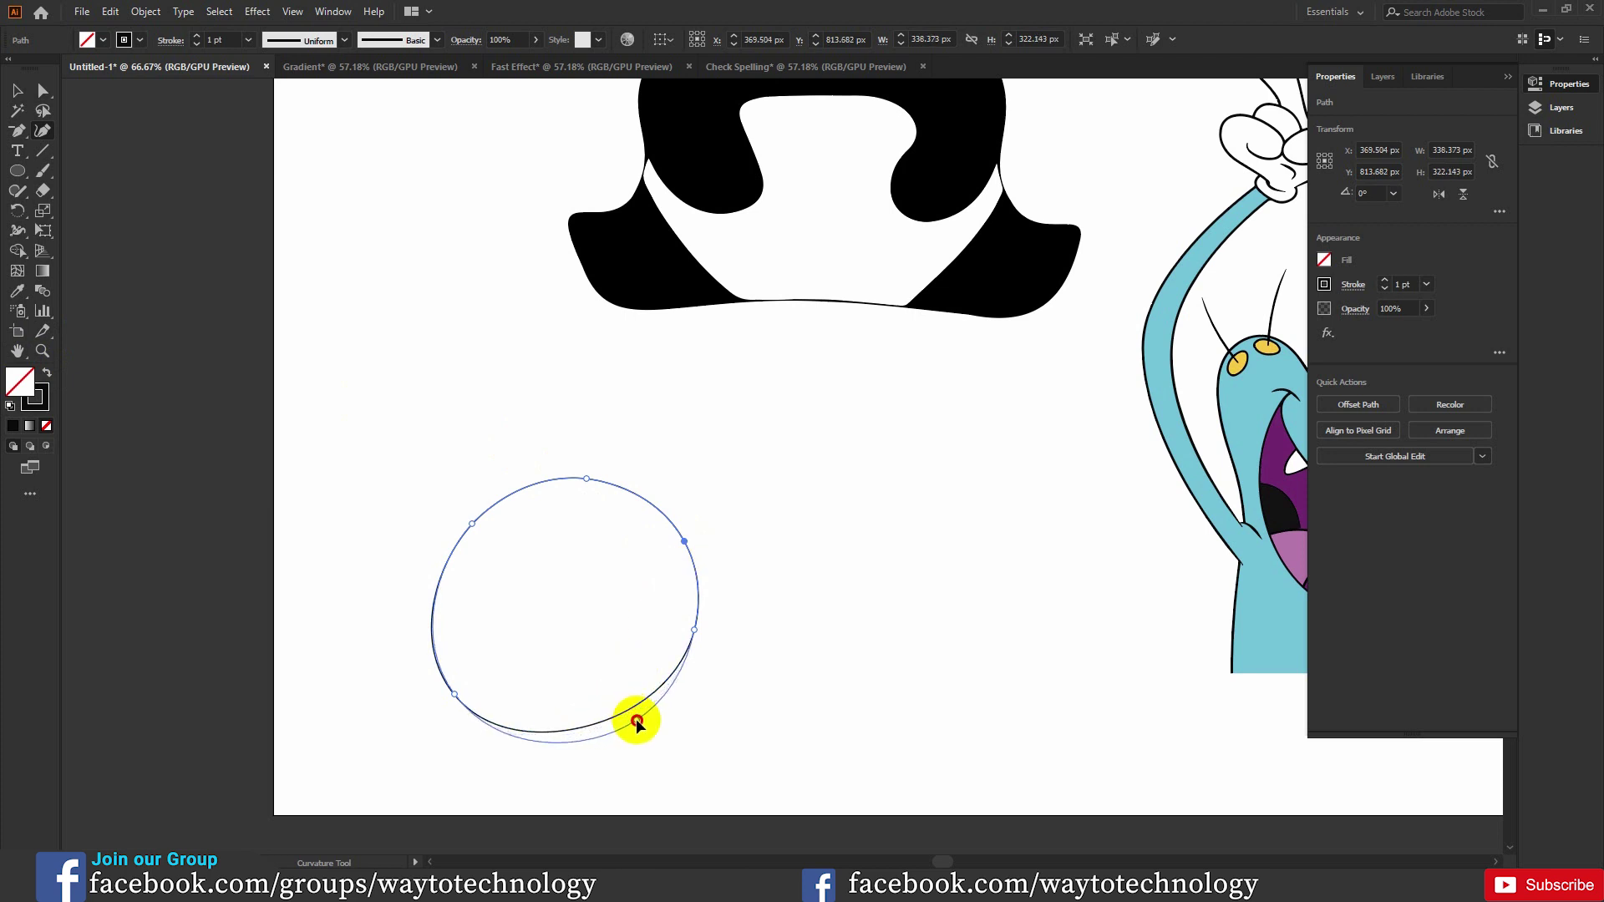
pyautogui.moveTo(539, 742); pyautogui.dragTo(539, 727)
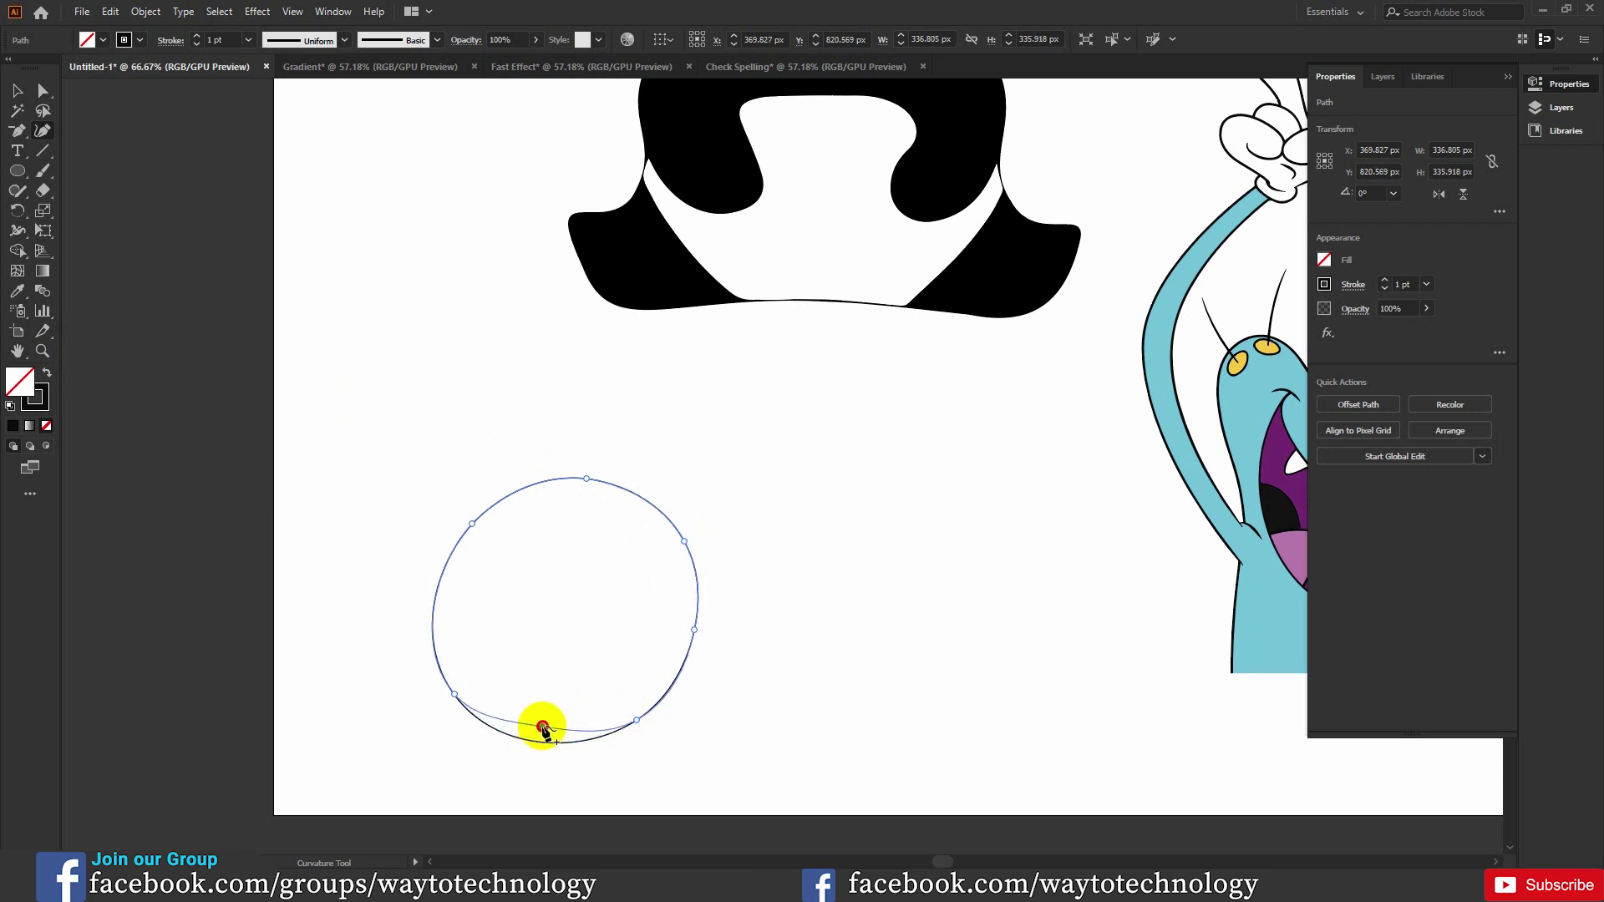
pyautogui.moveTo(454, 690); pyautogui.dragTo(447, 670)
pyautogui.click(437, 592)
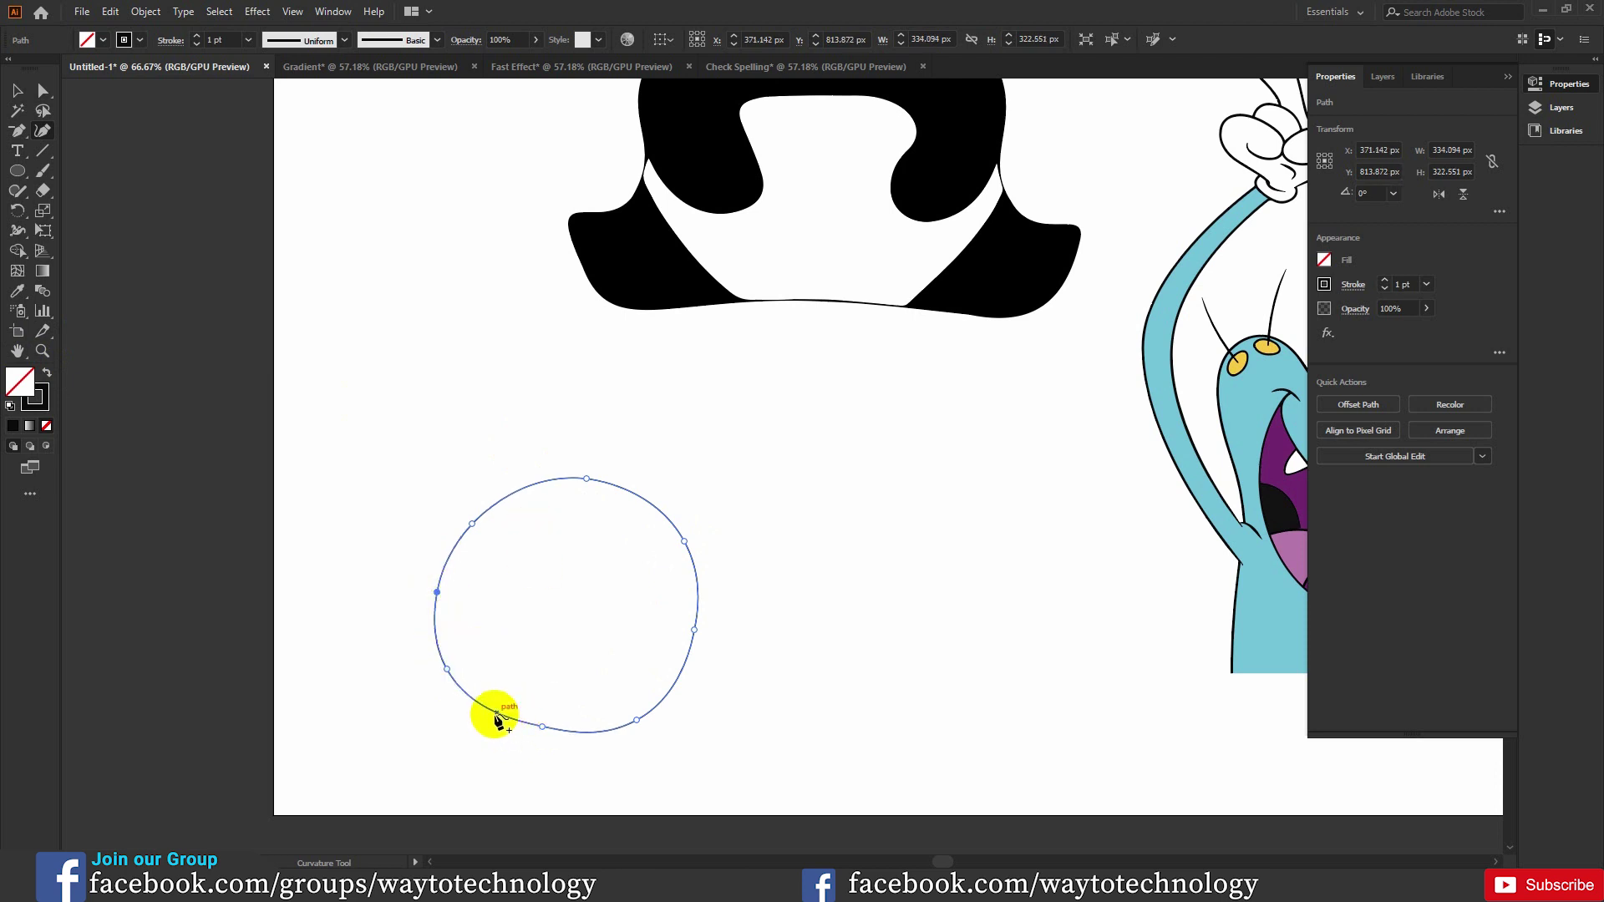
pyautogui.moveTo(543, 727); pyautogui.dragTo(553, 738)
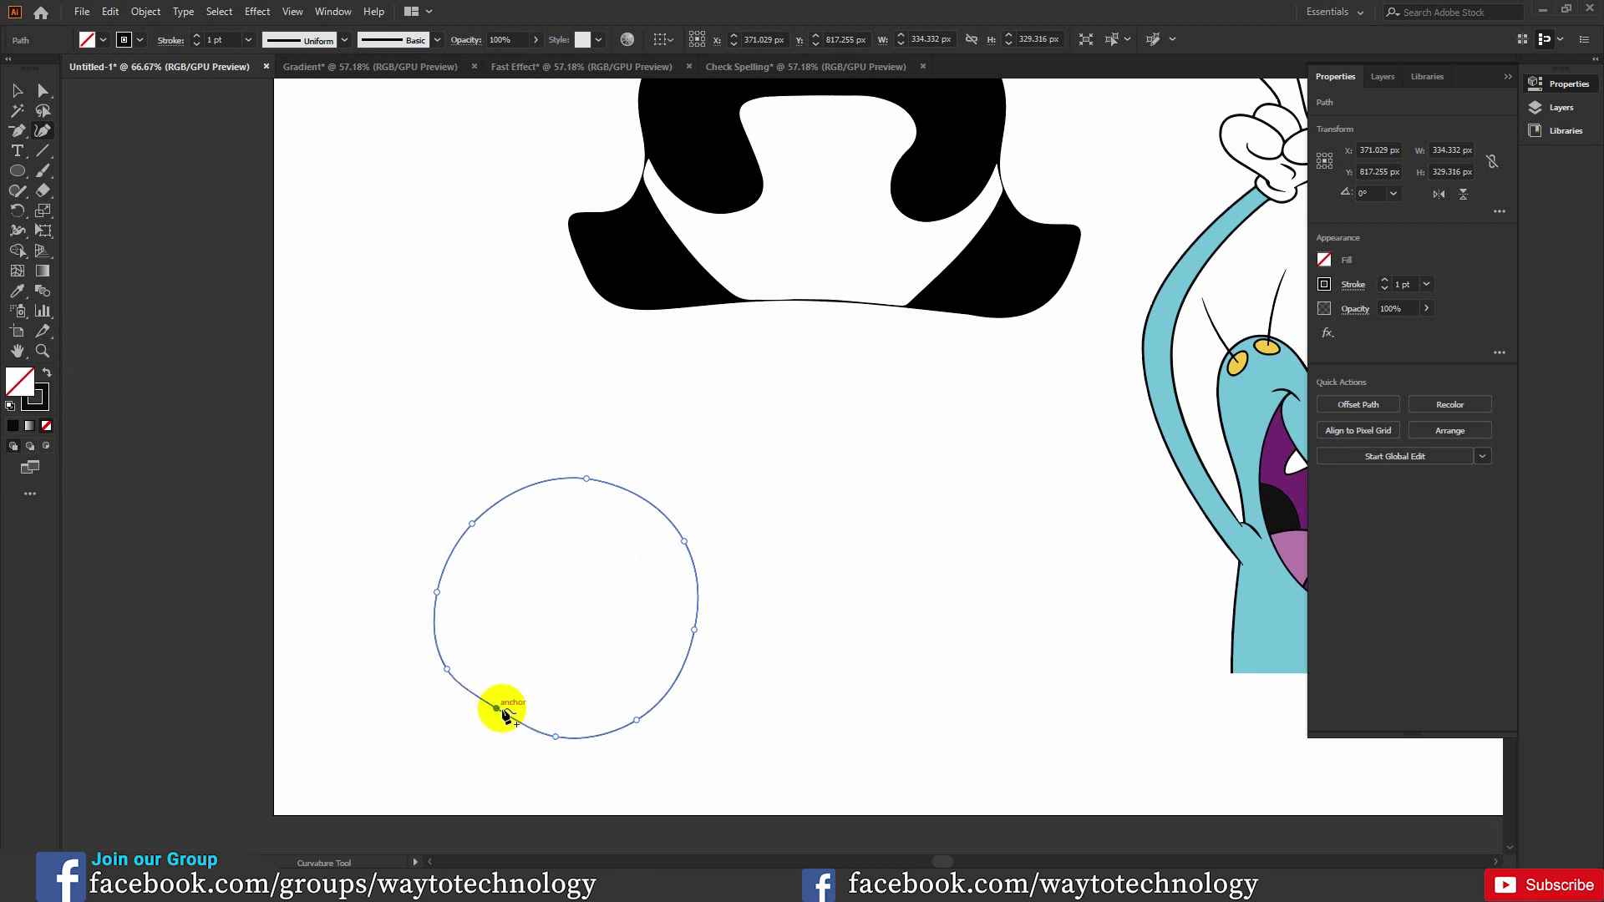
pyautogui.press('v')
pyautogui.scroll(-1, 527, 417)
pyautogui.click(52, 135)
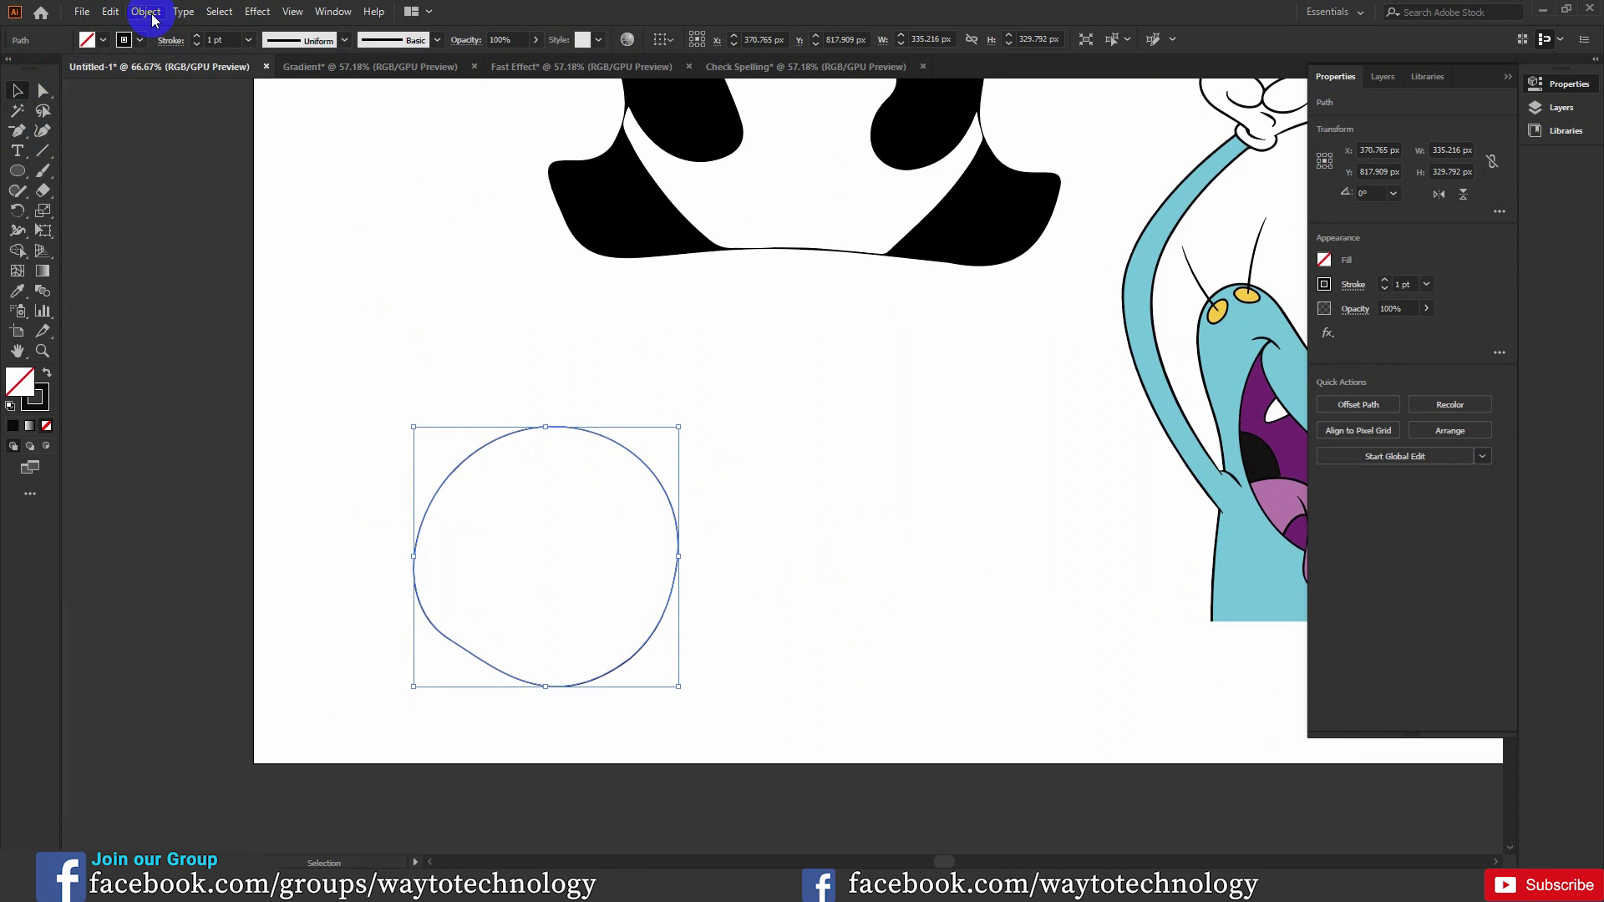
# - Select the circle's anchor points and bring up Object > Path > Simplify for it
pyautogui.click(42, 90)
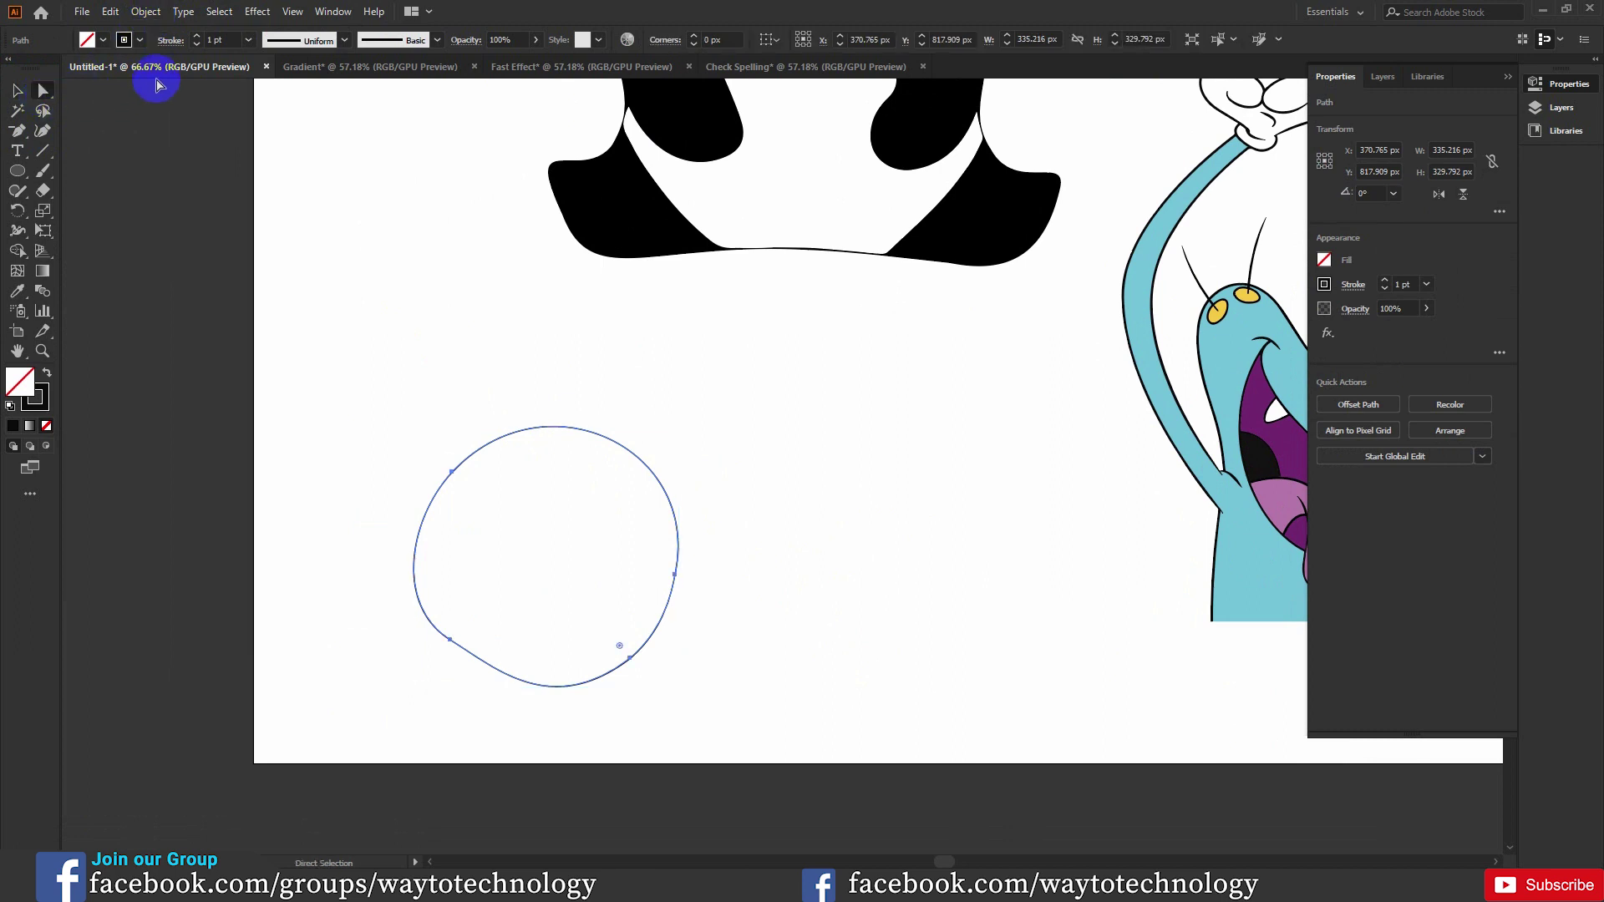
pyautogui.click(159, 20)
pyautogui.moveTo(251, 409)
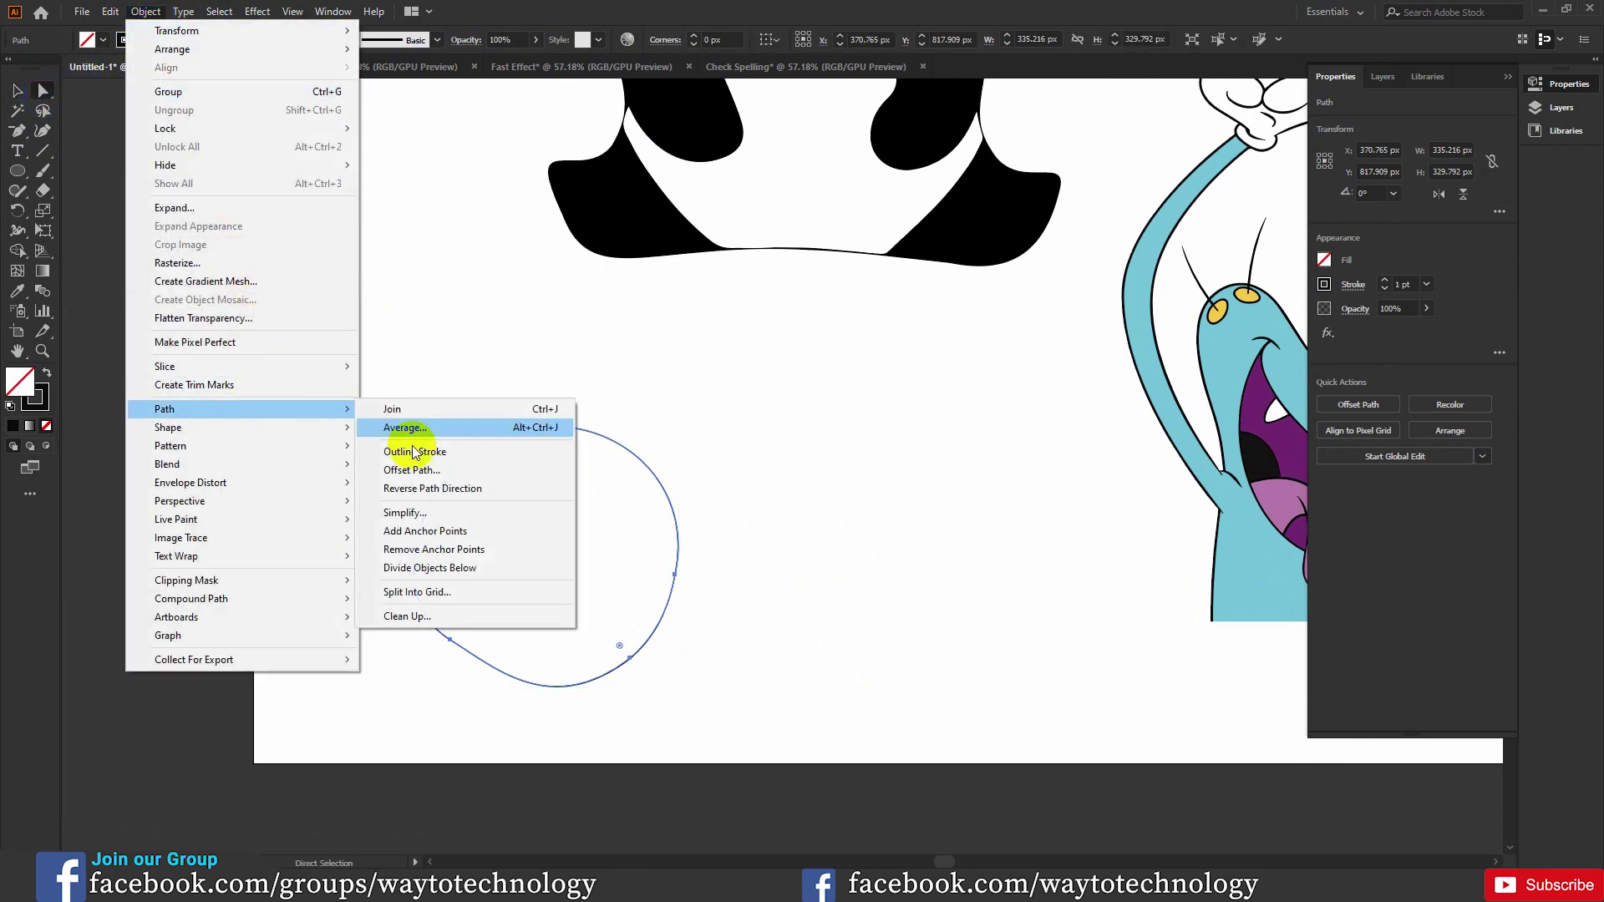
pyautogui.click(404, 512)
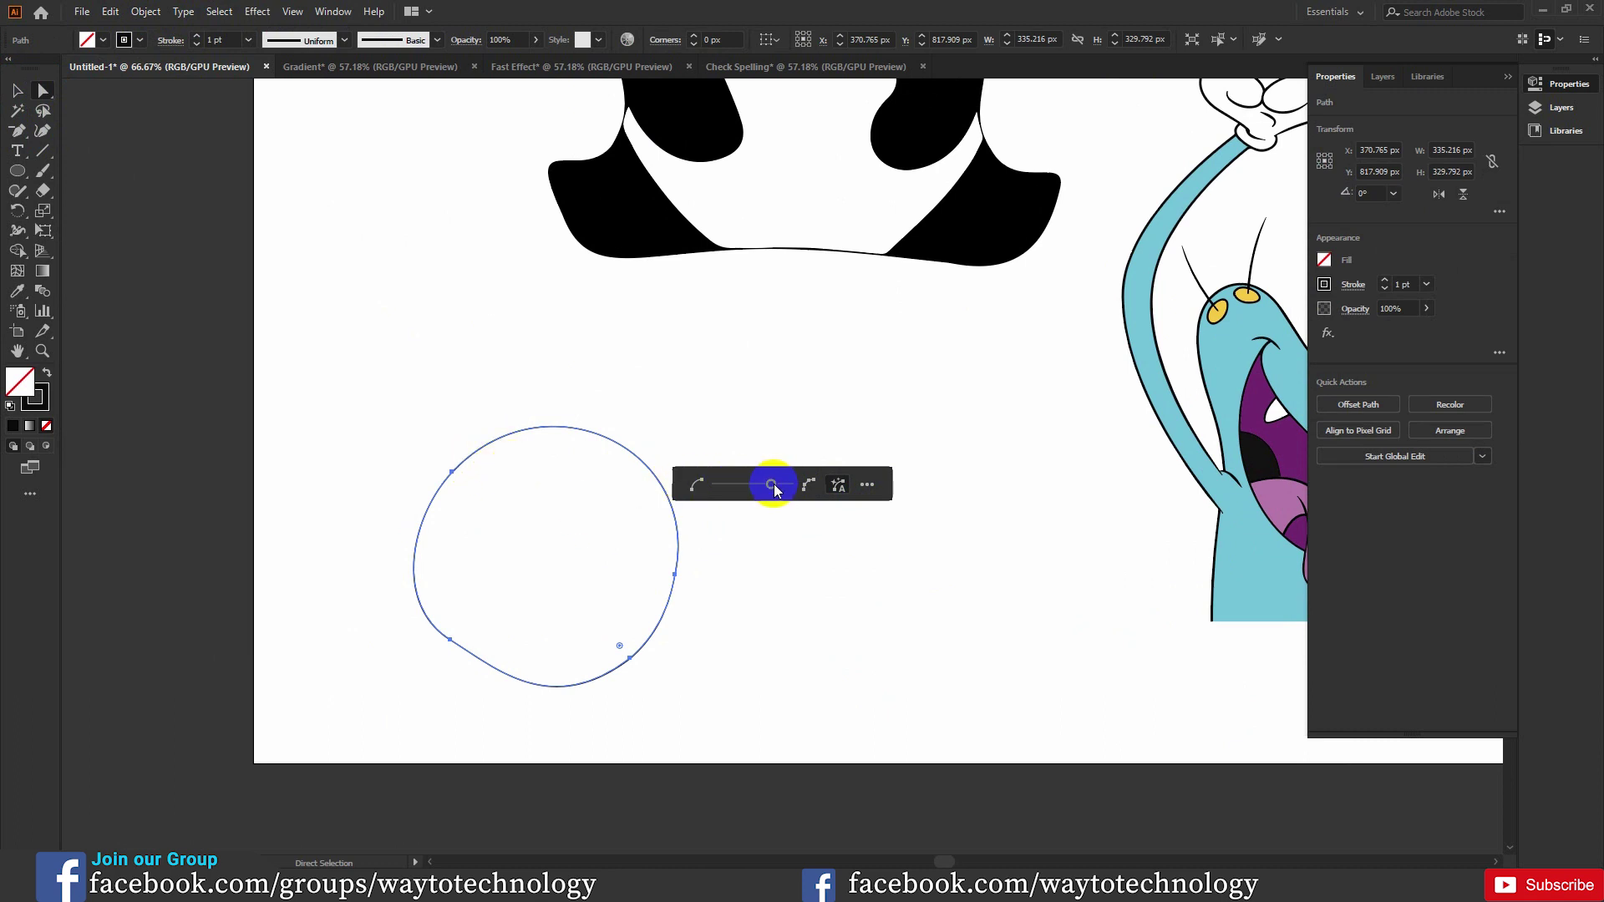
# - Drag the Simplify slider down to 2 points, then open the full Simplify dialog
pyautogui.moveTo(771, 485); pyautogui.dragTo(743, 486)
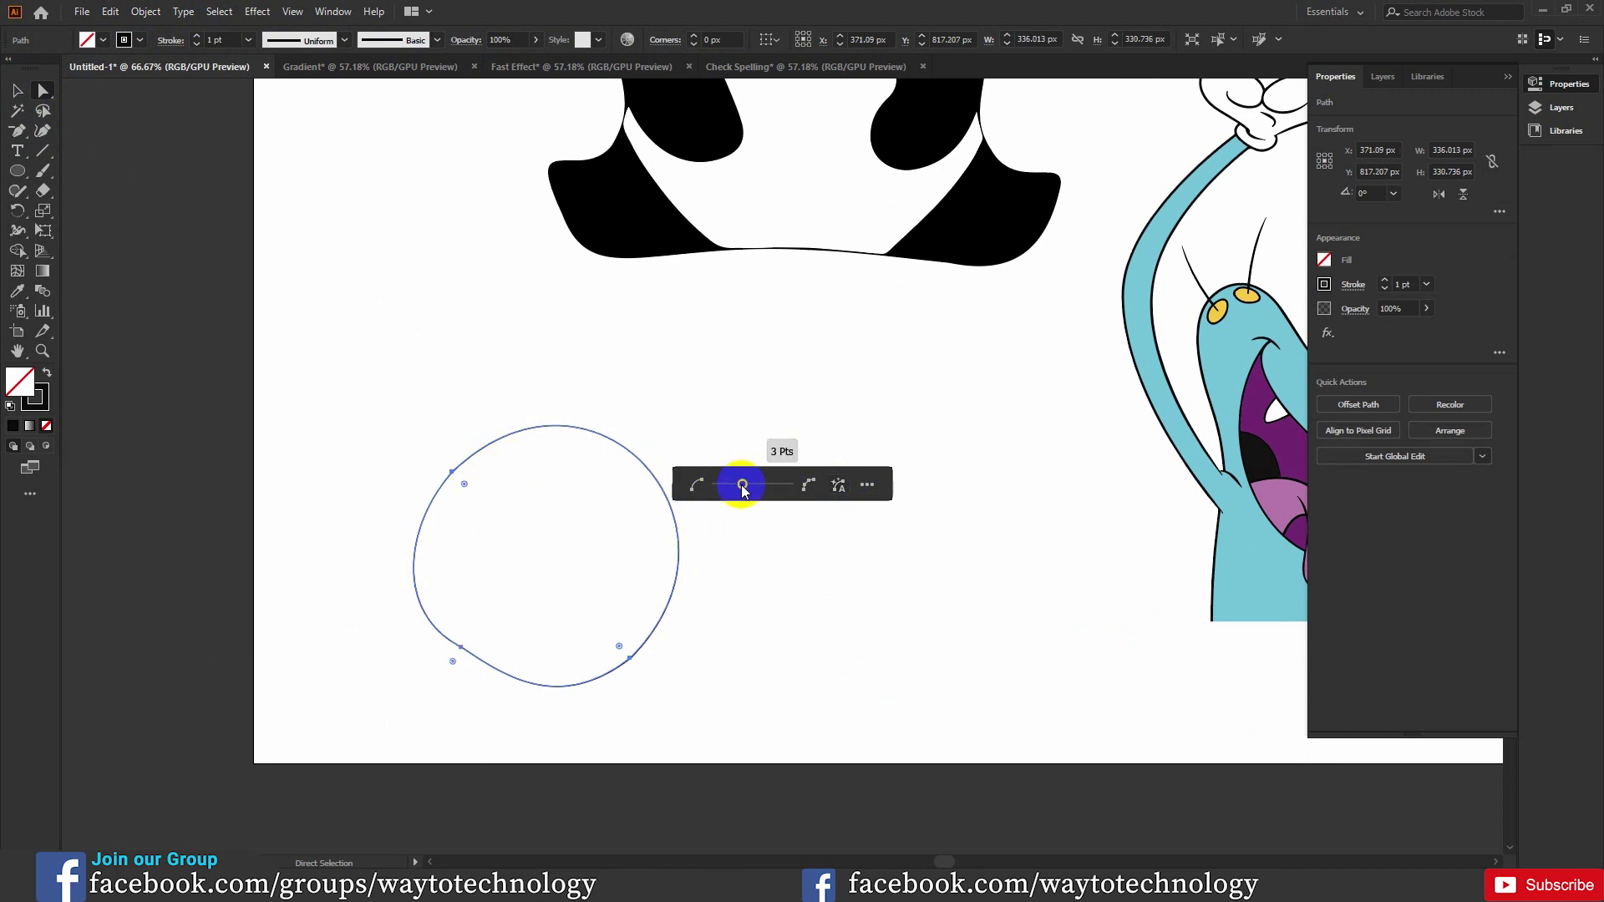
pyautogui.moveTo(742, 485); pyautogui.dragTo(716, 485)
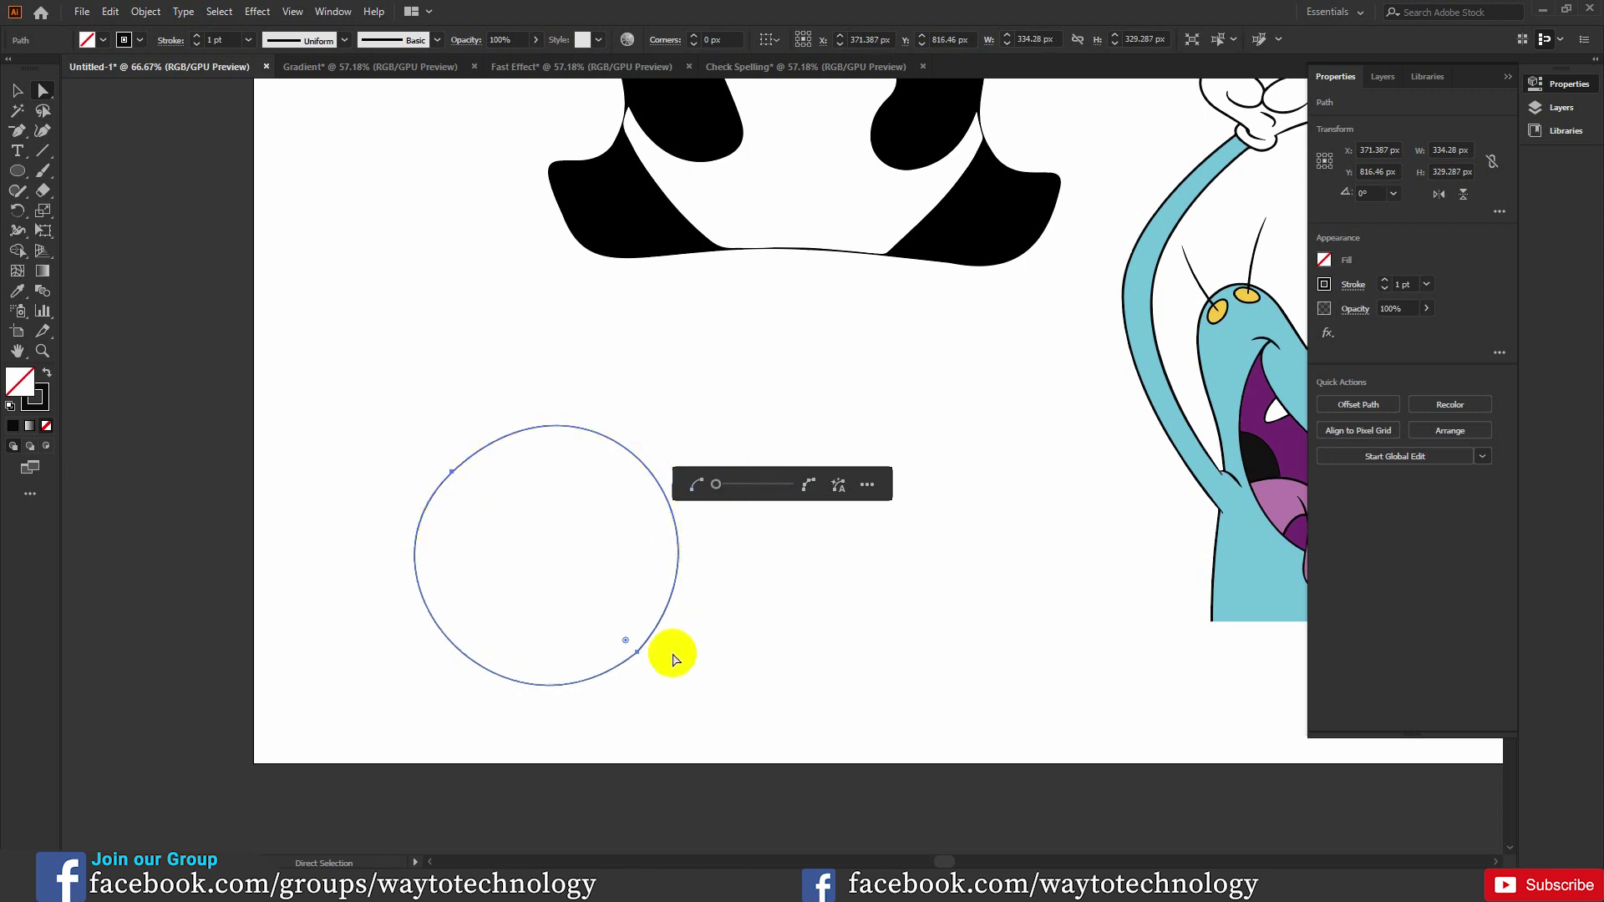
pyautogui.click(715, 485)
pyautogui.moveTo(716, 486); pyautogui.dragTo(784, 473)
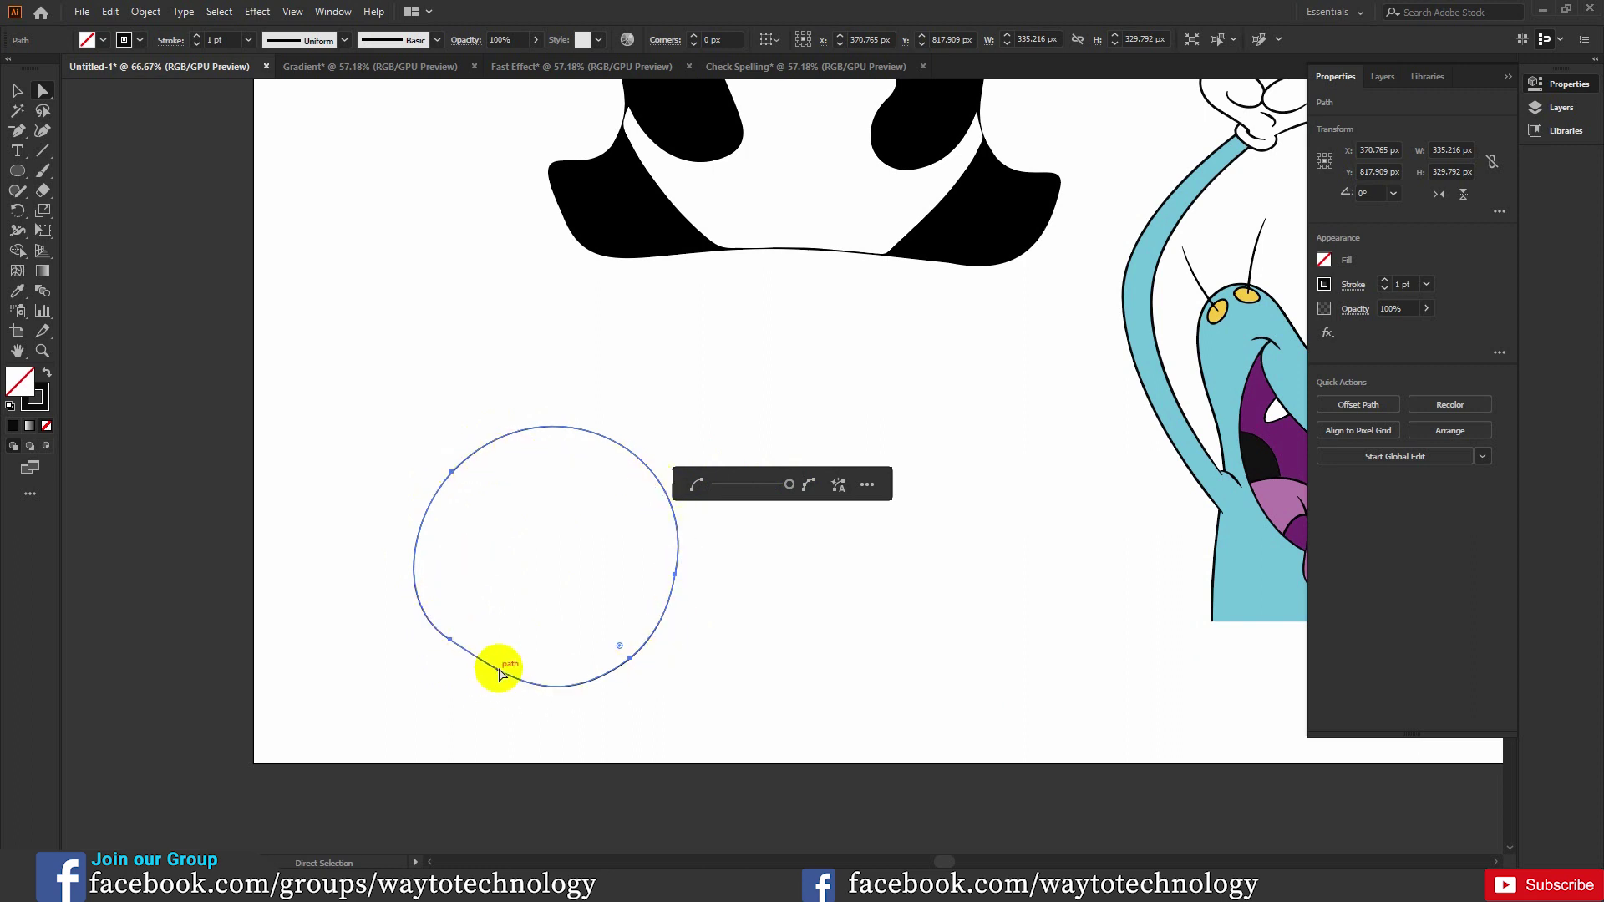
pyautogui.click(802, 491)
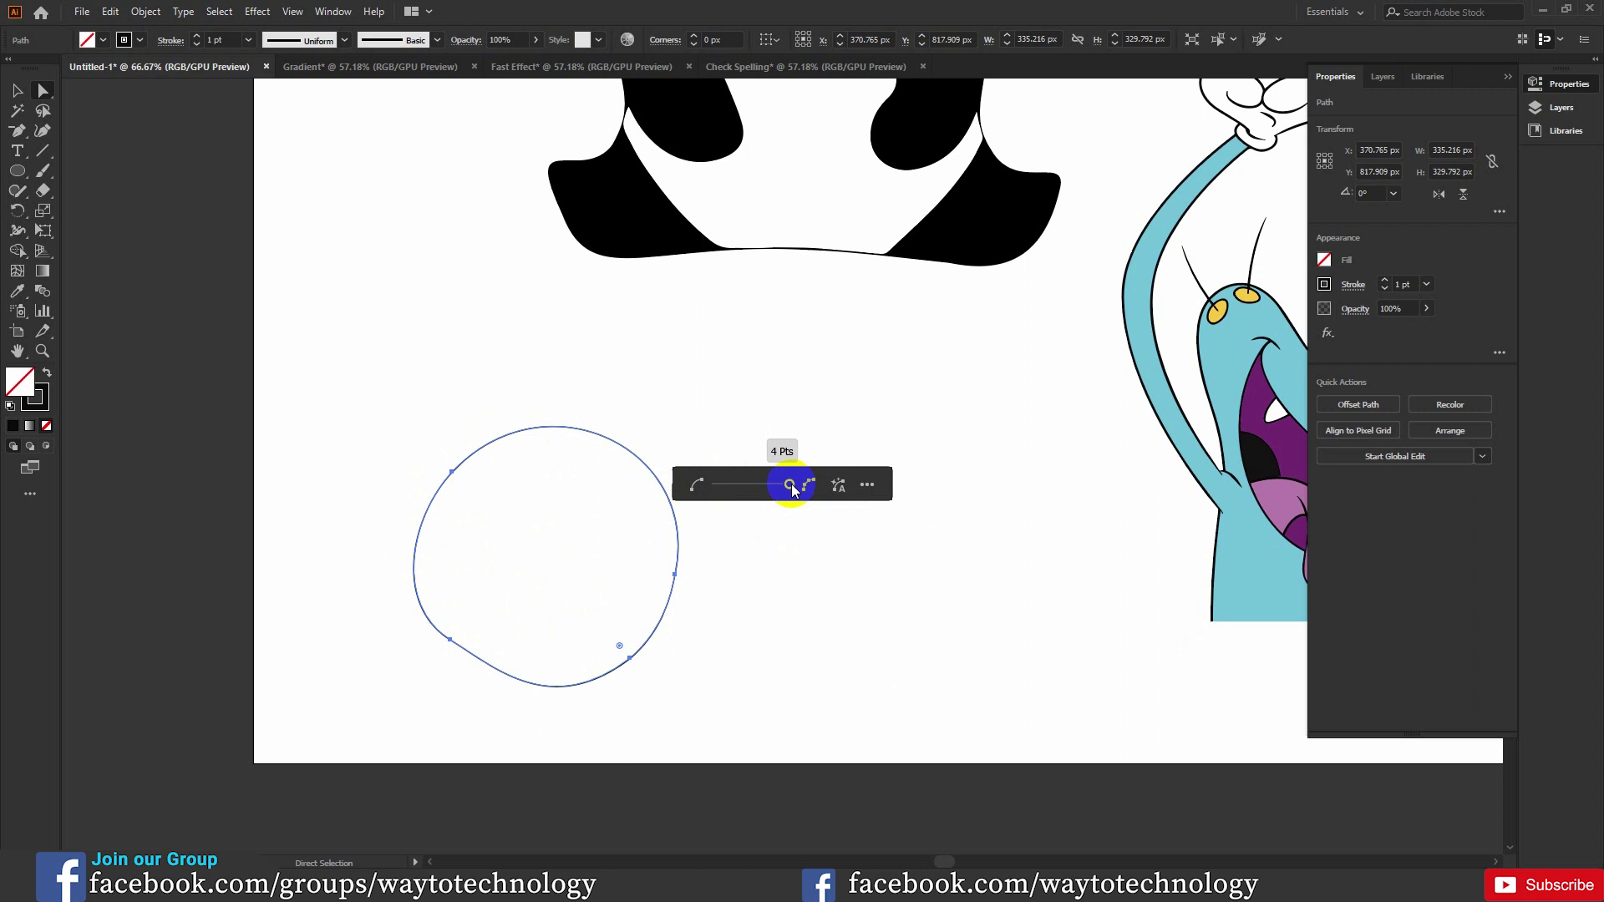
pyautogui.moveTo(789, 489); pyautogui.dragTo(711, 484)
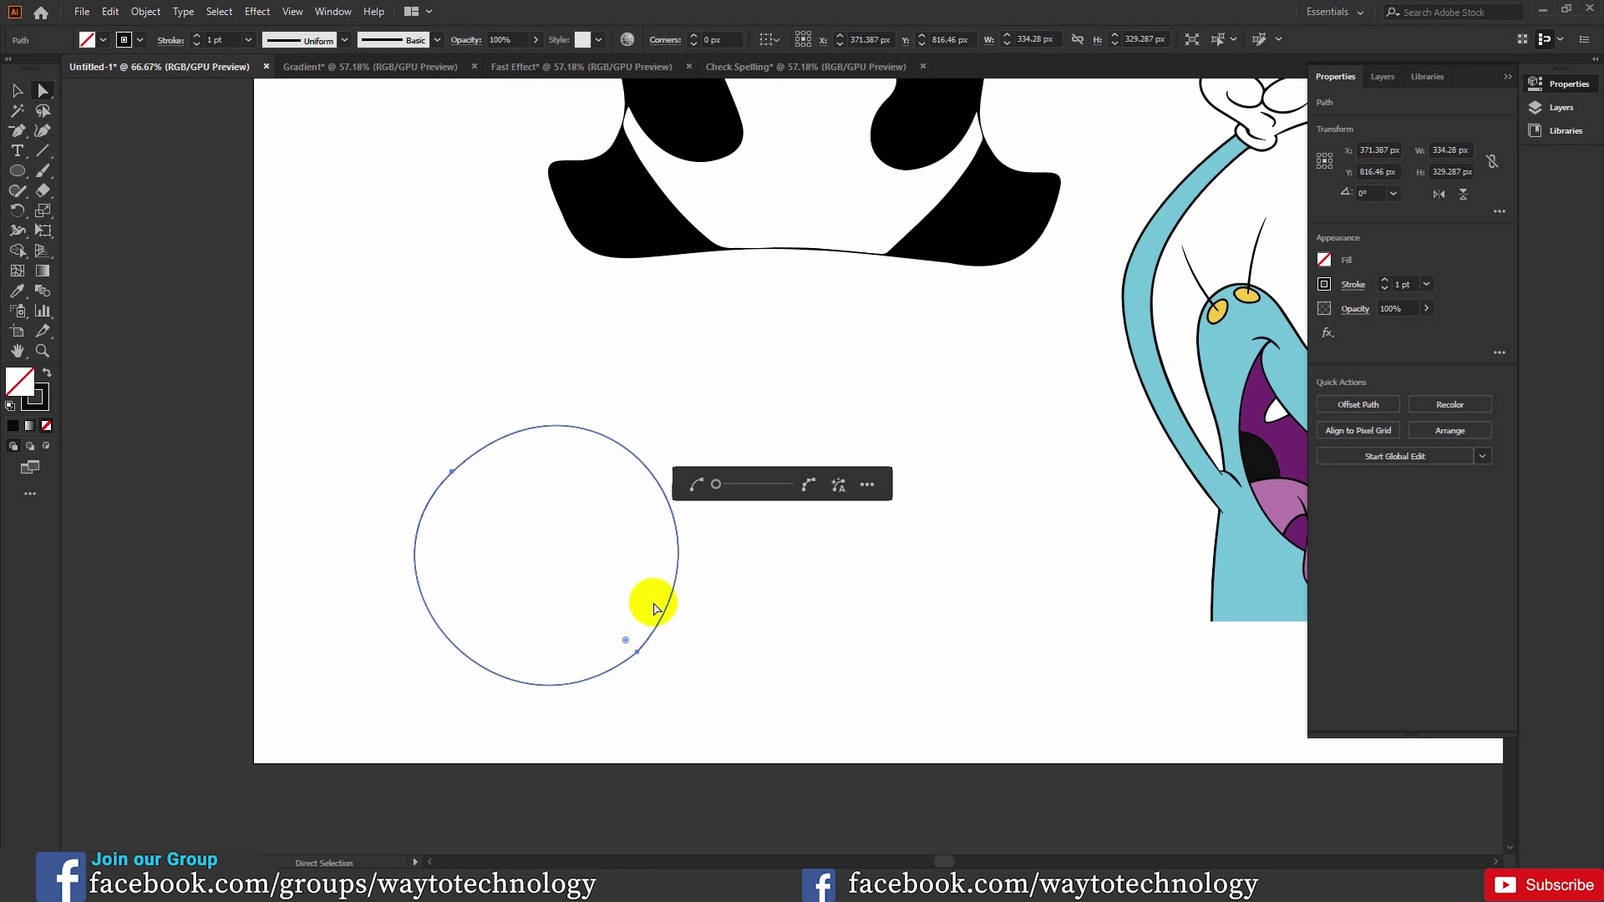
pyautogui.click(867, 486)
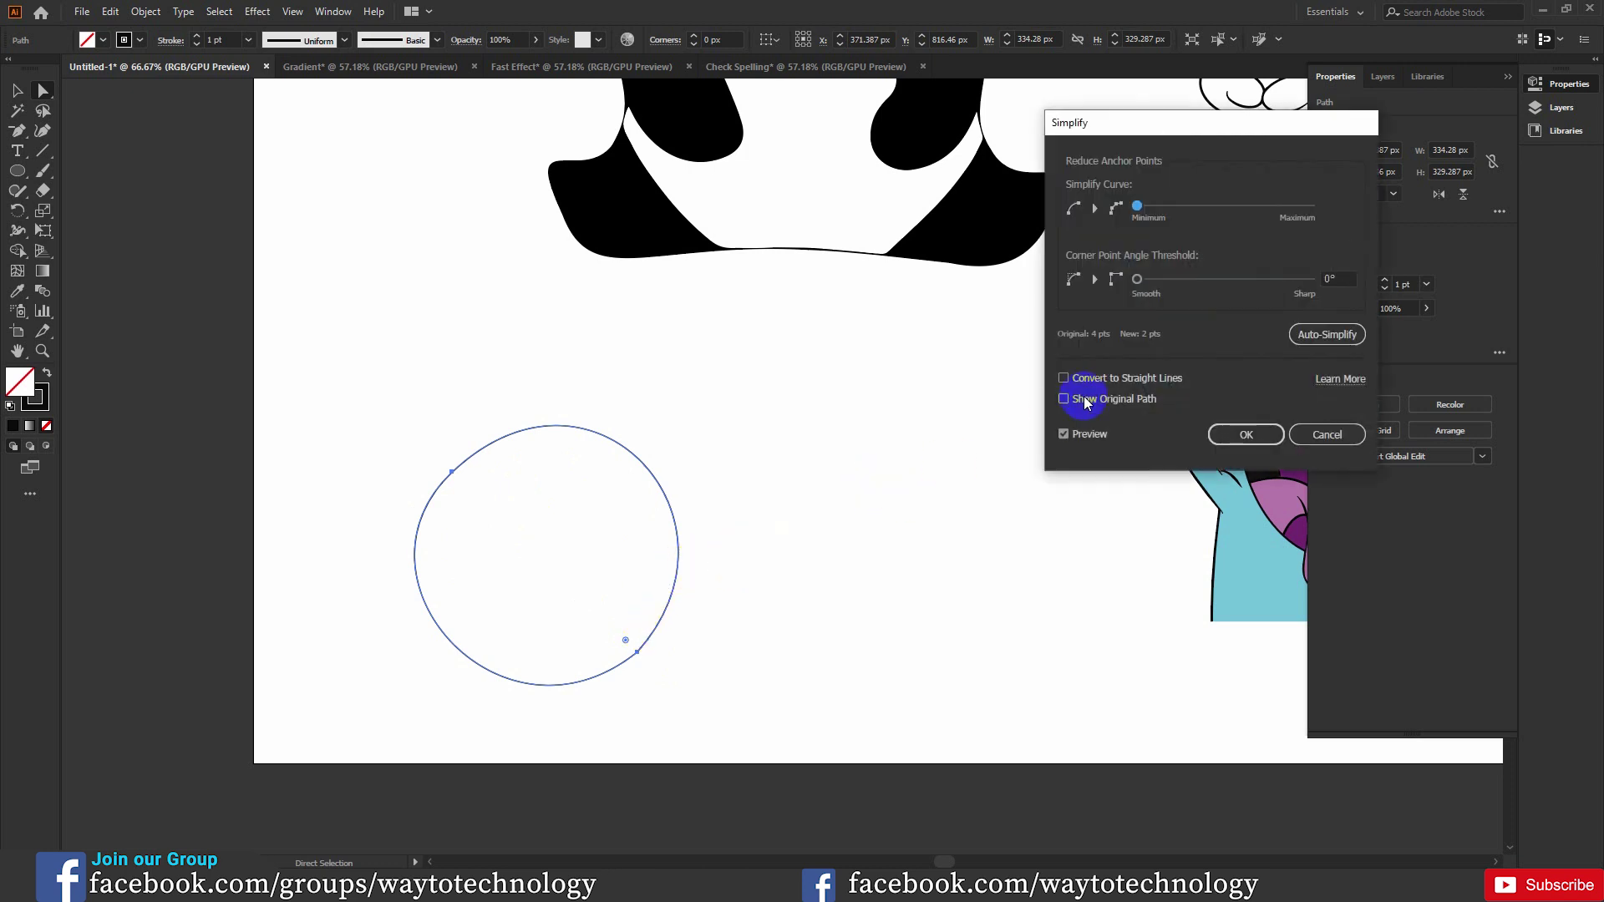
# - Move the Simplify dialog near the circle and turn on Show Original Path for comparison
pyautogui.moveTo(1179, 157); pyautogui.dragTo(928, 293)
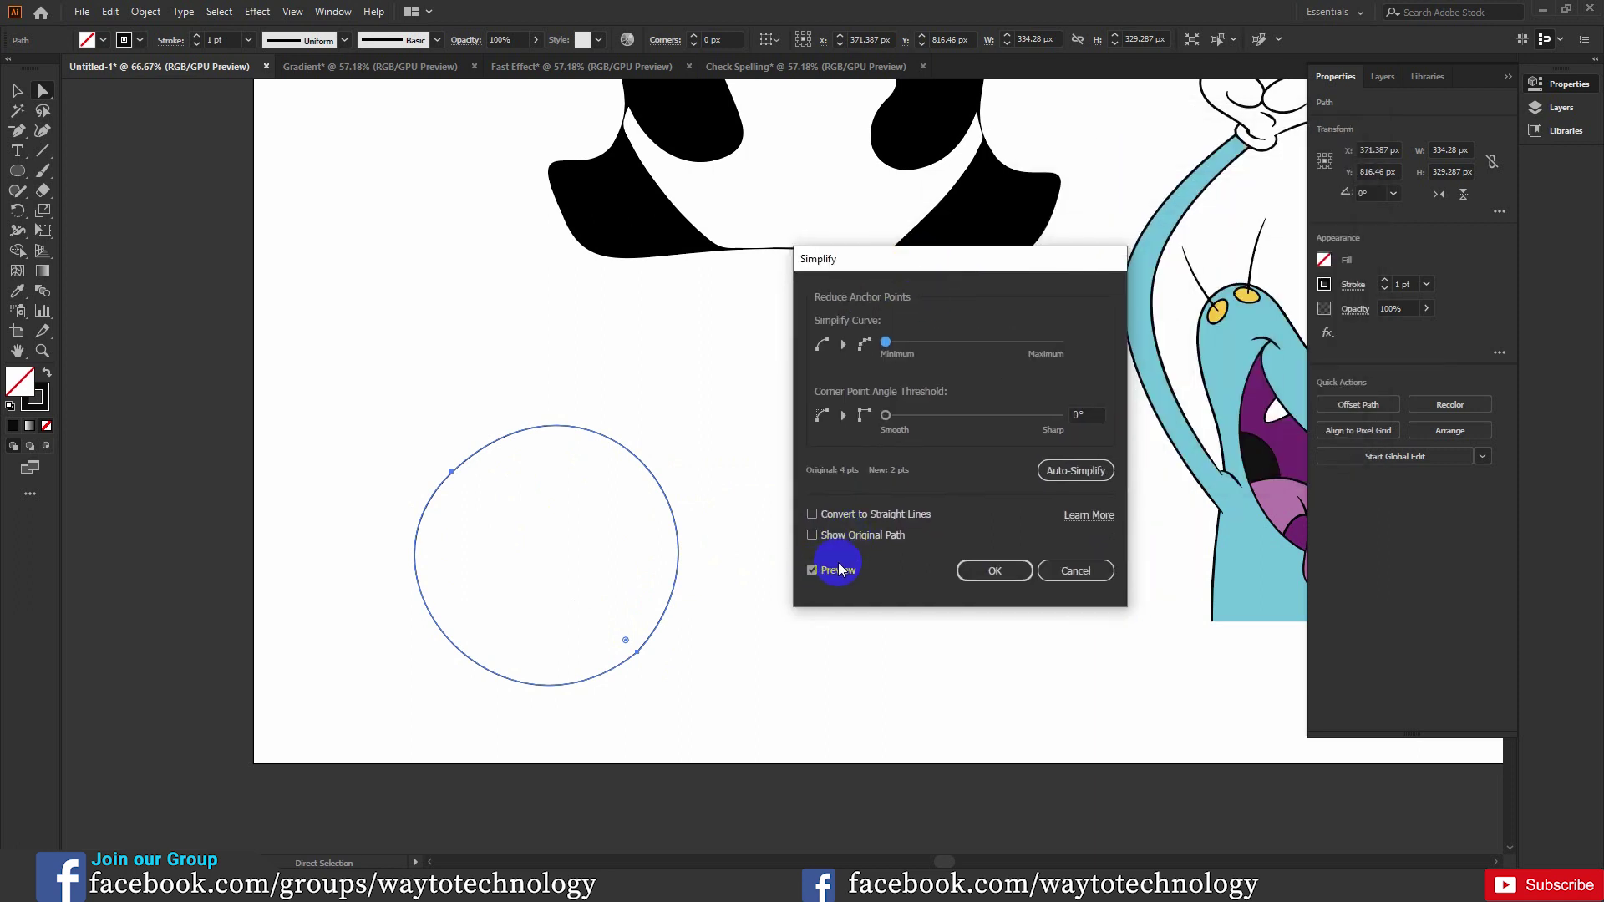
pyautogui.click(812, 535)
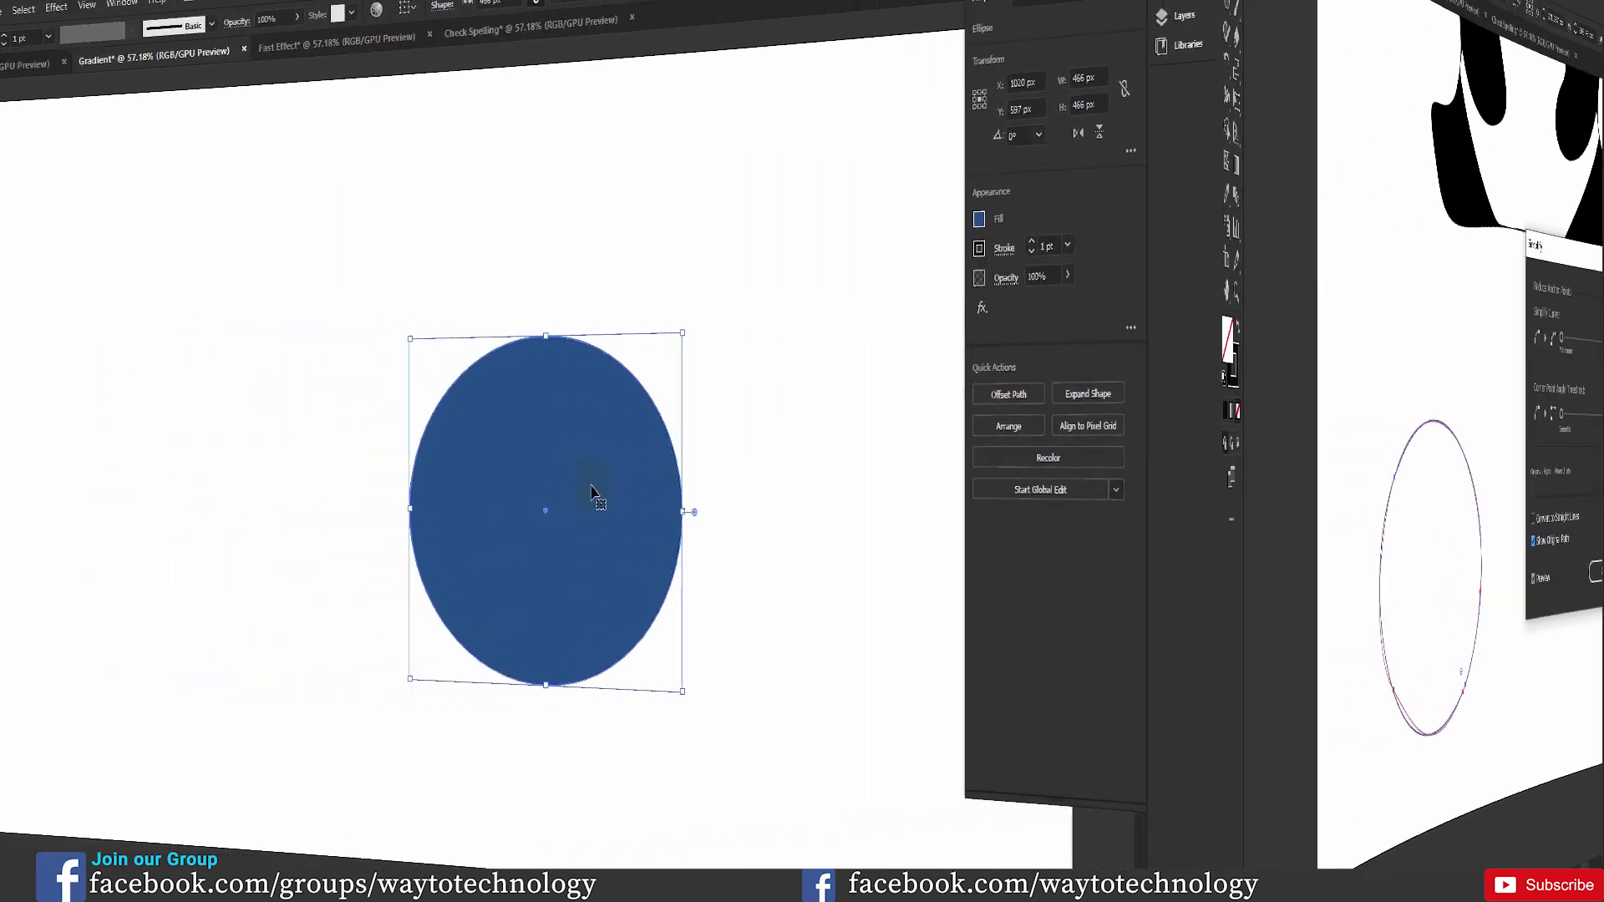
pyautogui.moveTo(867, 472); pyautogui.dragTo(466, 449)
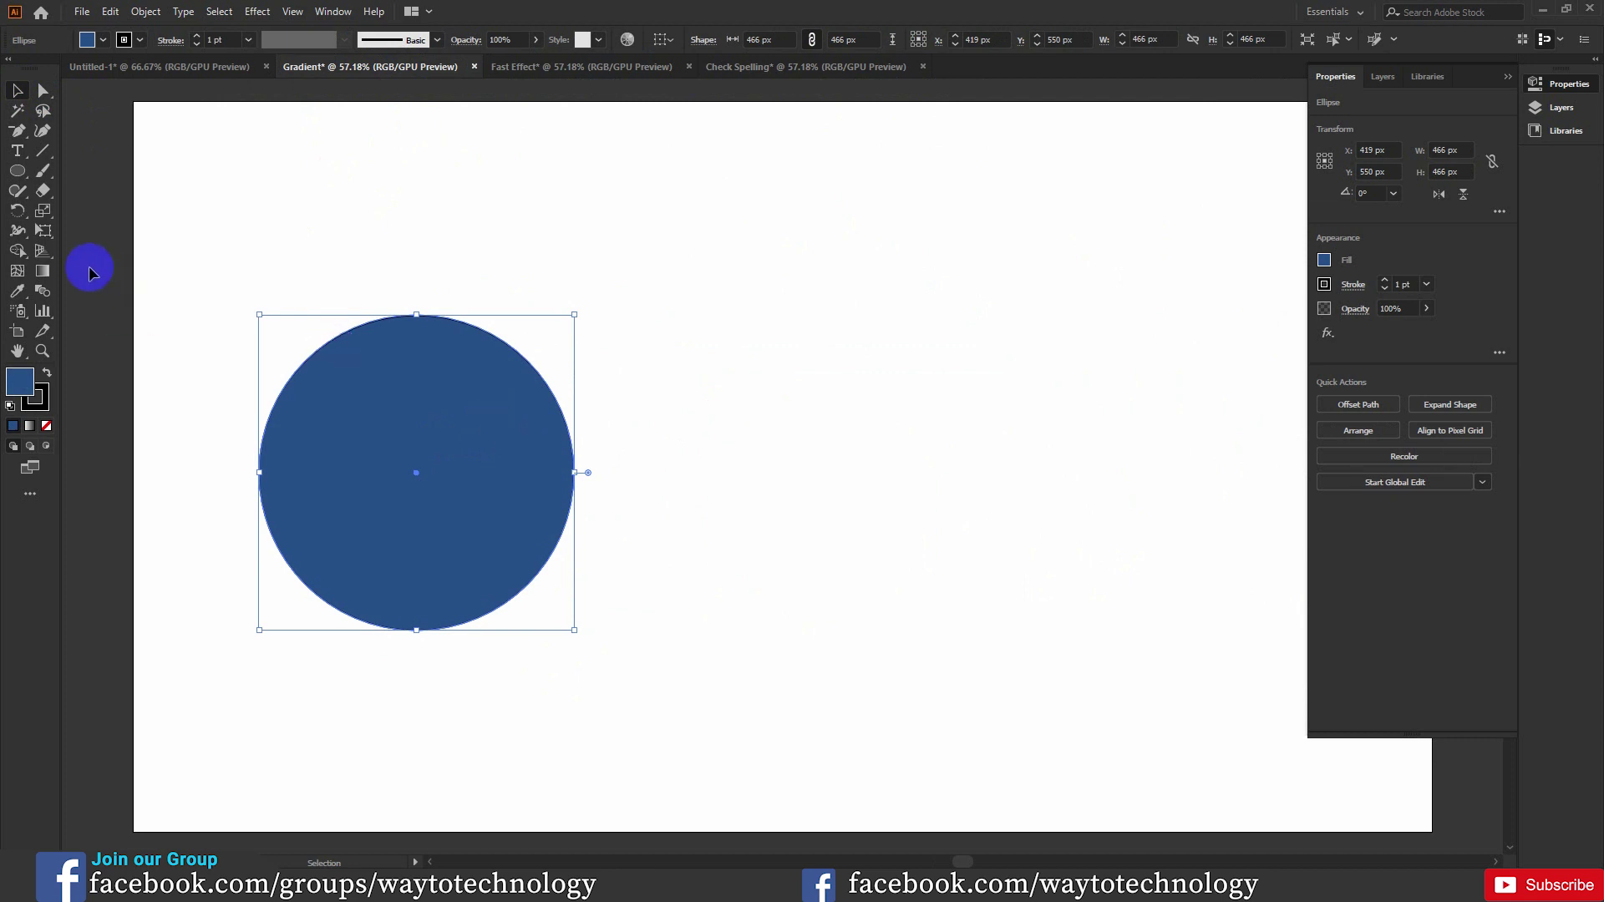
# - Apply a freeform gradient to the blue circle, replacing a briefly tried black-and-white radial gradient
pyautogui.click(42, 270)
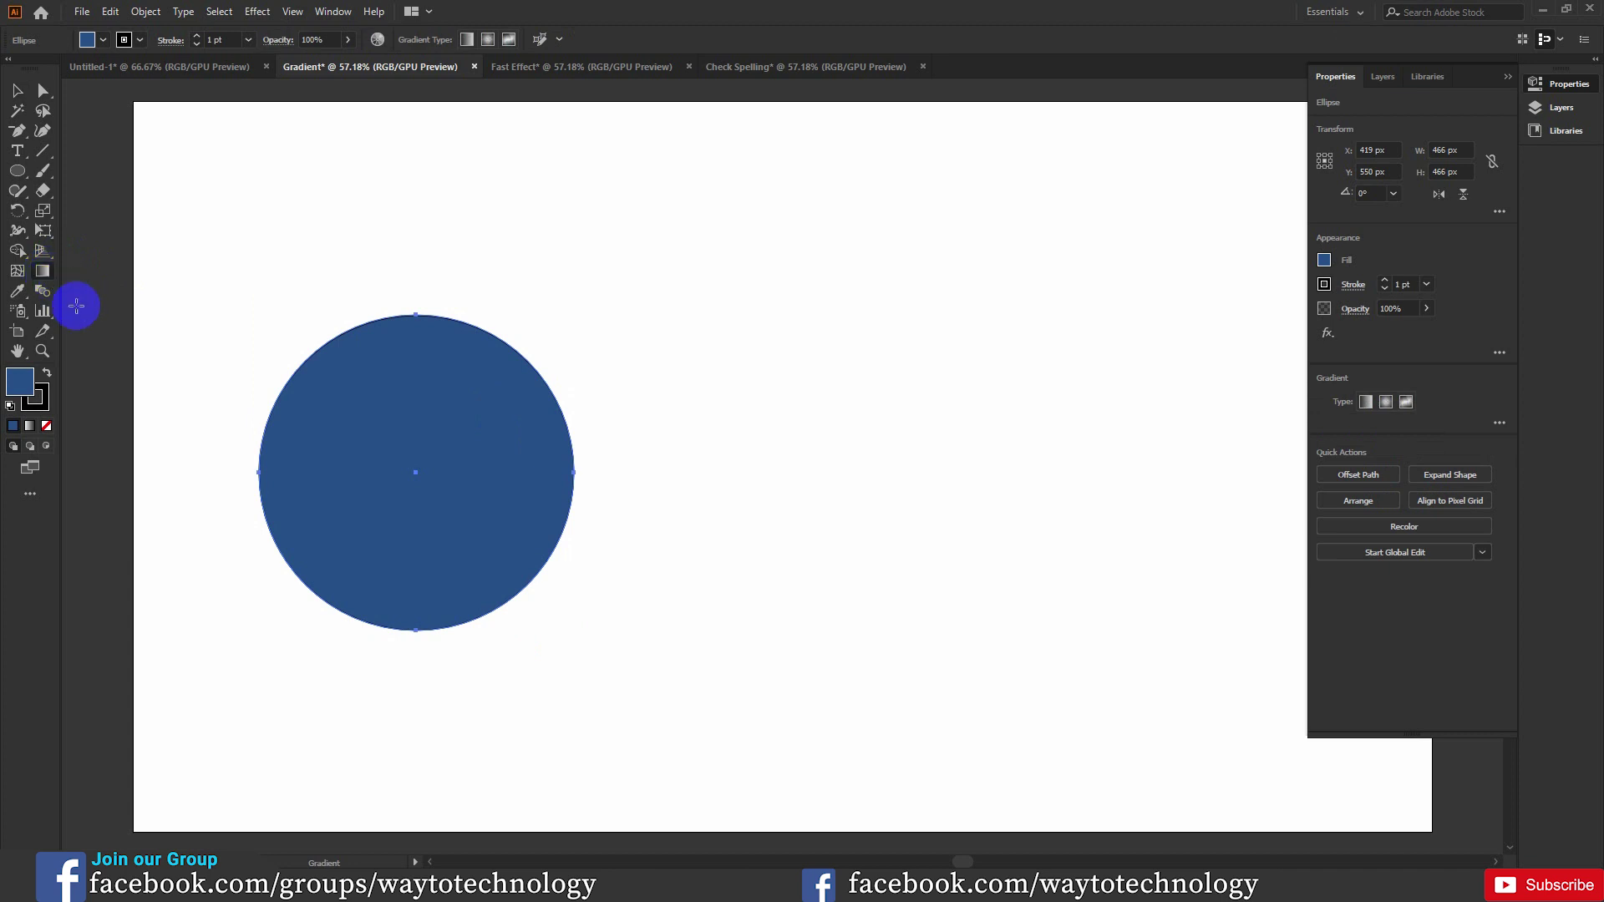
pyautogui.click(1389, 405)
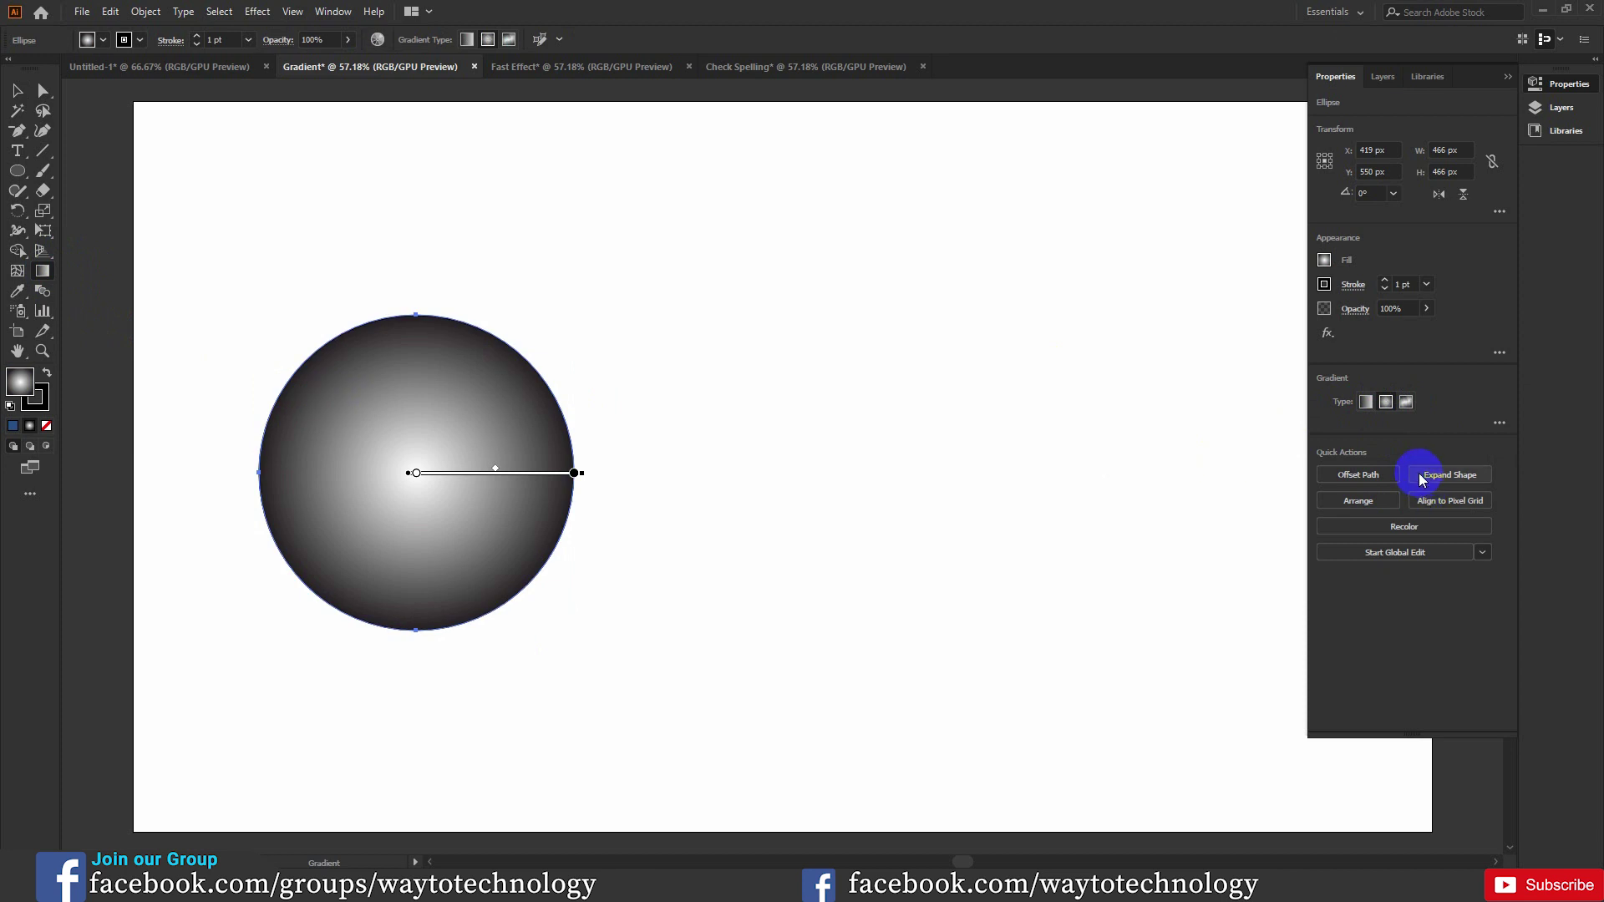
pyautogui.click(1406, 402)
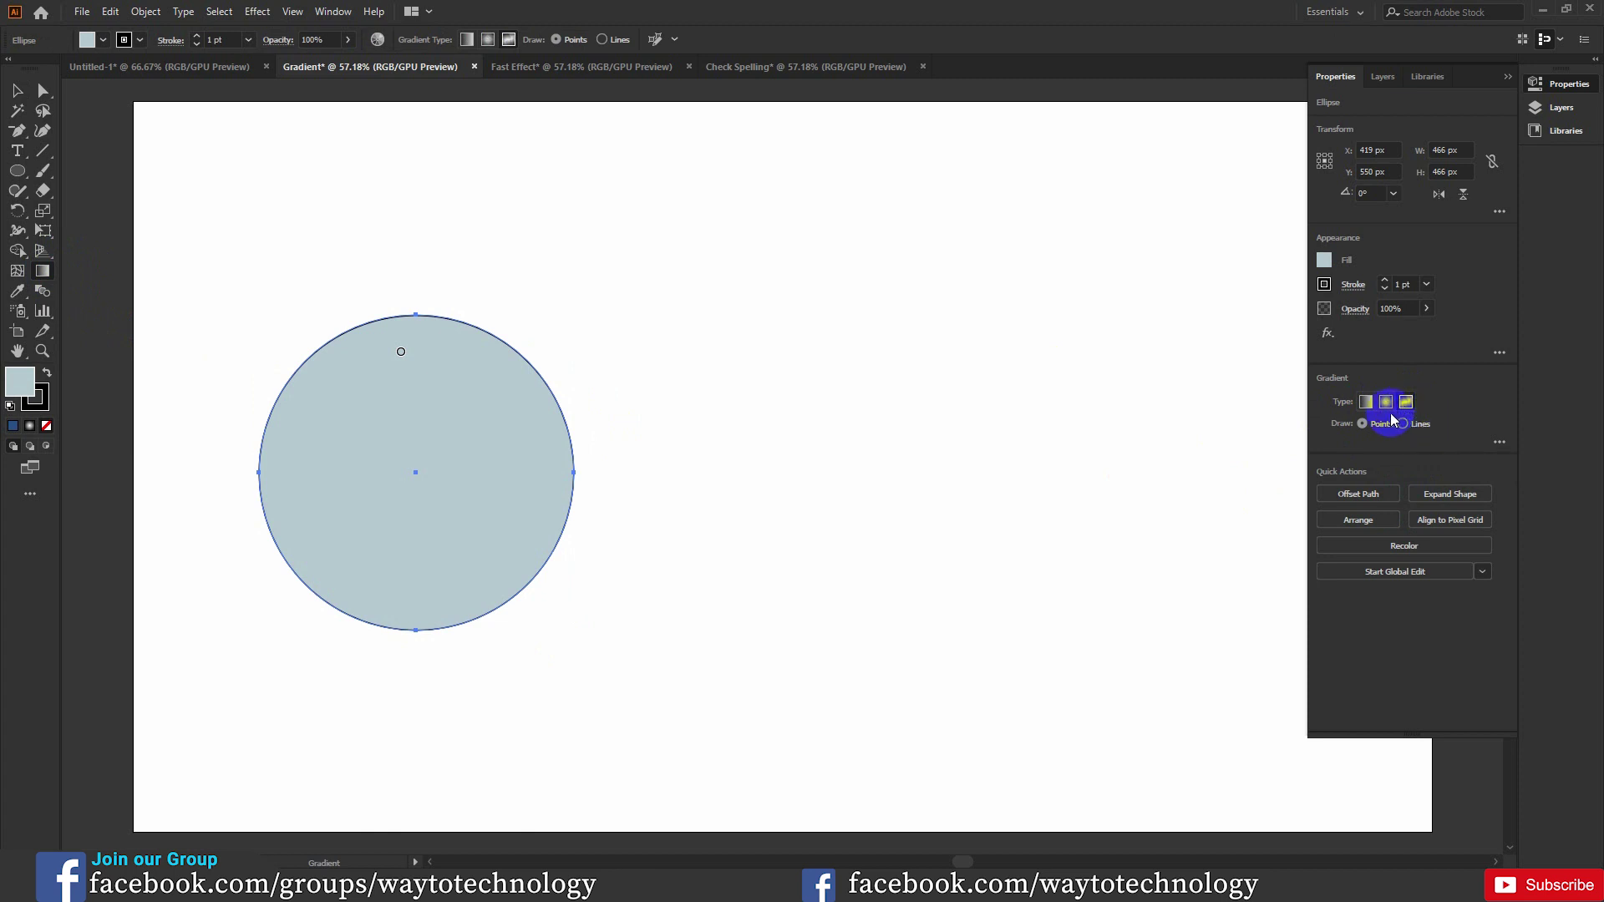
# - Make the top gradient point bright green and add a blue point on the right
pyautogui.click(402, 354)
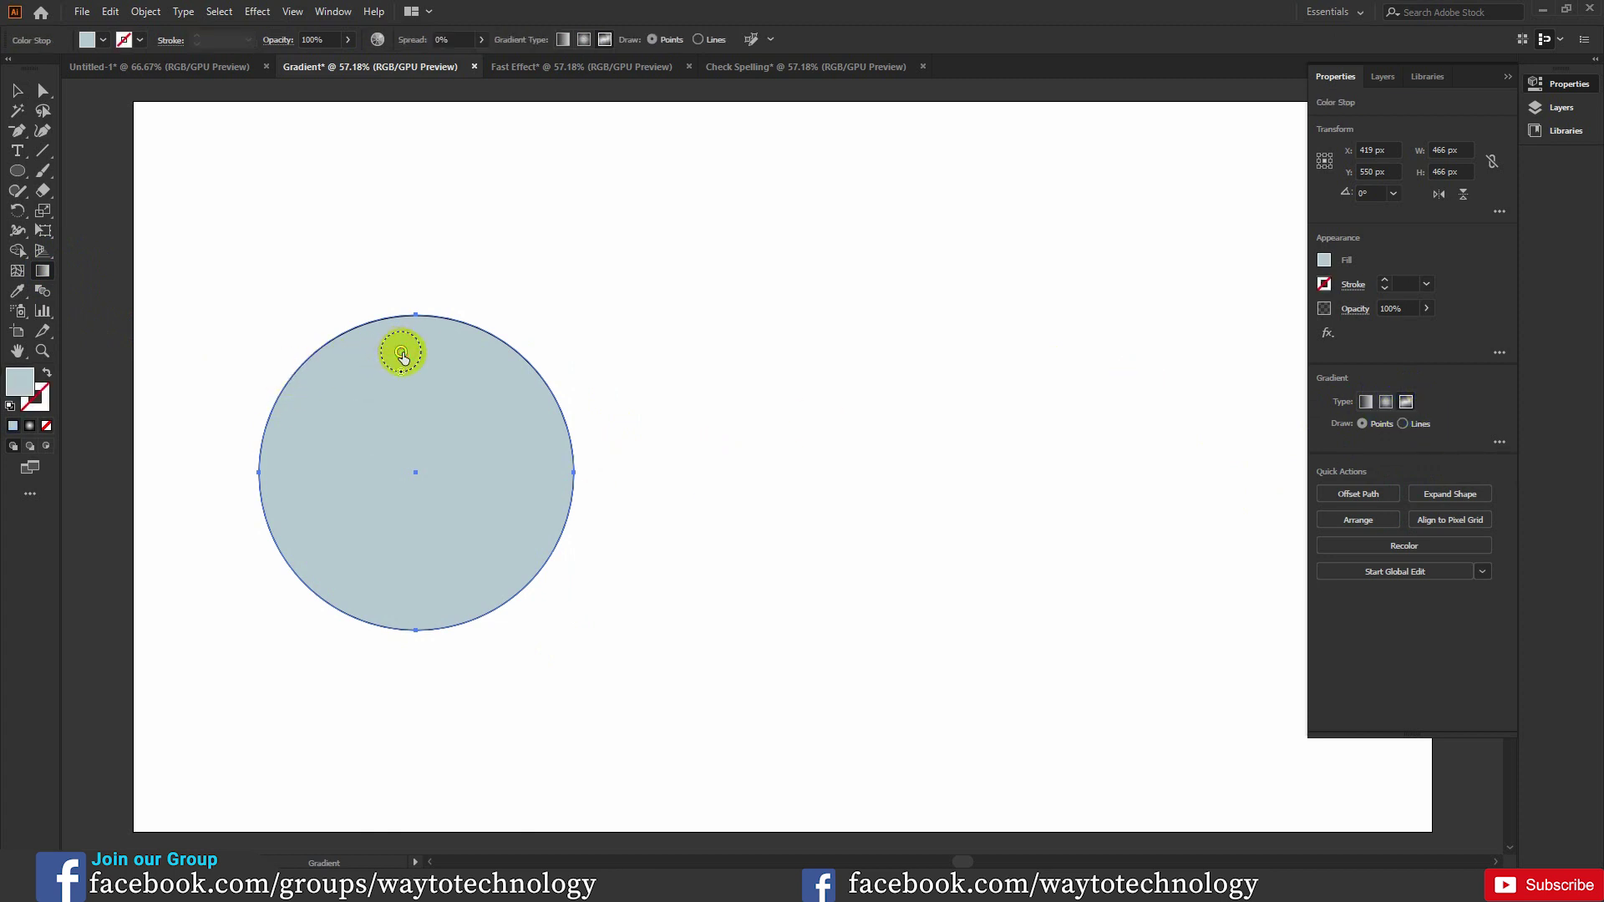
pyautogui.doubleClick(402, 354)
pyautogui.click(276, 519)
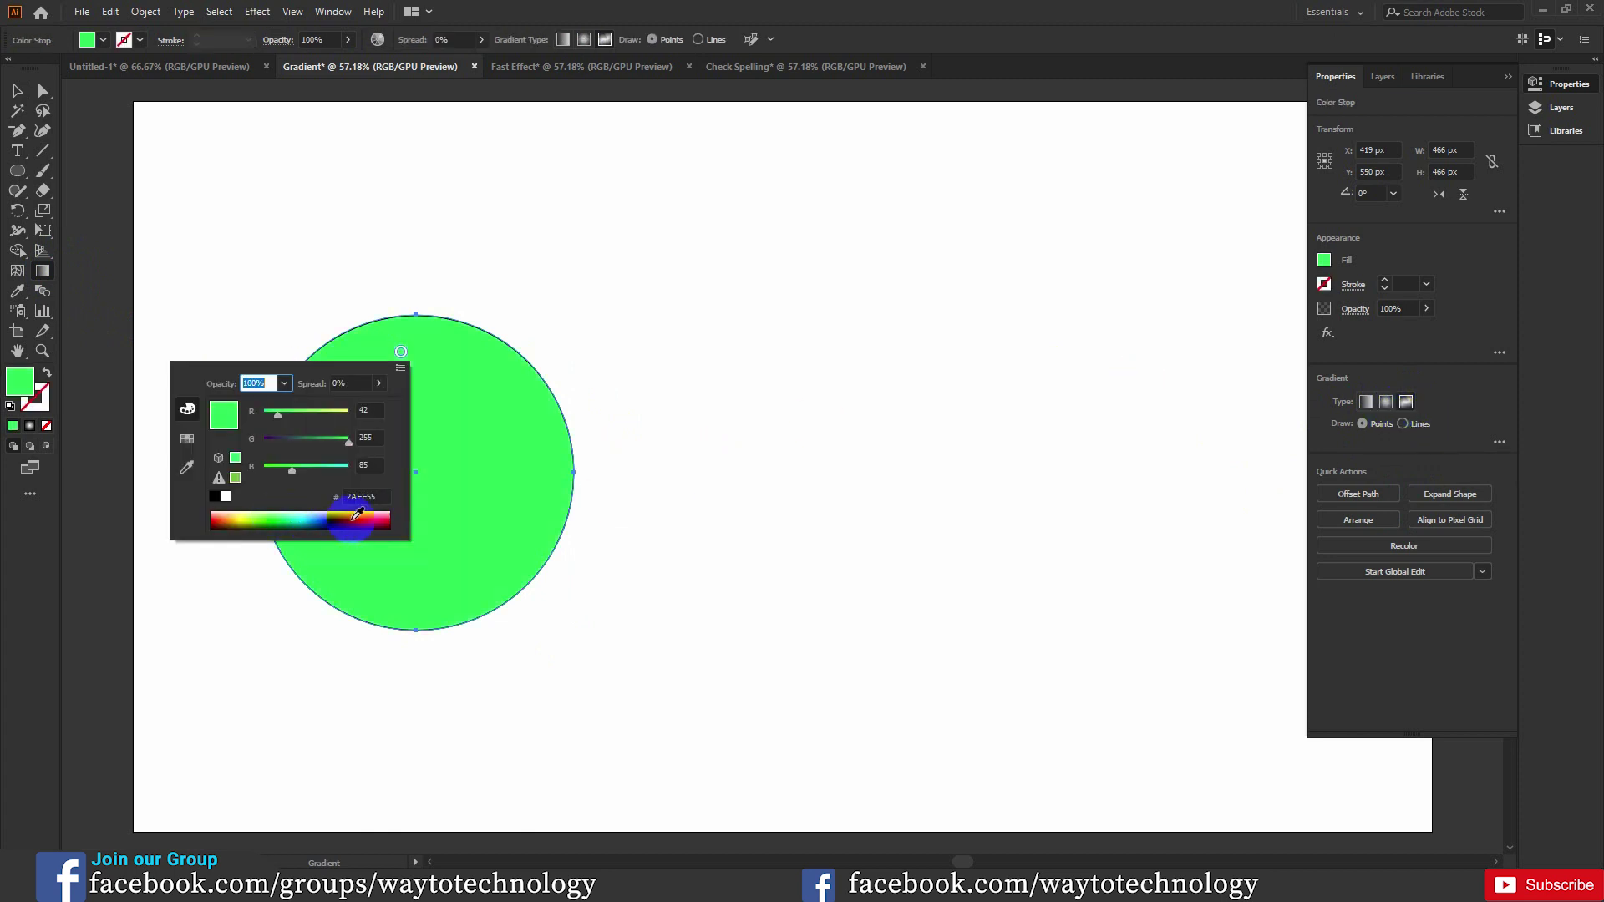
pyautogui.click(414, 423)
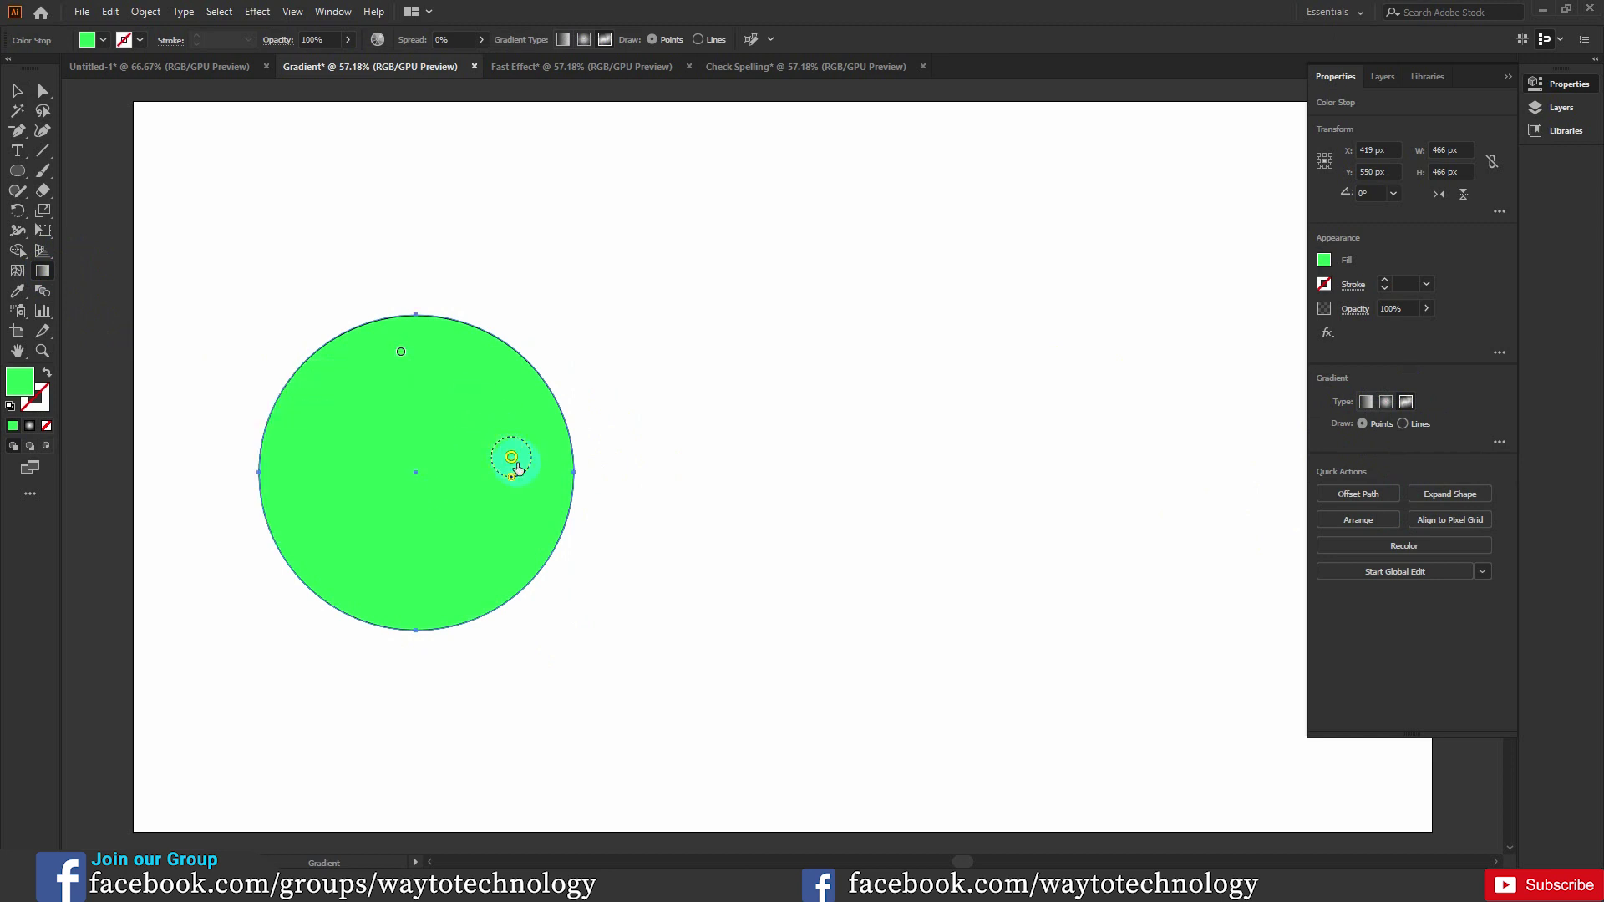
pyautogui.doubleClick(510, 458)
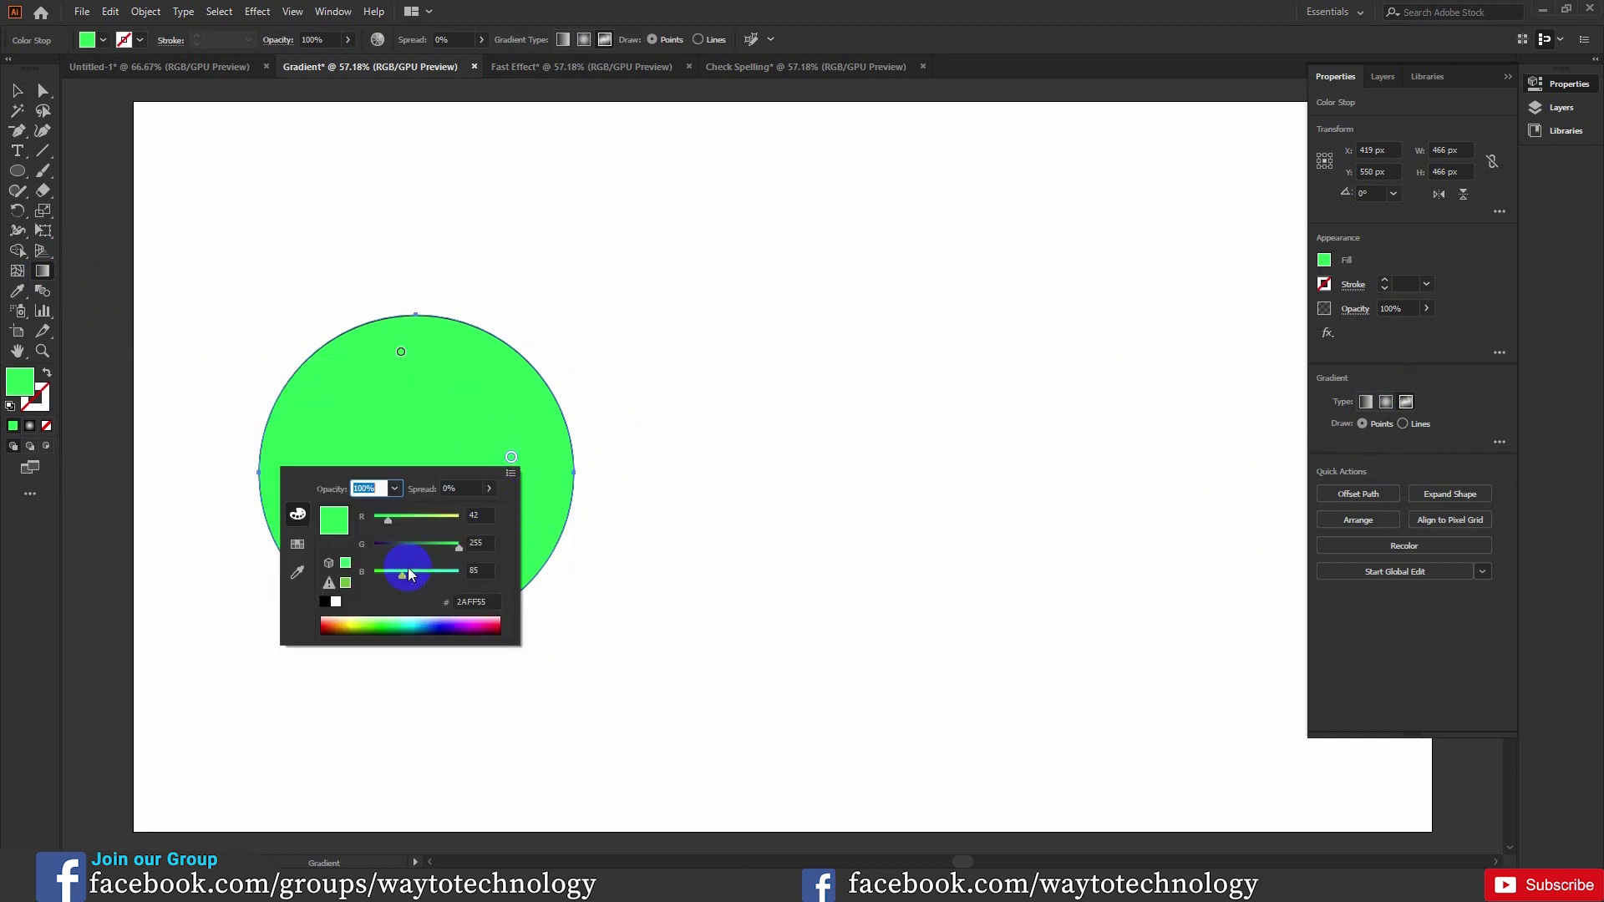
pyautogui.click(413, 619)
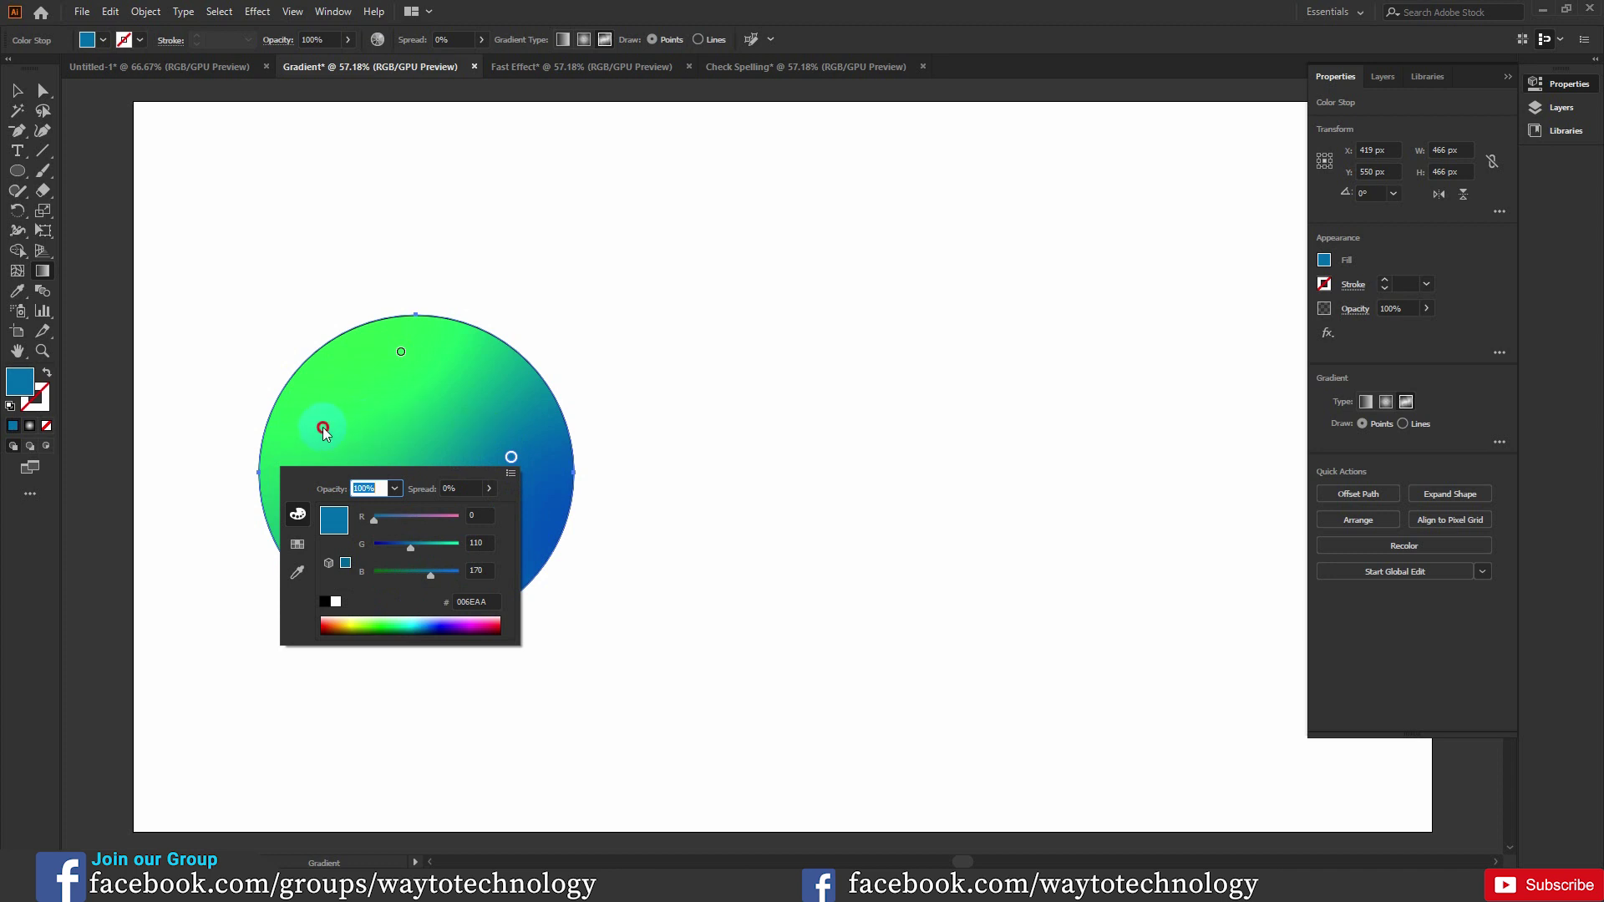
# - Add an orange point on the left and a dark purple point near the bottom
pyautogui.doubleClick(314, 486)
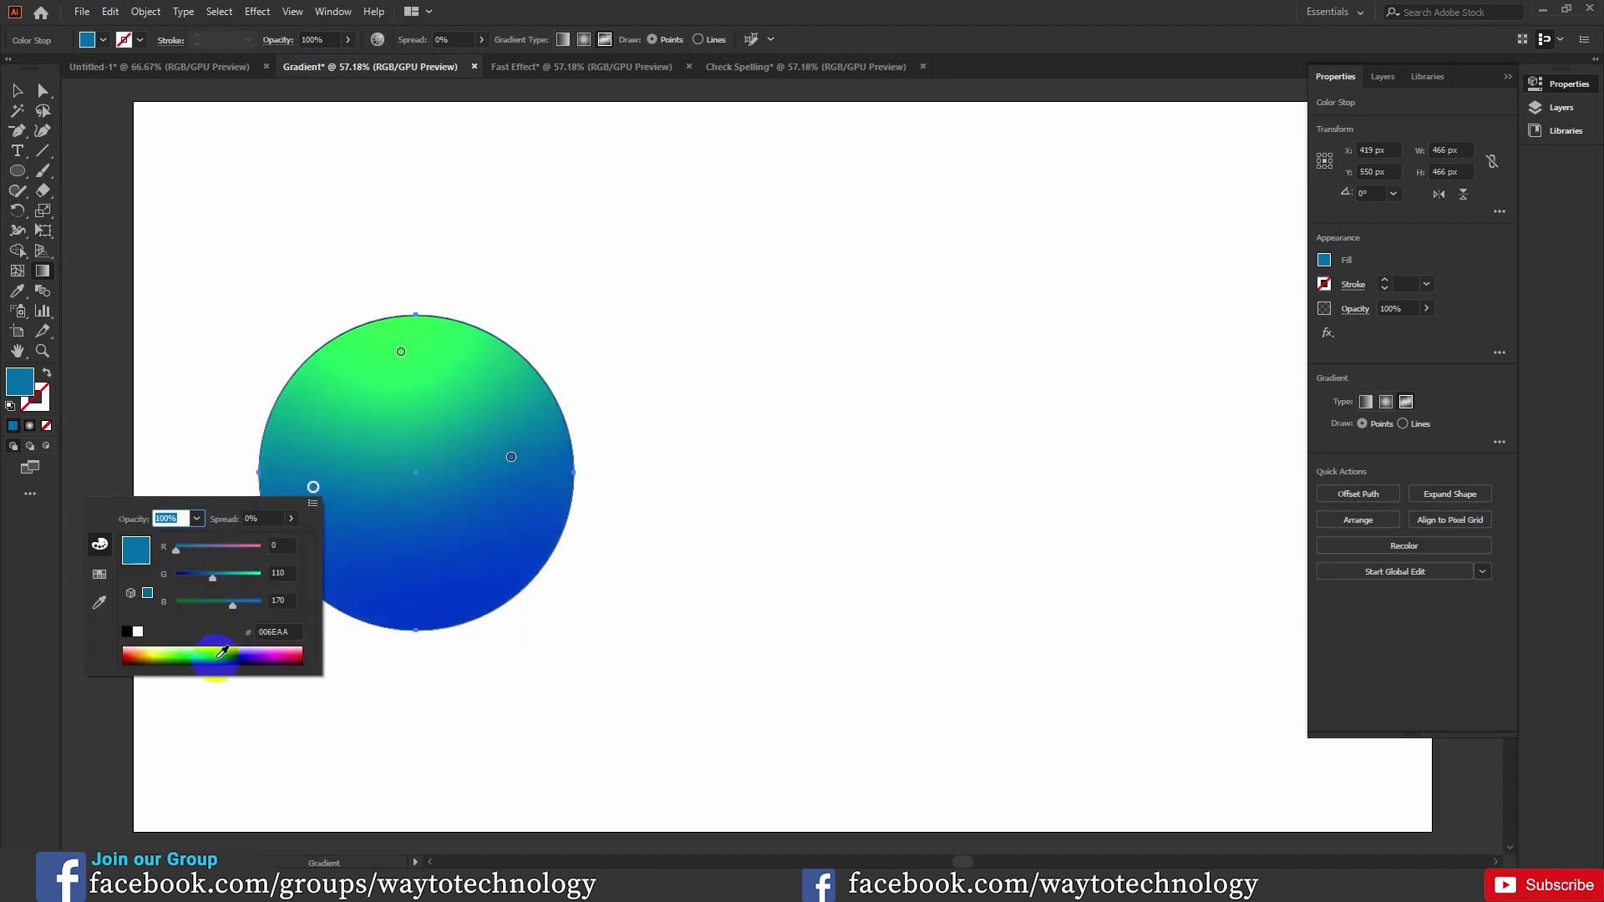
pyautogui.click(131, 655)
pyautogui.click(438, 563)
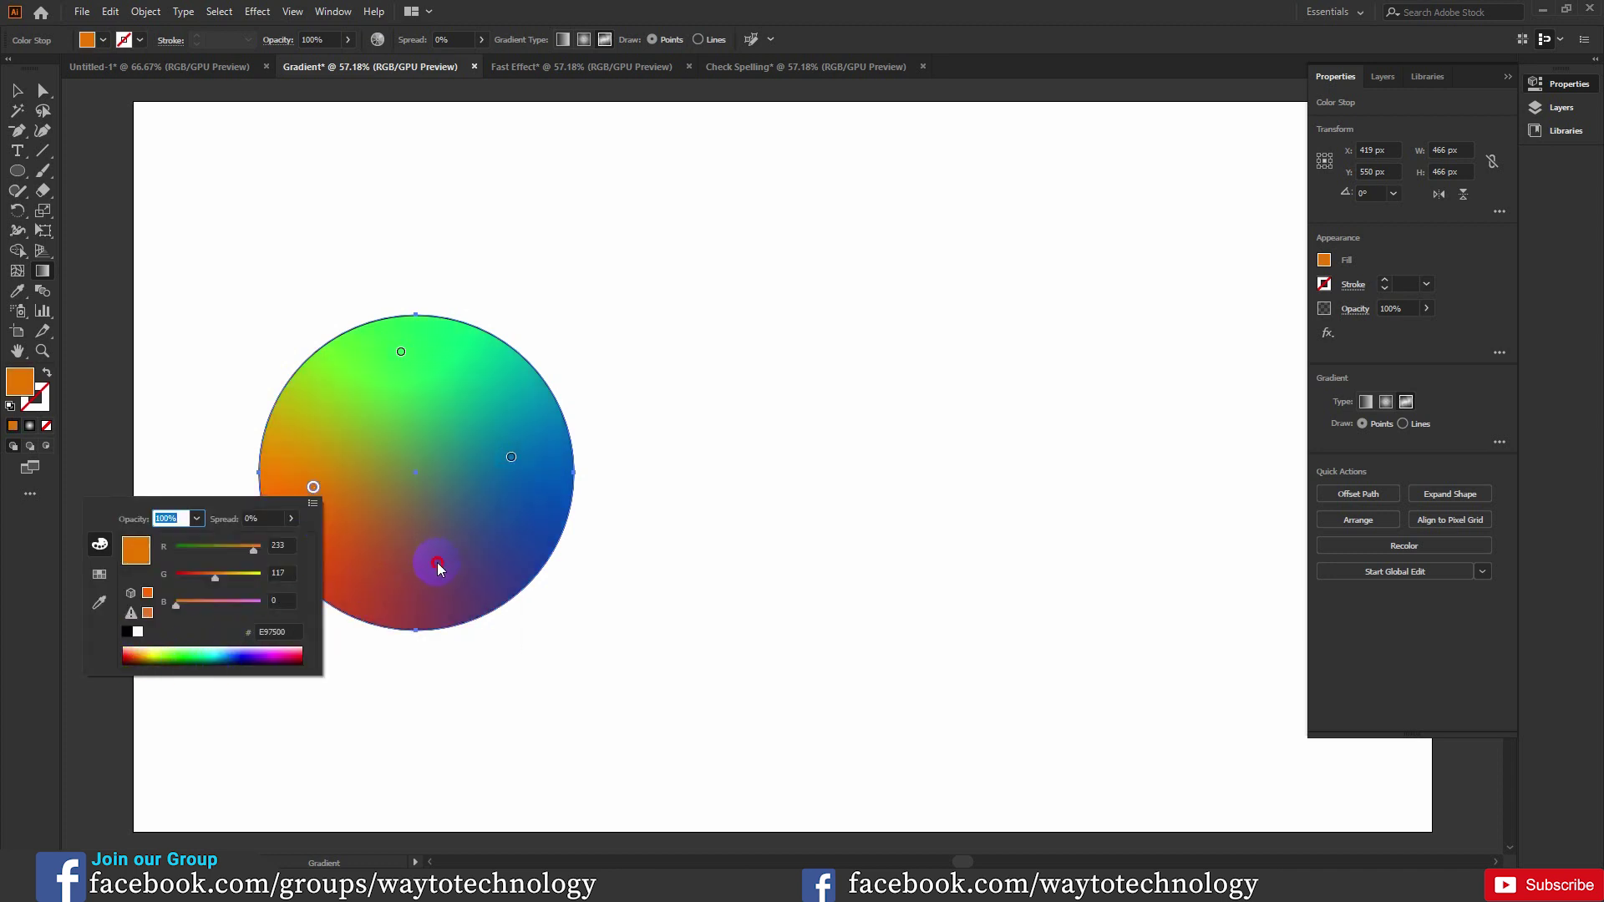
pyautogui.moveTo(436, 563); pyautogui.dragTo(434, 596)
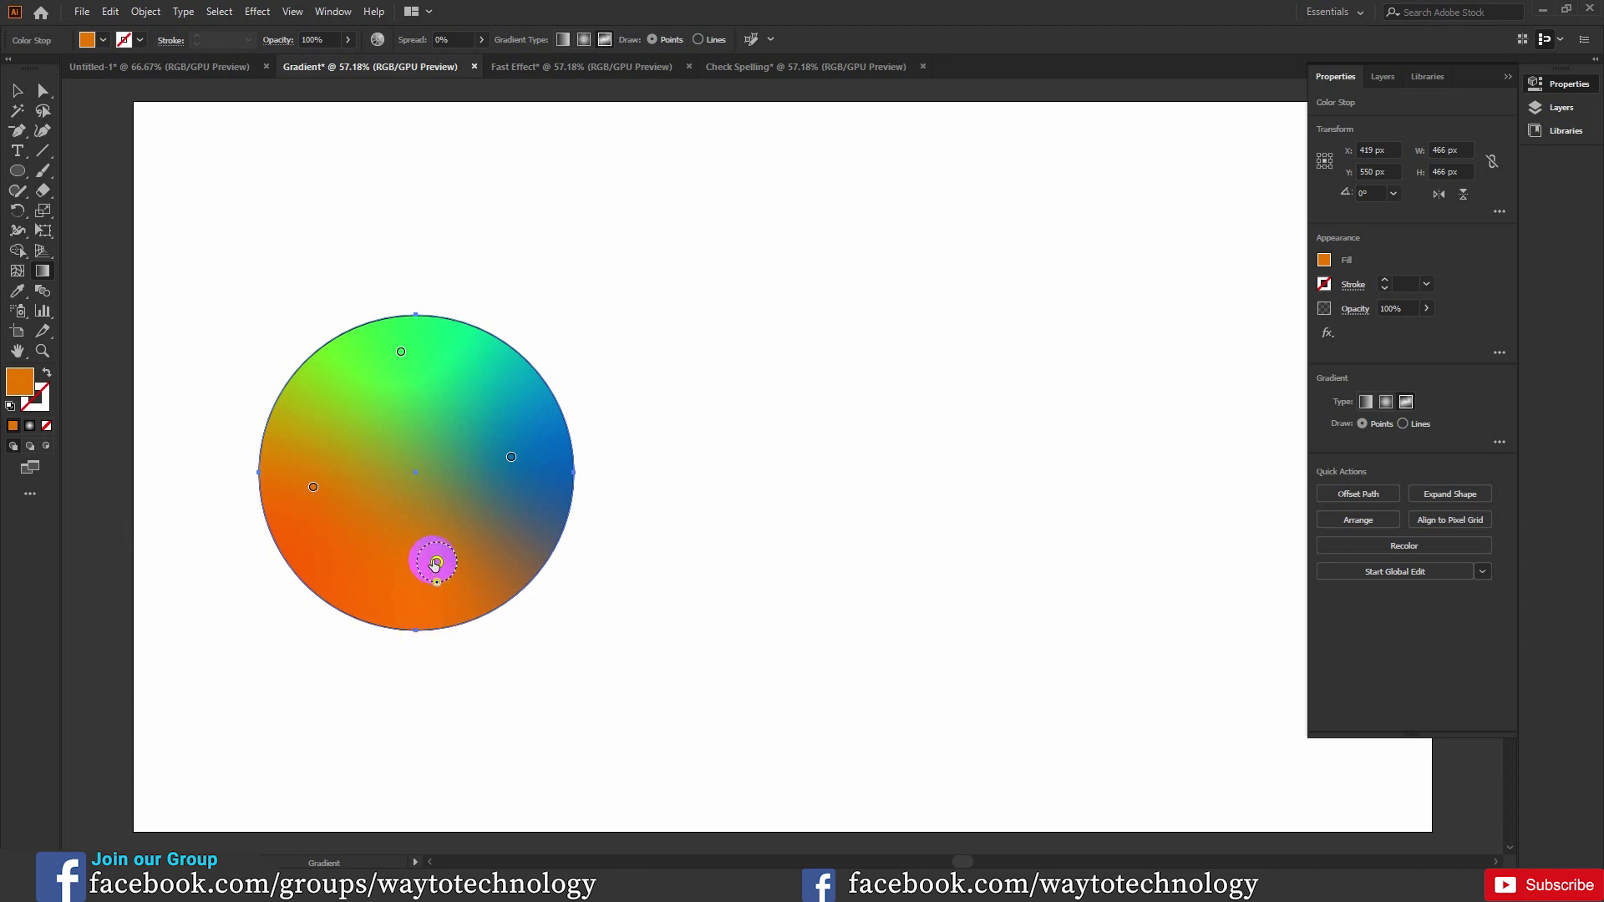
pyautogui.doubleClick(436, 563)
pyautogui.click(403, 733)
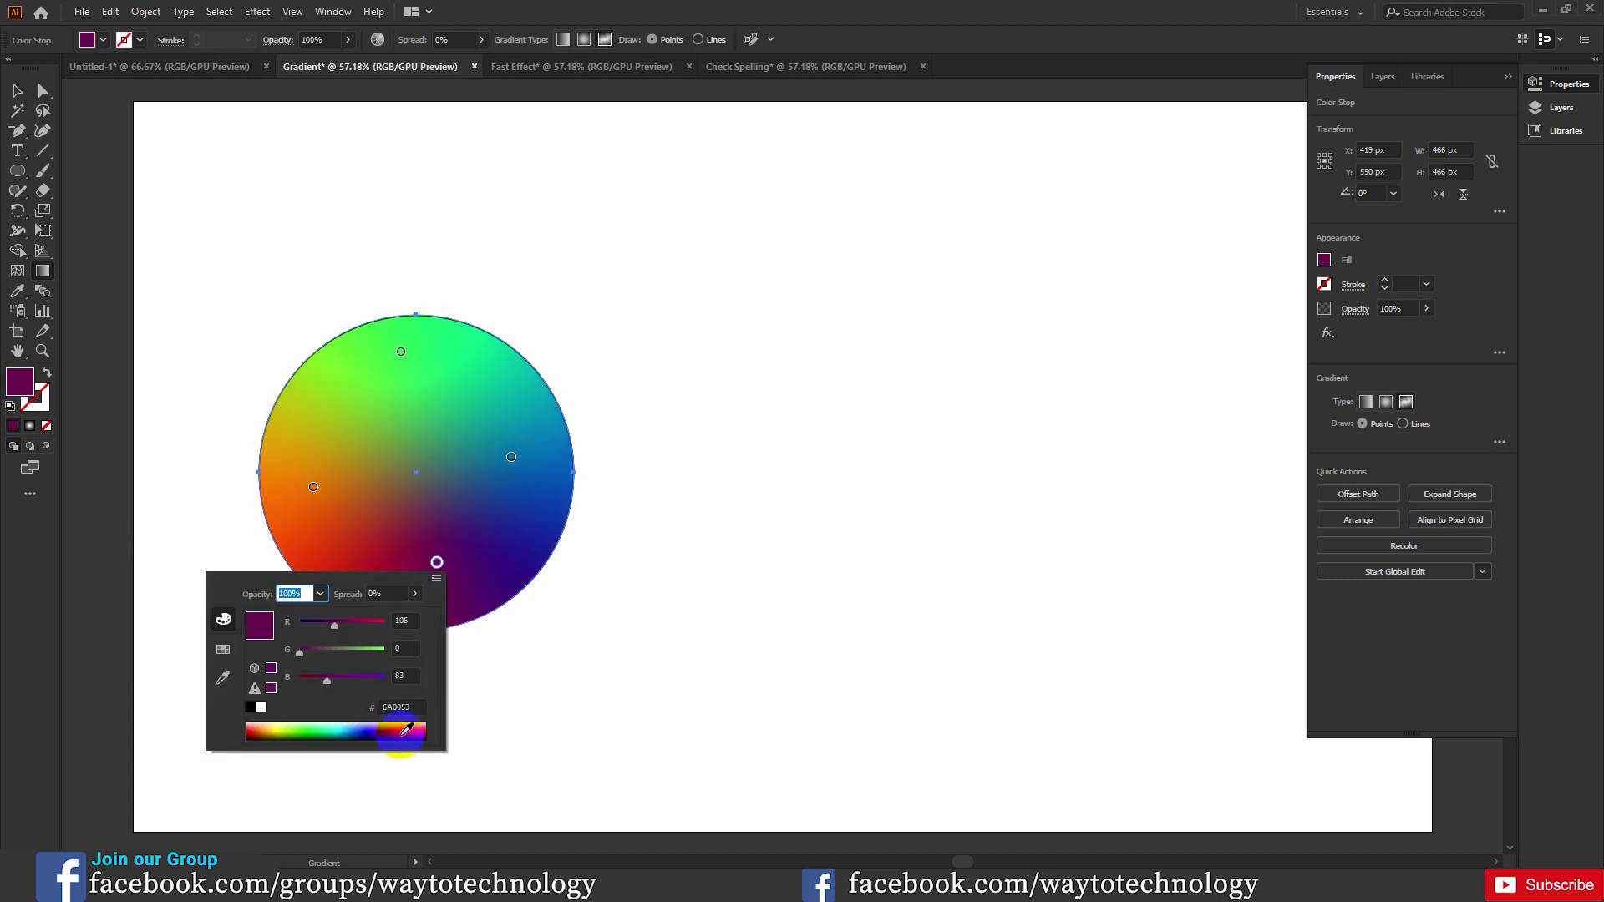
# - Nudge the green top point slightly down-right, then close Recolor Artwork without changes
pyautogui.click(403, 353)
pyautogui.moveTo(416, 358); pyautogui.dragTo(423, 362)
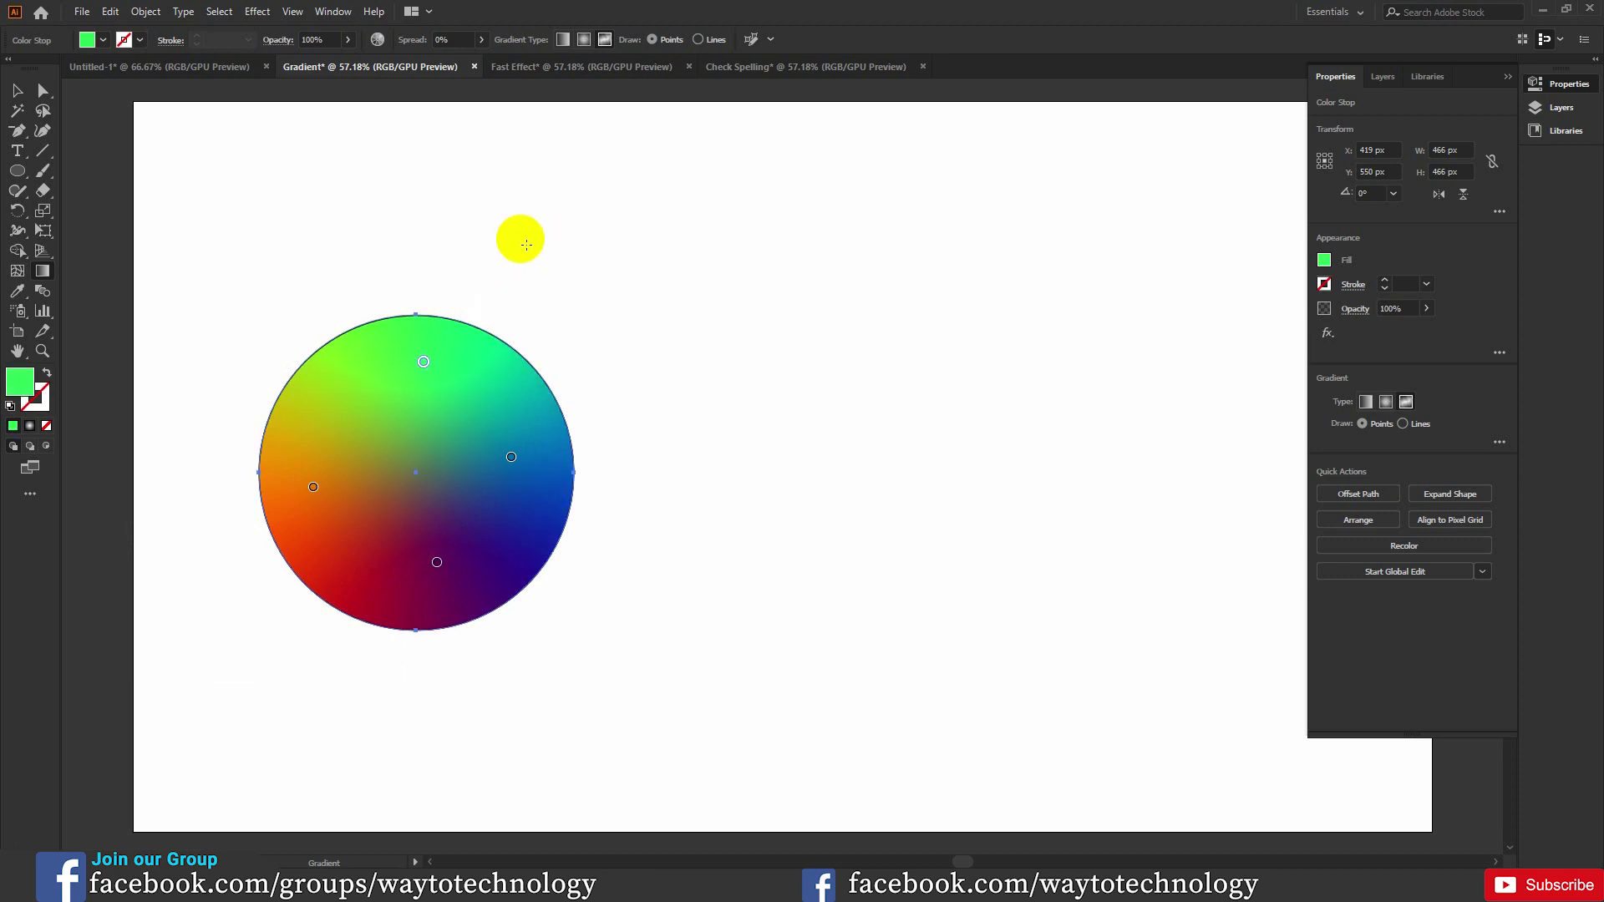
pyautogui.click(383, 43)
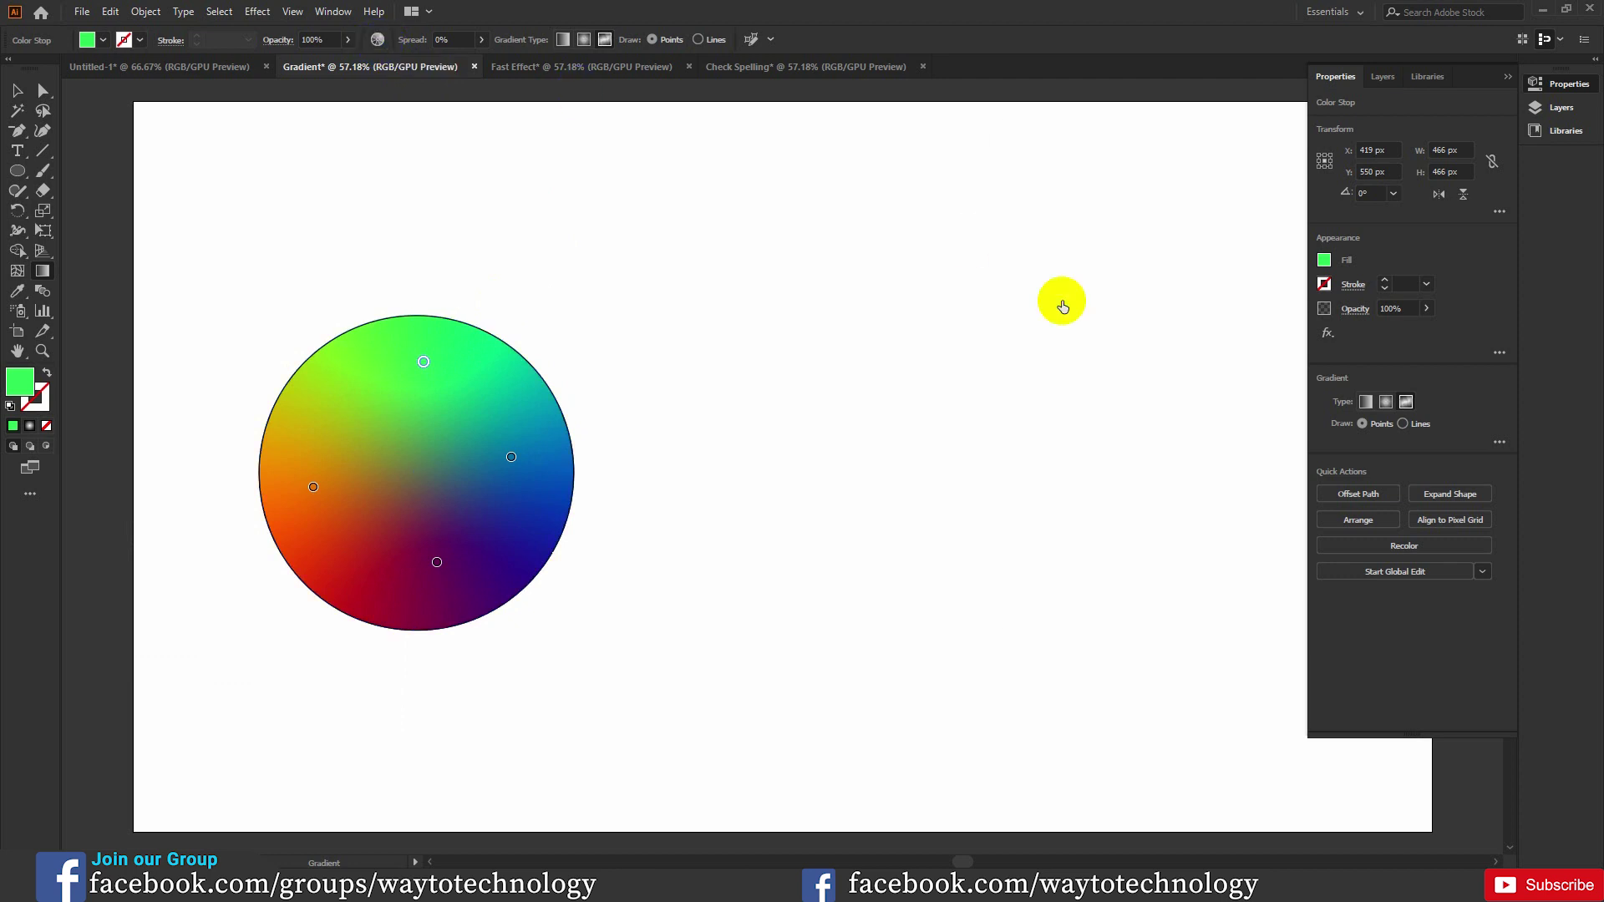
pyautogui.click(1486, 595)
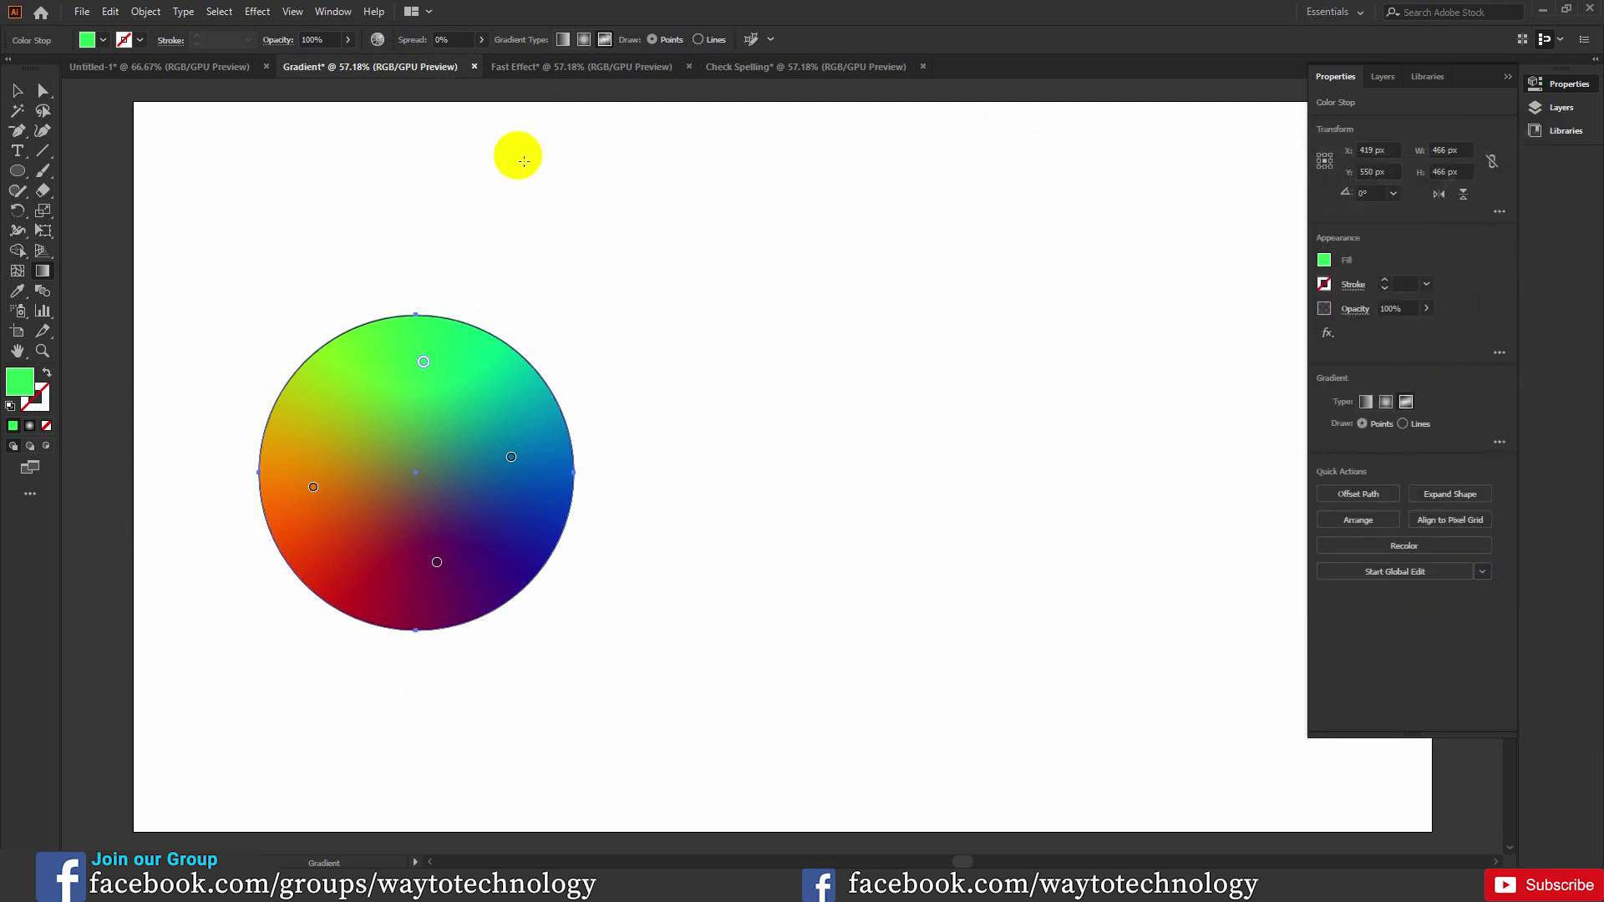
# - Open Recolor Artwork from the Edit menu and move the dialog off the circle
pyautogui.click(111, 12)
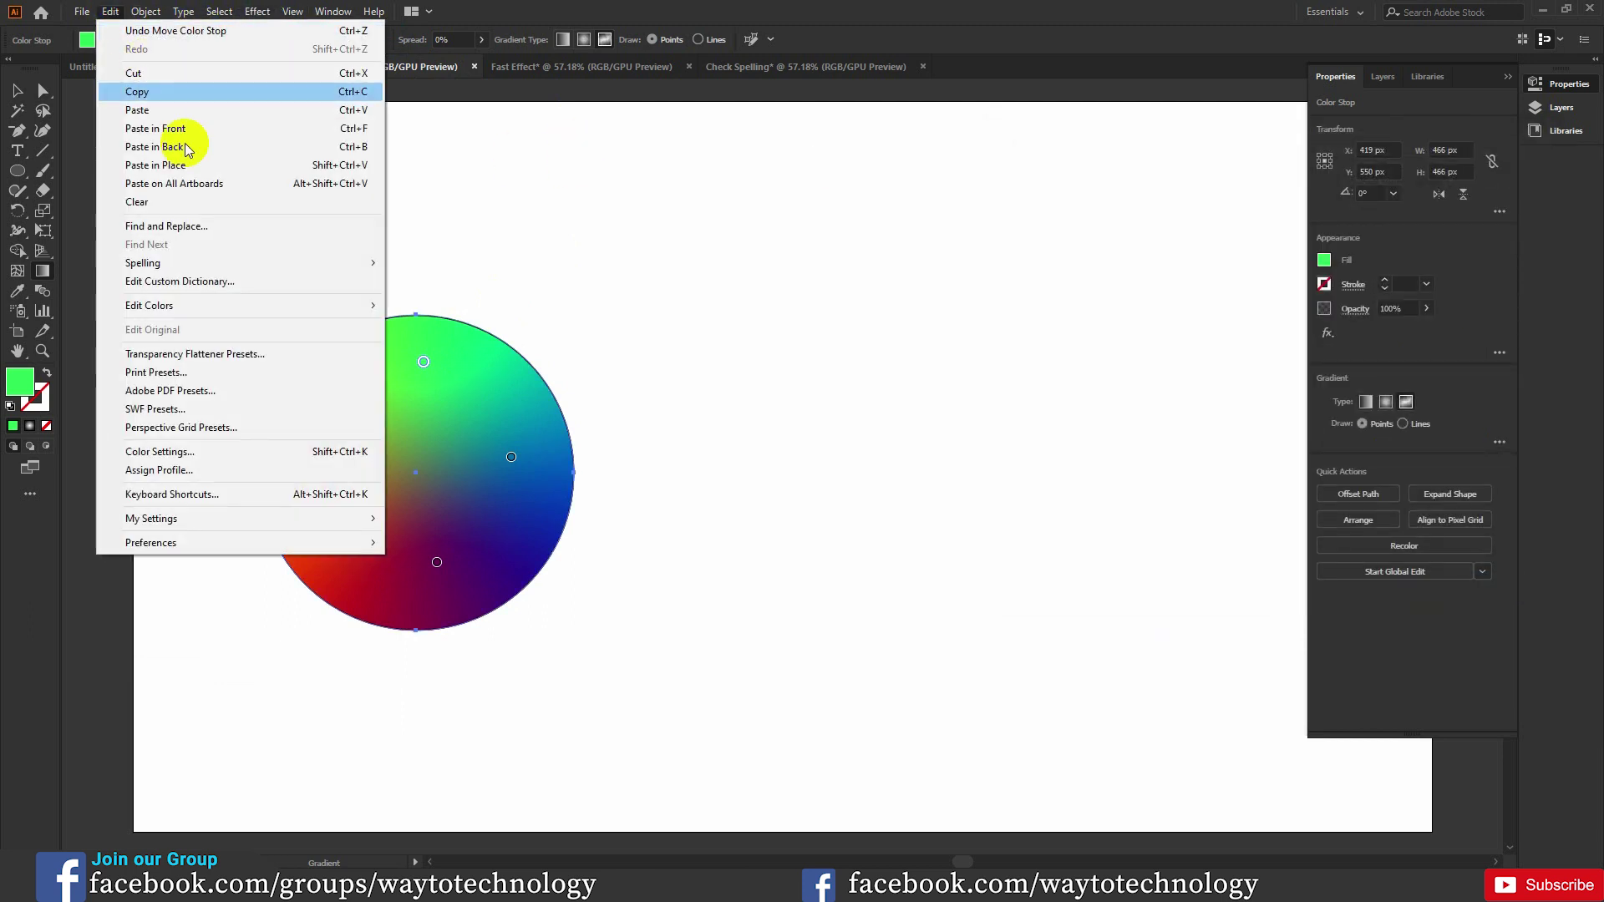
pyautogui.moveTo(251, 308)
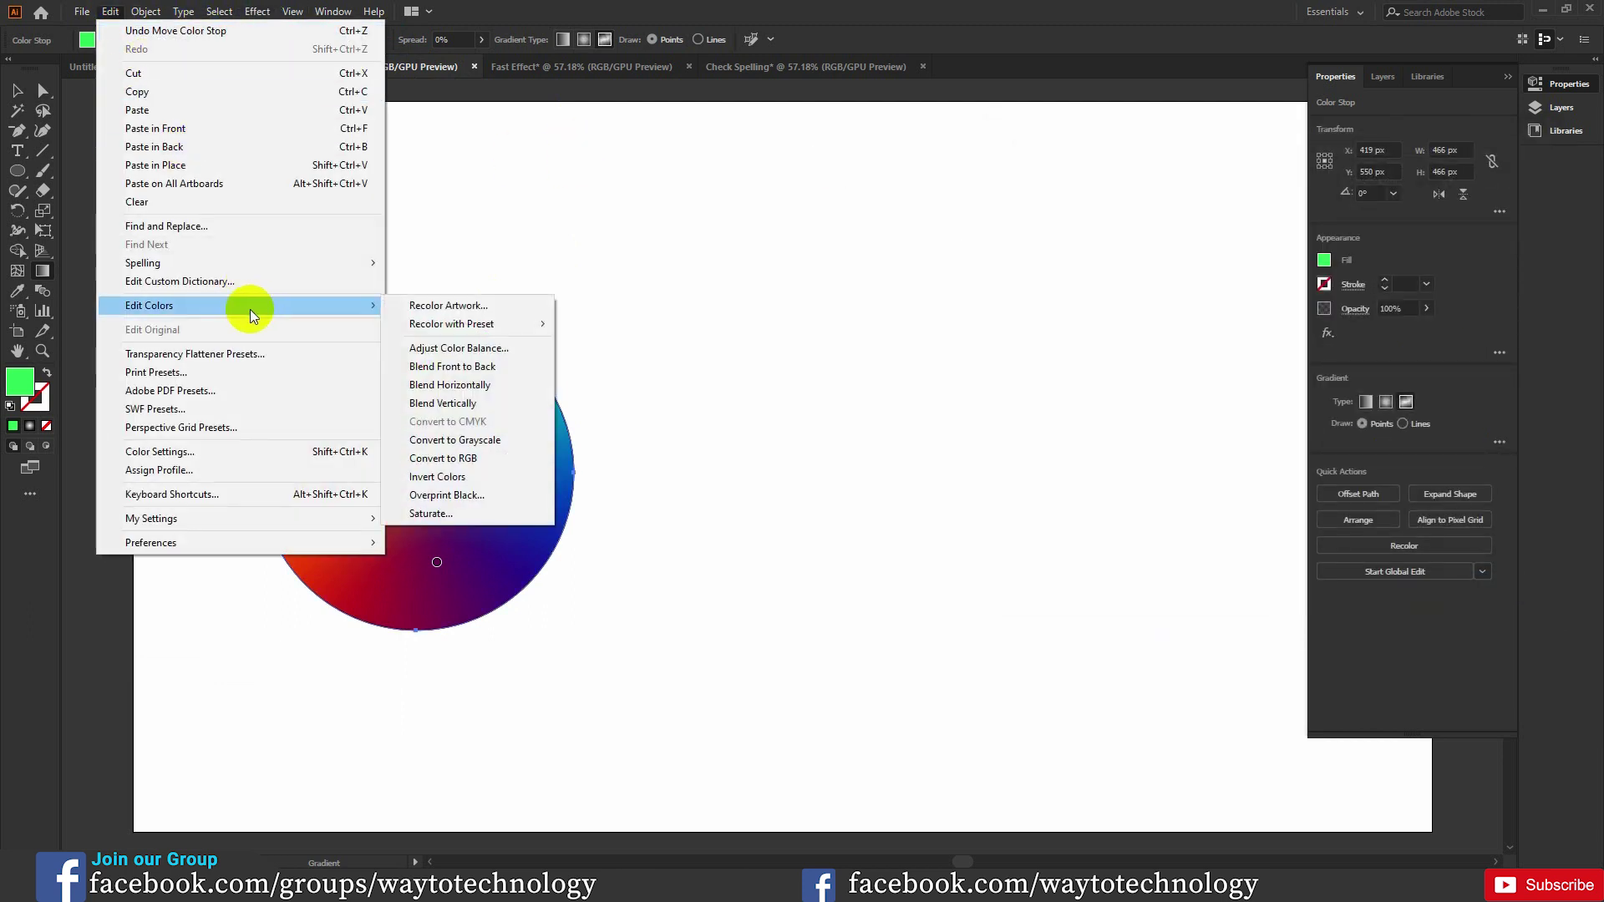
pyautogui.click(426, 308)
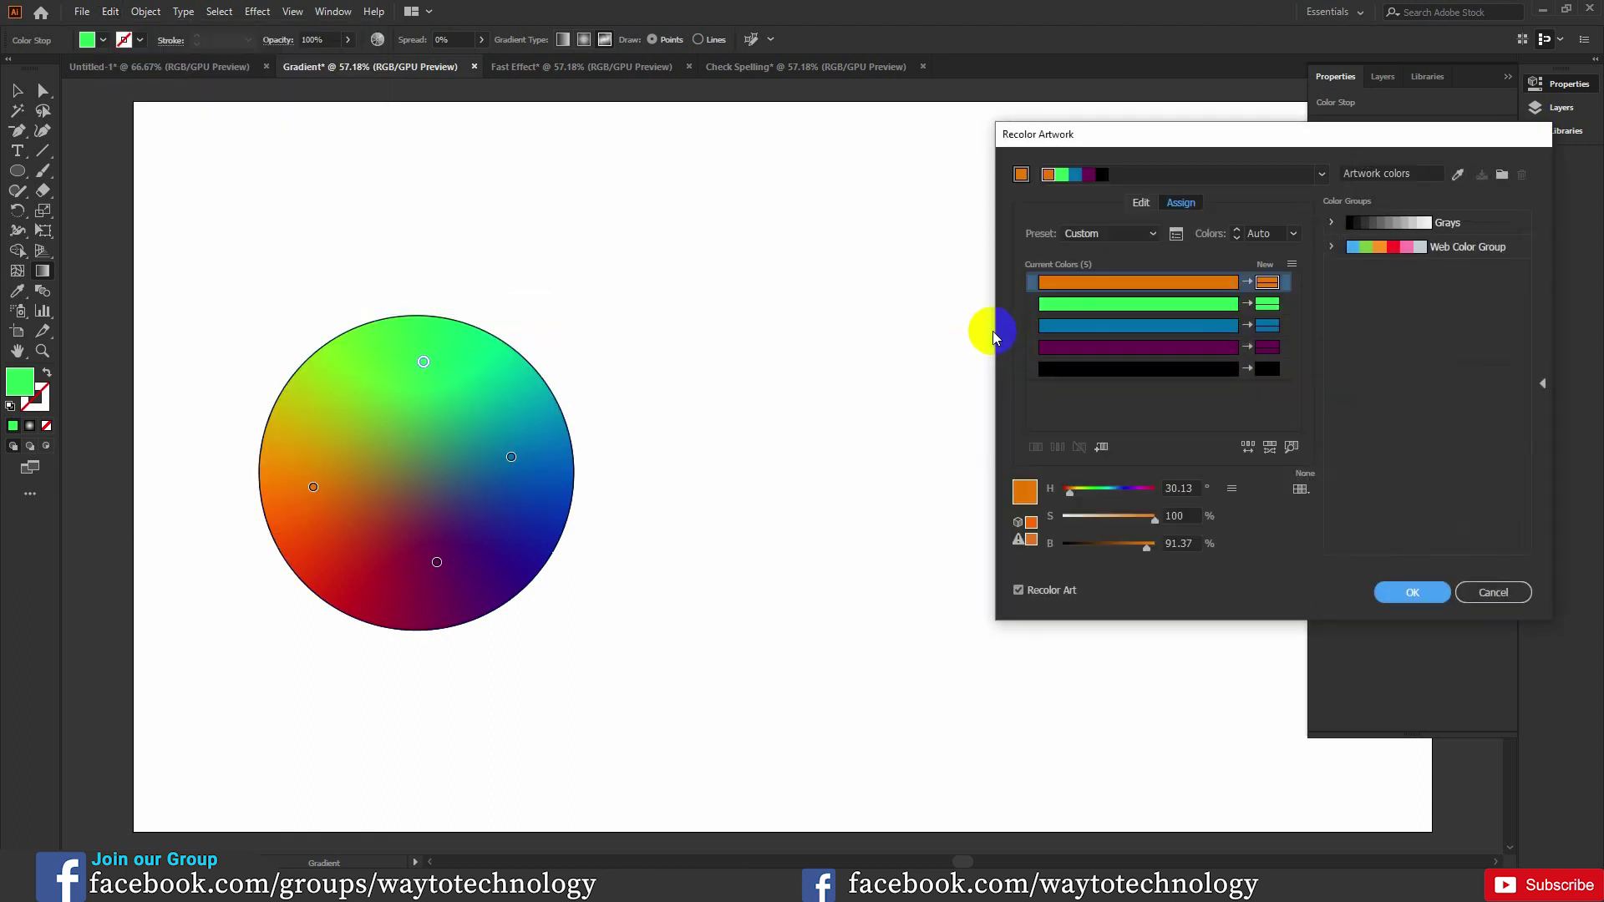
pyautogui.moveTo(1180, 144); pyautogui.dragTo(972, 117)
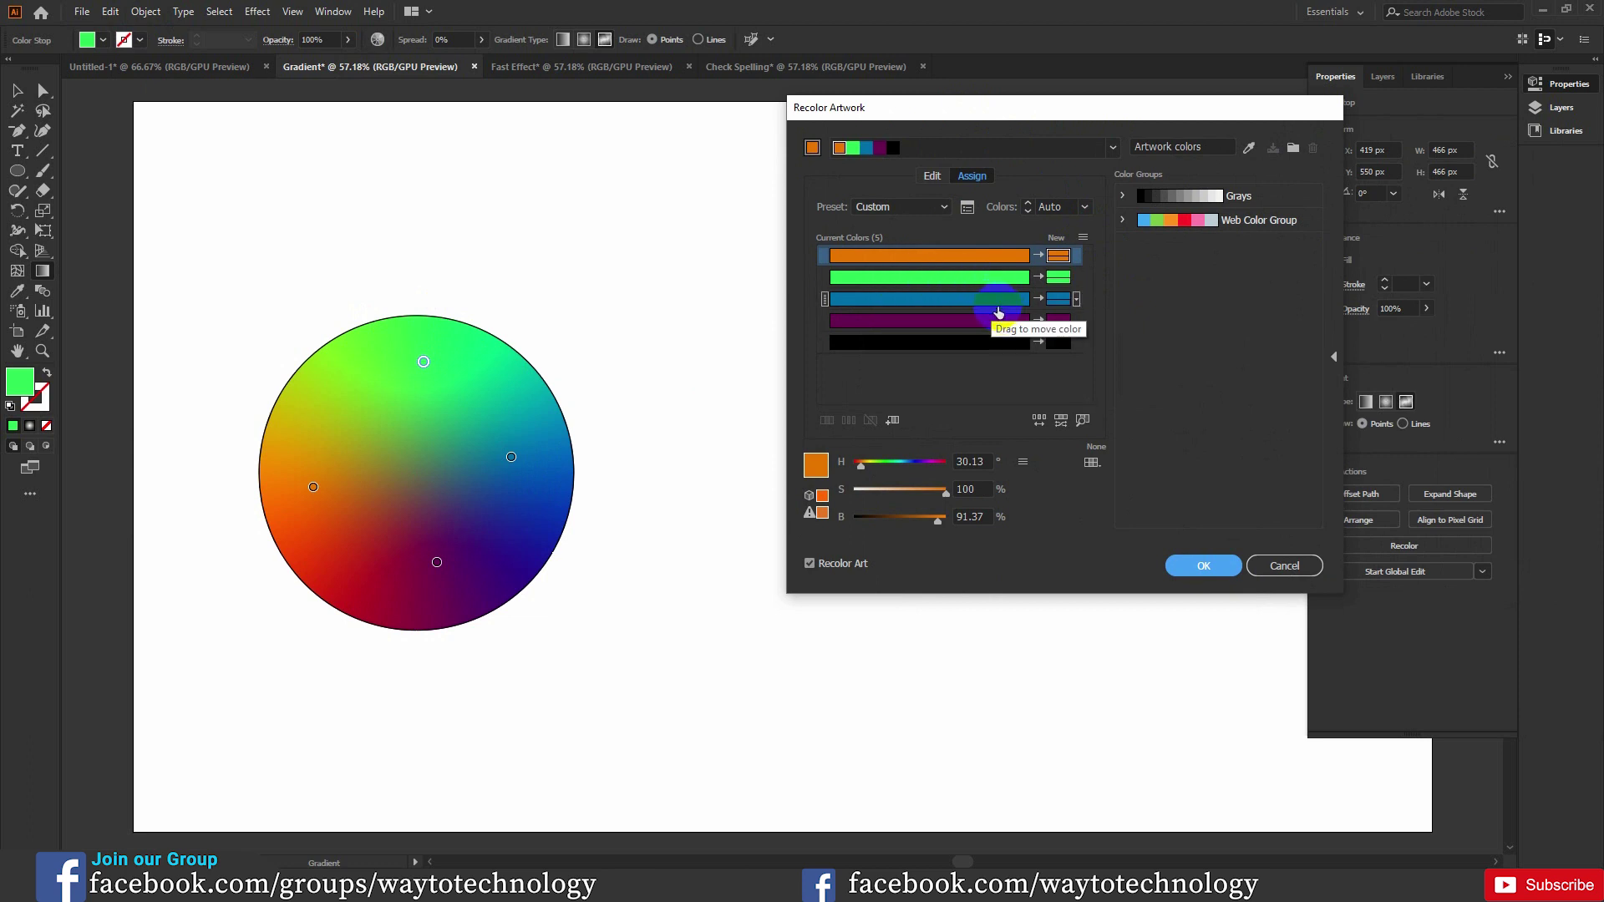
# - Replace the orange artwork colour with a bright cyan shade
pyautogui.click(839, 244)
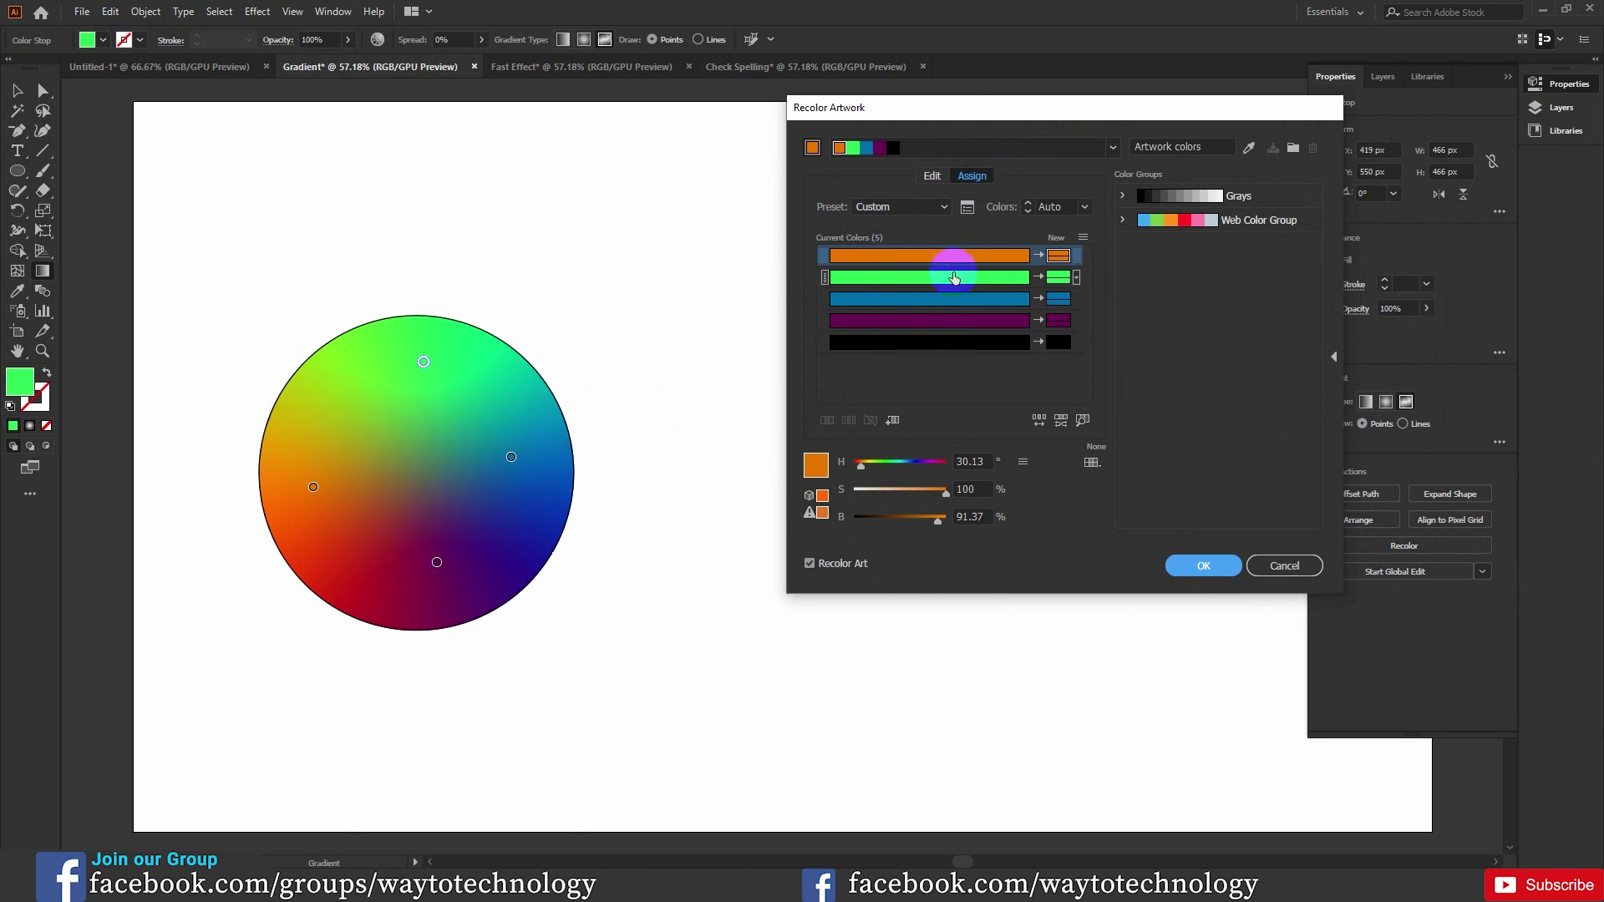
pyautogui.click(348, 413)
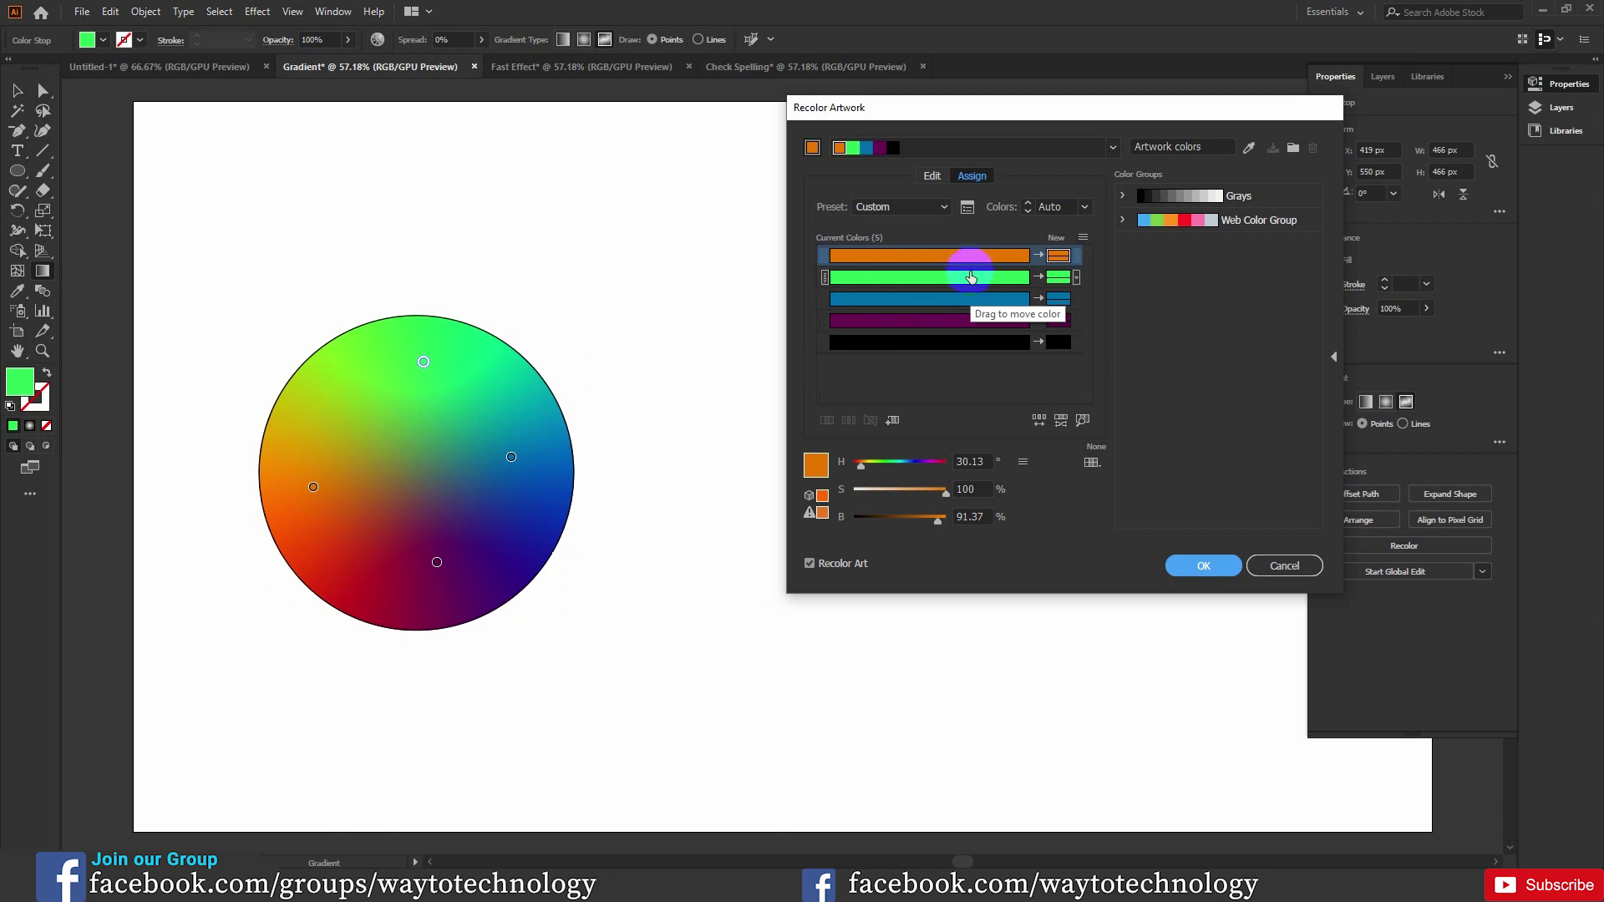
pyautogui.moveTo(834, 281); pyautogui.dragTo(1059, 261)
pyautogui.doubleClick(1055, 256)
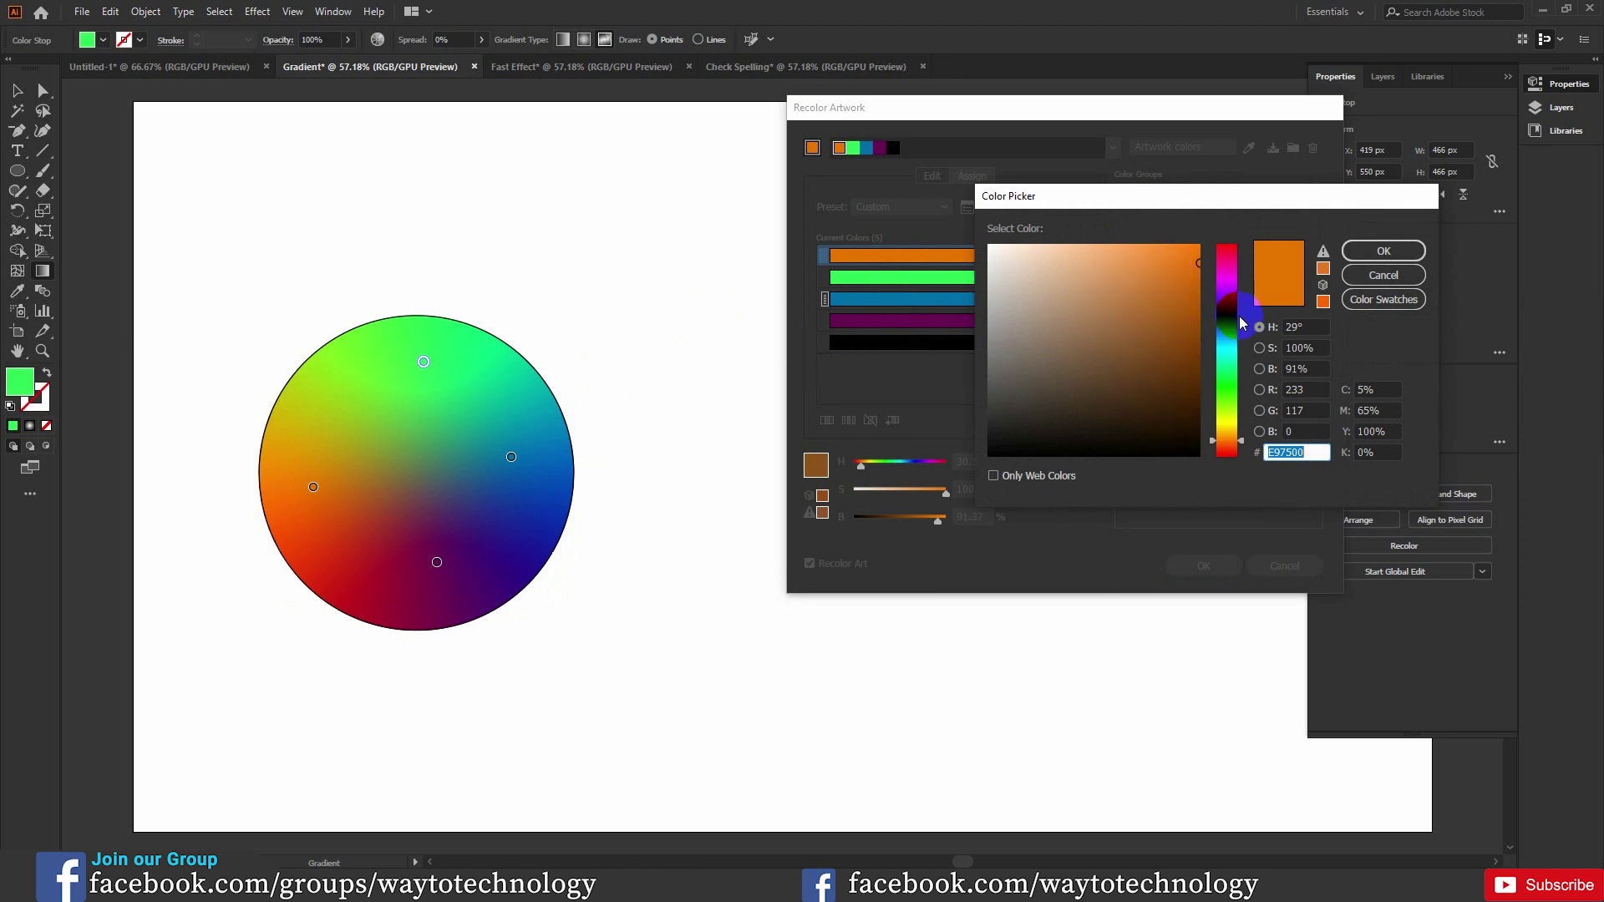
pyautogui.click(1228, 348)
pyautogui.click(1188, 248)
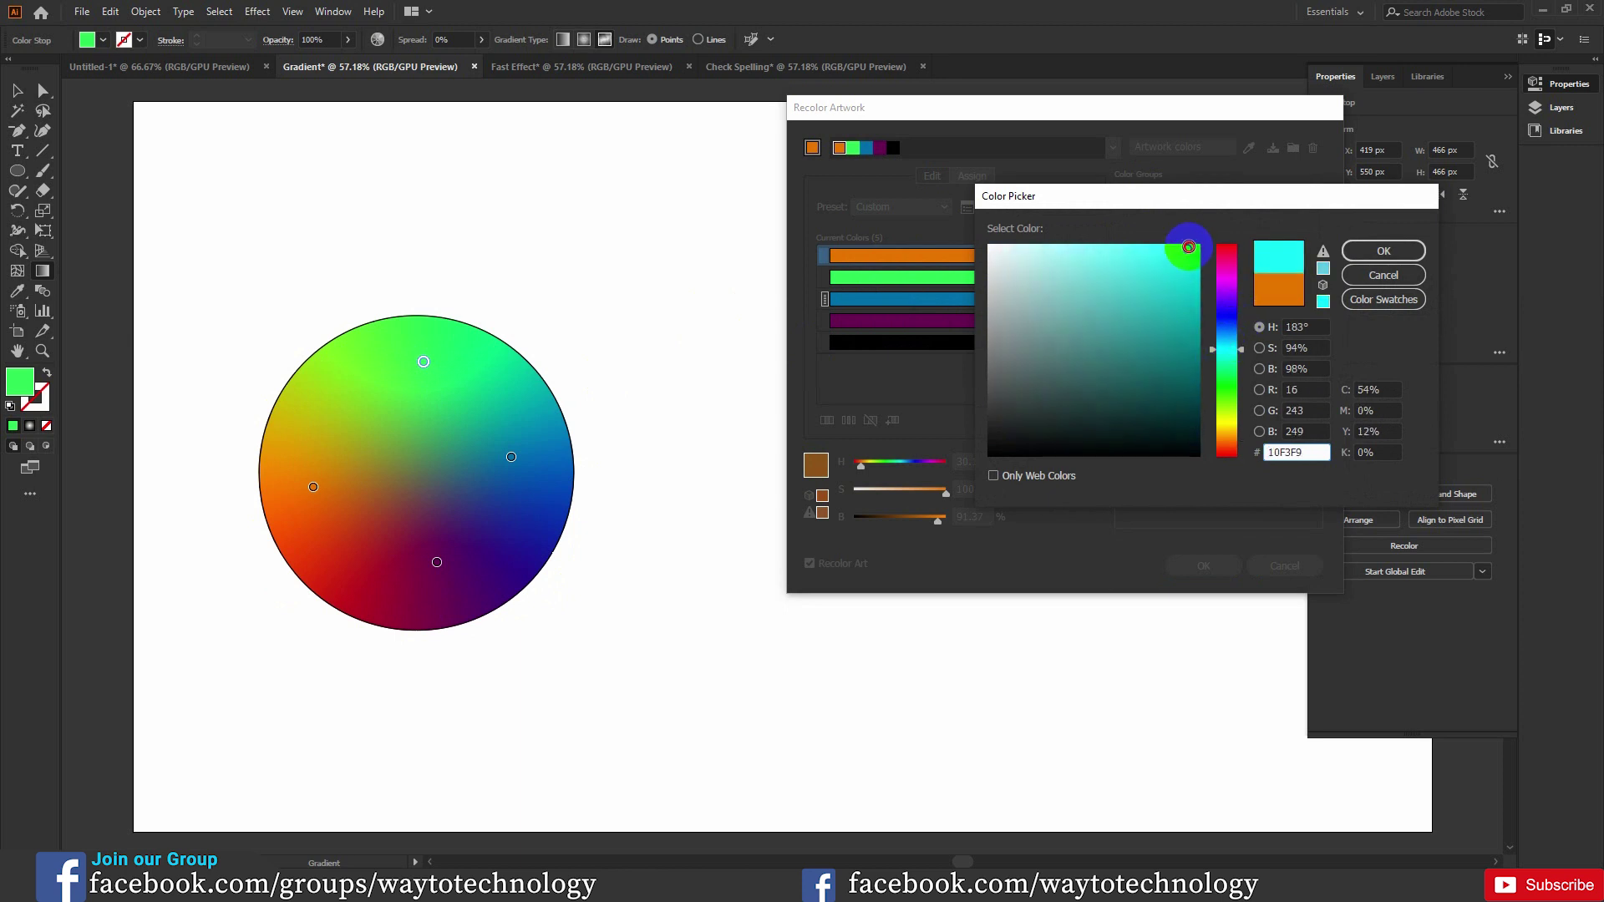
pyautogui.click(1370, 250)
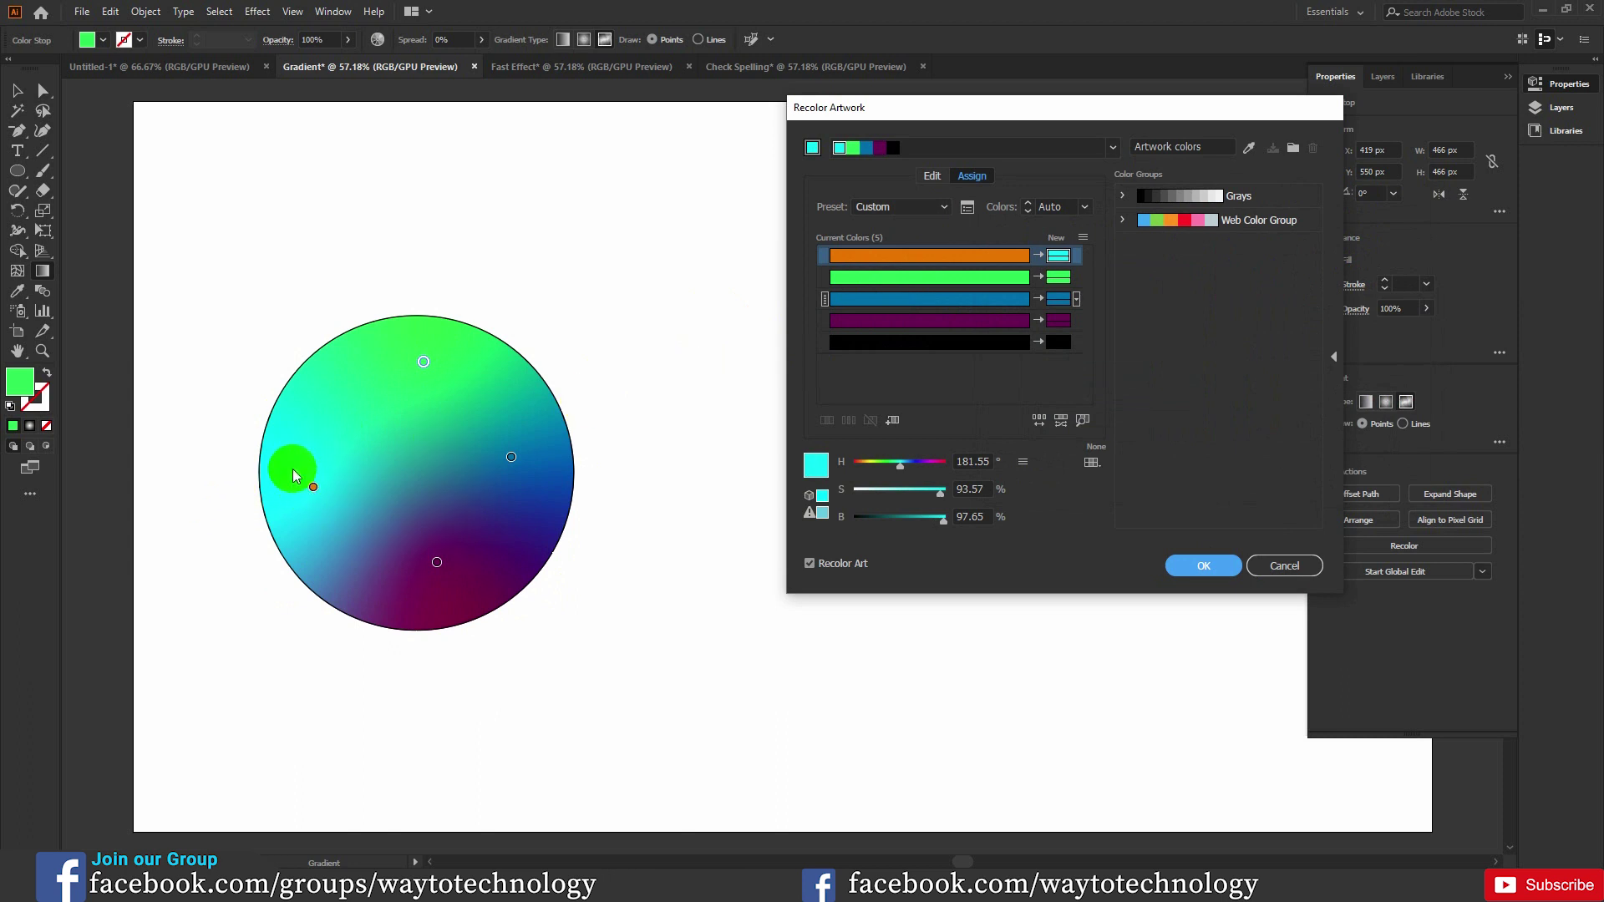
# - Merge green into blue and orange into purple, reducing Colors to 3
pyautogui.click(892, 280)
pyautogui.moveTo(874, 282); pyautogui.dragTo(895, 307)
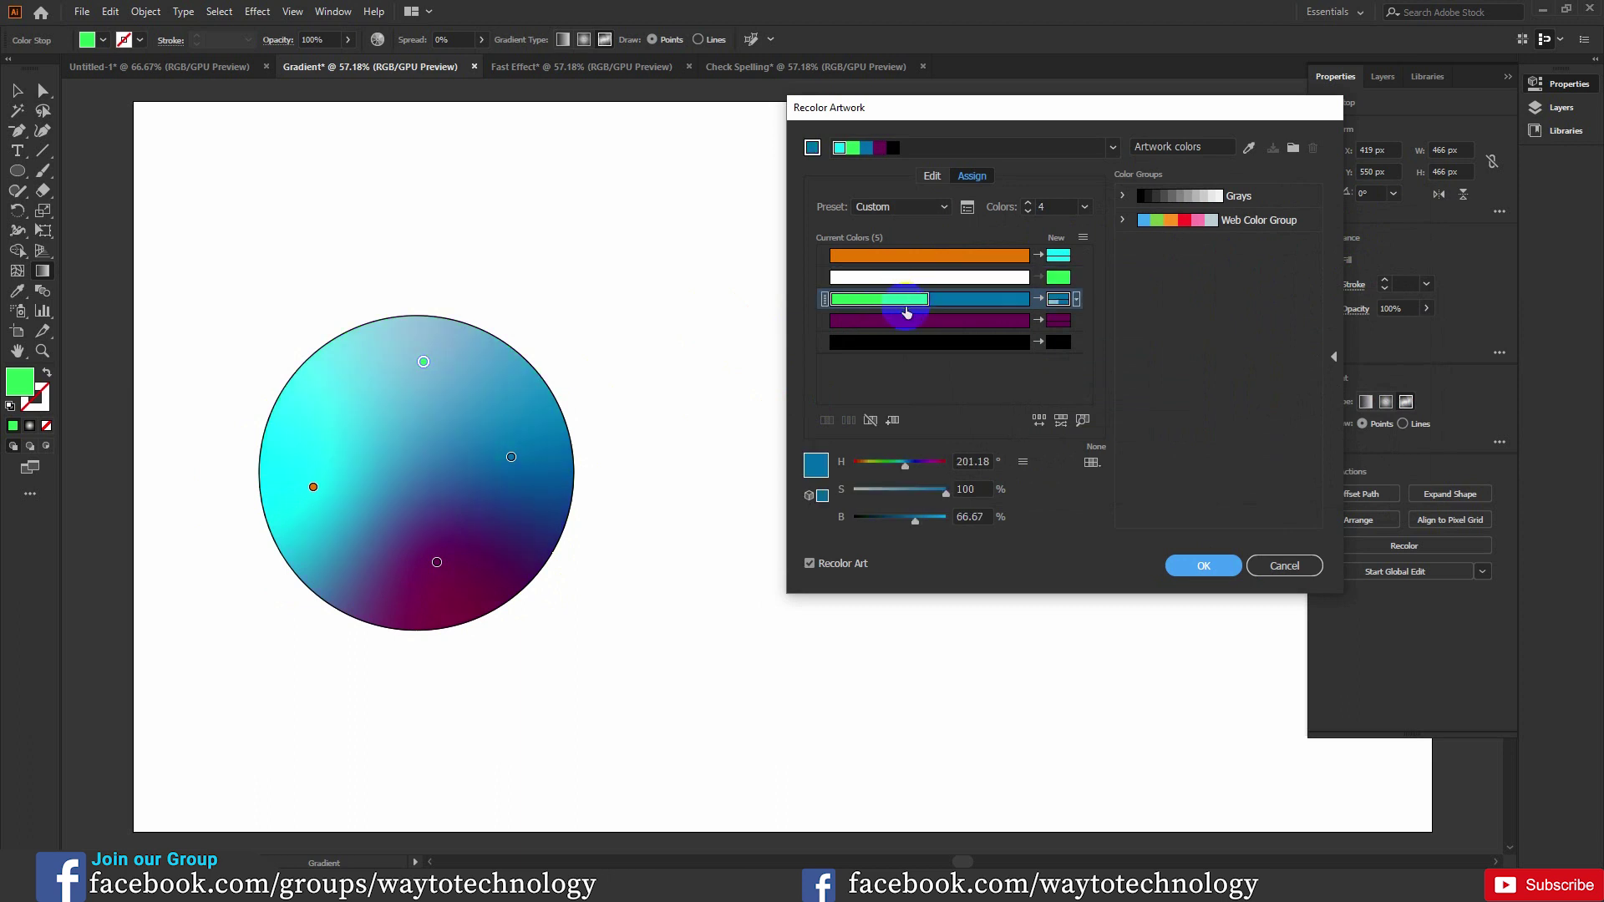
pyautogui.click(946, 297)
pyautogui.moveTo(969, 321); pyautogui.dragTo(957, 269)
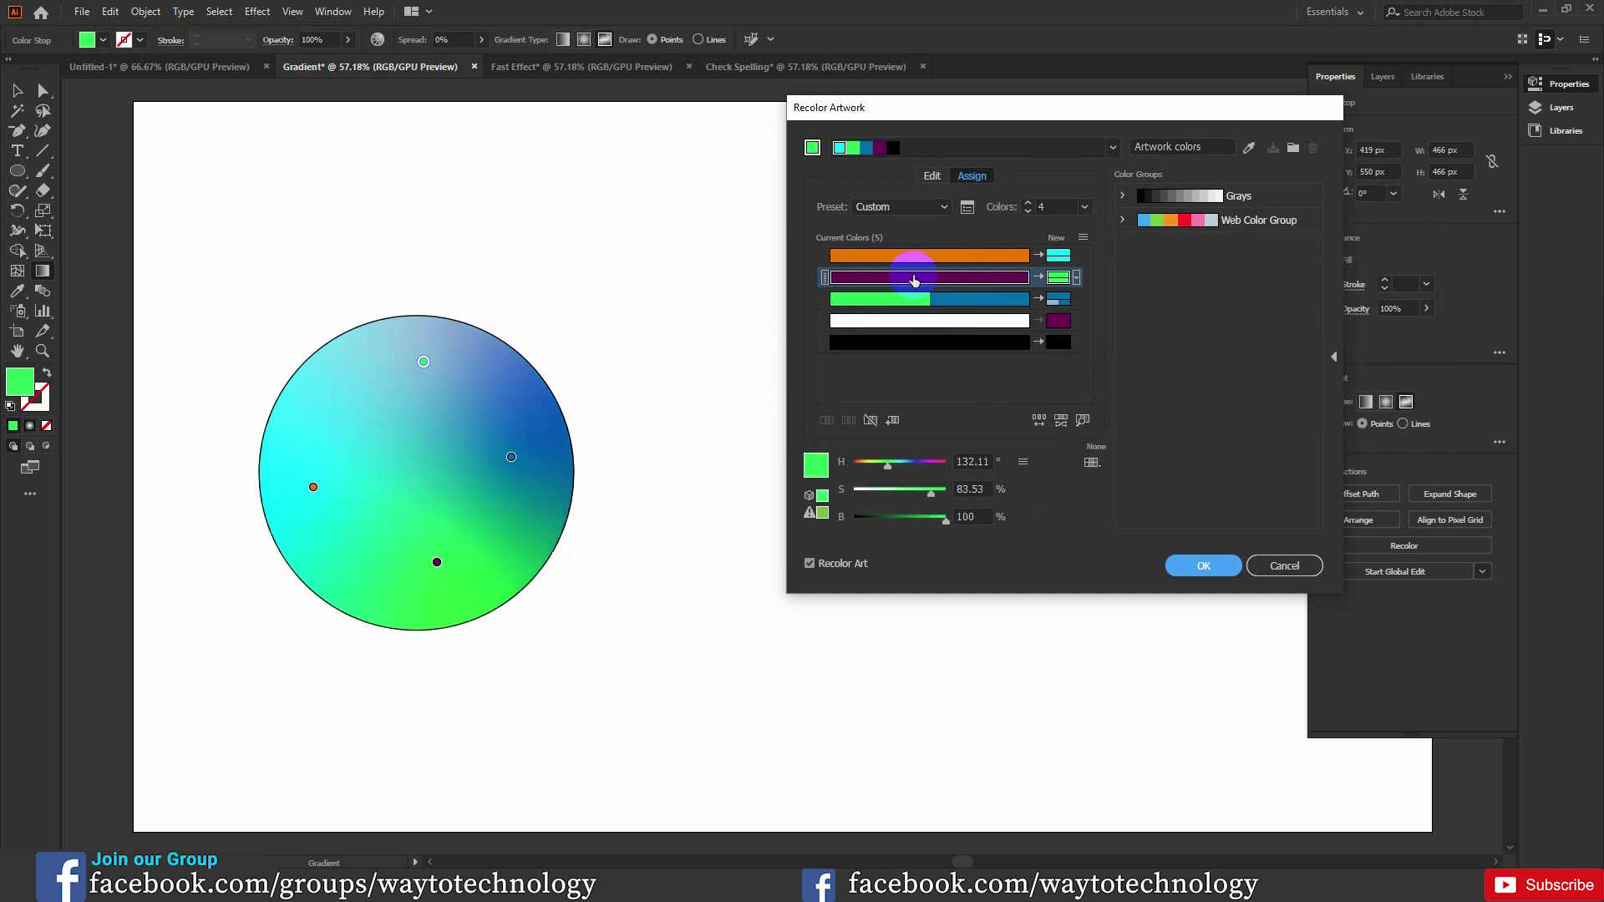
pyautogui.moveTo(923, 257); pyautogui.dragTo(949, 287)
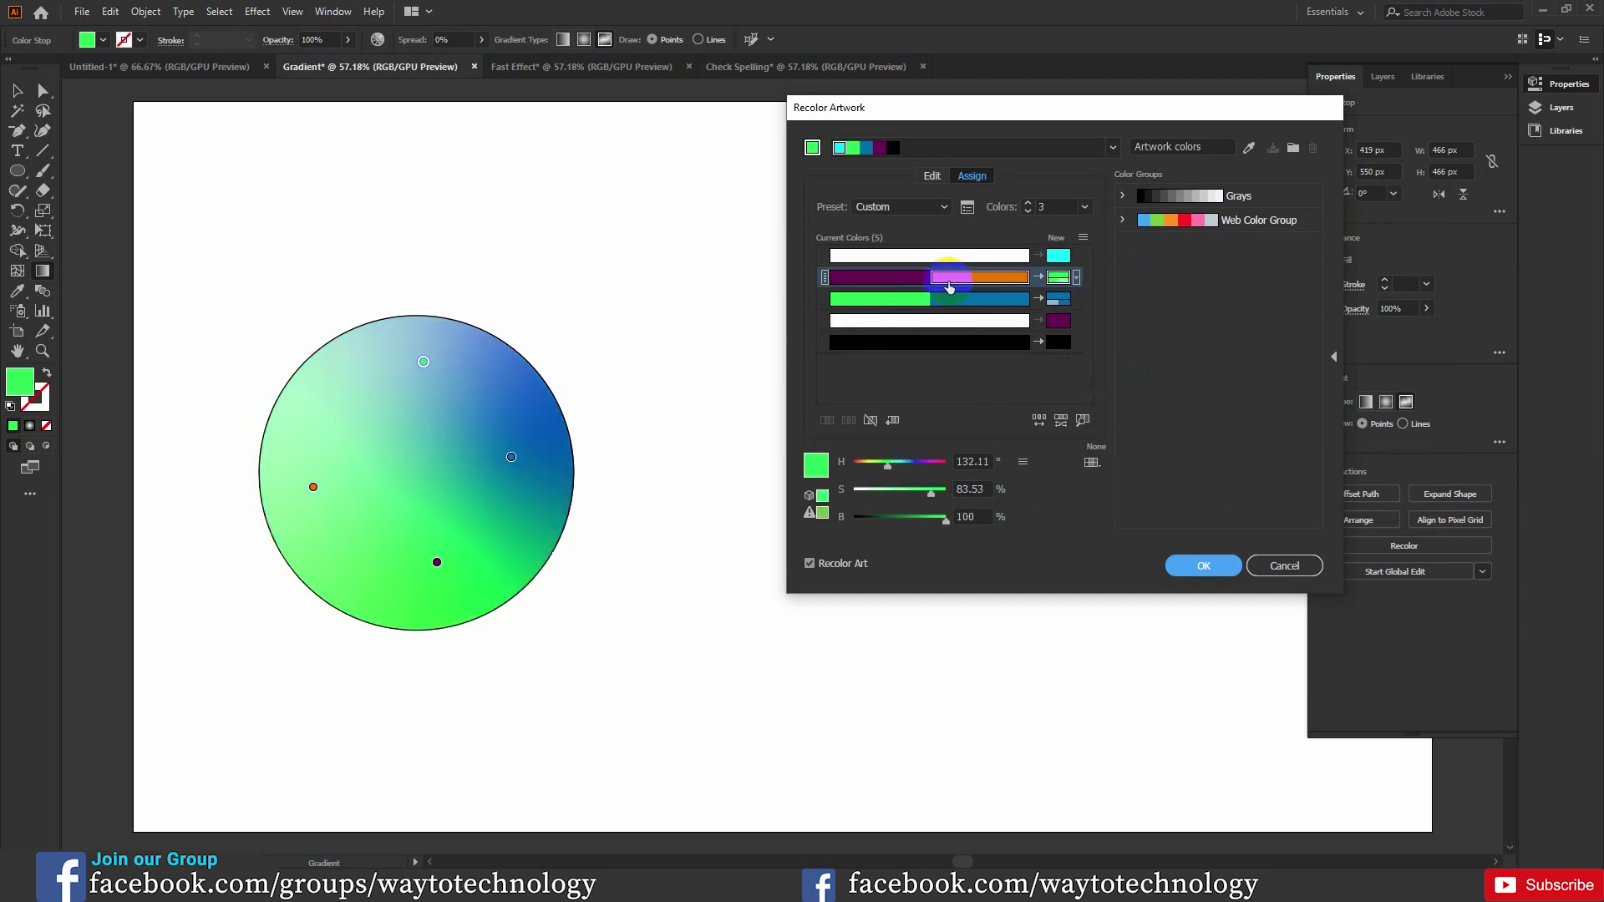
pyautogui.click(899, 255)
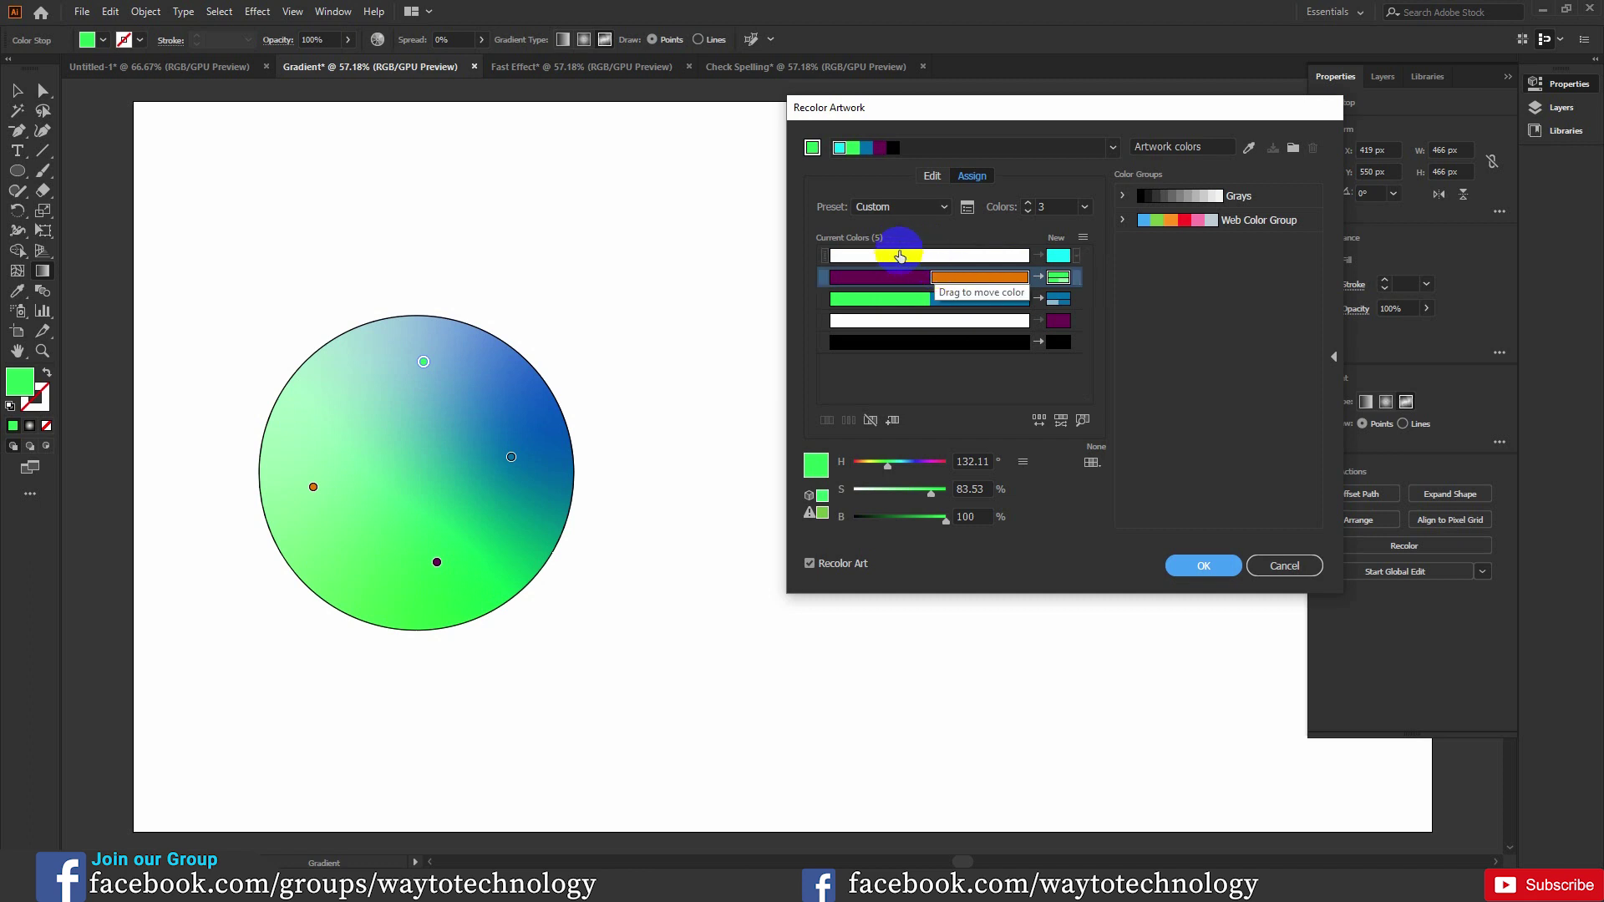
pyautogui.click(936, 207)
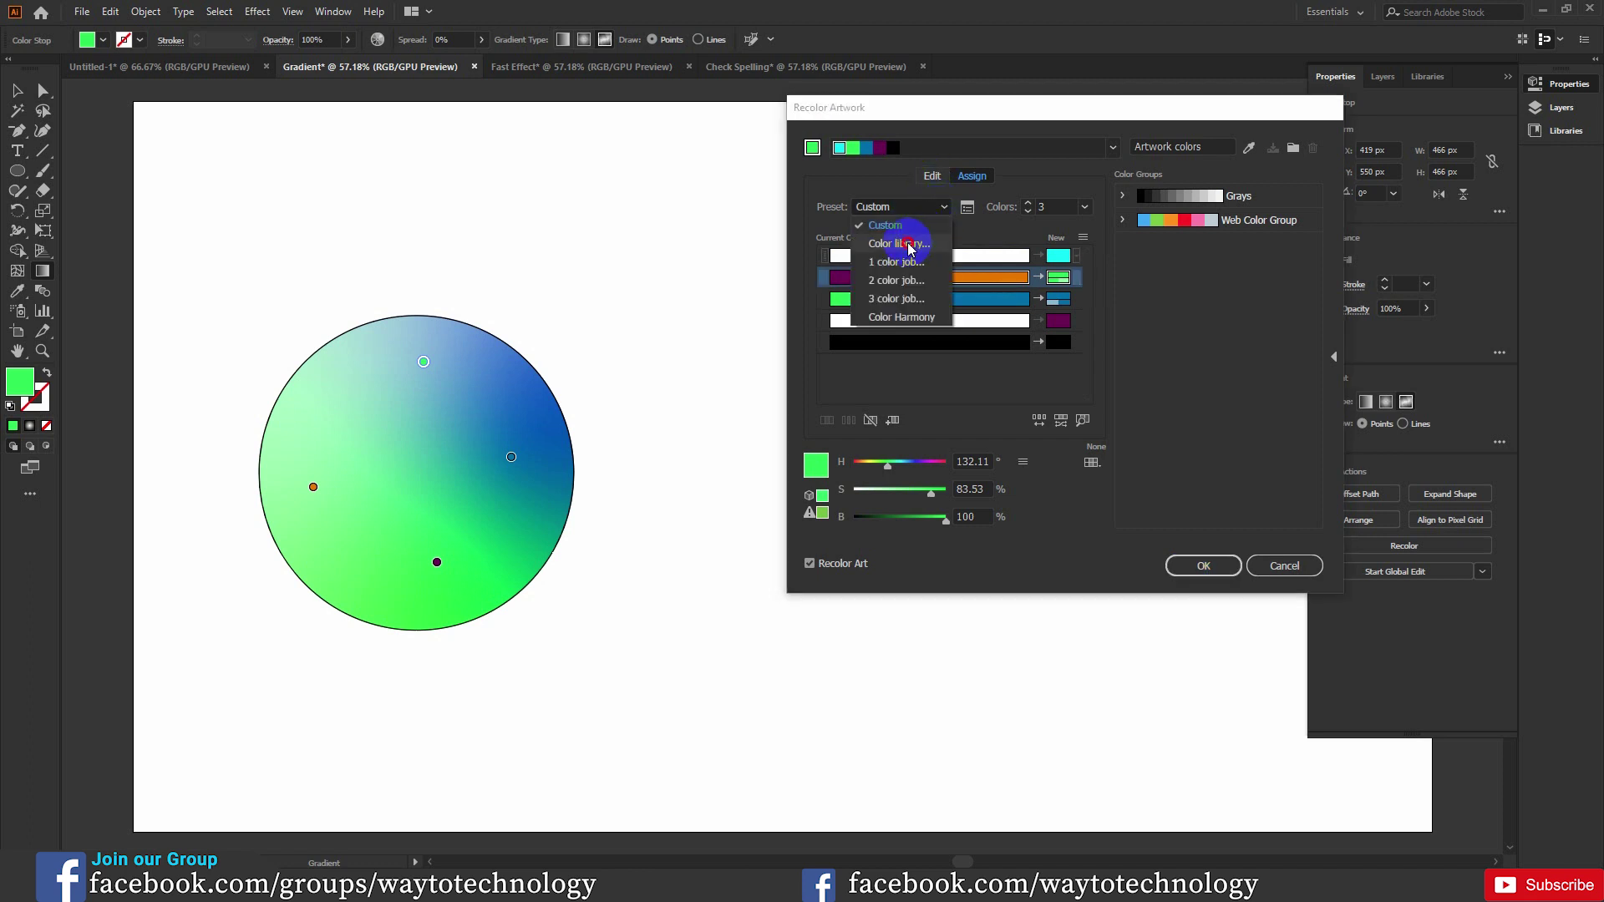
# - Try the Color library and 1 color job presets on the circle
pyautogui.click(918, 243)
pyautogui.click(793, 471)
pyautogui.click(919, 207)
pyautogui.click(890, 260)
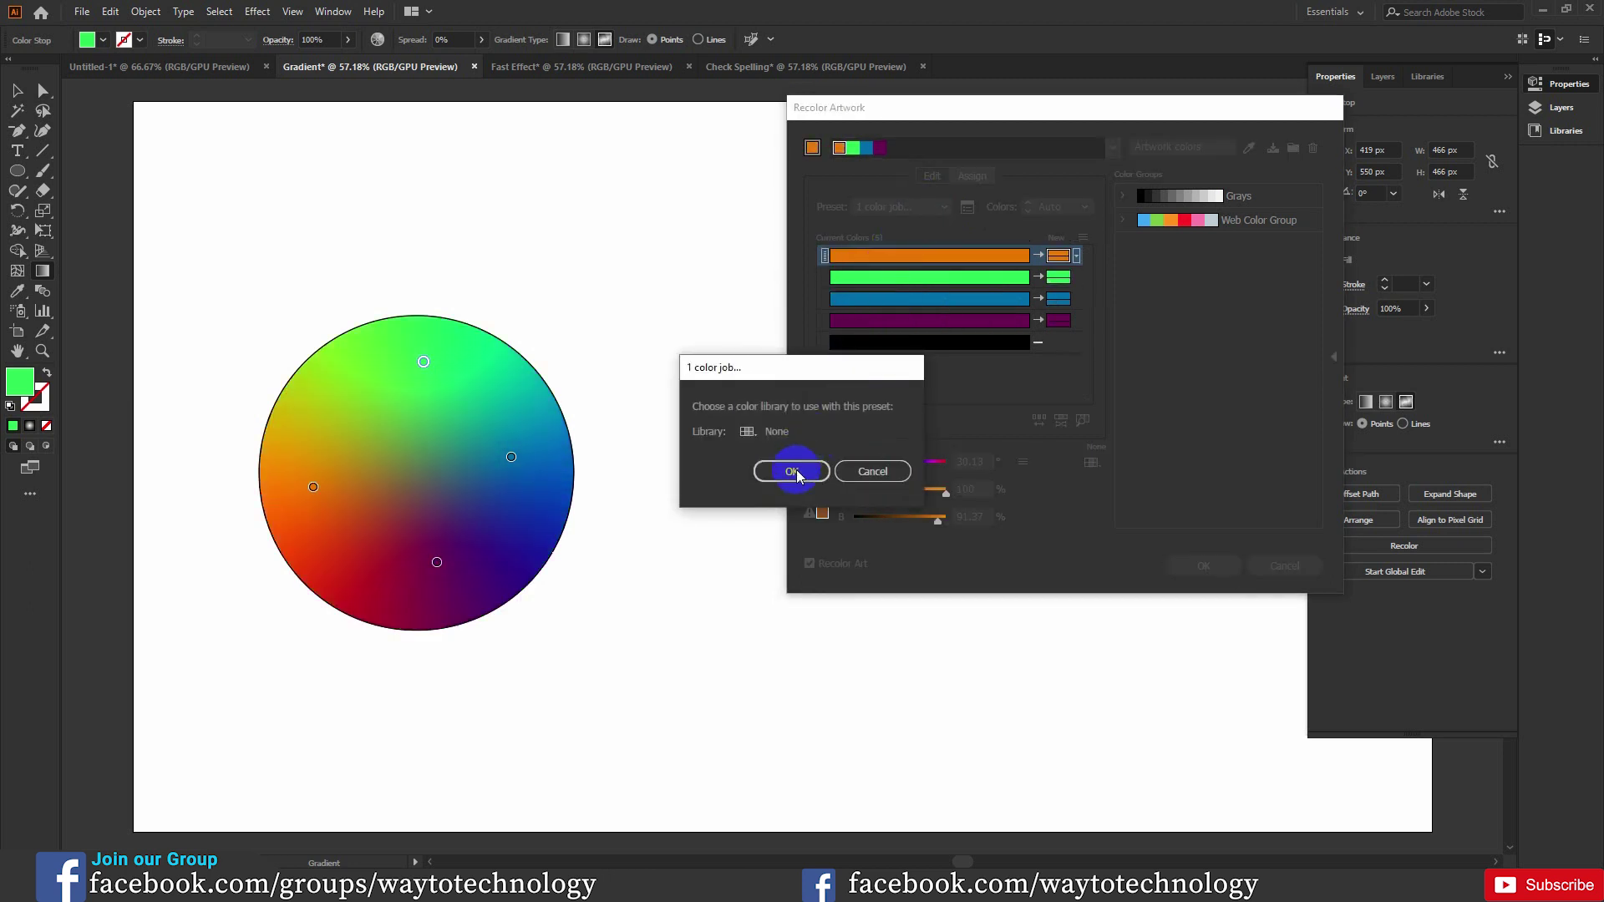
pyautogui.click(793, 471)
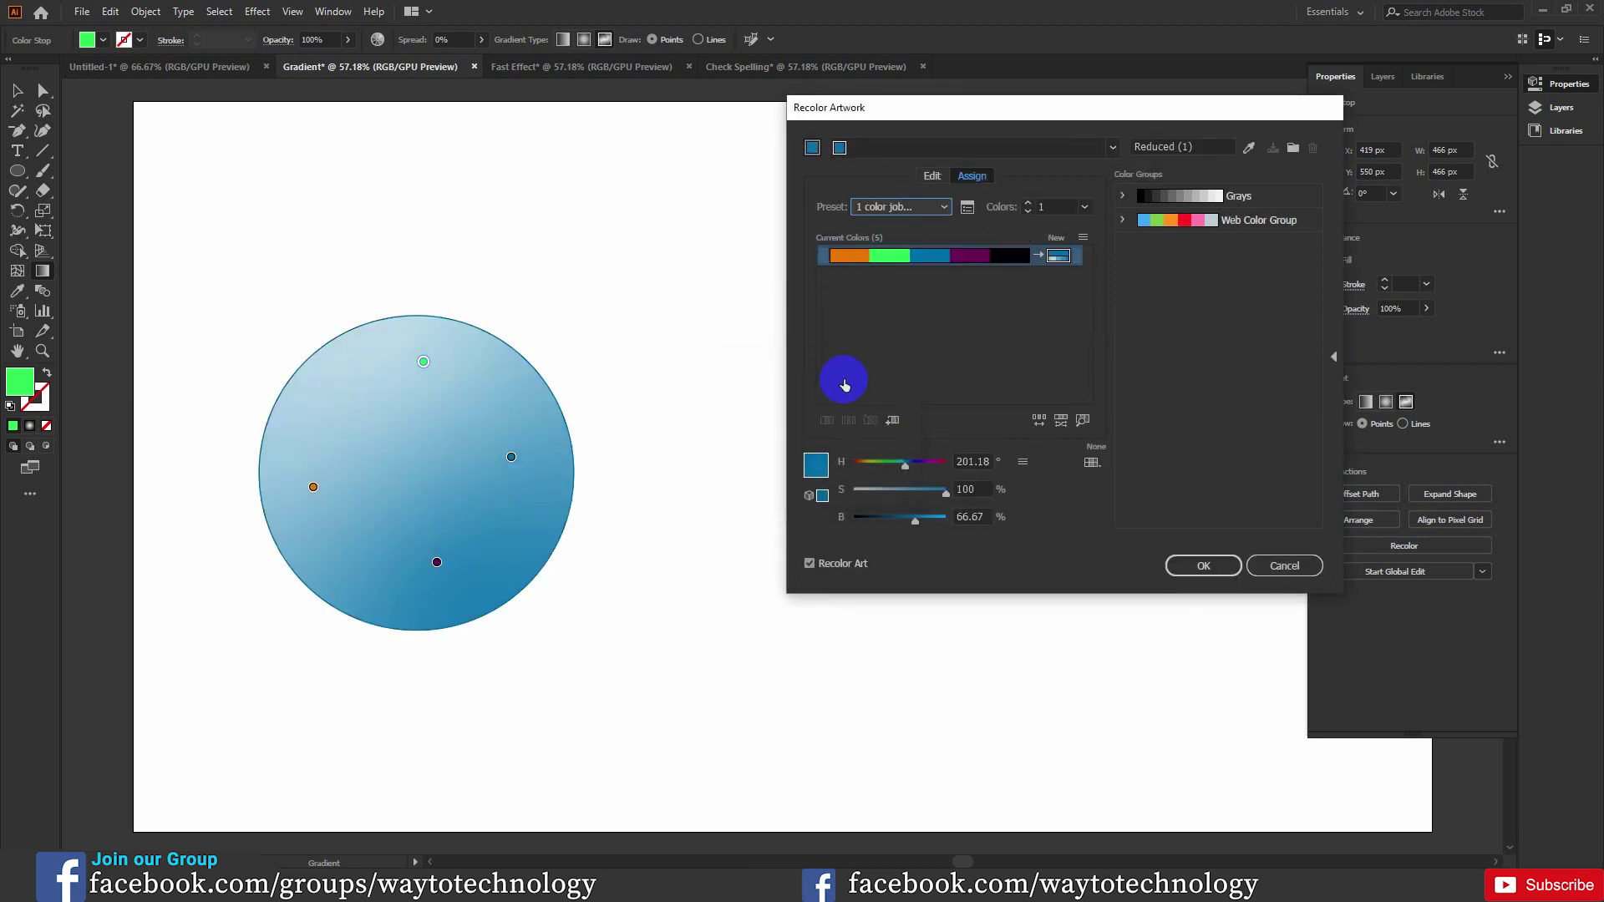
pyautogui.click(932, 176)
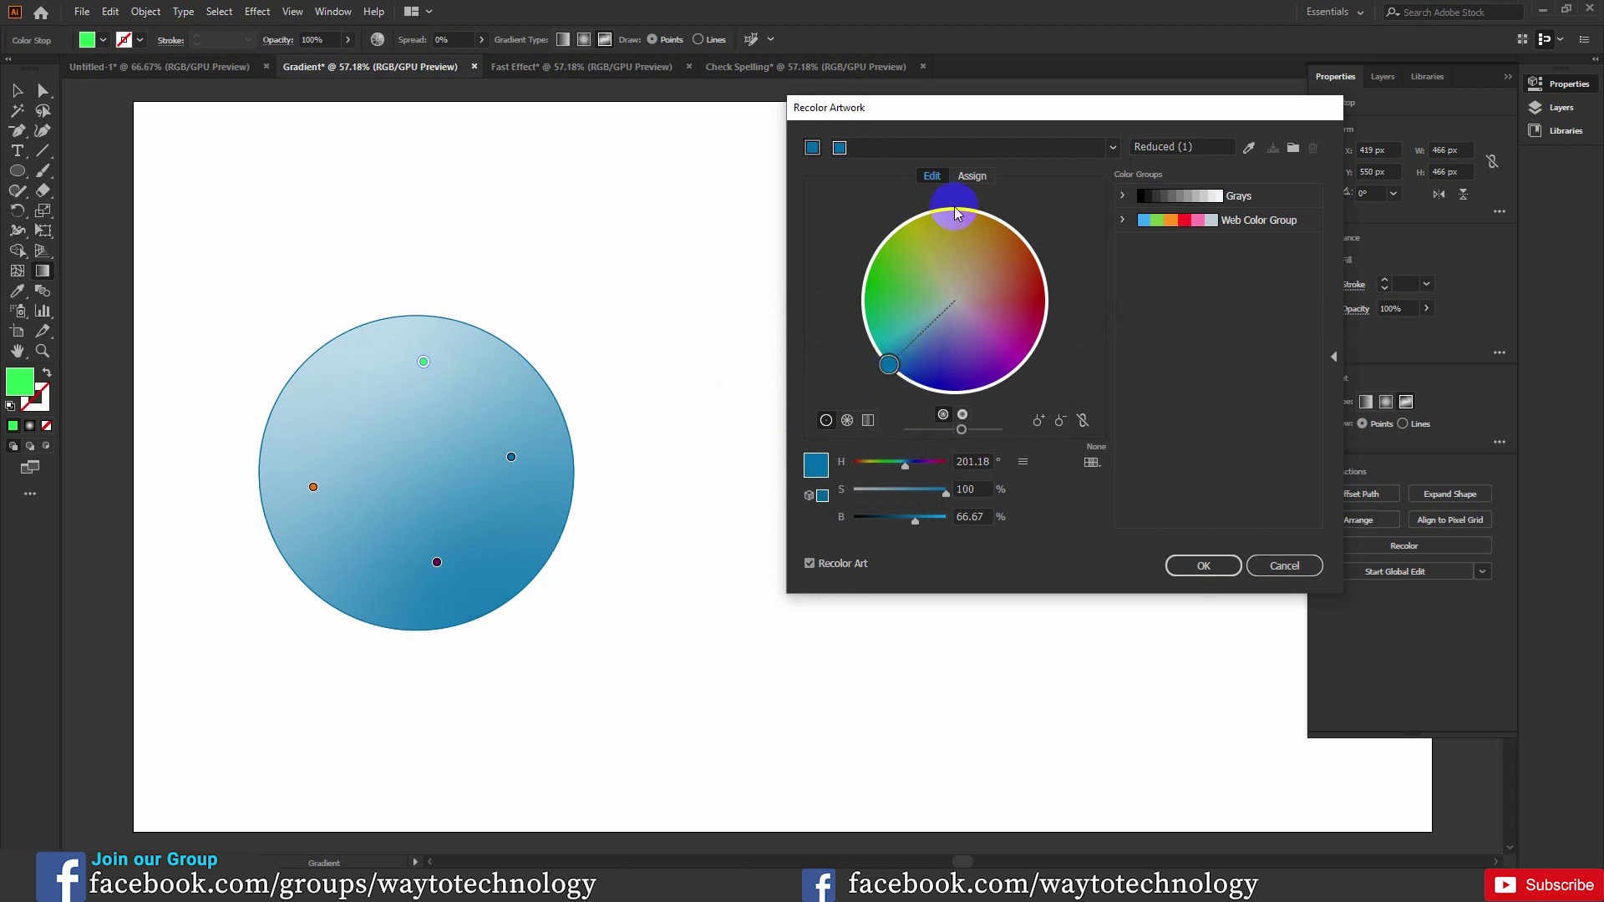
pyautogui.click(969, 177)
# - Reset the preset to Custom, then apply the 3 color job preset
pyautogui.click(945, 208)
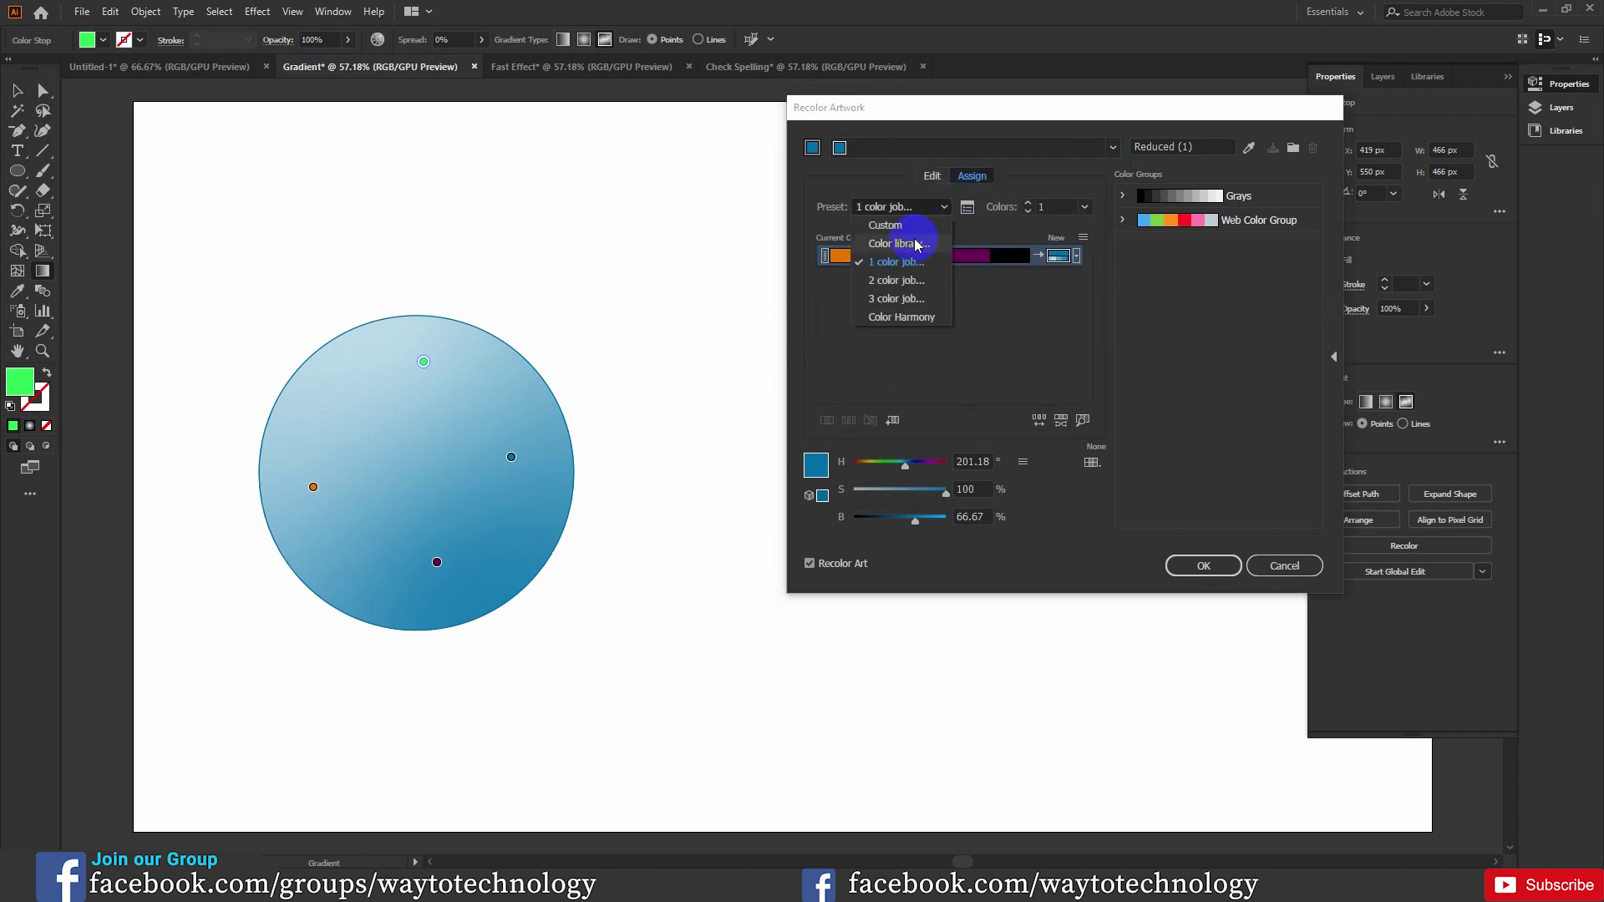
pyautogui.click(904, 228)
pyautogui.click(935, 209)
pyautogui.click(916, 244)
pyautogui.press('Return')
pyautogui.click(927, 208)
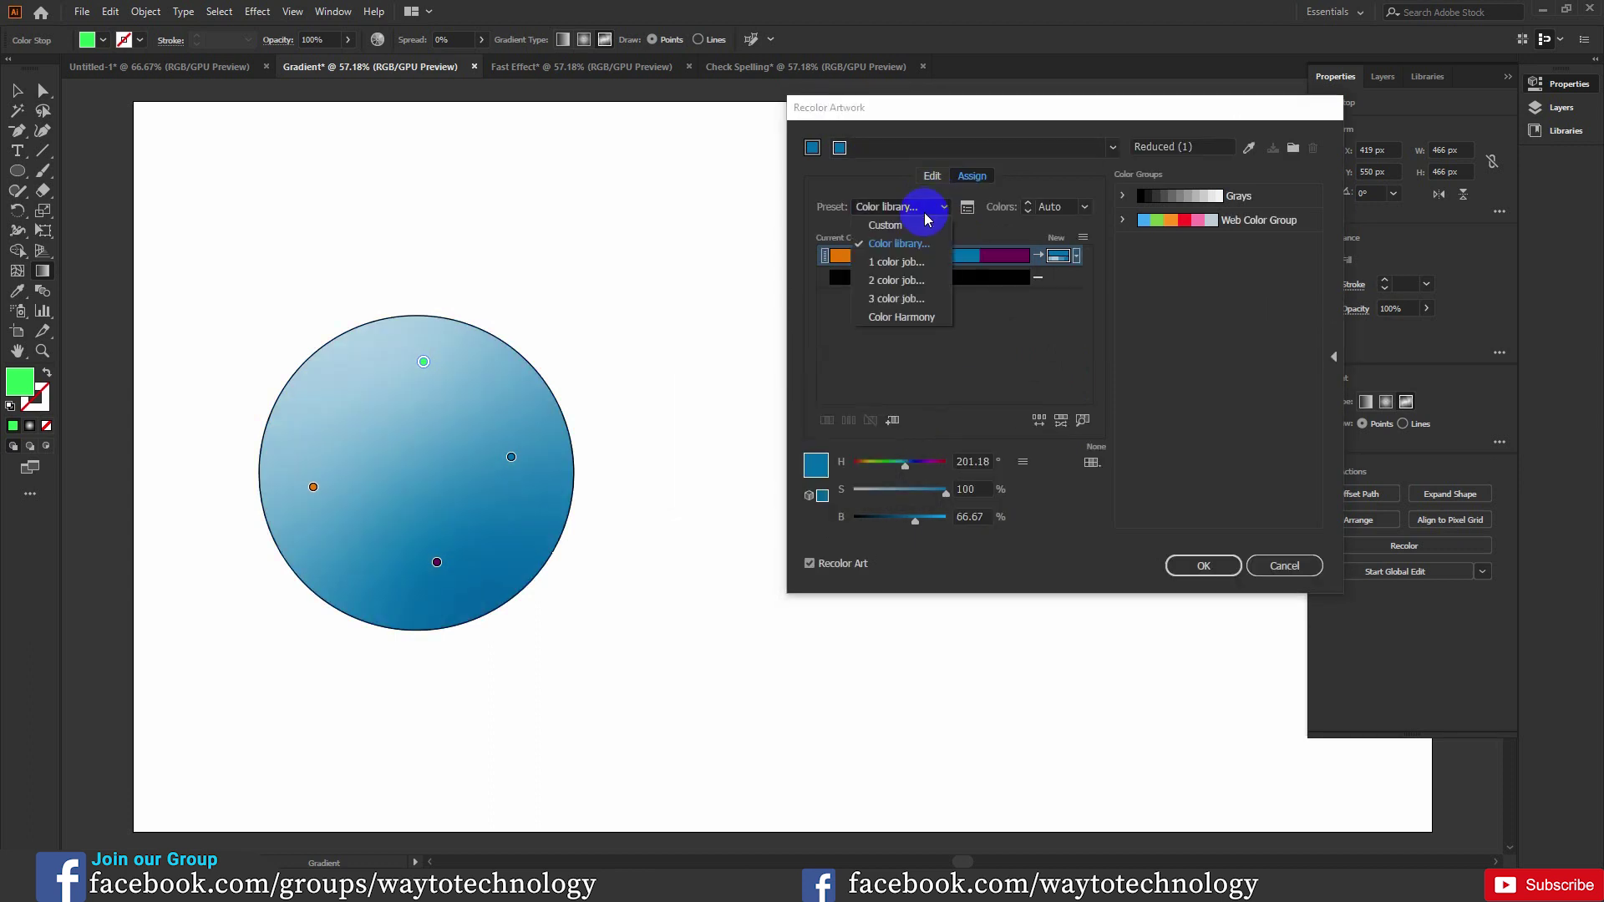
pyautogui.click(909, 299)
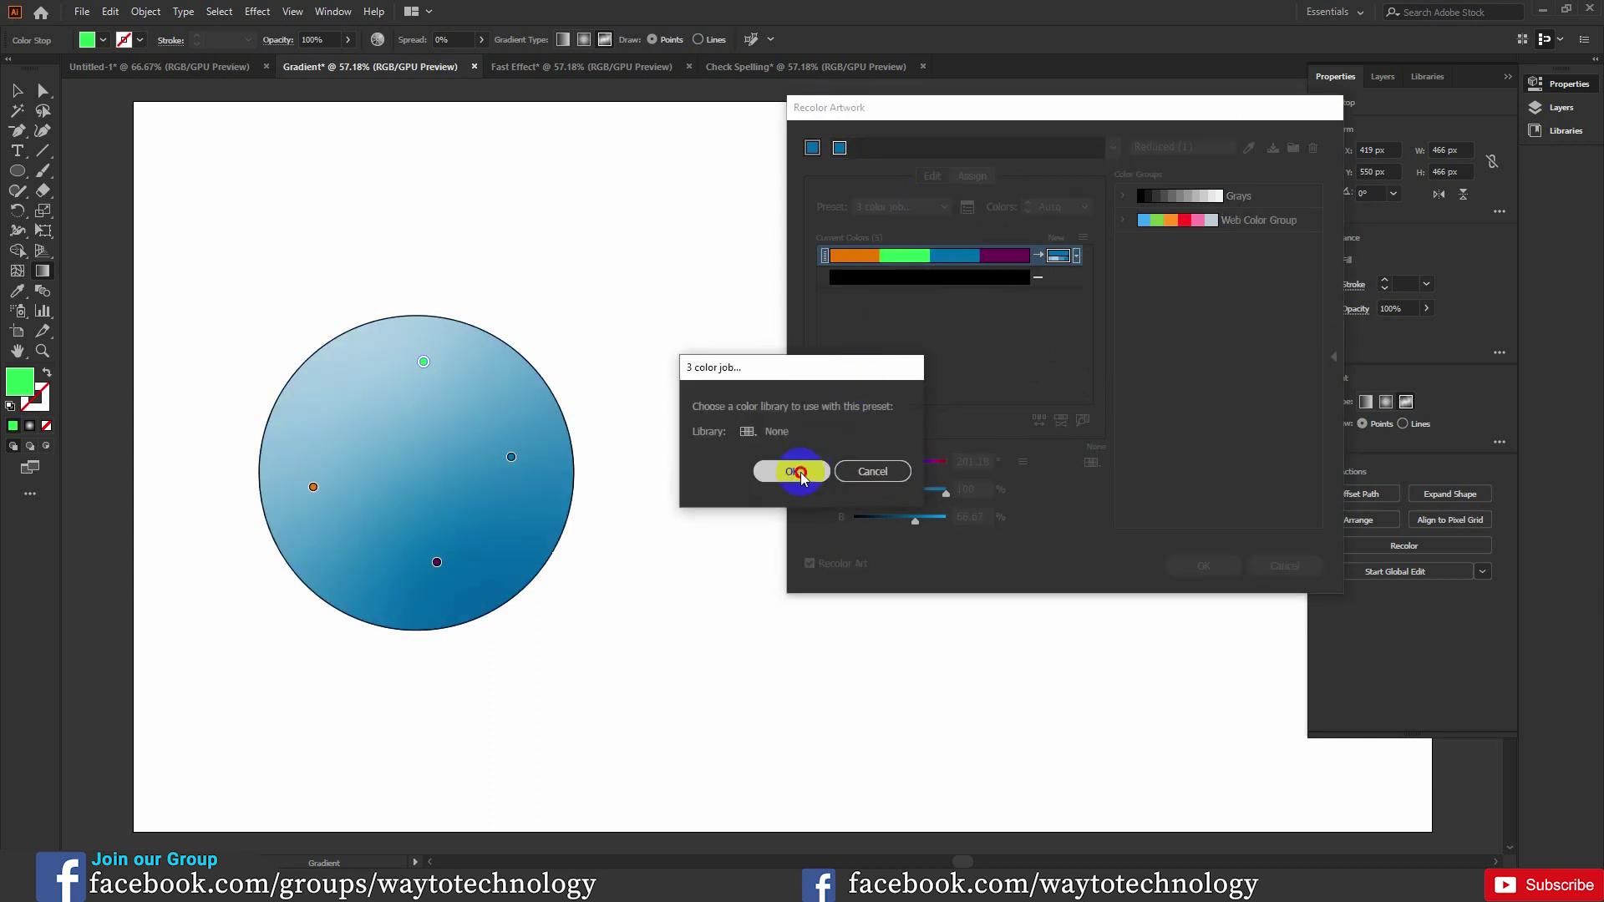
pyautogui.click(791, 468)
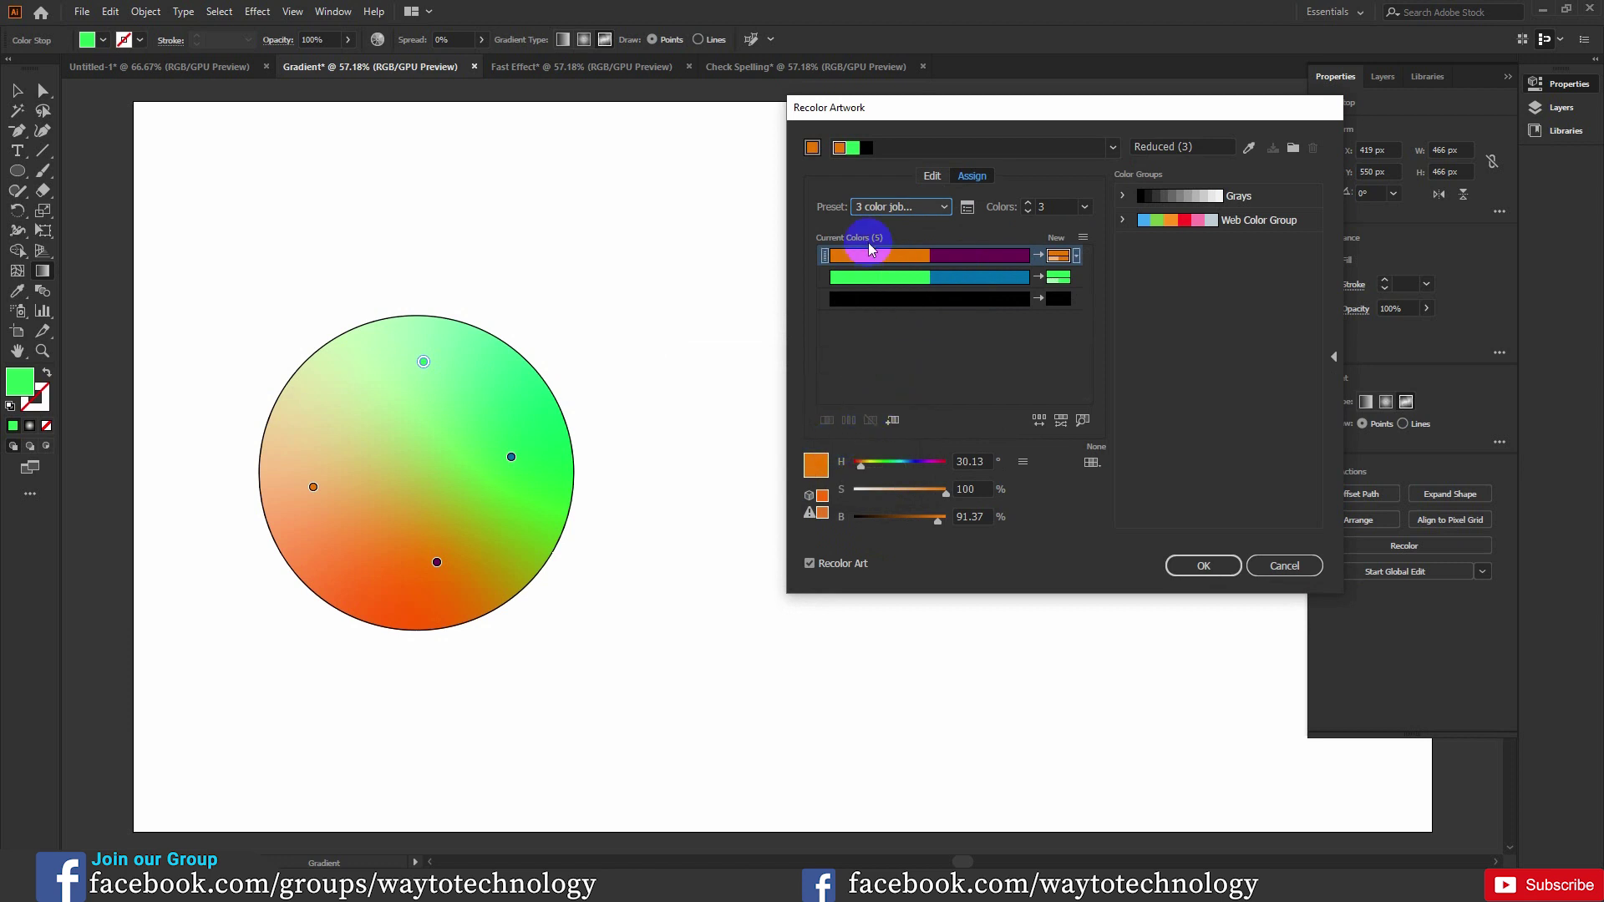
pyautogui.click(933, 177)
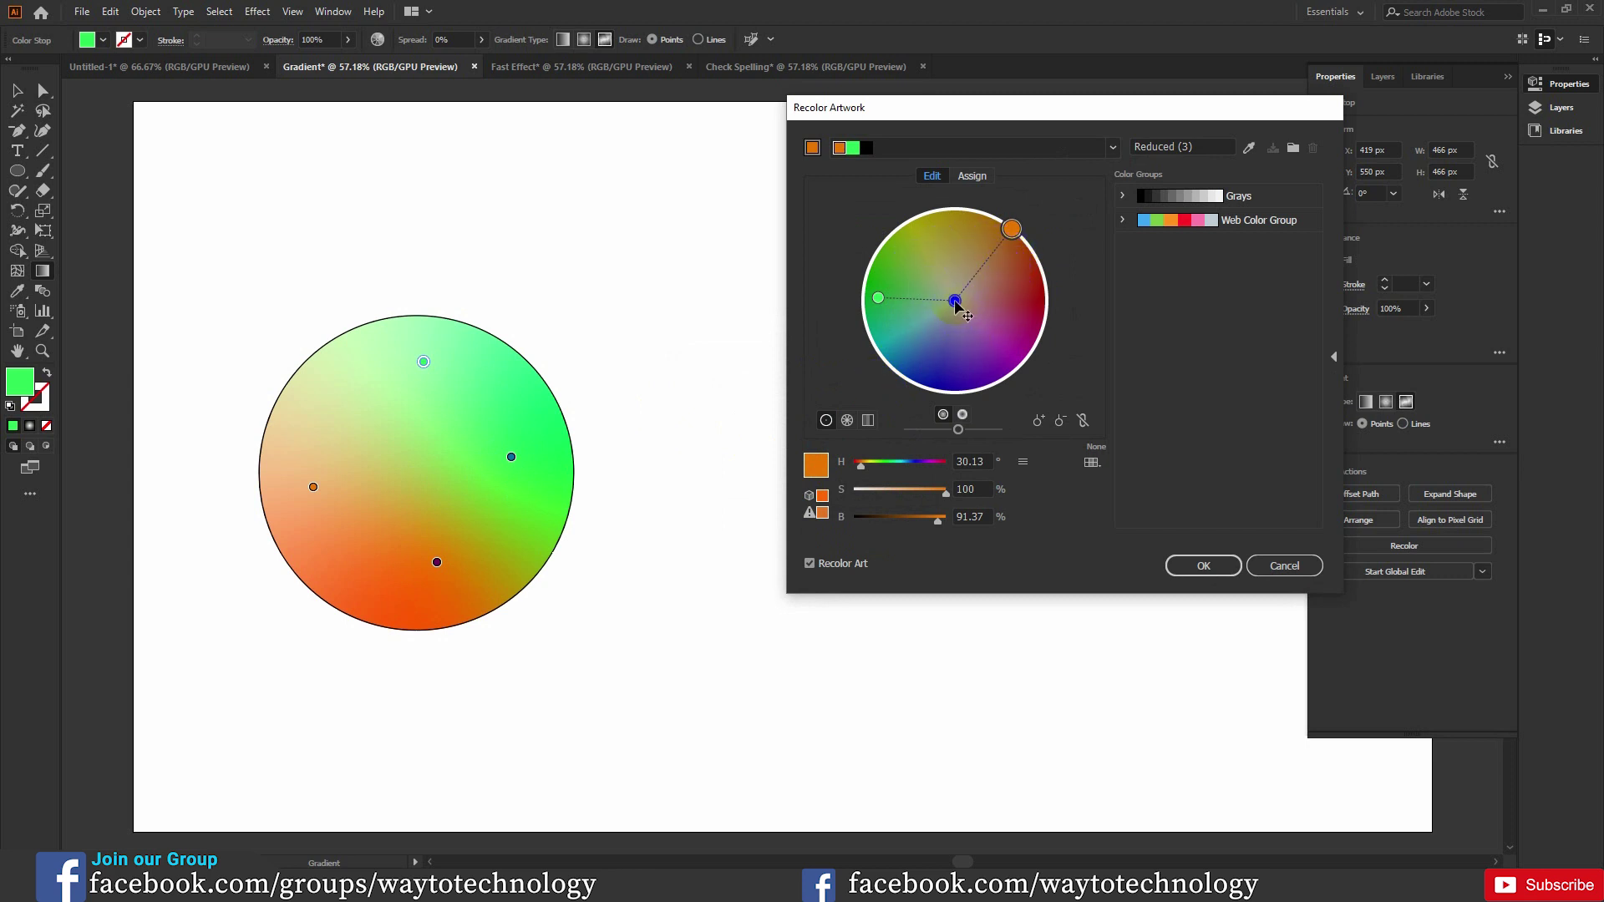
# - Drag harmony markers to shift green toward yellow and desaturate orange
pyautogui.moveTo(955, 302); pyautogui.dragTo(936, 363)
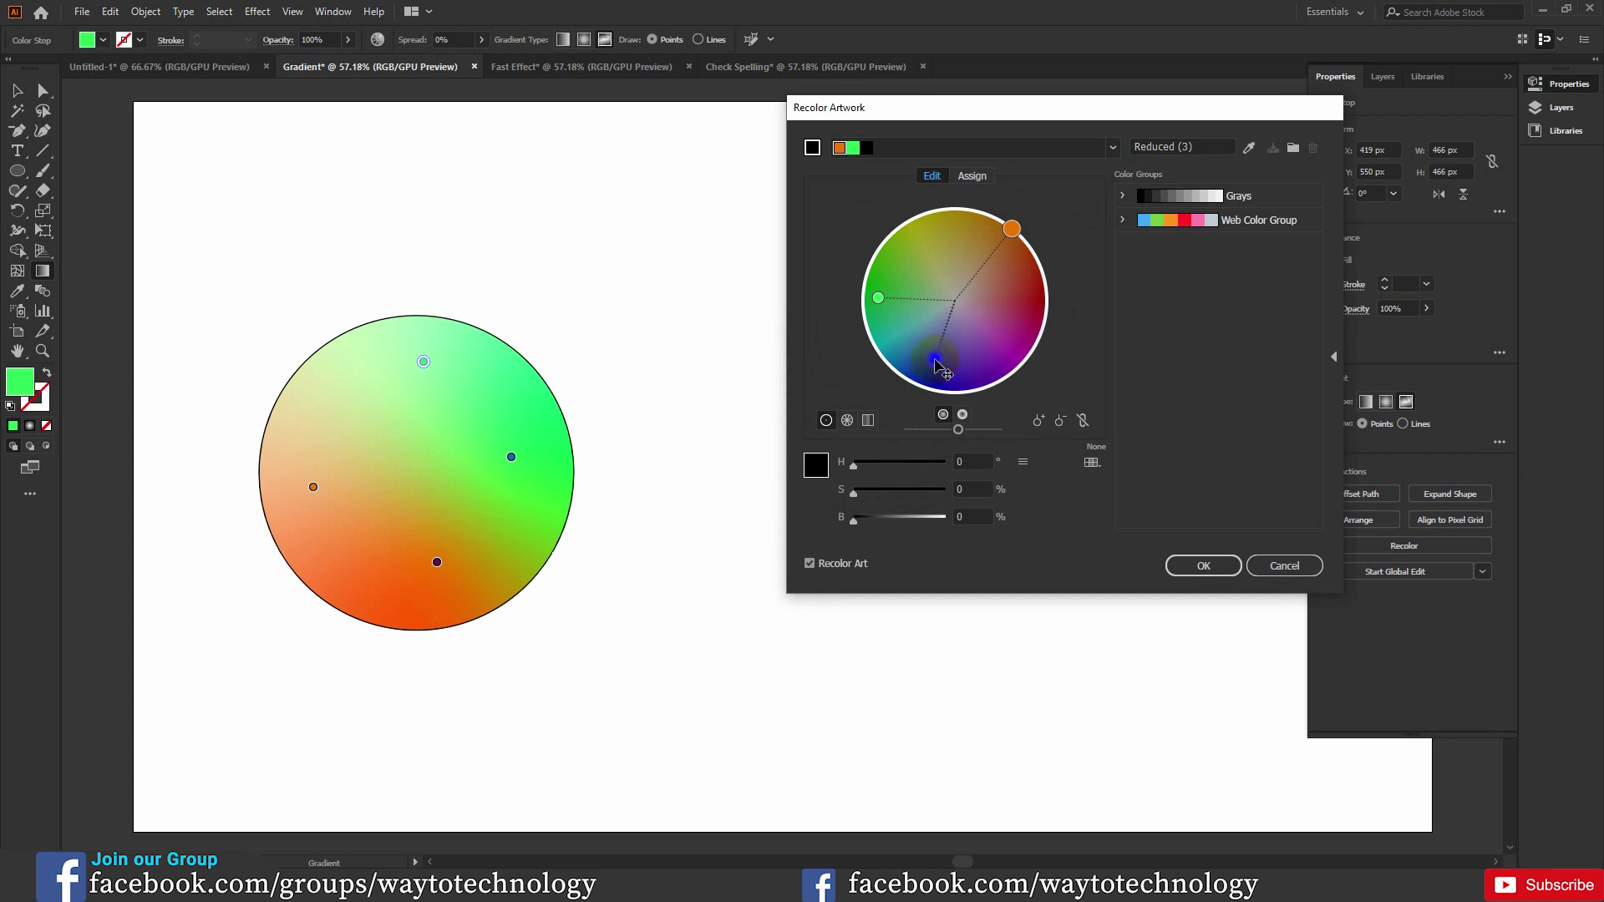
pyautogui.moveTo(878, 303); pyautogui.dragTo(895, 269)
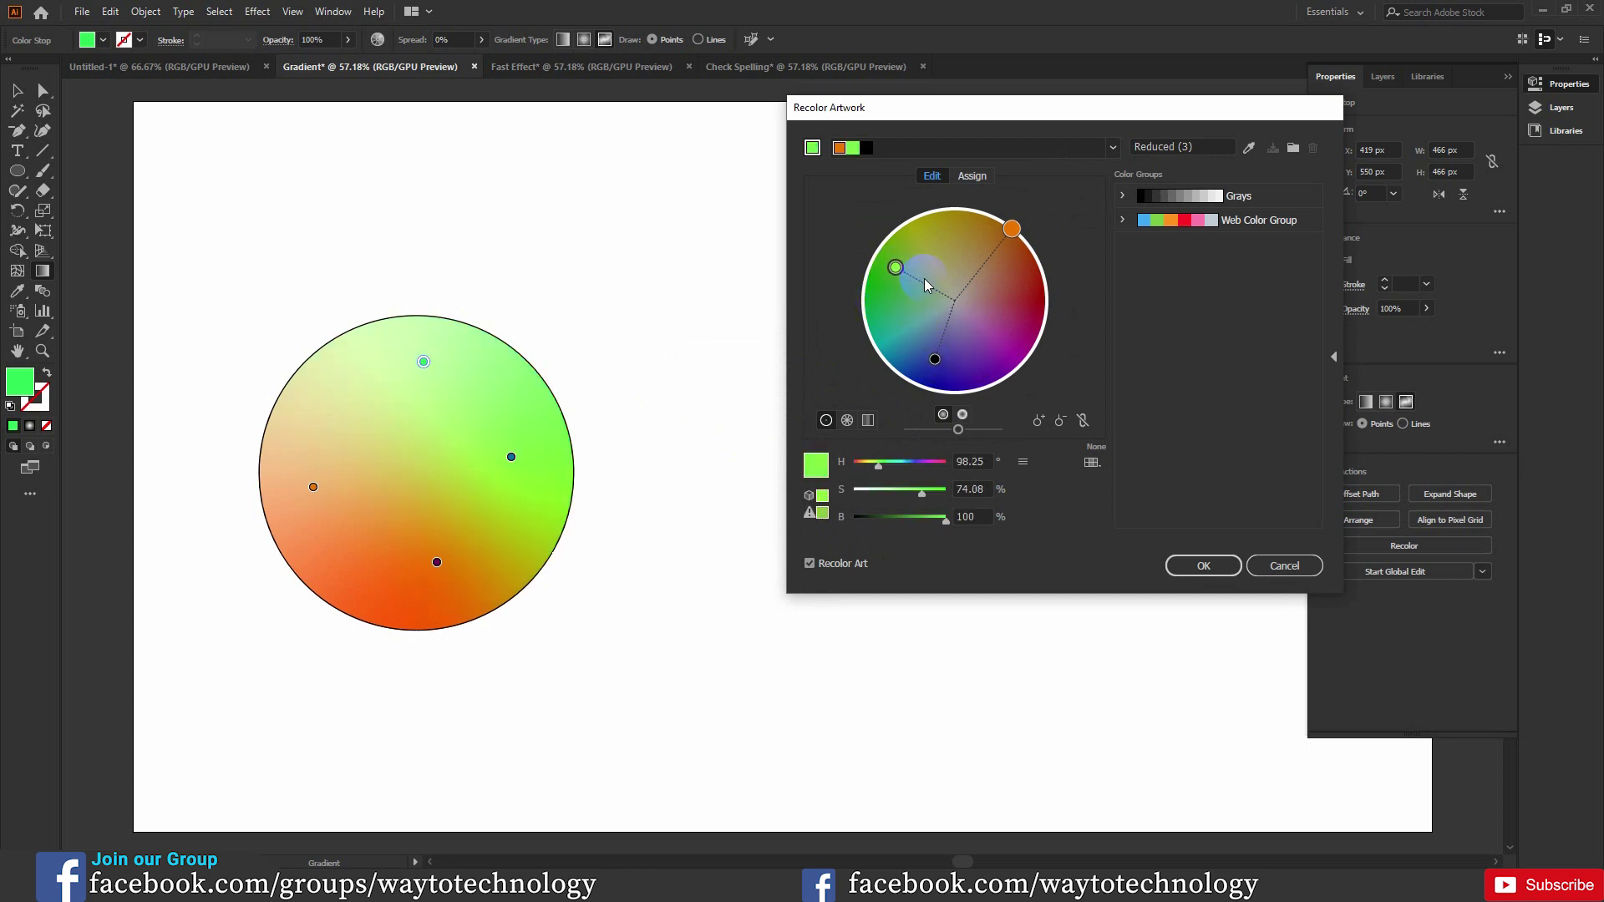
pyautogui.moveTo(1011, 229)
pyautogui.mouseDown()
pyautogui.moveTo(1020, 330)
pyautogui.moveTo(987, 246)
pyautogui.mouseUp()
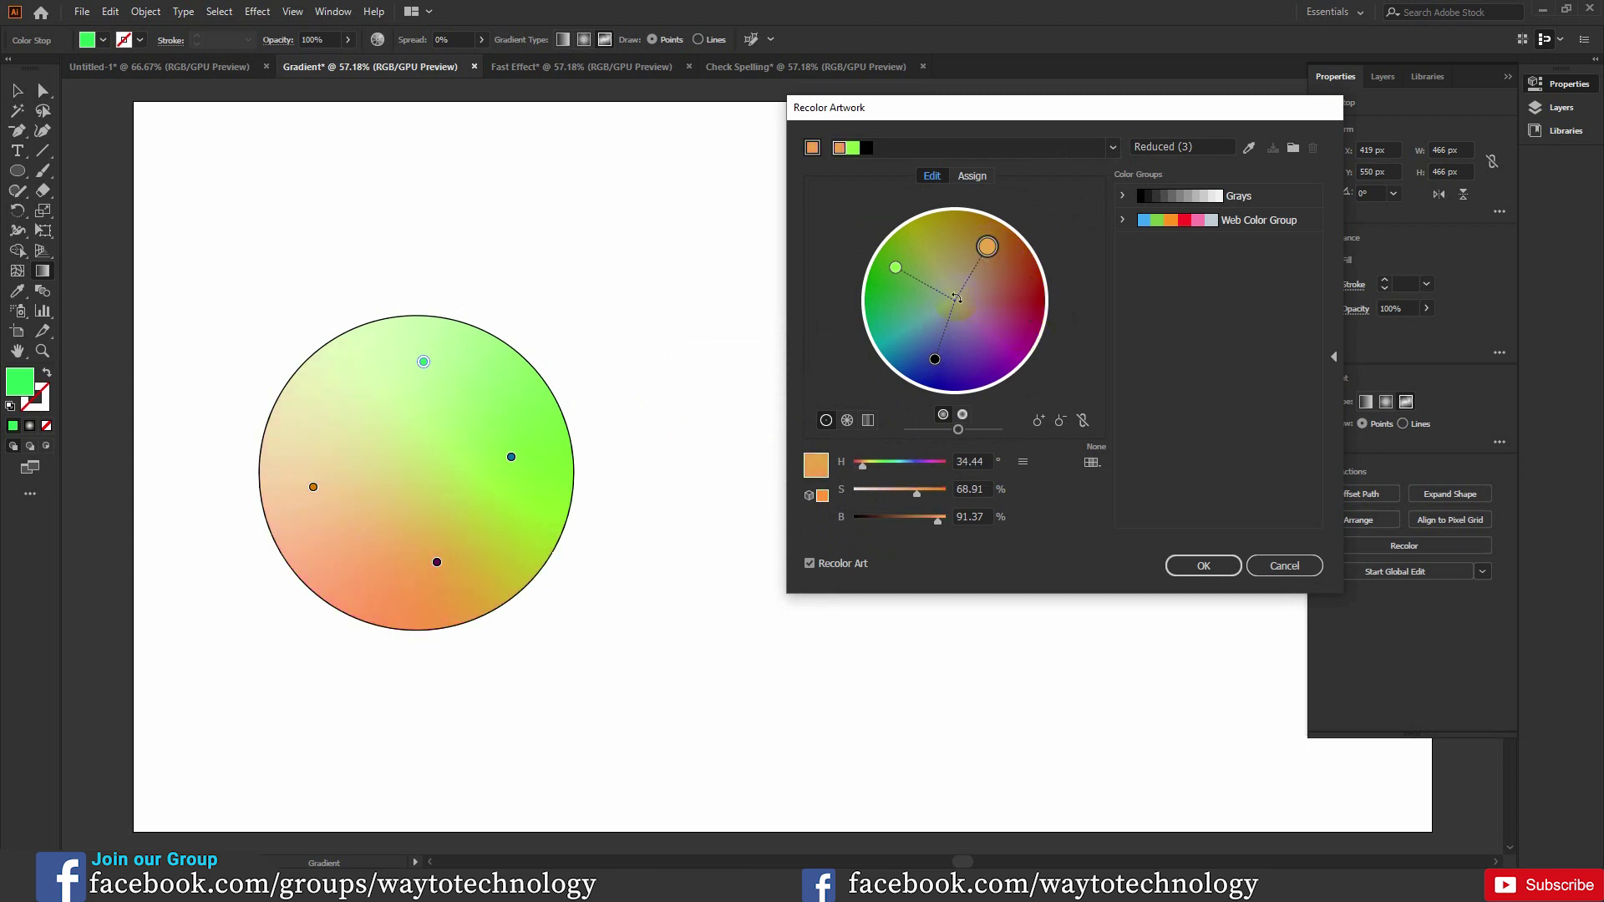
pyautogui.click(954, 305)
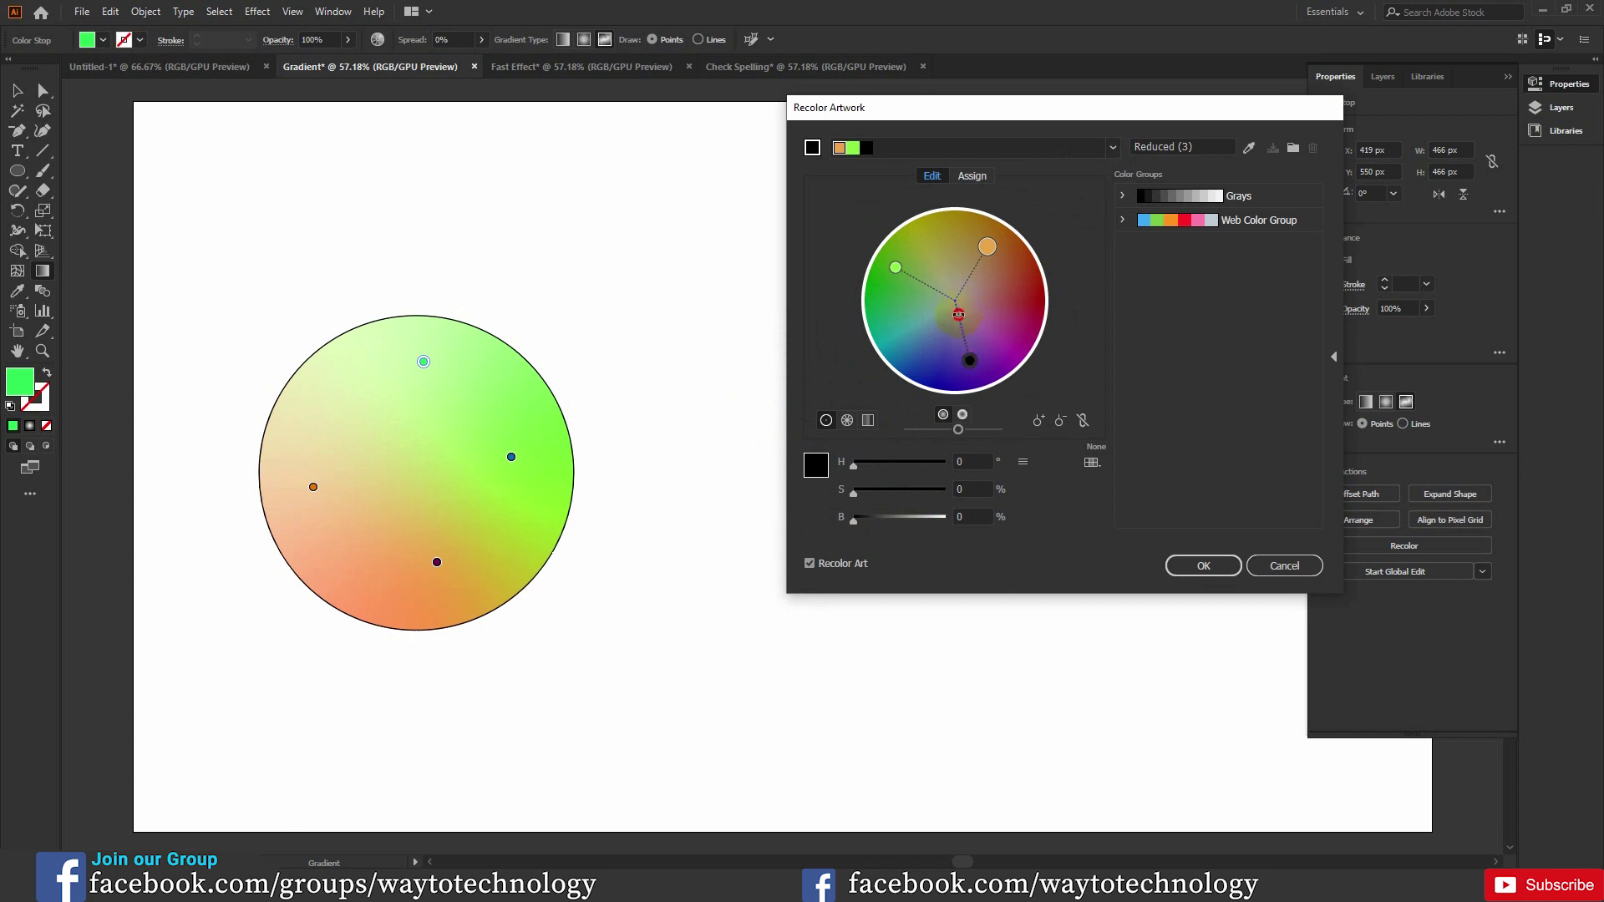
pyautogui.moveTo(987, 249)
pyautogui.mouseDown()
pyautogui.moveTo(949, 243)
pyautogui.moveTo(884, 288)
pyautogui.mouseUp()
# - Turn the top colour back to orange and unlink the harmony colours
pyautogui.click(1060, 417)
pyautogui.click(1080, 420)
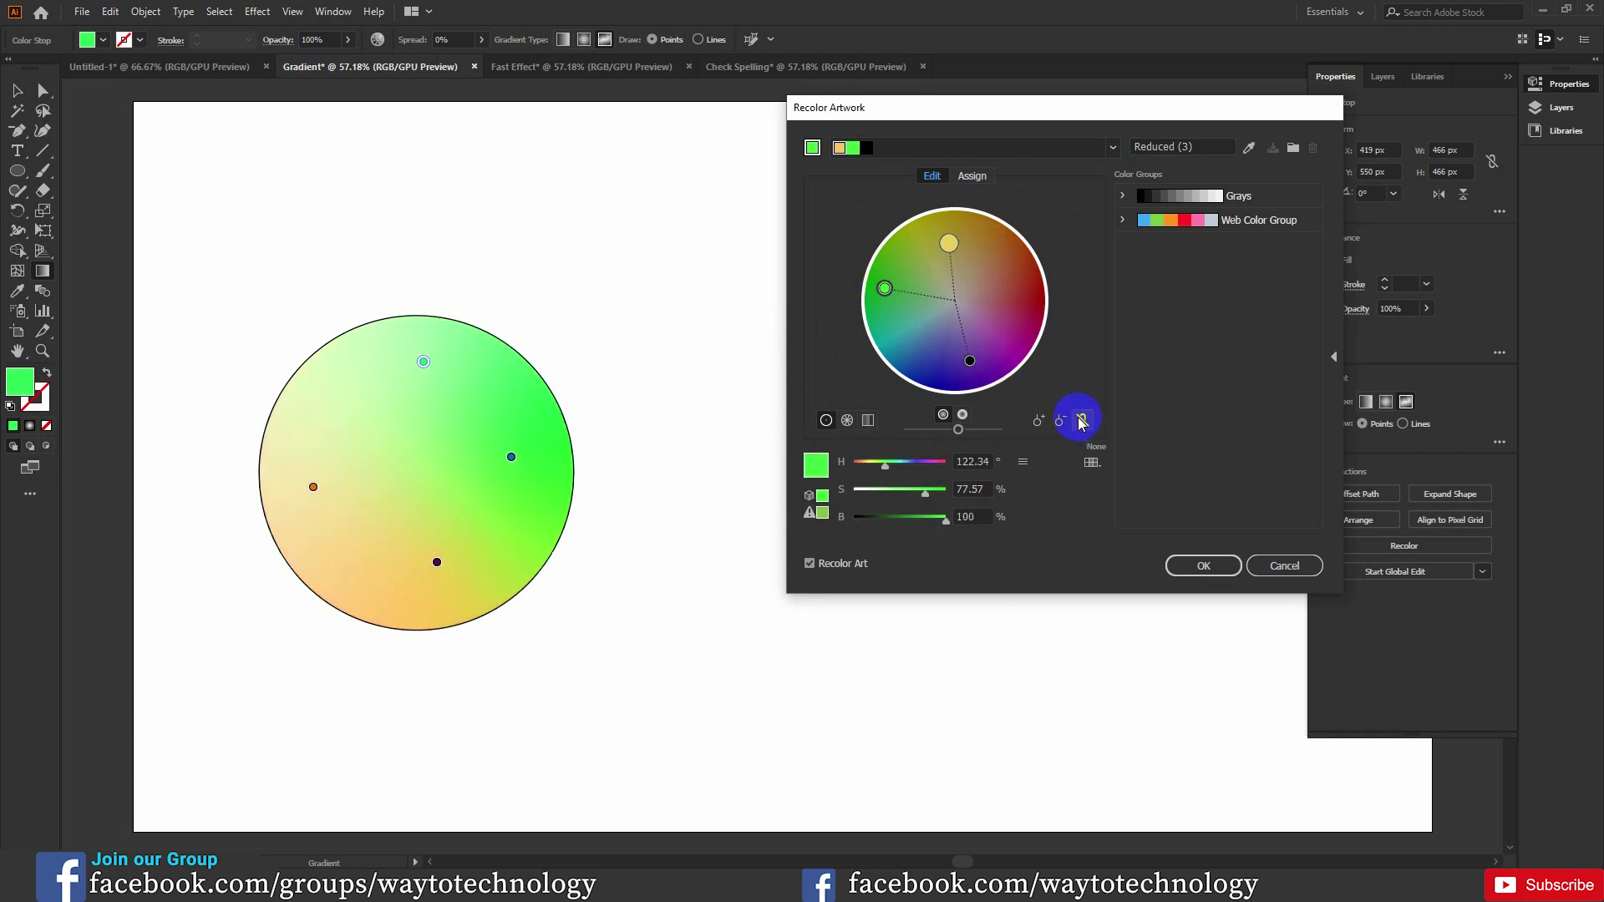
pyautogui.click(971, 355)
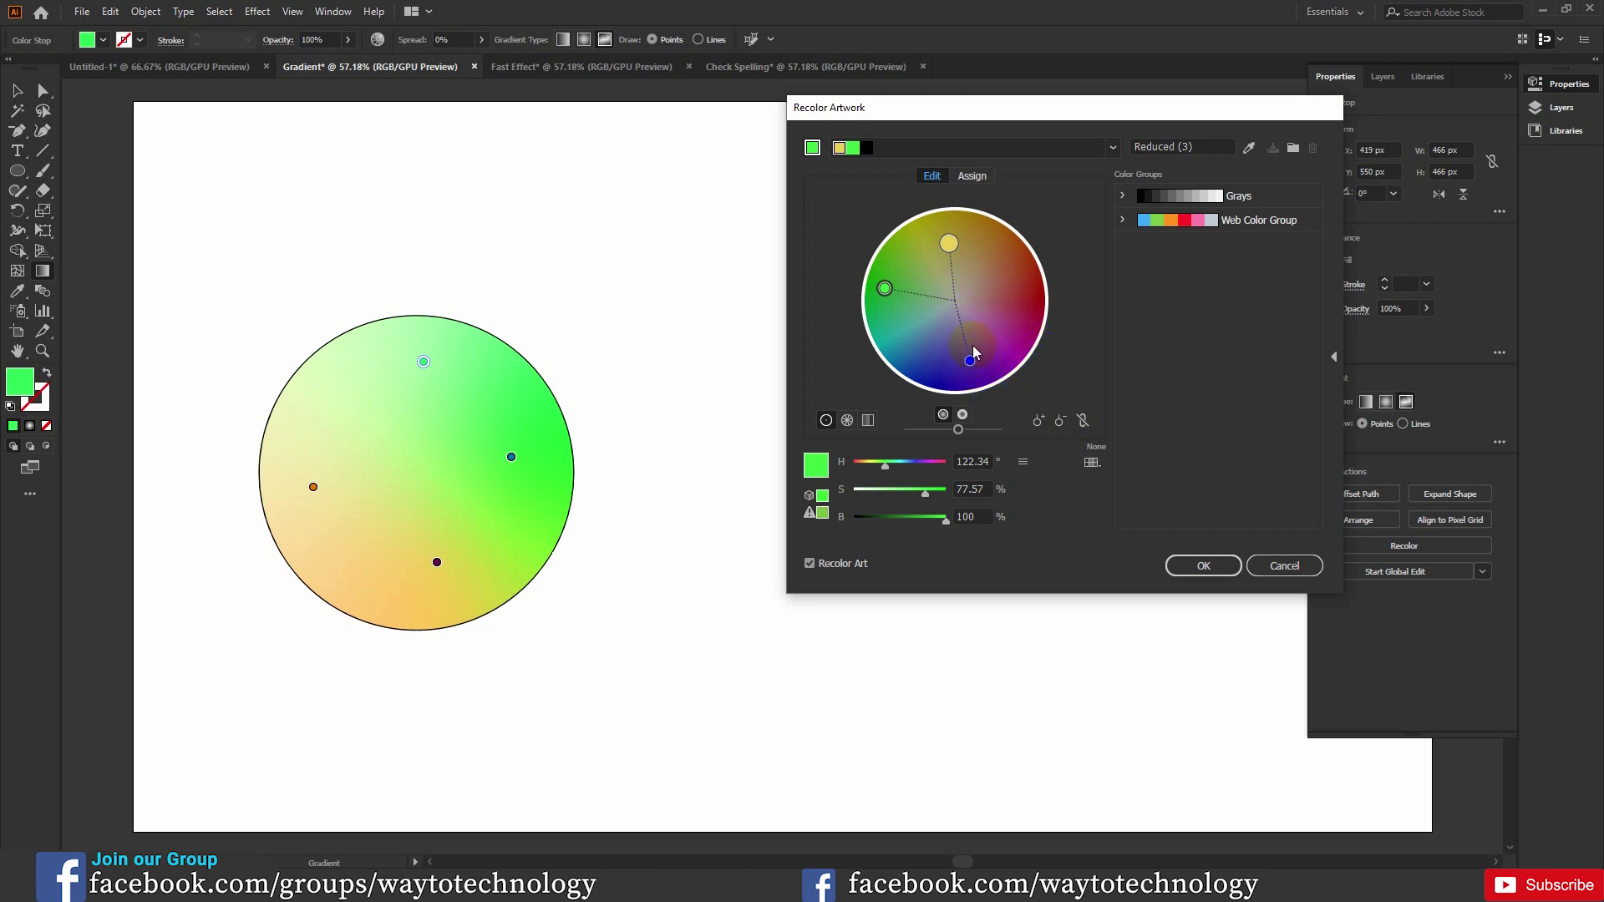
pyautogui.click(970, 352)
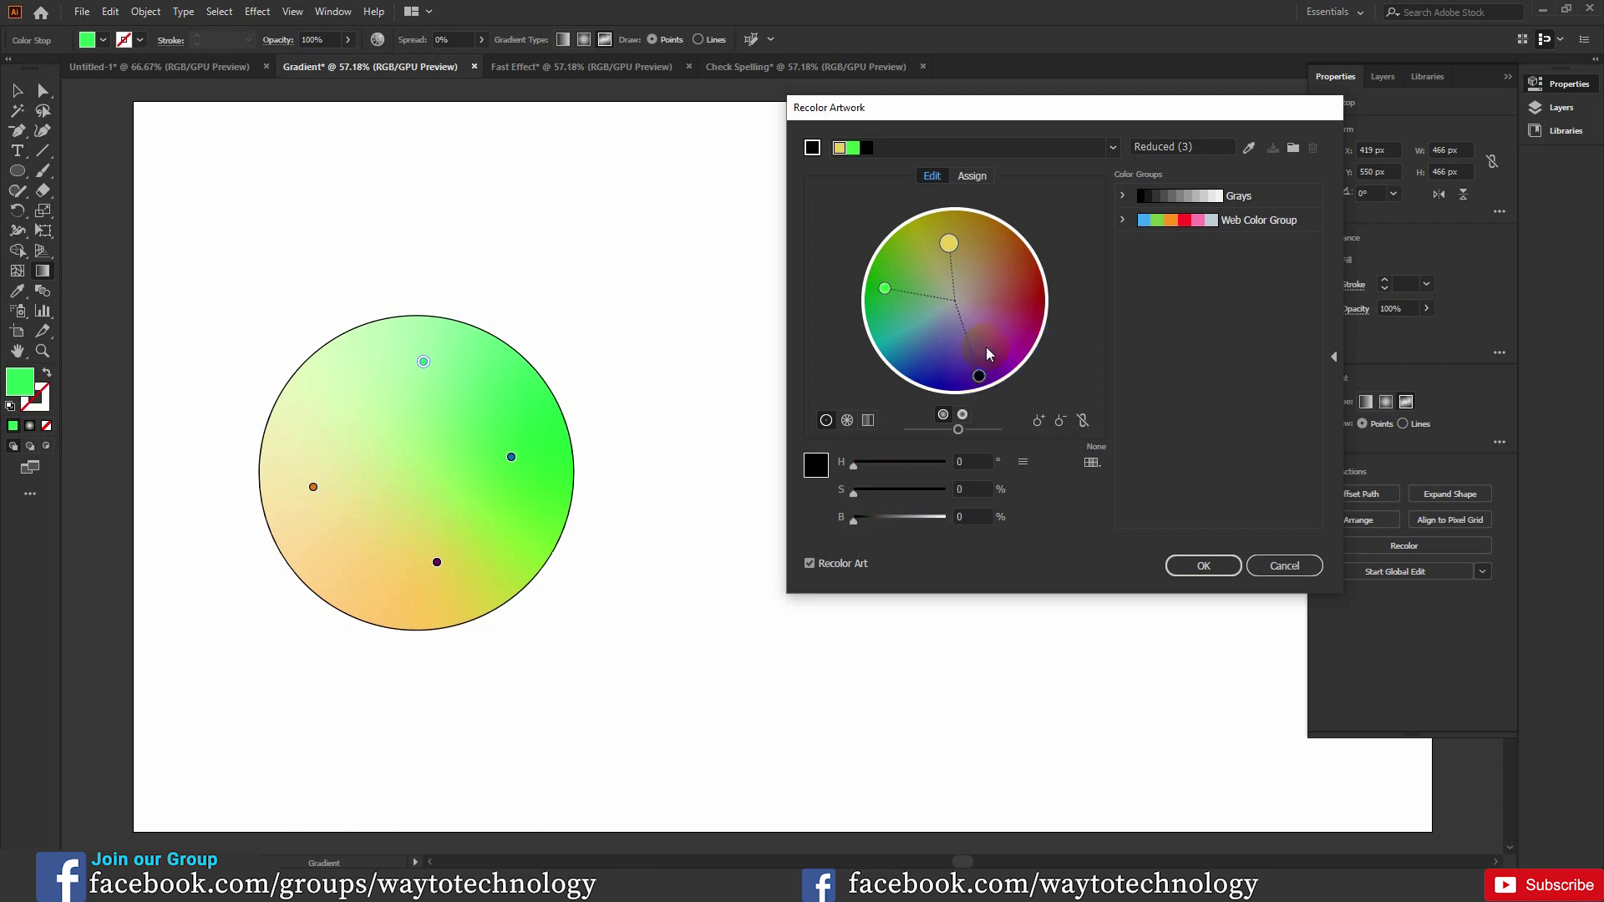
pyautogui.moveTo(954, 254)
pyautogui.mouseDown()
pyautogui.moveTo(994, 255)
pyautogui.moveTo(906, 261)
pyautogui.moveTo(895, 294)
pyautogui.moveTo(874, 273)
pyautogui.moveTo(963, 251)
pyautogui.mouseUp()
pyautogui.click(1082, 420)
# - Give the main colour a yellow hue and raise its saturation (H 43.17, S 66, B 88)
pyautogui.click(971, 462)
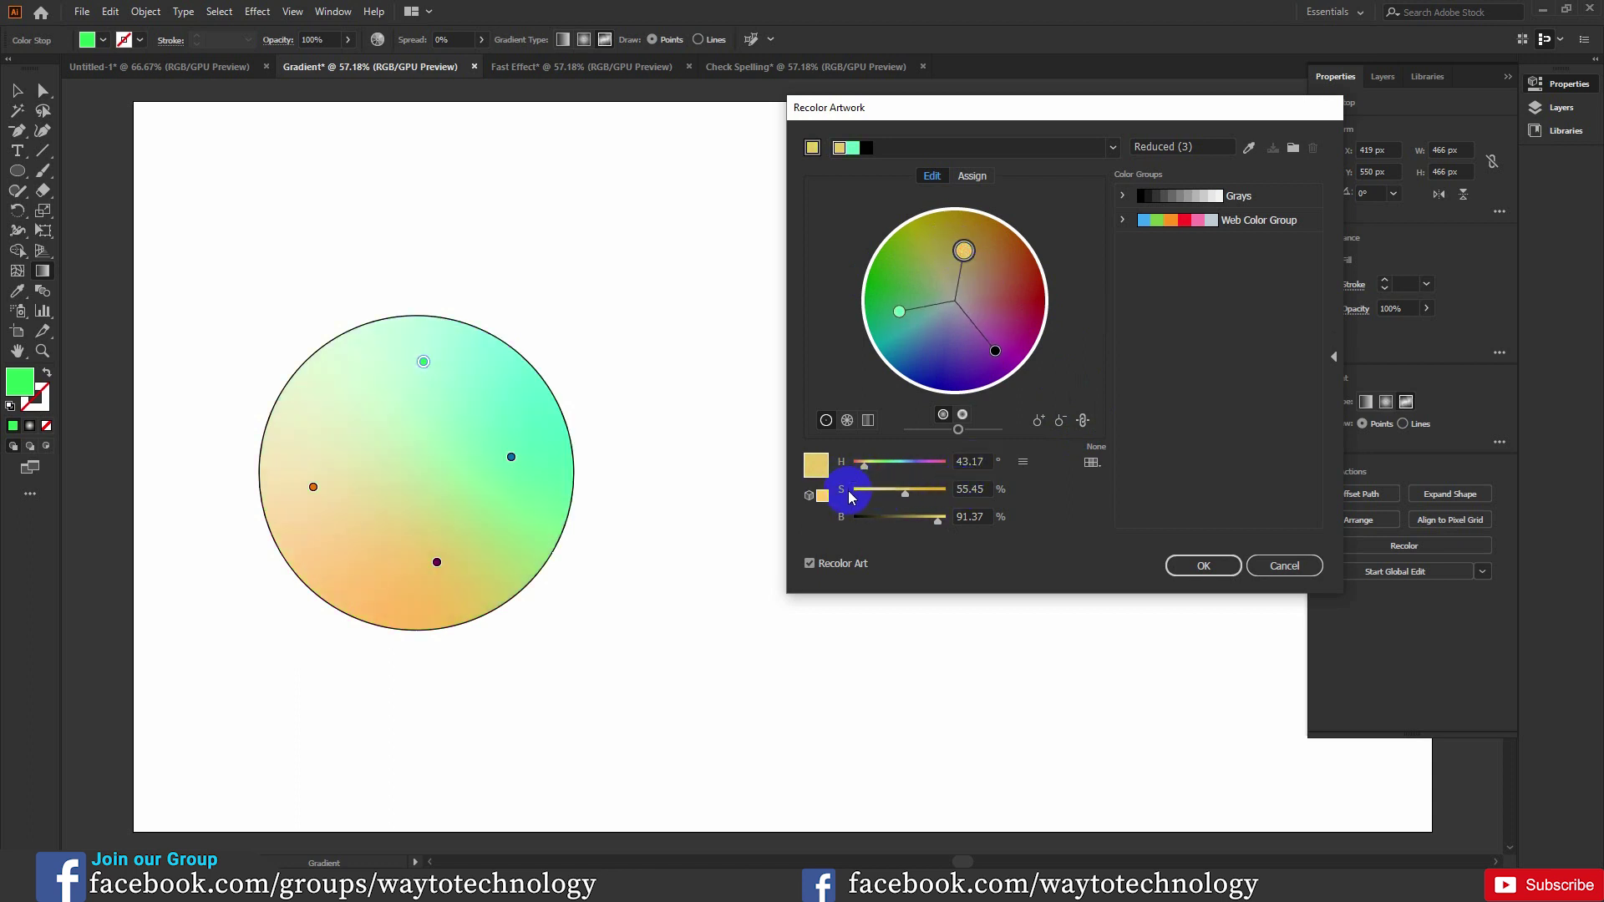
pyautogui.moveTo(907, 498); pyautogui.dragTo(934, 530)
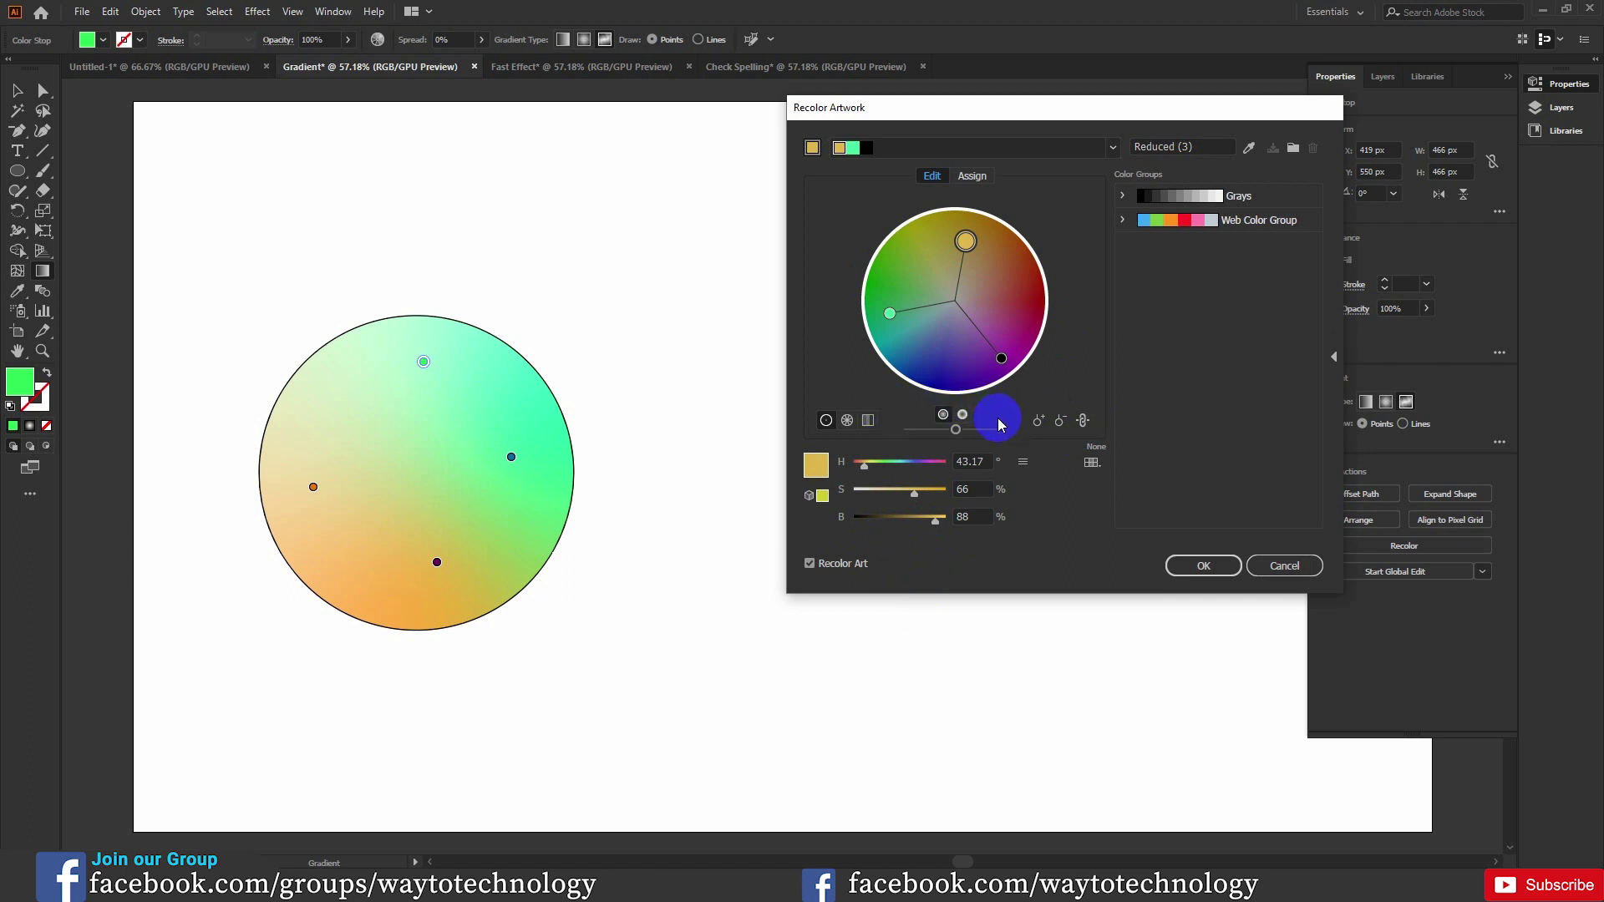
pyautogui.click(875, 424)
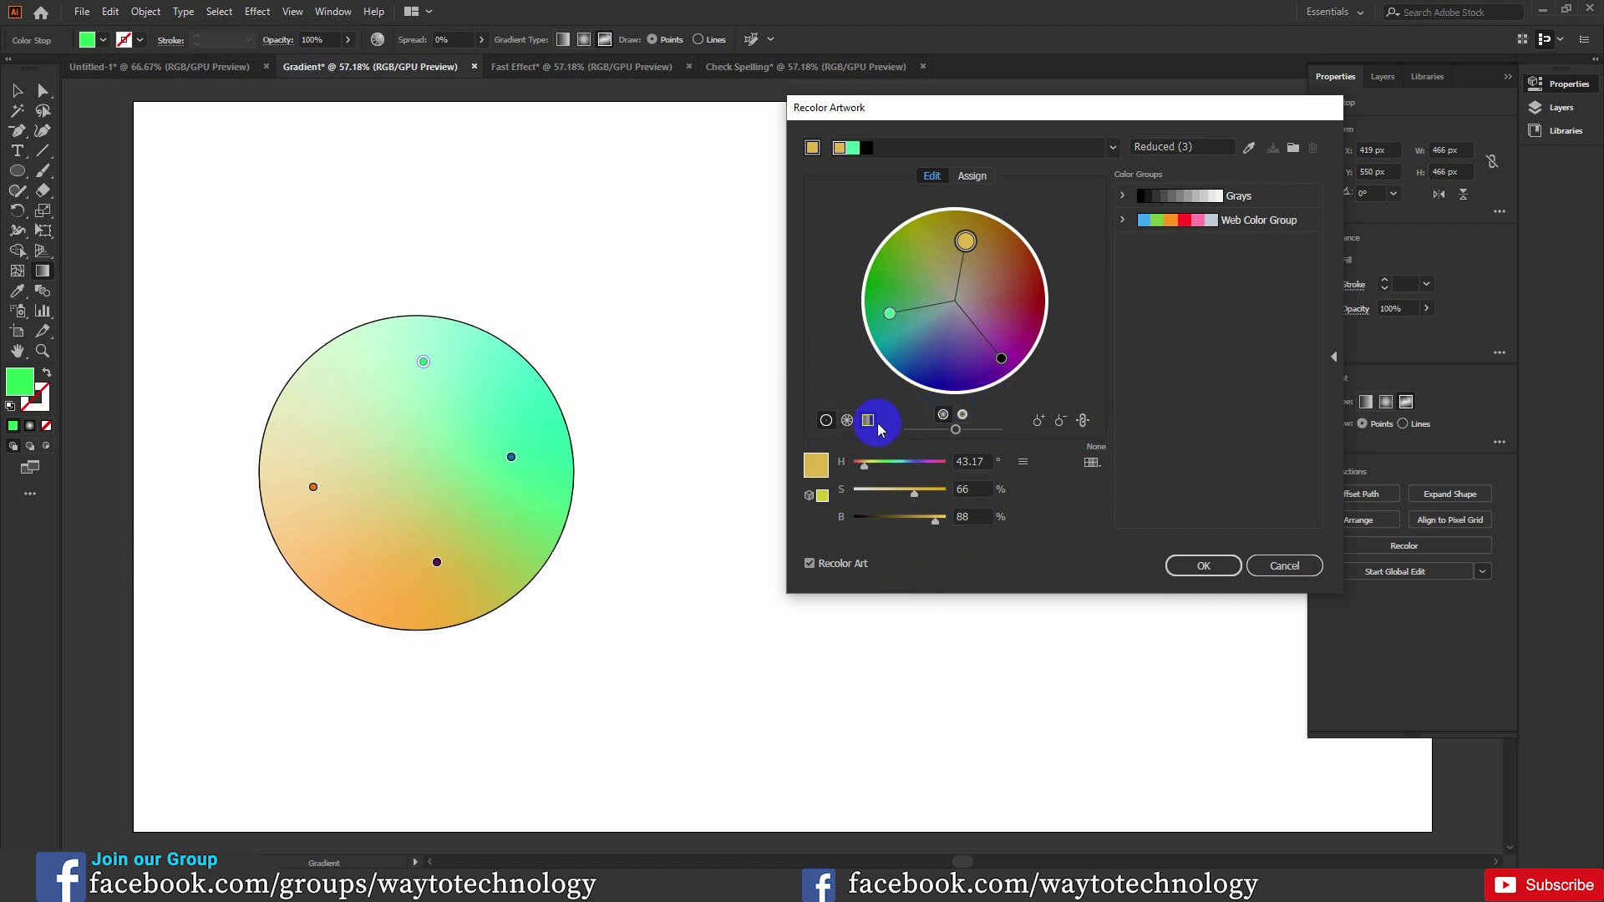
pyautogui.click(983, 183)
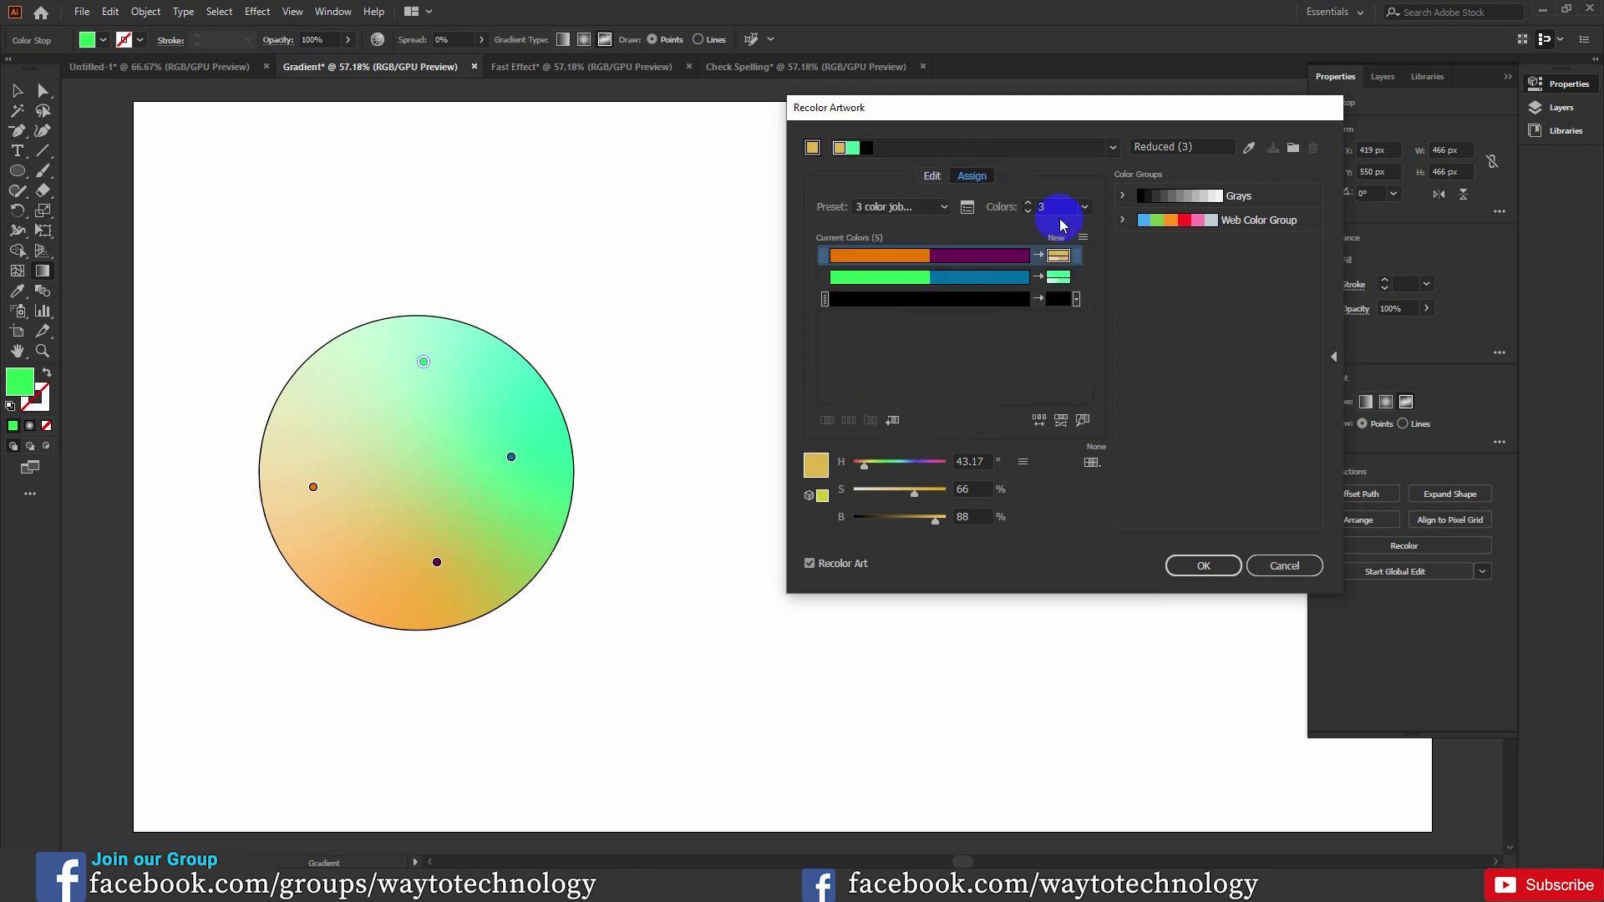
# - Cancel Recolor Artwork and delete the green point from the freeform gradient
pyautogui.click(1274, 568)
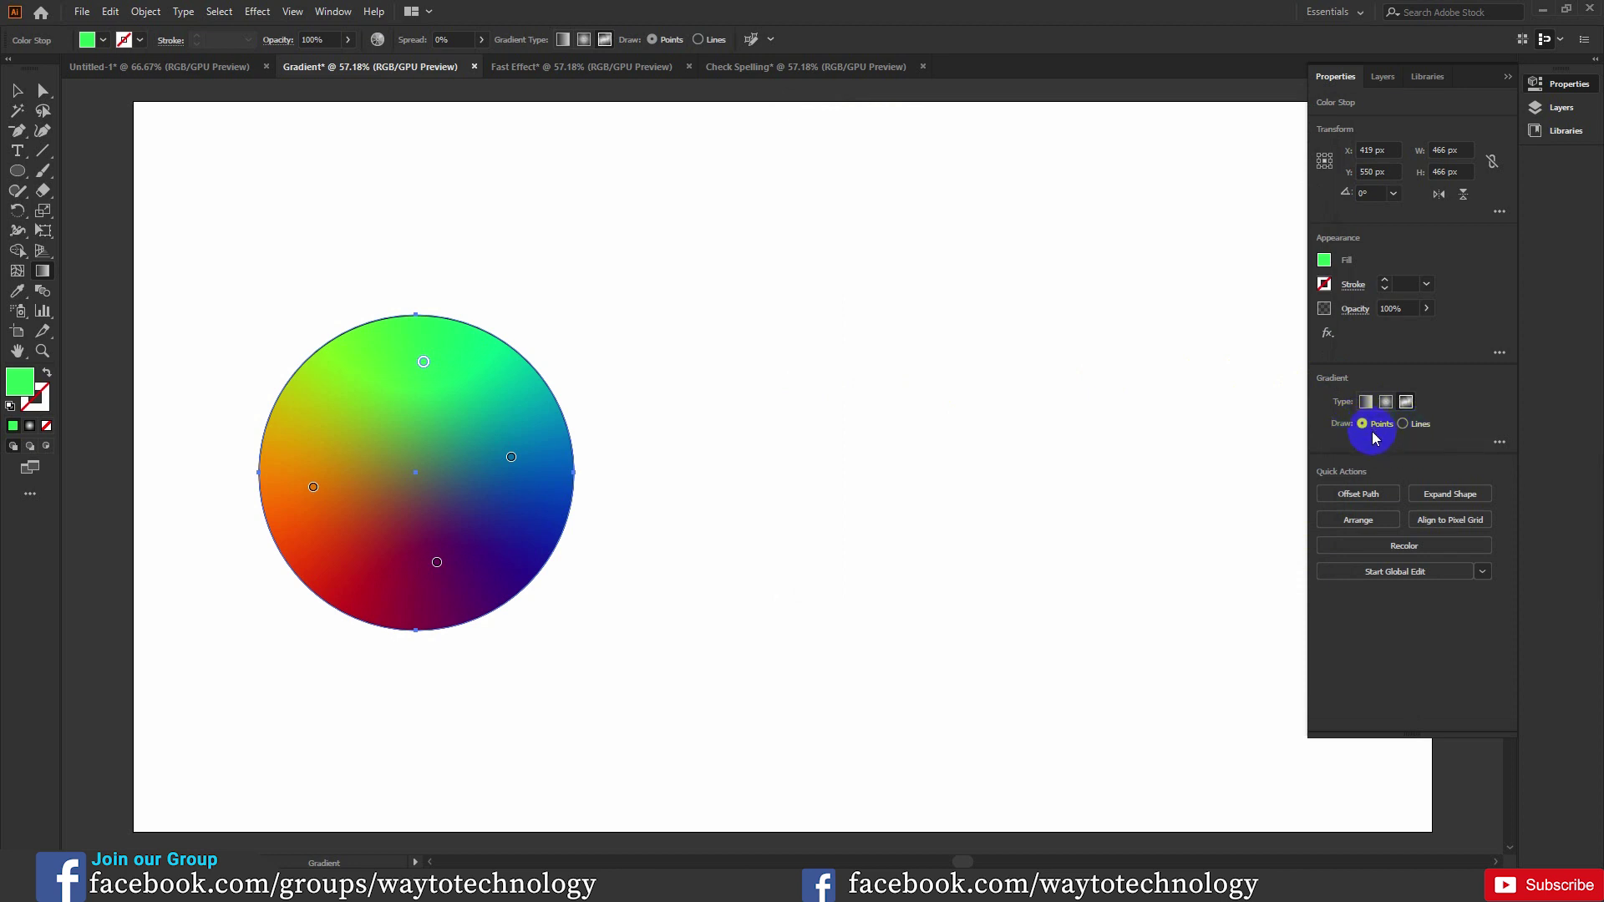
pyautogui.moveTo(424, 364); pyautogui.dragTo(416, 451)
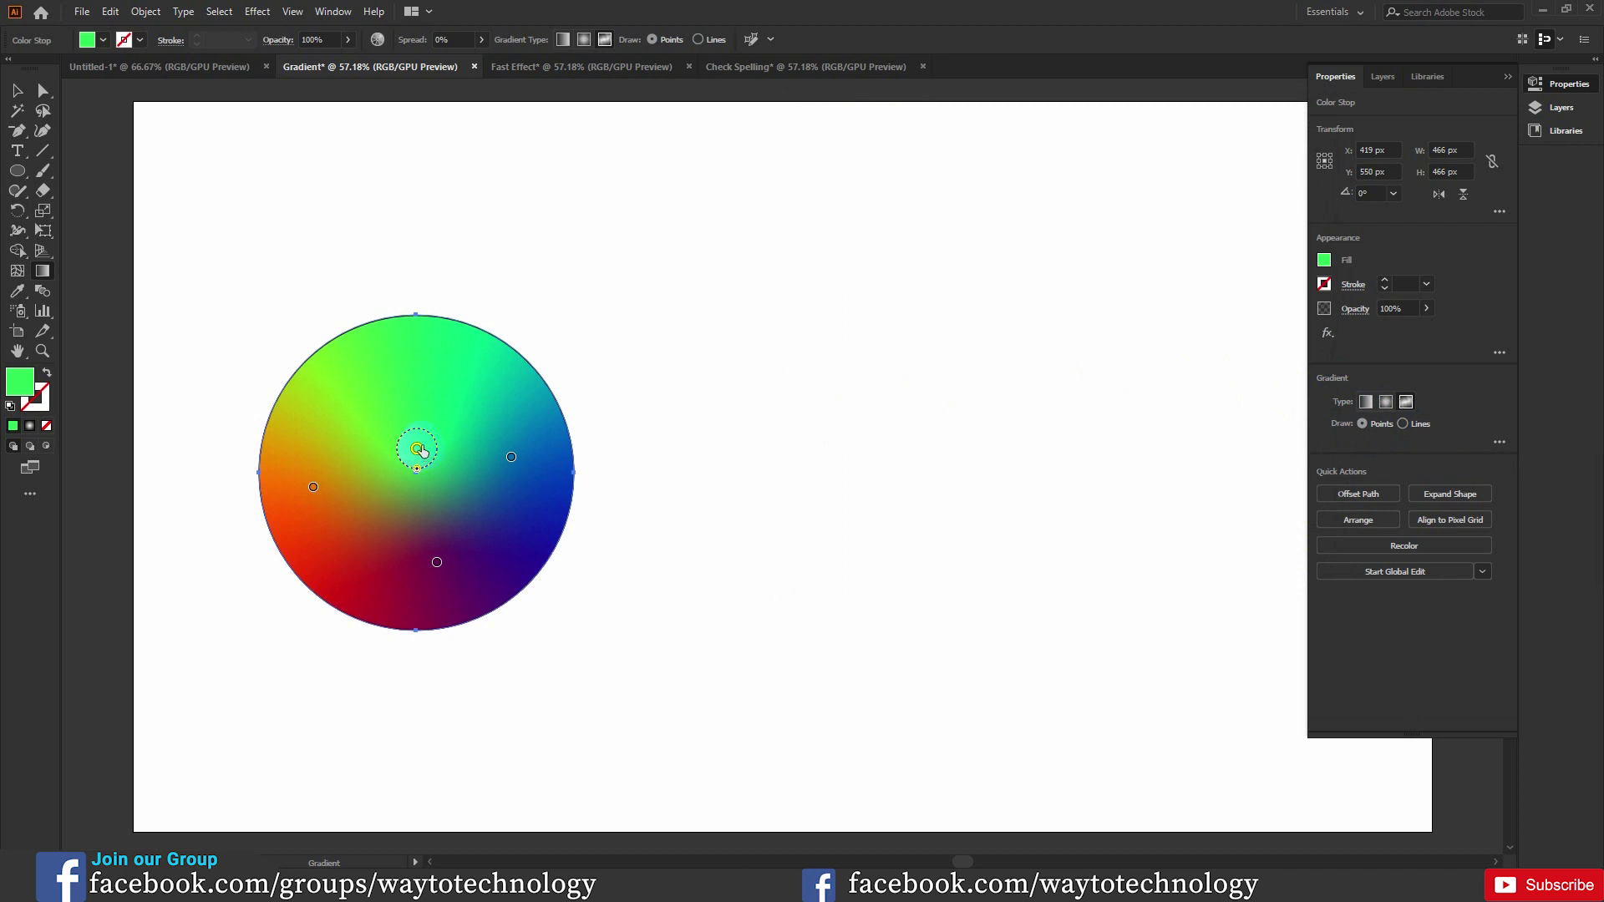
pyautogui.press('Delete')
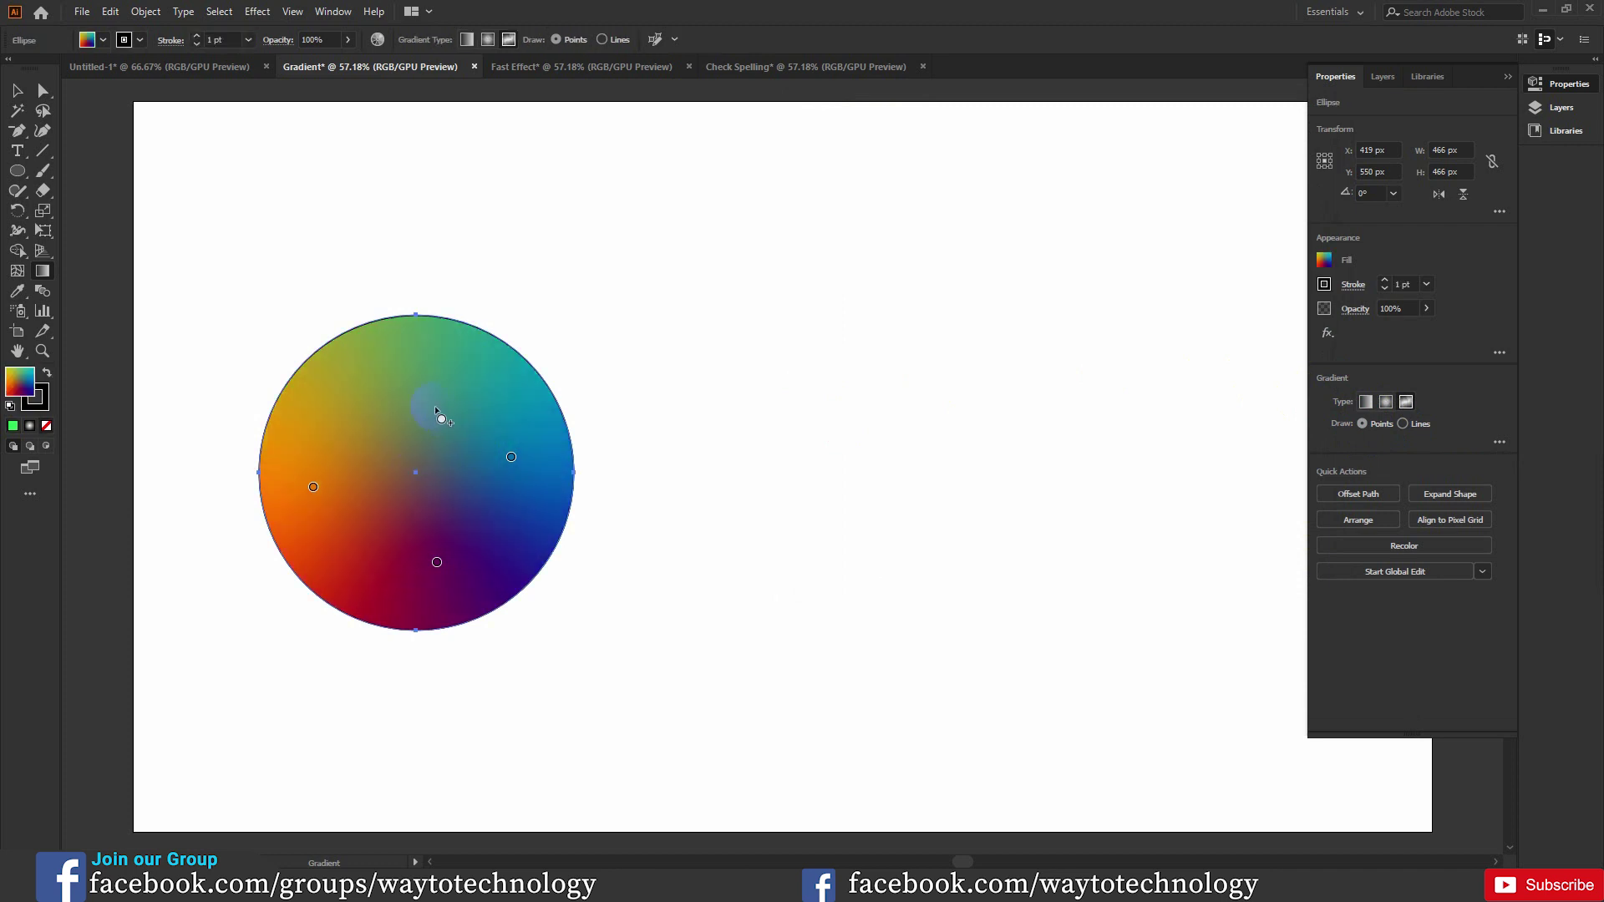
# - Add a white point and another point near the top, then delete the white one
pyautogui.click(412, 397)
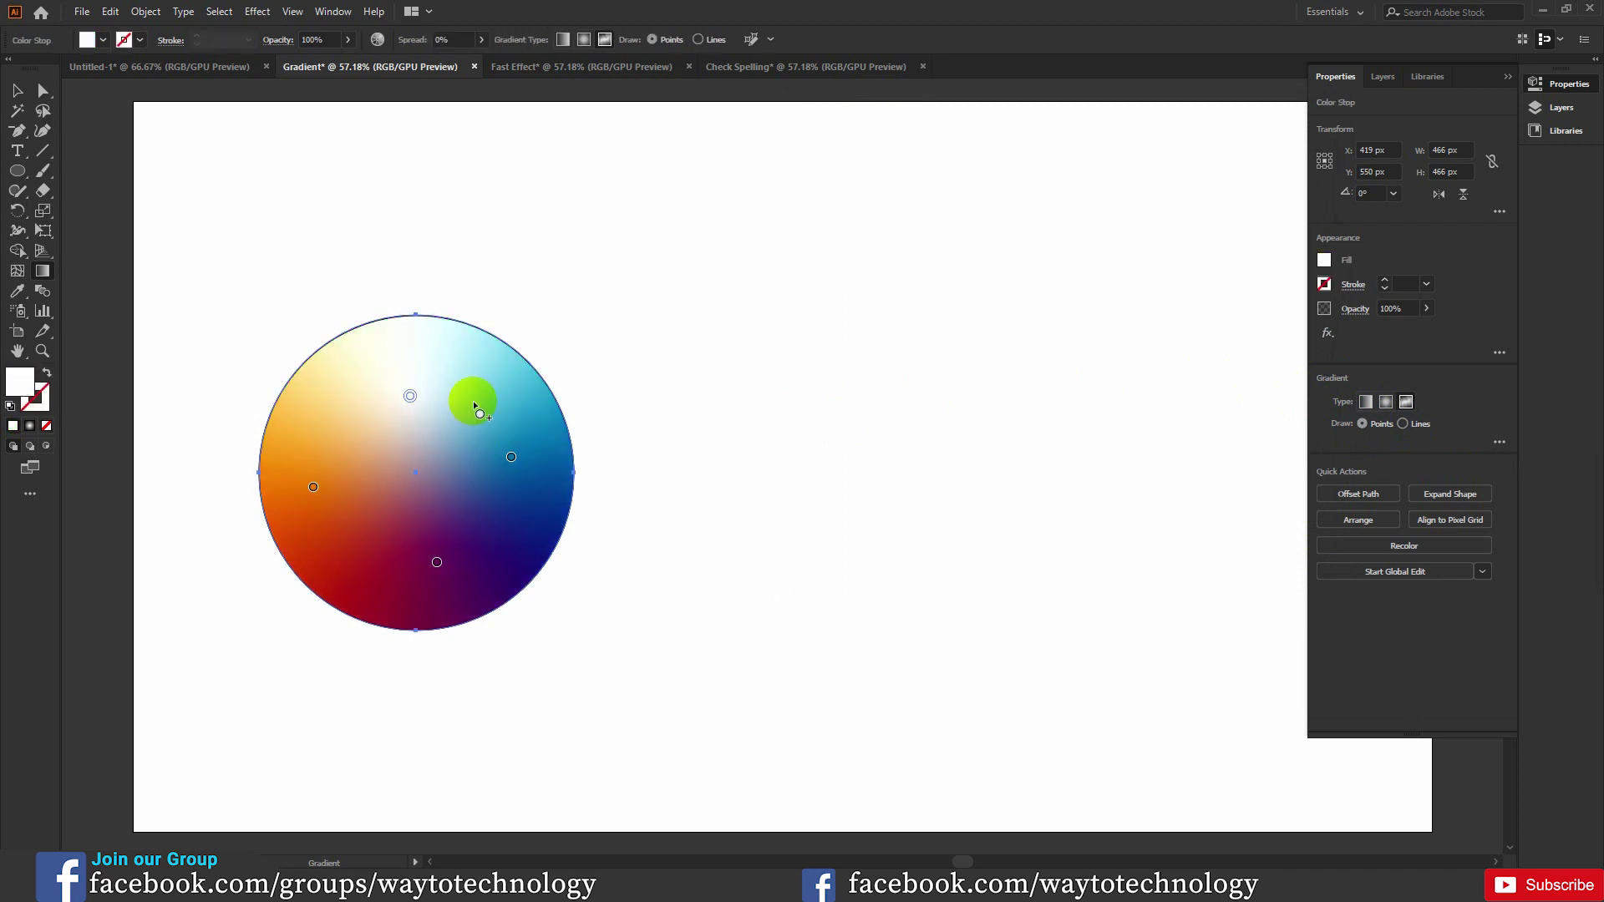
pyautogui.click(518, 398)
pyautogui.click(412, 397)
pyautogui.press('Delete')
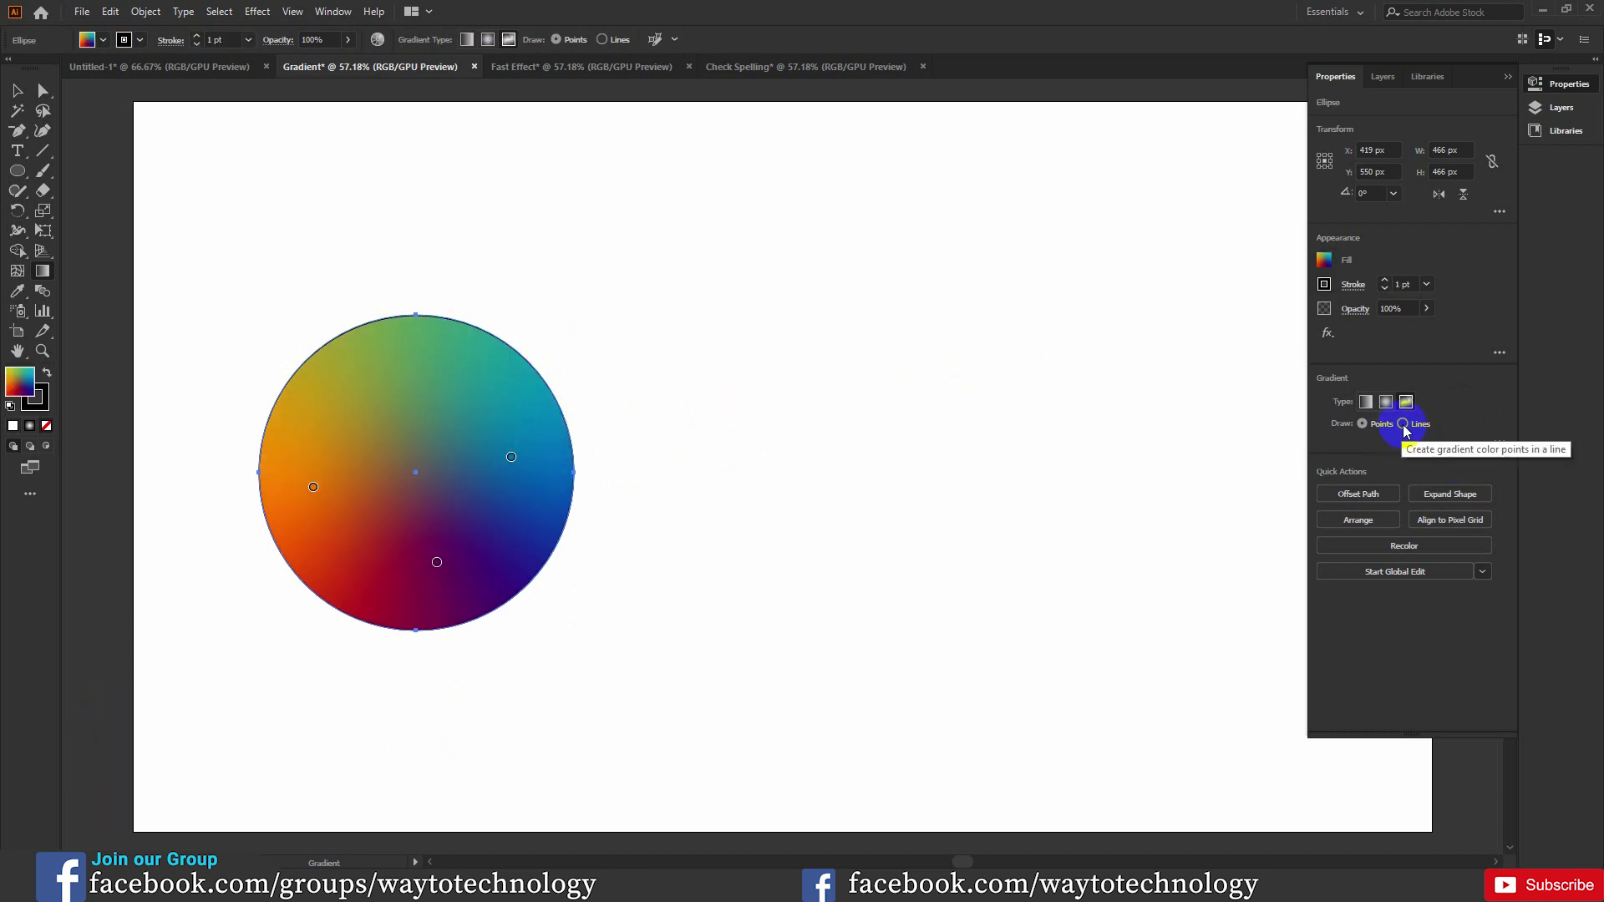
# - In Freeform Lines mode, place four colour stops in a closed loop inside the circle
pyautogui.click(1402, 423)
pyautogui.click(365, 415)
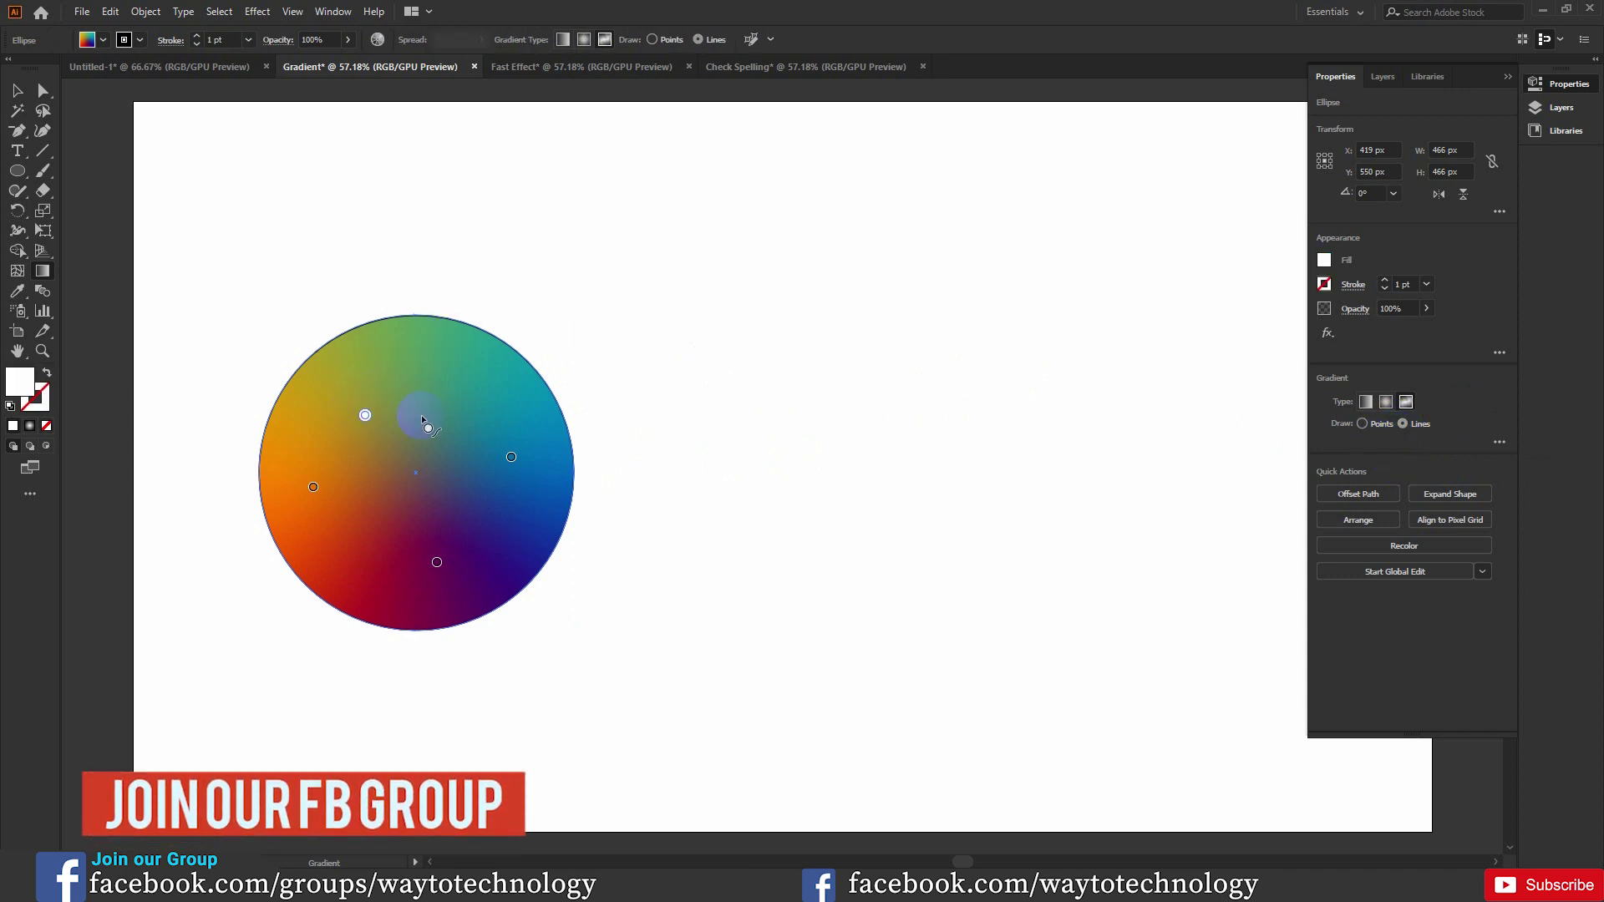
pyautogui.click(461, 436)
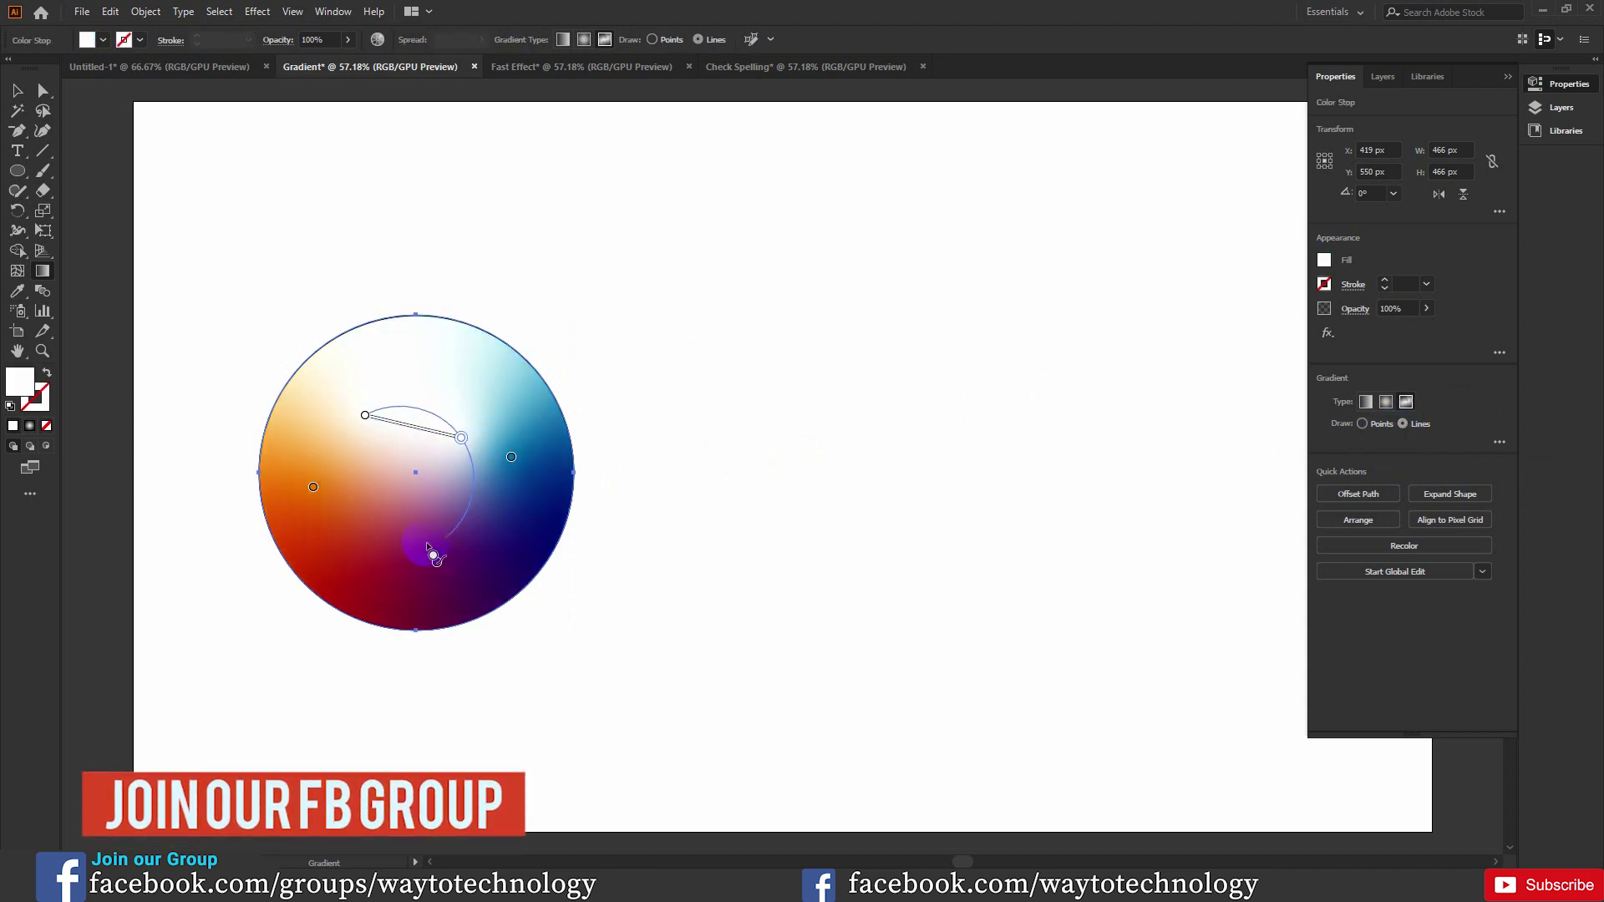
pyautogui.click(445, 537)
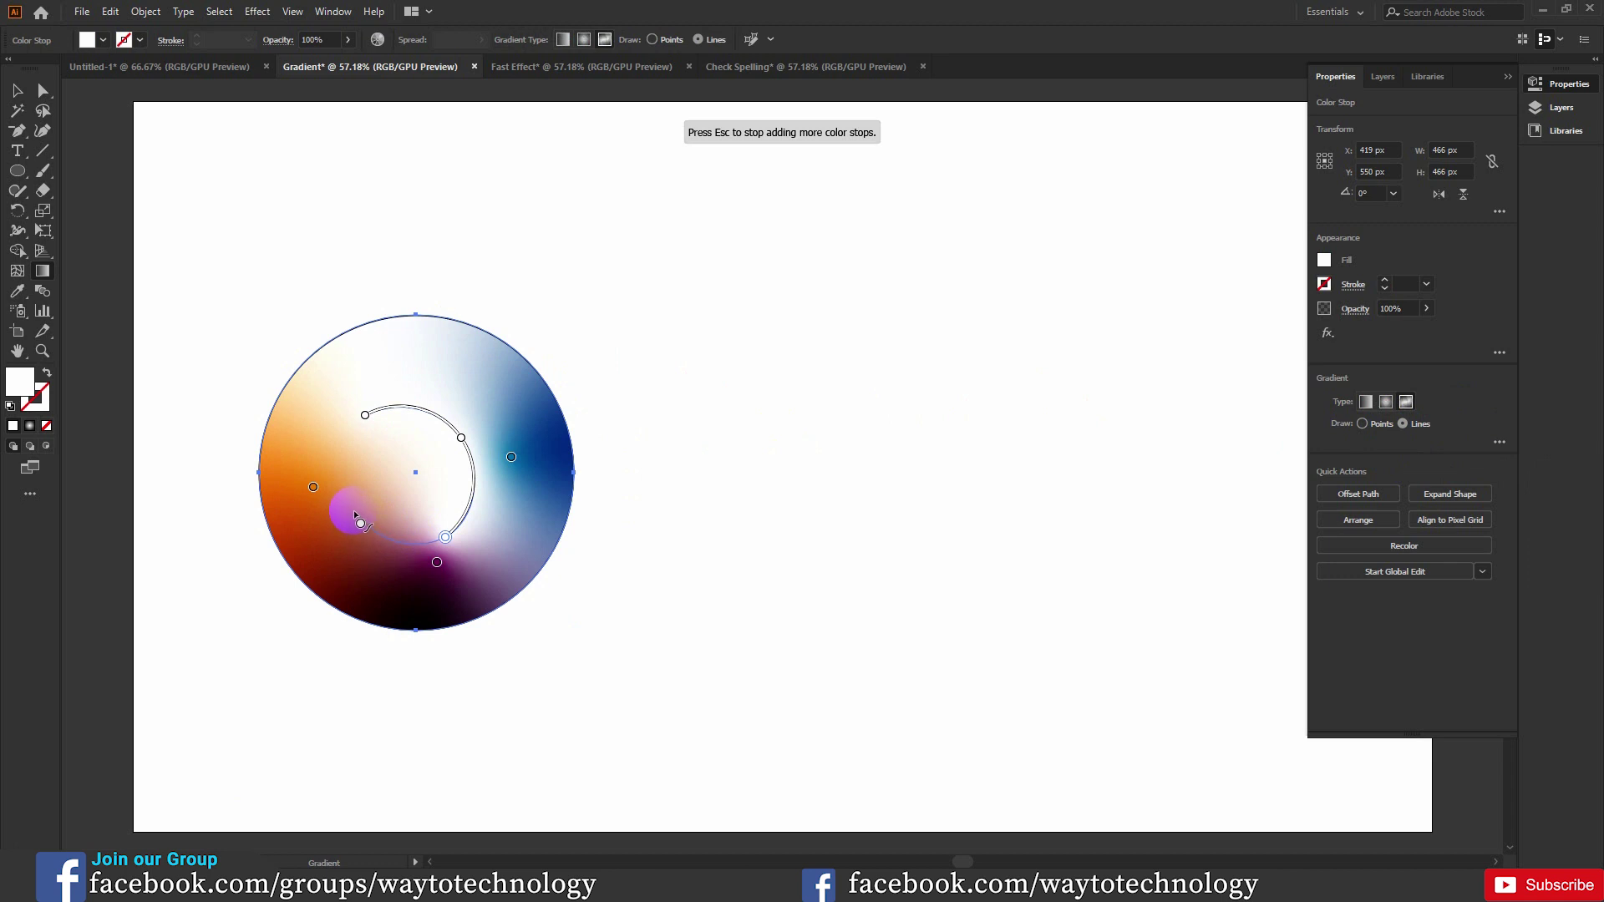
pyautogui.click(351, 508)
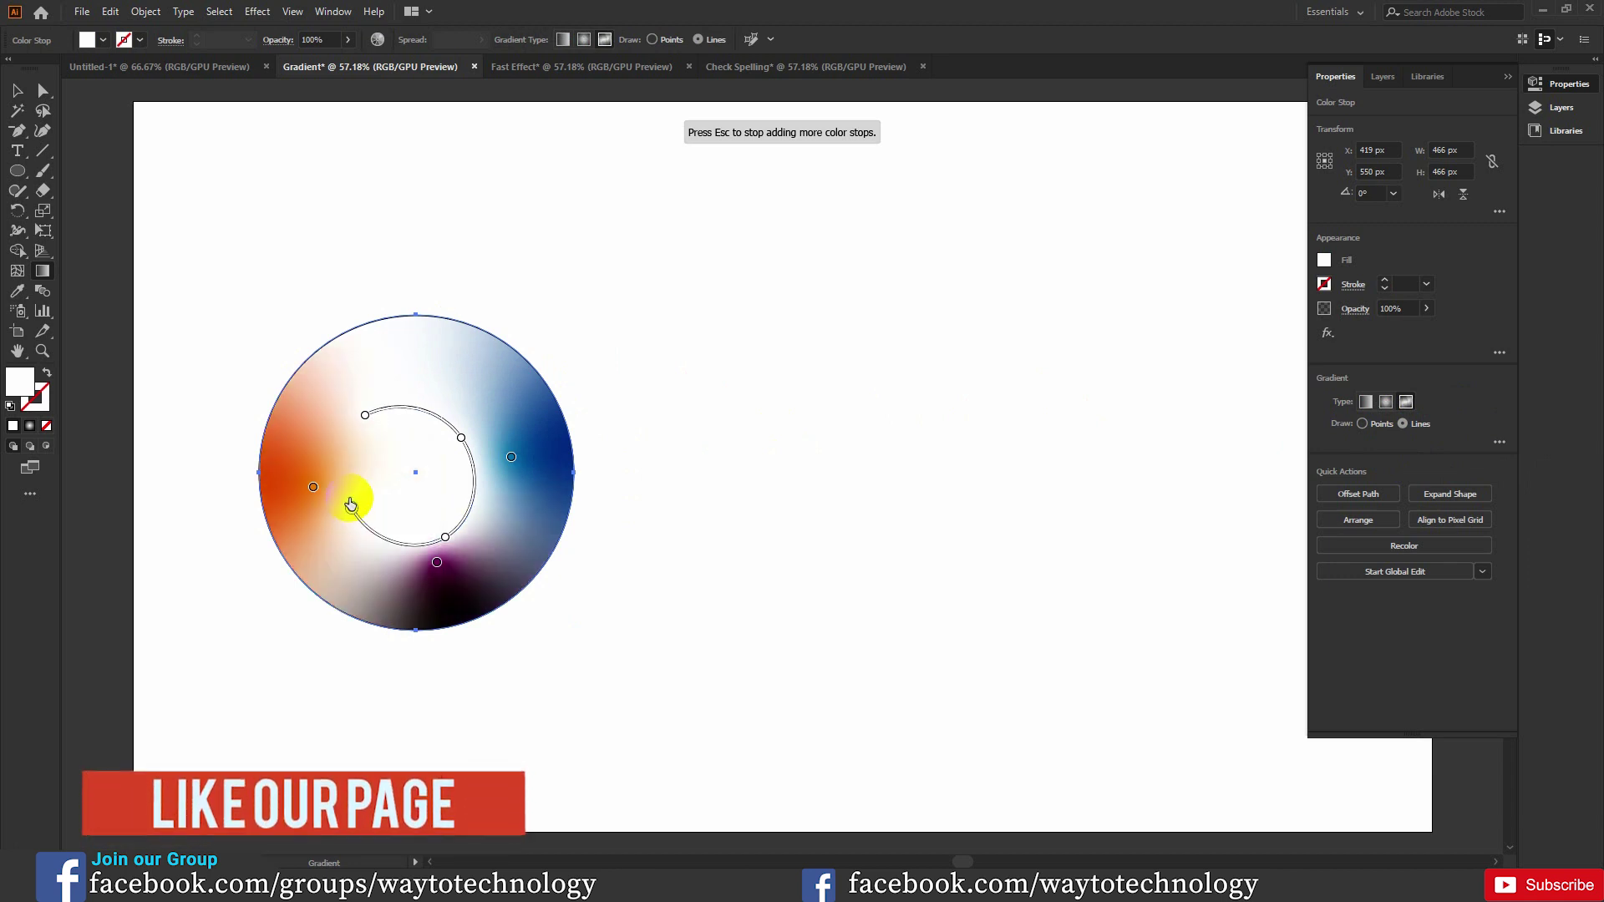
pyautogui.click(364, 415)
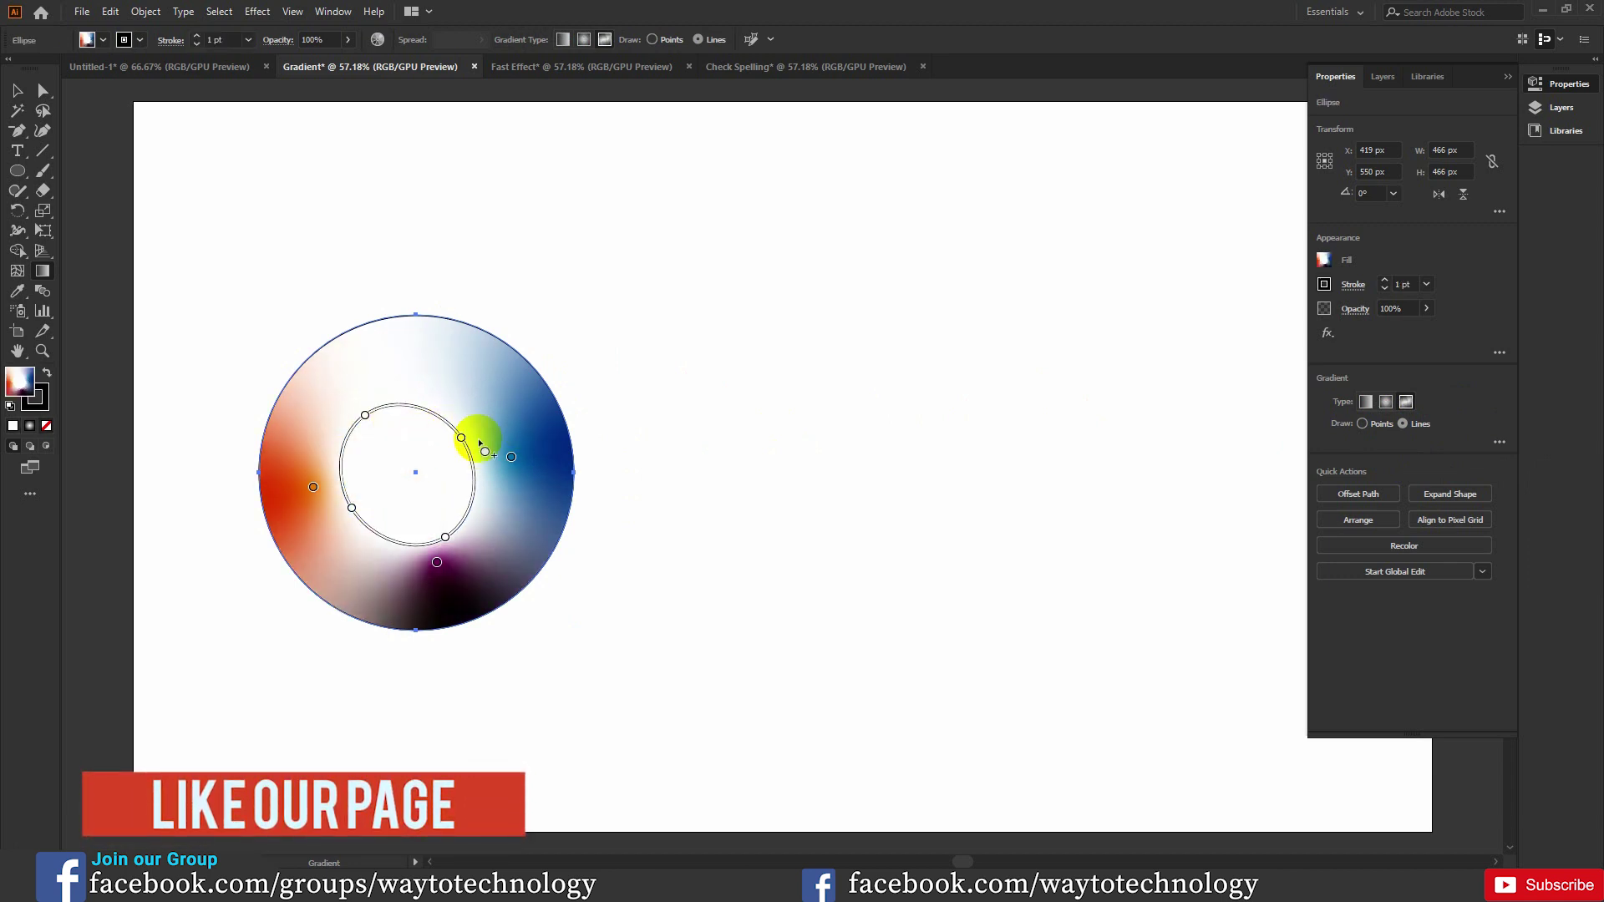
# - Colour the loop's stops green, purple and olive
pyautogui.click(461, 438)
pyautogui.doubleClick(462, 439)
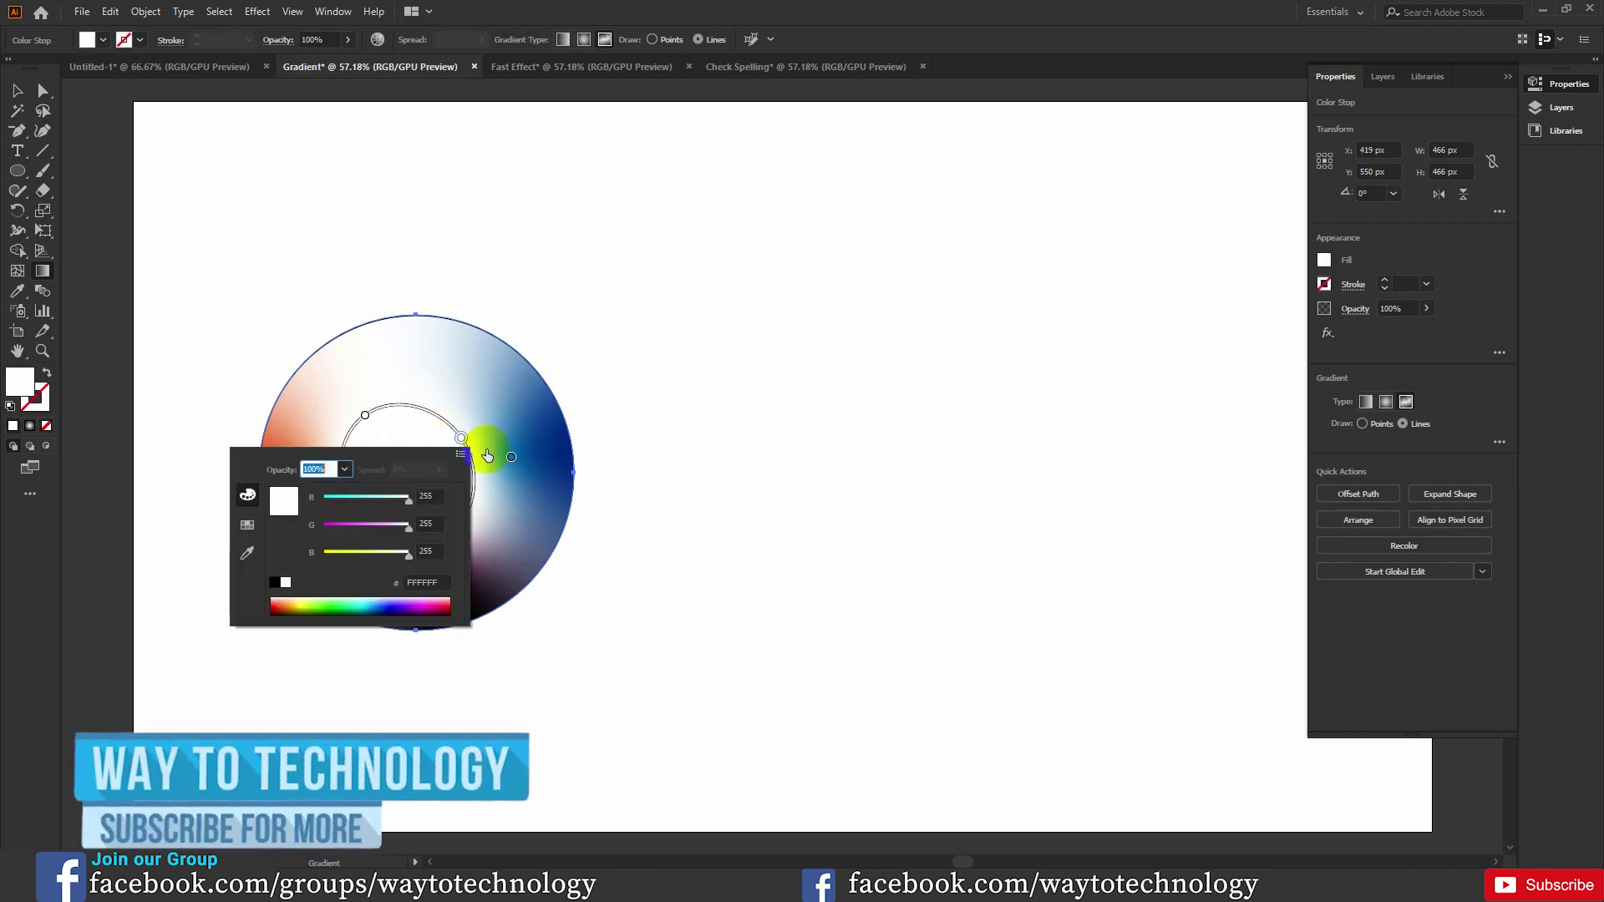
pyautogui.click(316, 602)
pyautogui.doubleClick(365, 415)
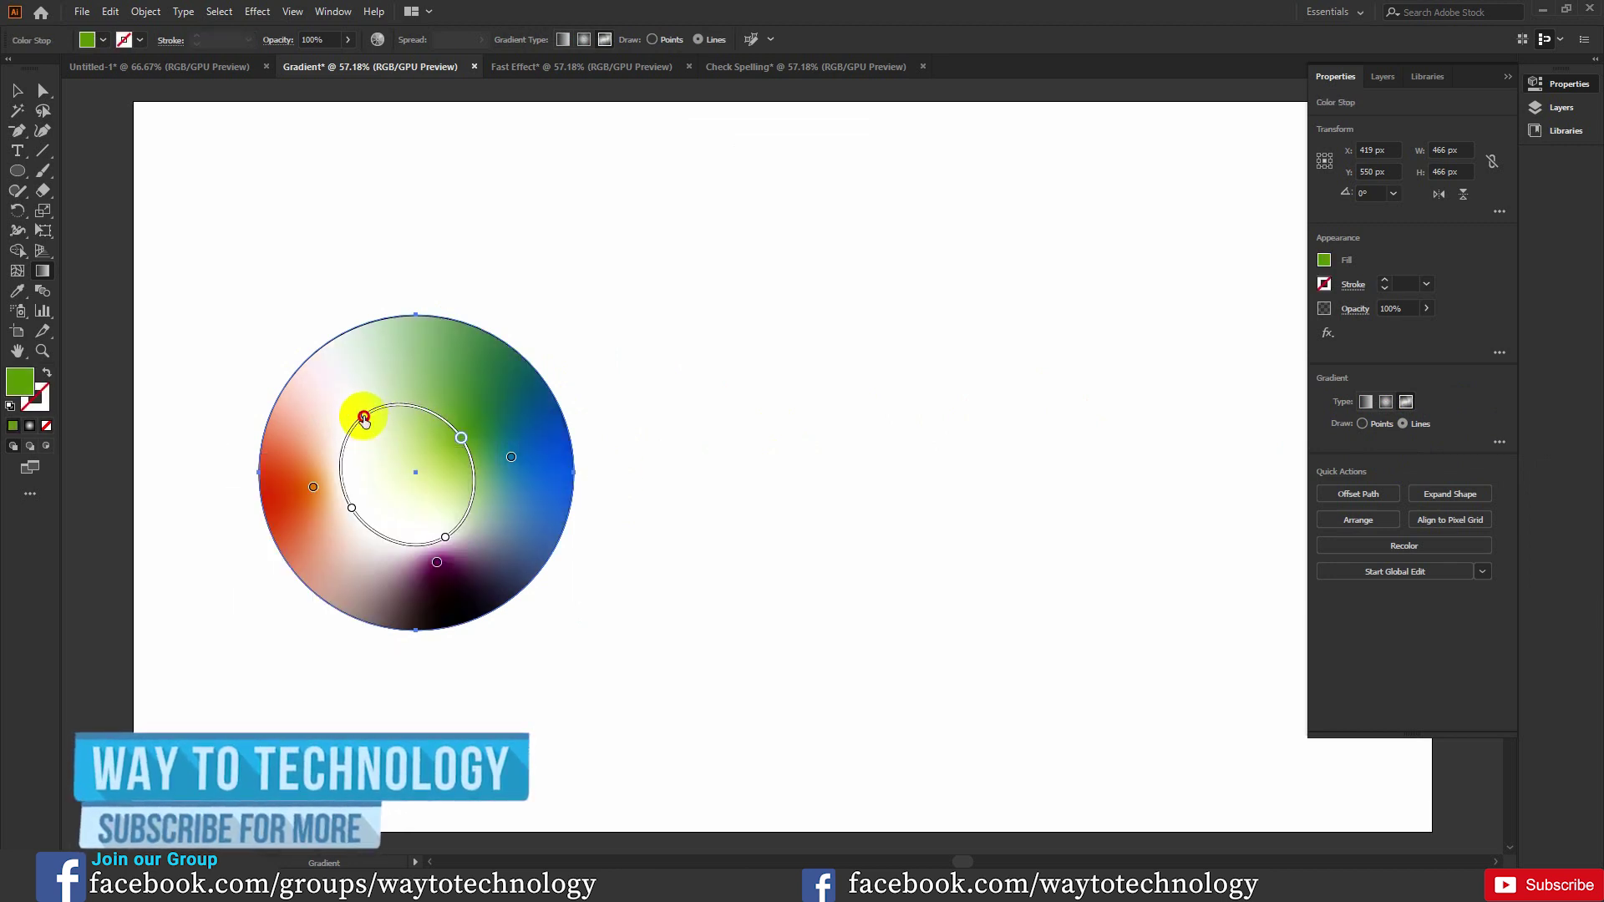
pyautogui.click(318, 588)
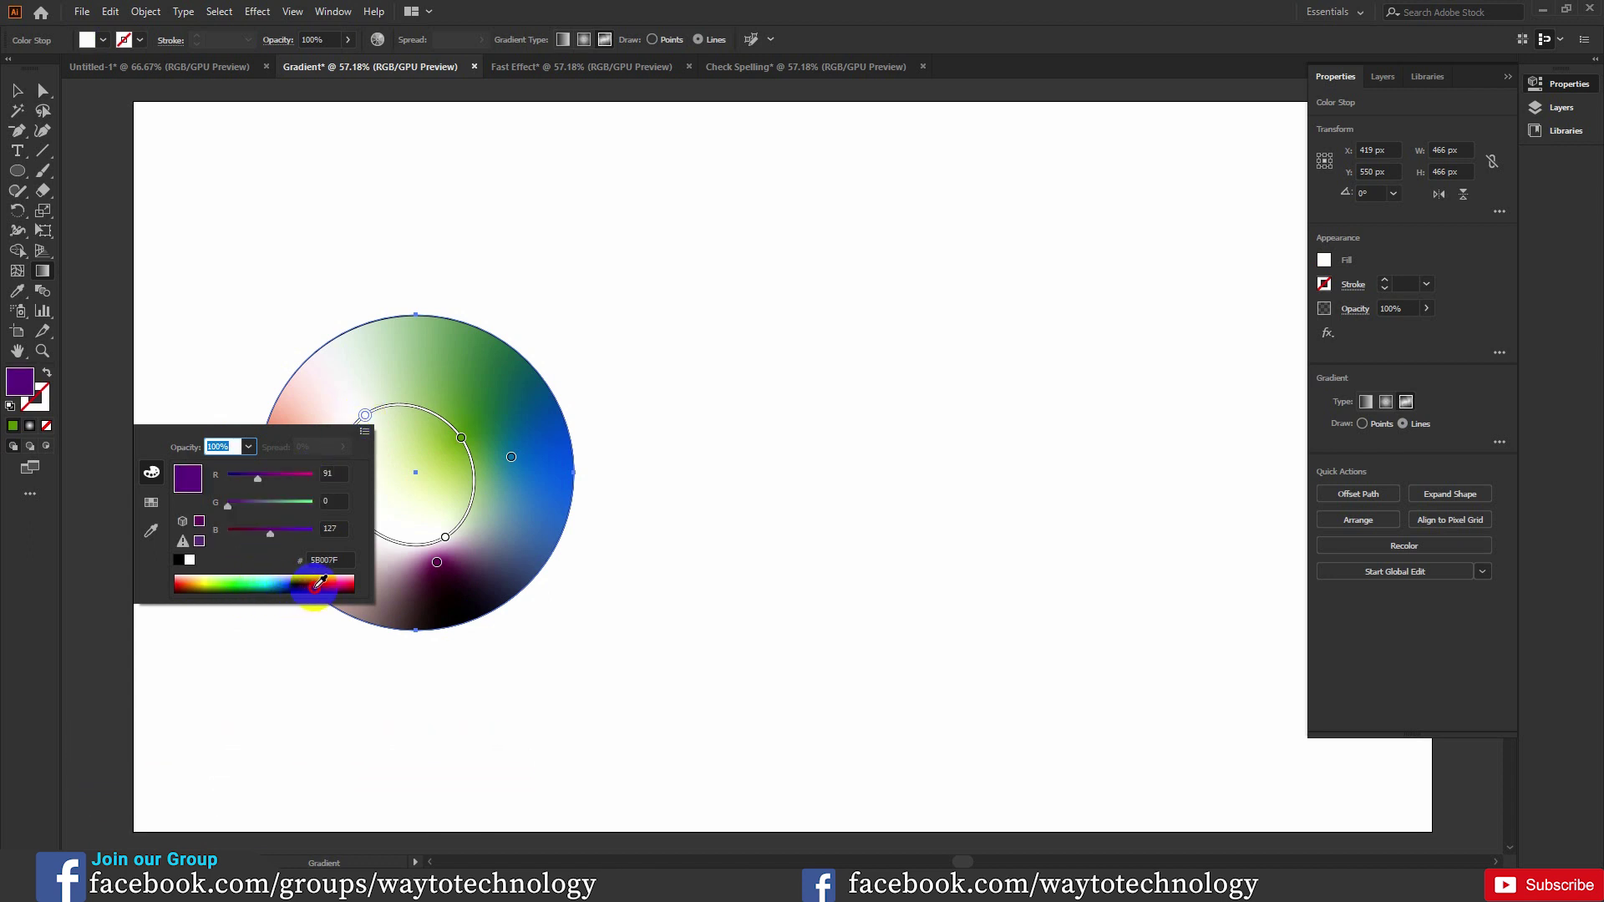
pyautogui.doubleClick(444, 540)
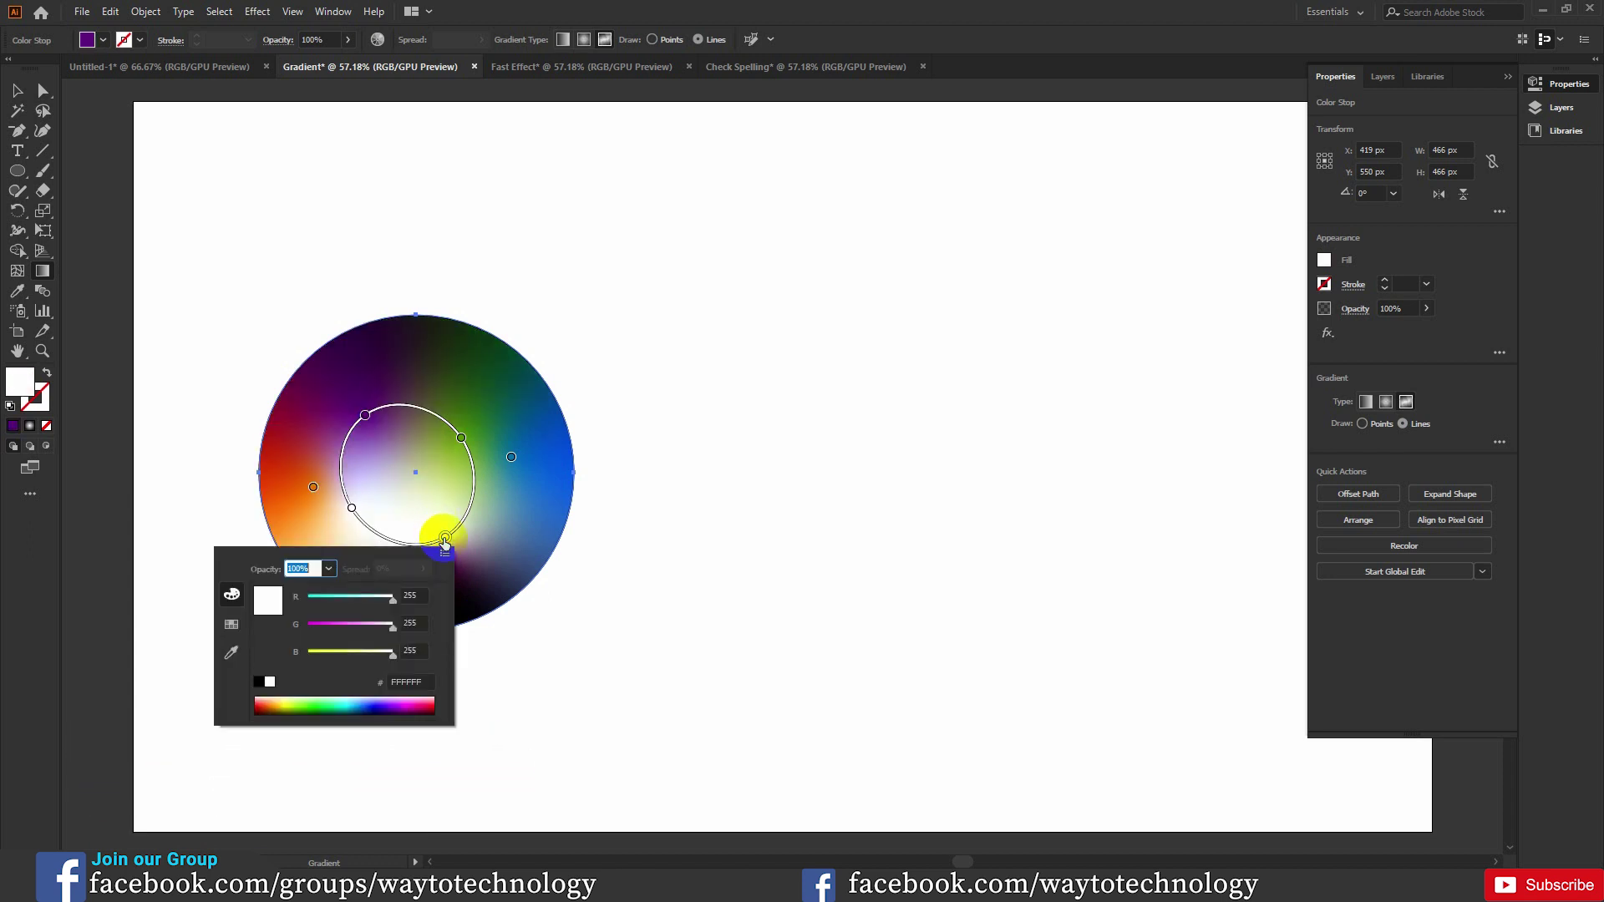
pyautogui.click(291, 701)
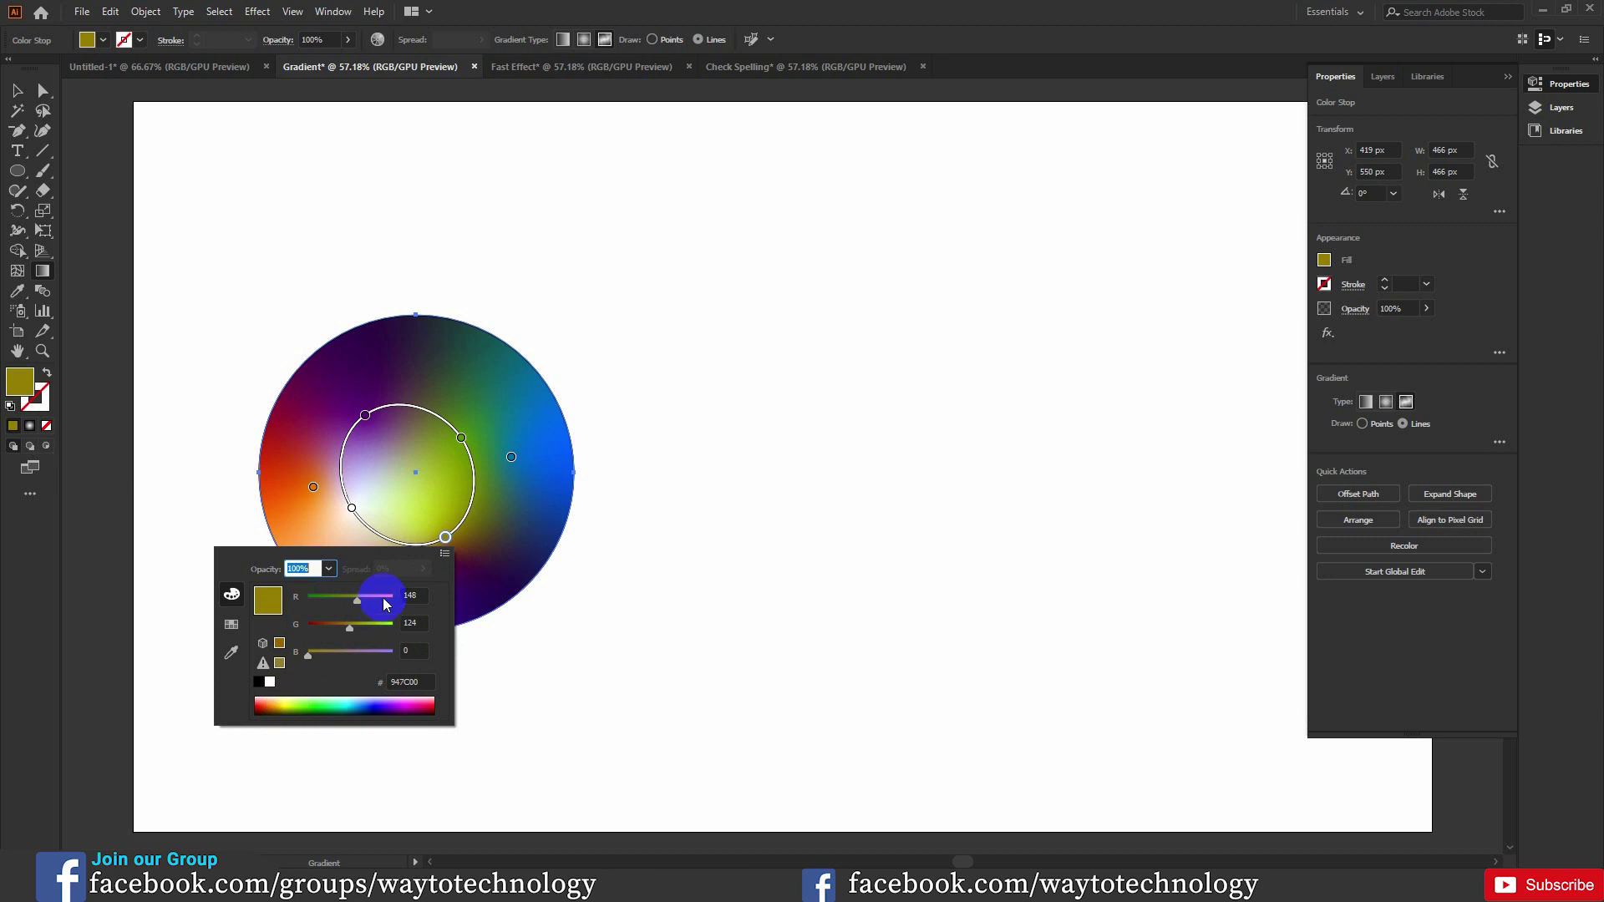
pyautogui.click(491, 358)
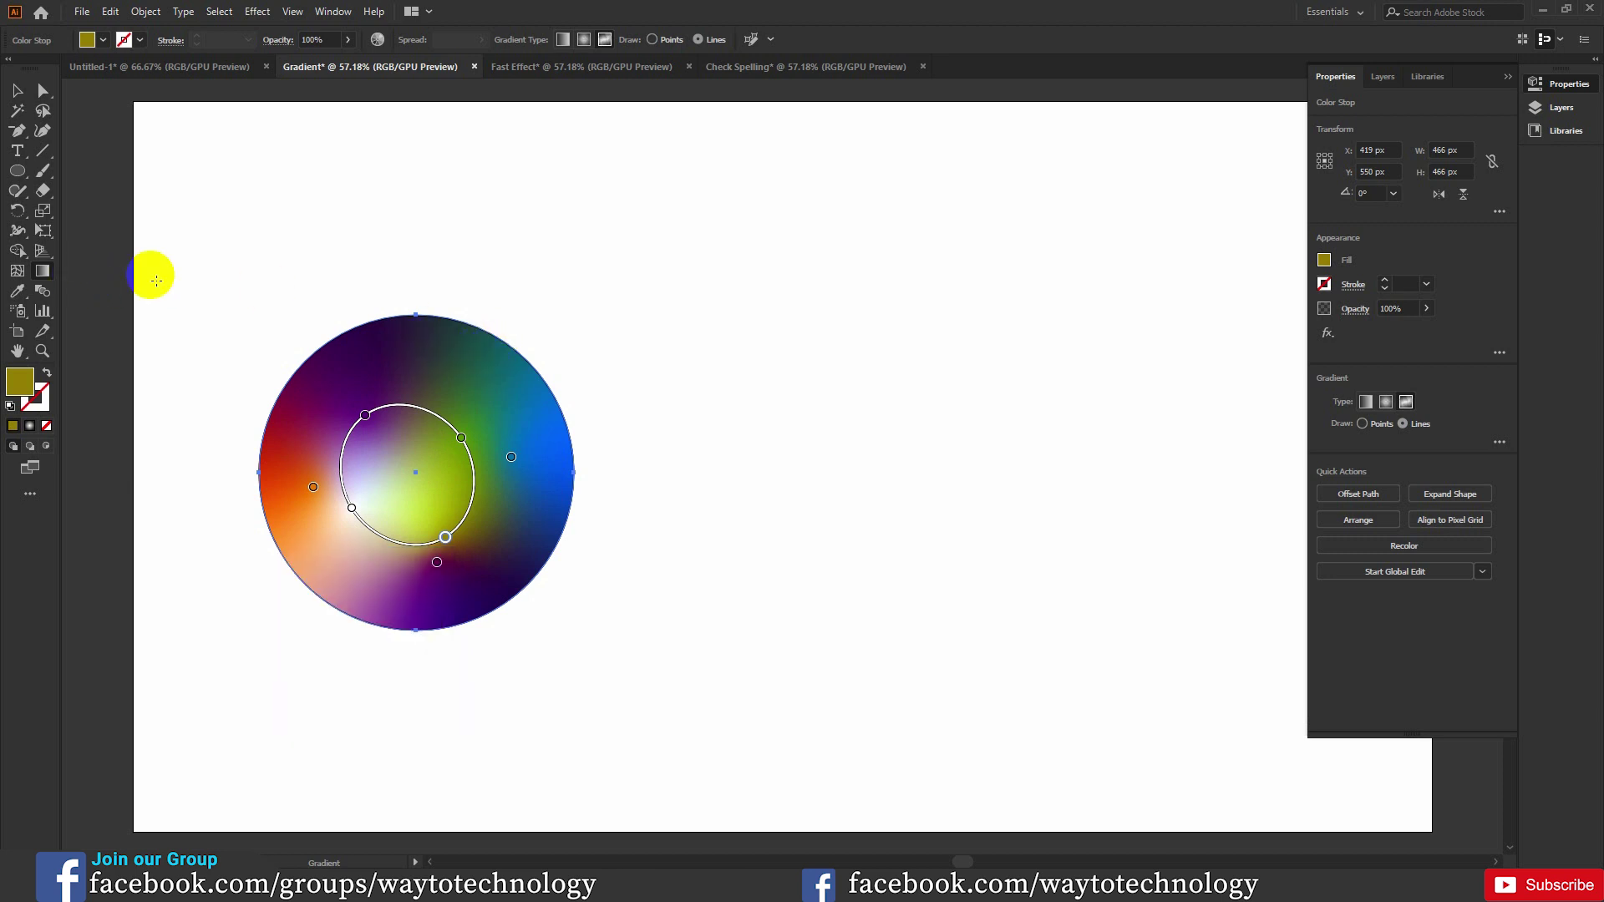
pyautogui.click(18, 272)
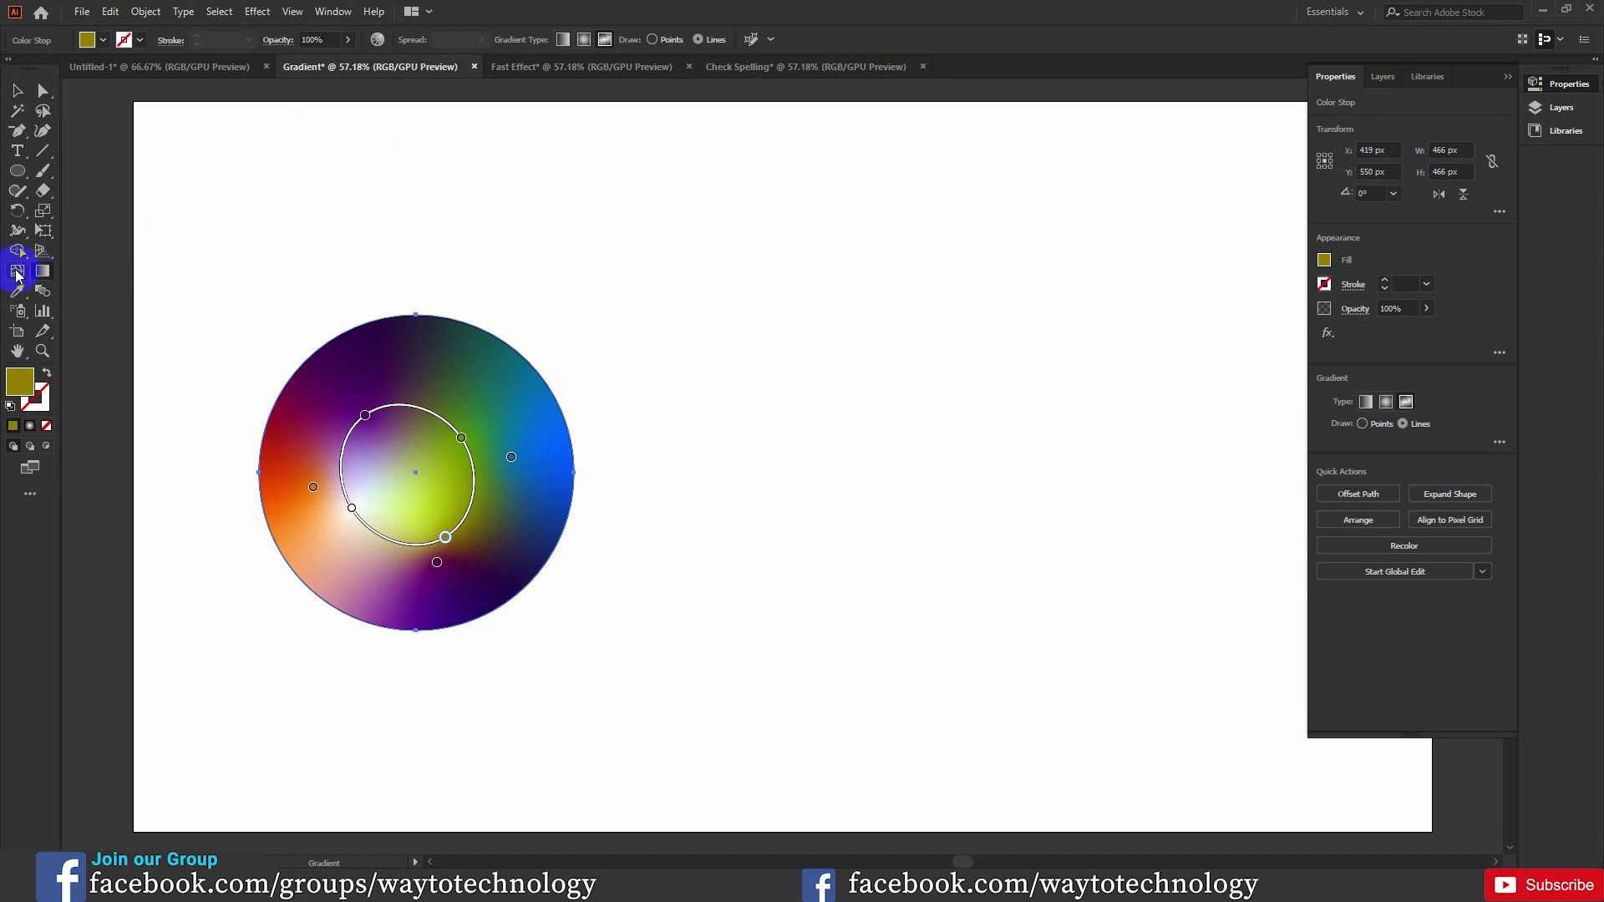
pyautogui.click(509, 456)
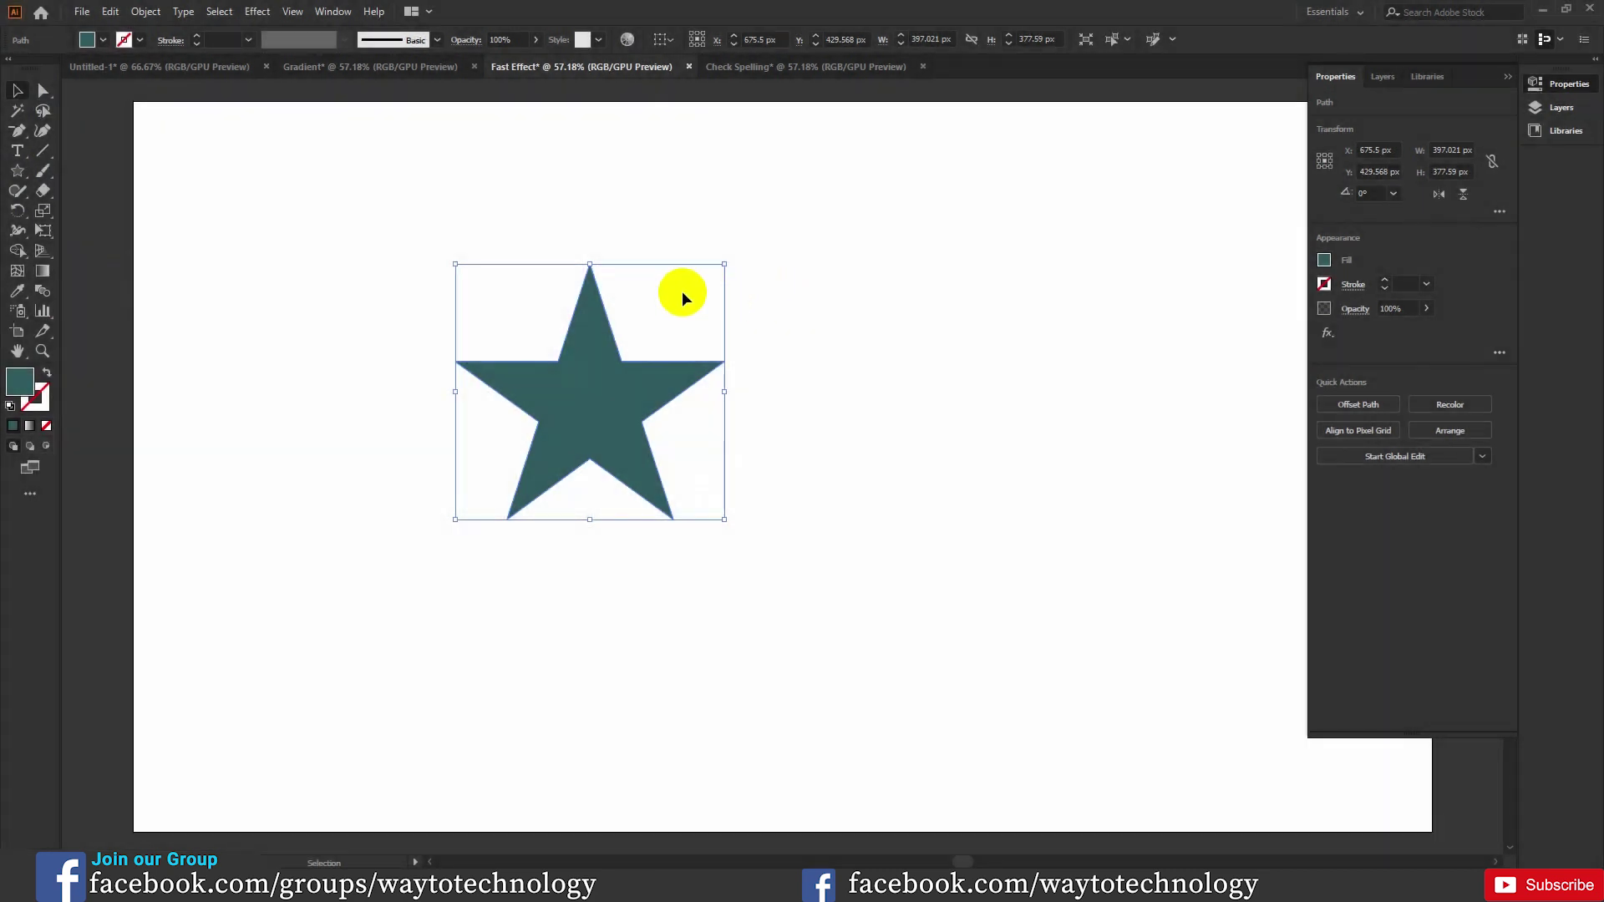
# - Move the star slightly left and open a taller Appearance panel beside it
pyautogui.moveTo(617, 386); pyautogui.dragTo(563, 408)
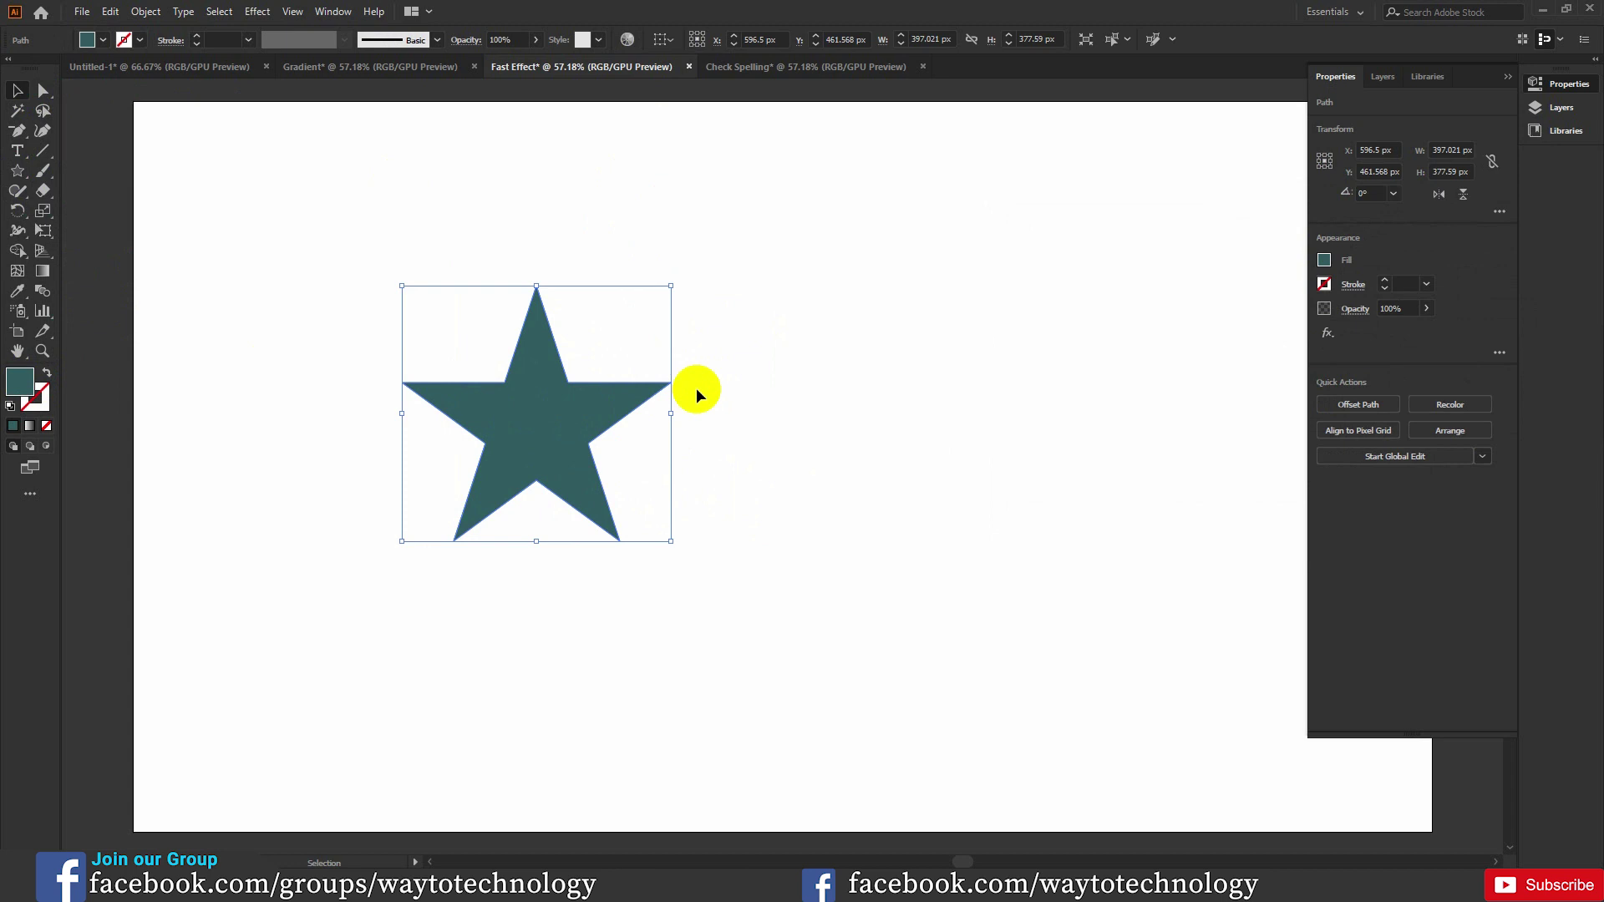
pyautogui.click(321, 45)
pyautogui.click(330, 17)
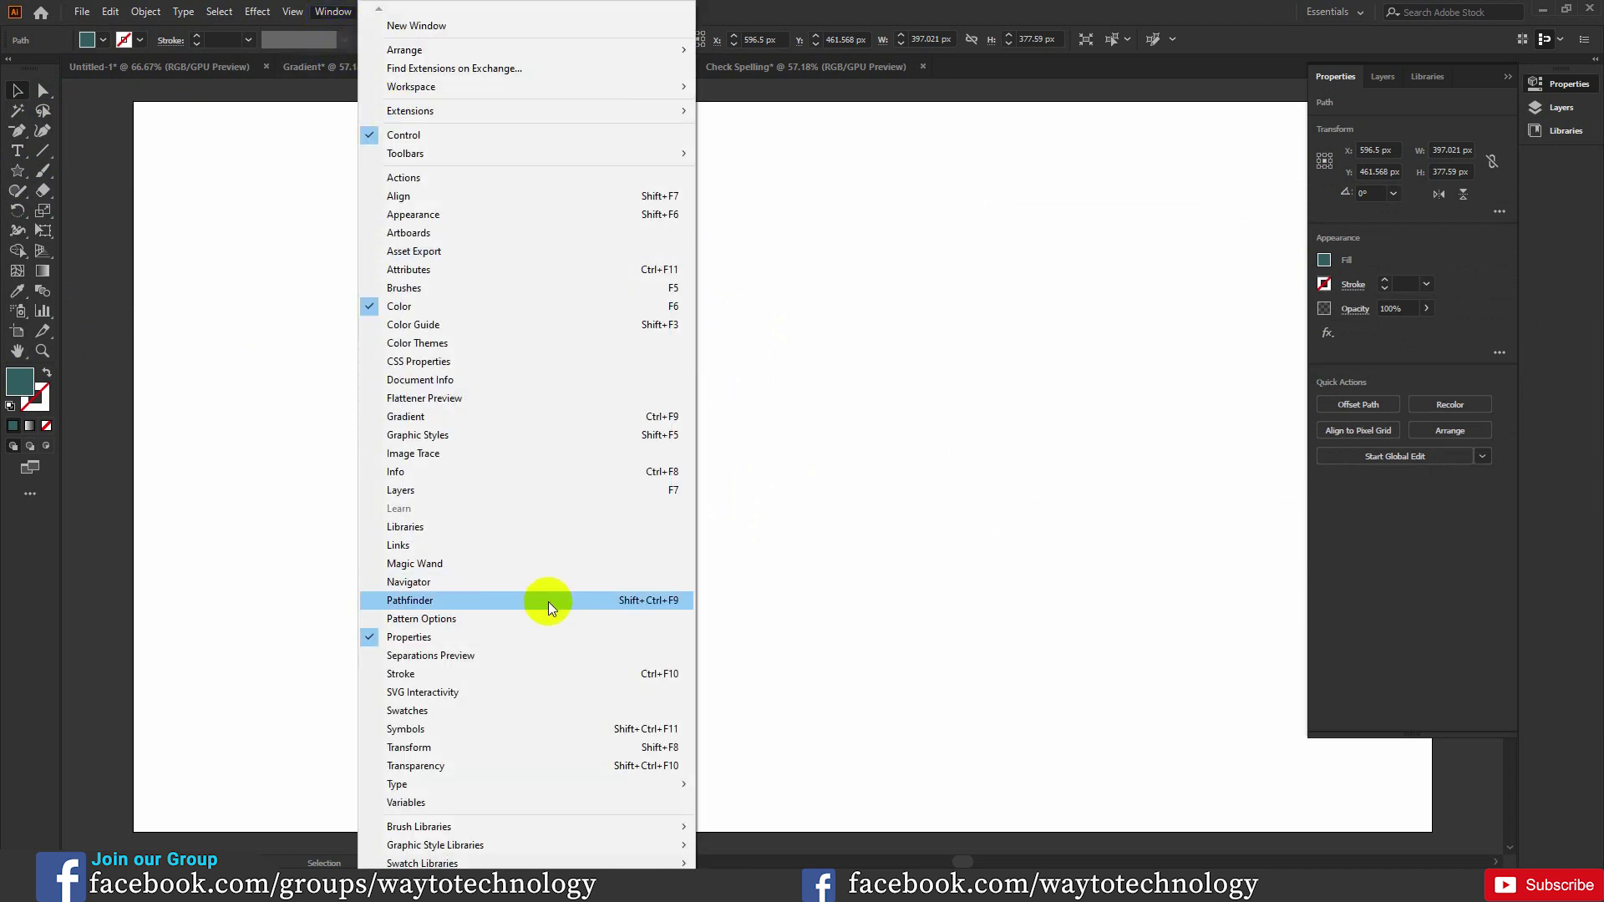
pyautogui.click(444, 214)
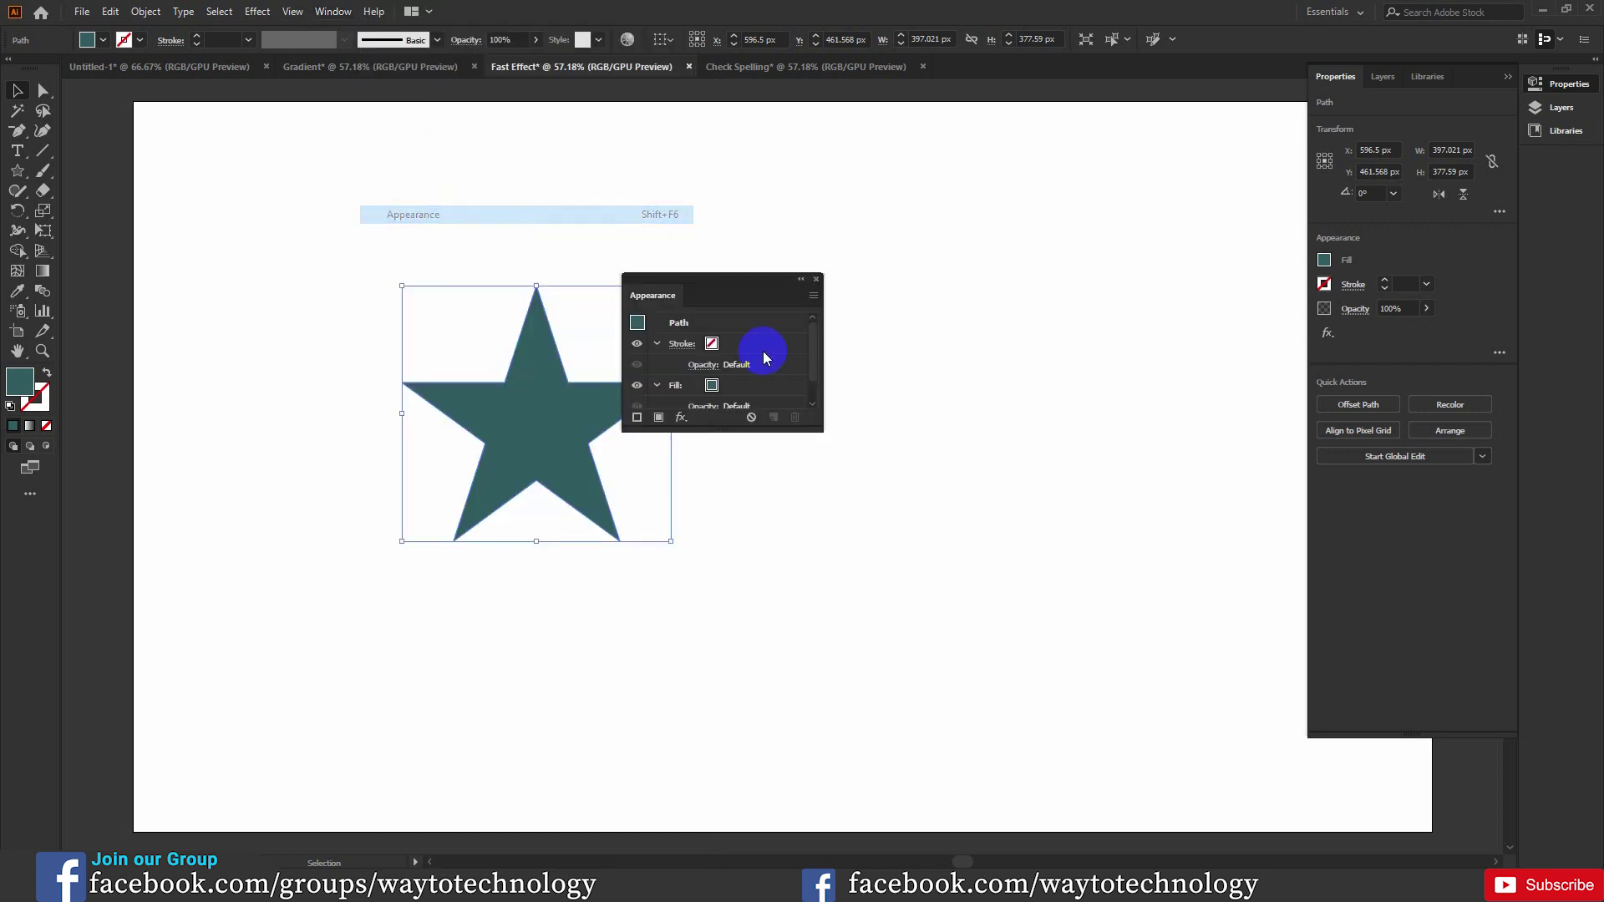
pyautogui.moveTo(719, 277); pyautogui.dragTo(1091, 300)
pyautogui.moveTo(1079, 451); pyautogui.dragTo(1078, 543)
# - Preview a 9.8-pixel Gaussian Blur on the star, then cancel it
pyautogui.click(1052, 528)
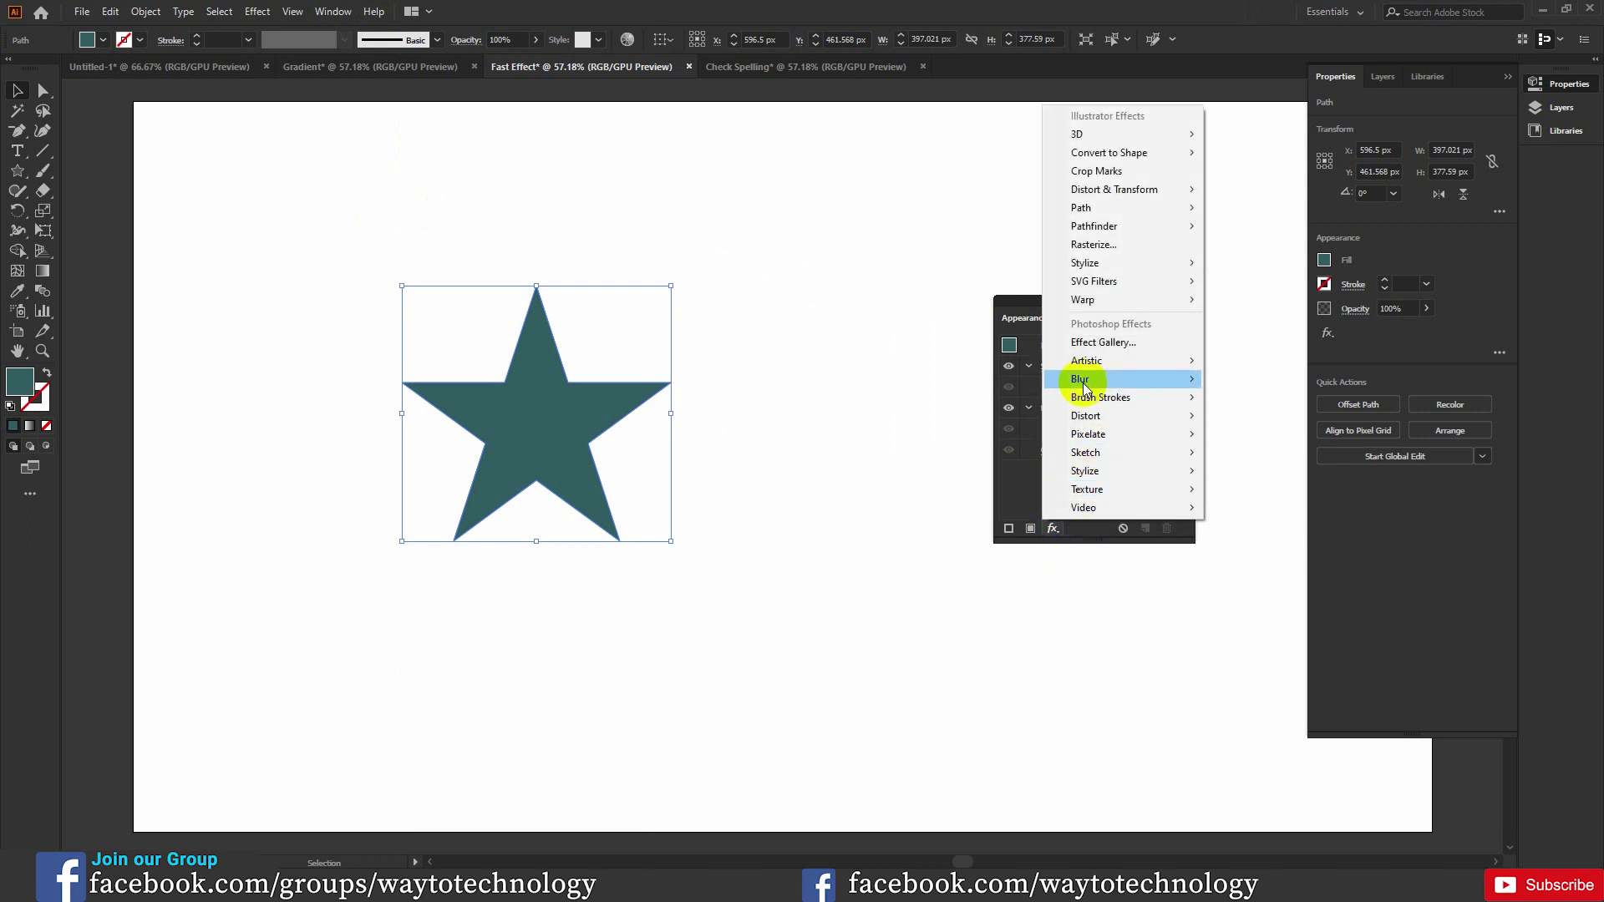
pyautogui.moveTo(1097, 367)
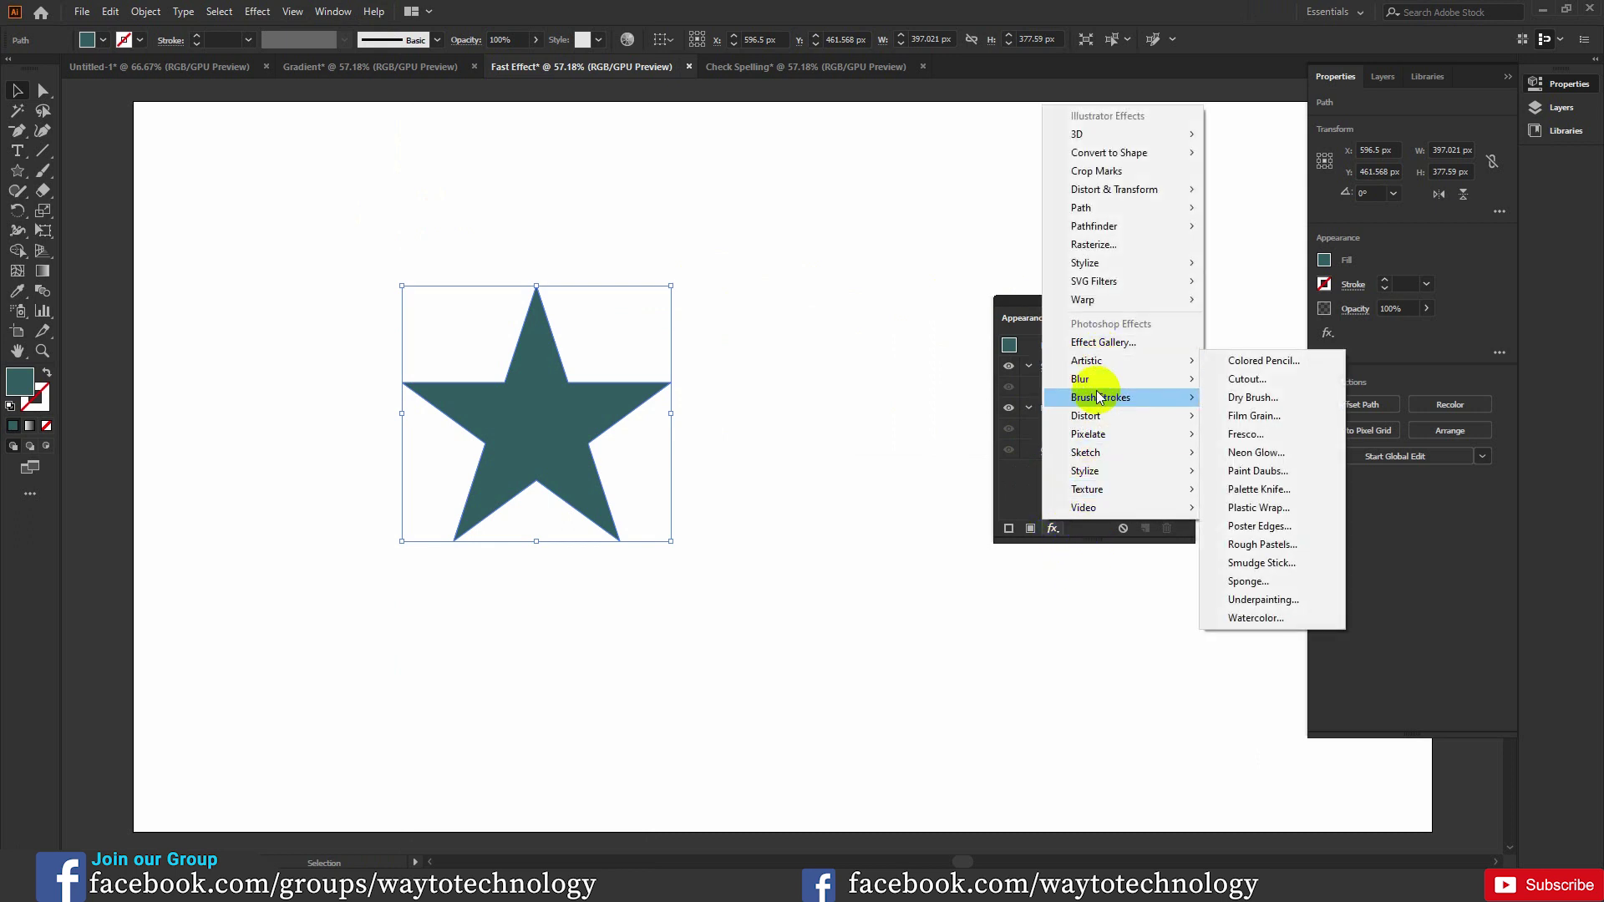
pyautogui.click(1248, 382)
pyautogui.click(720, 458)
pyautogui.moveTo(774, 421); pyautogui.dragTo(843, 567)
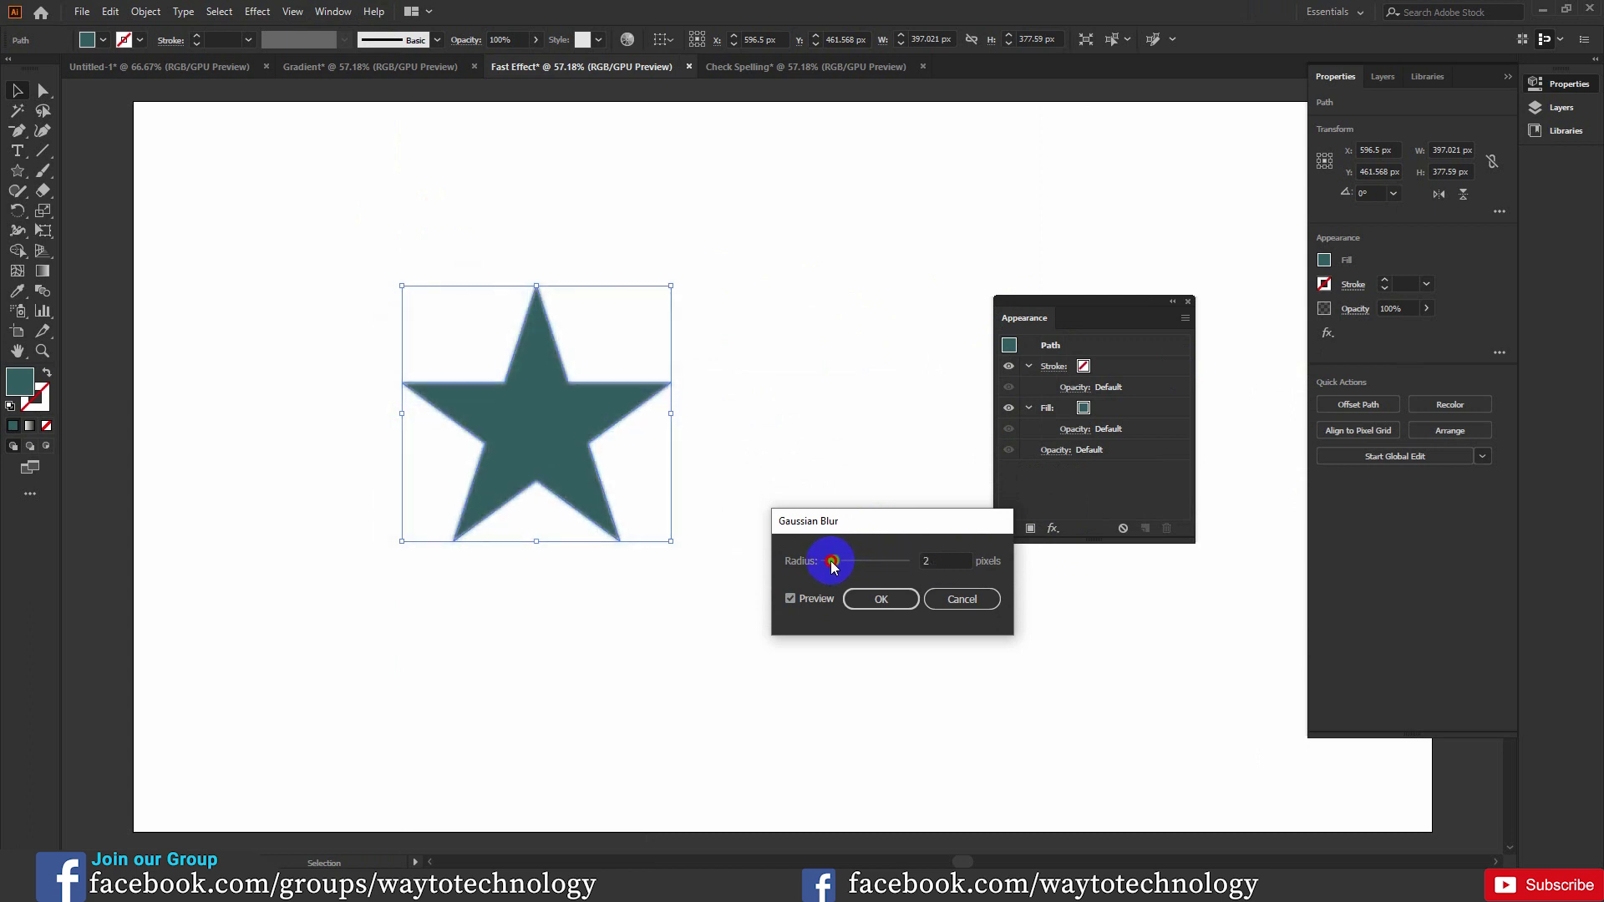
pyautogui.moveTo(832, 566); pyautogui.dragTo(880, 566)
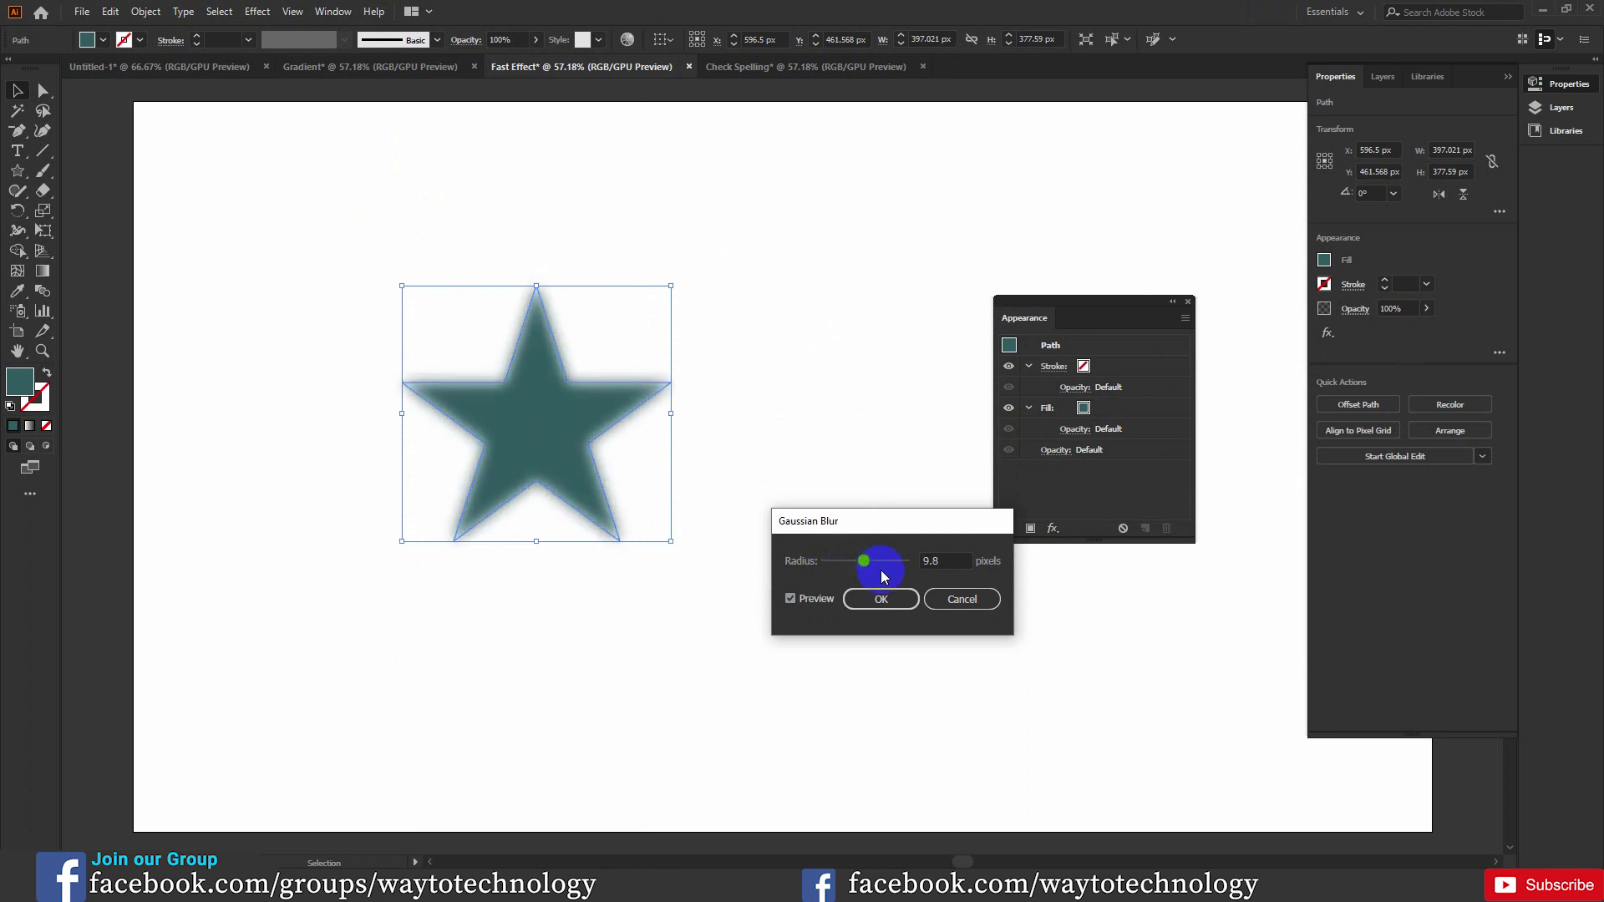
pyautogui.click(962, 599)
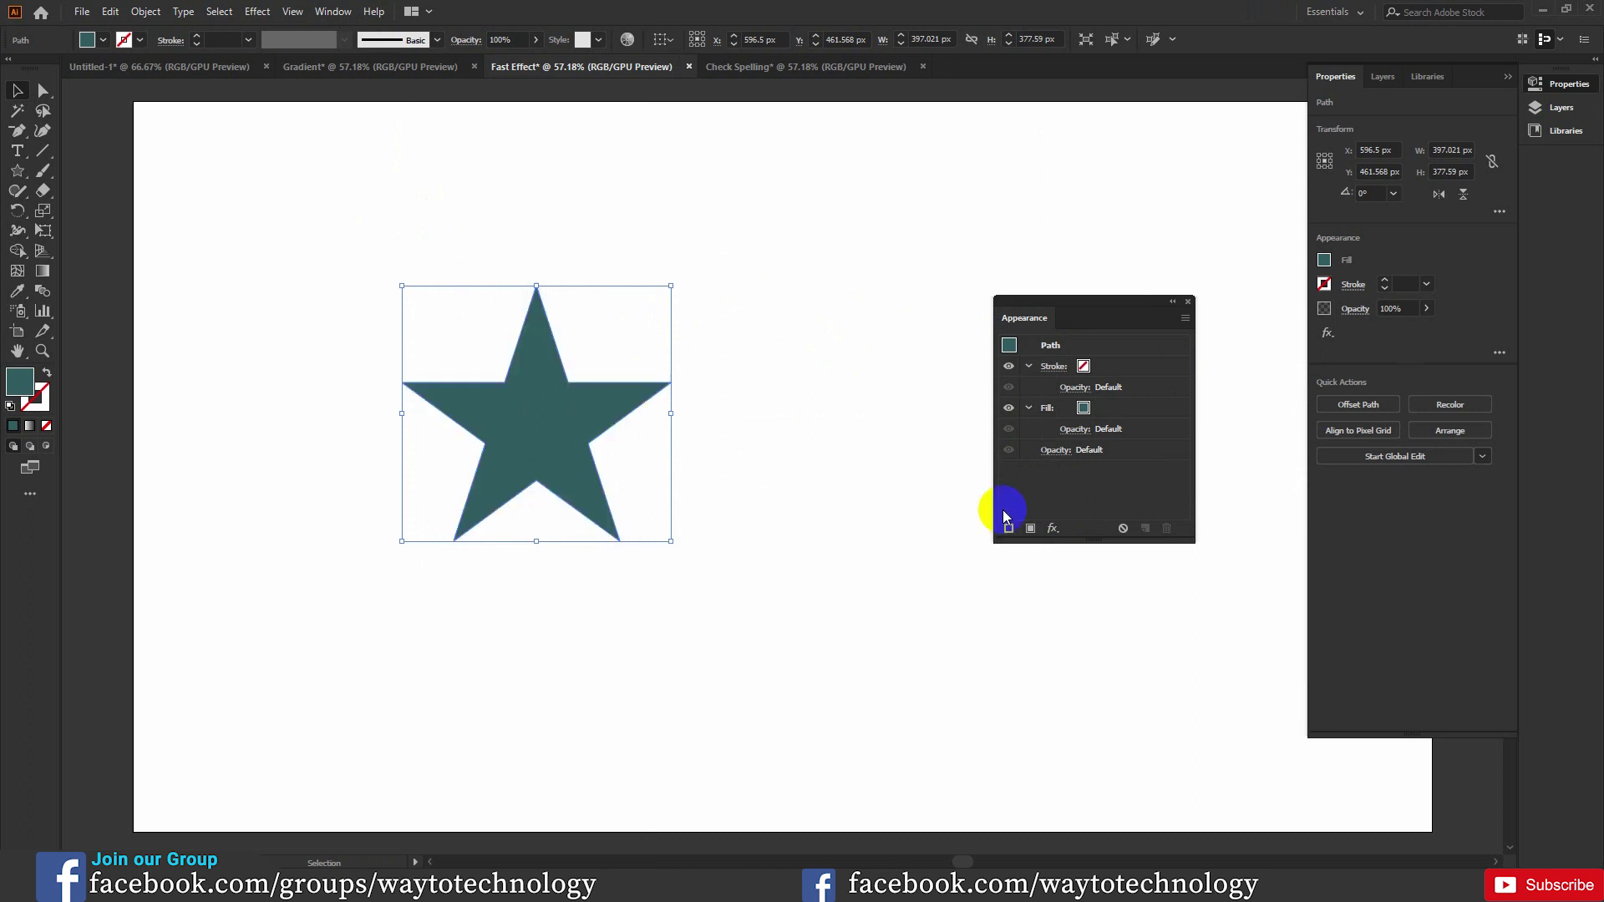
pyautogui.click(1050, 529)
pyautogui.moveTo(1111, 390)
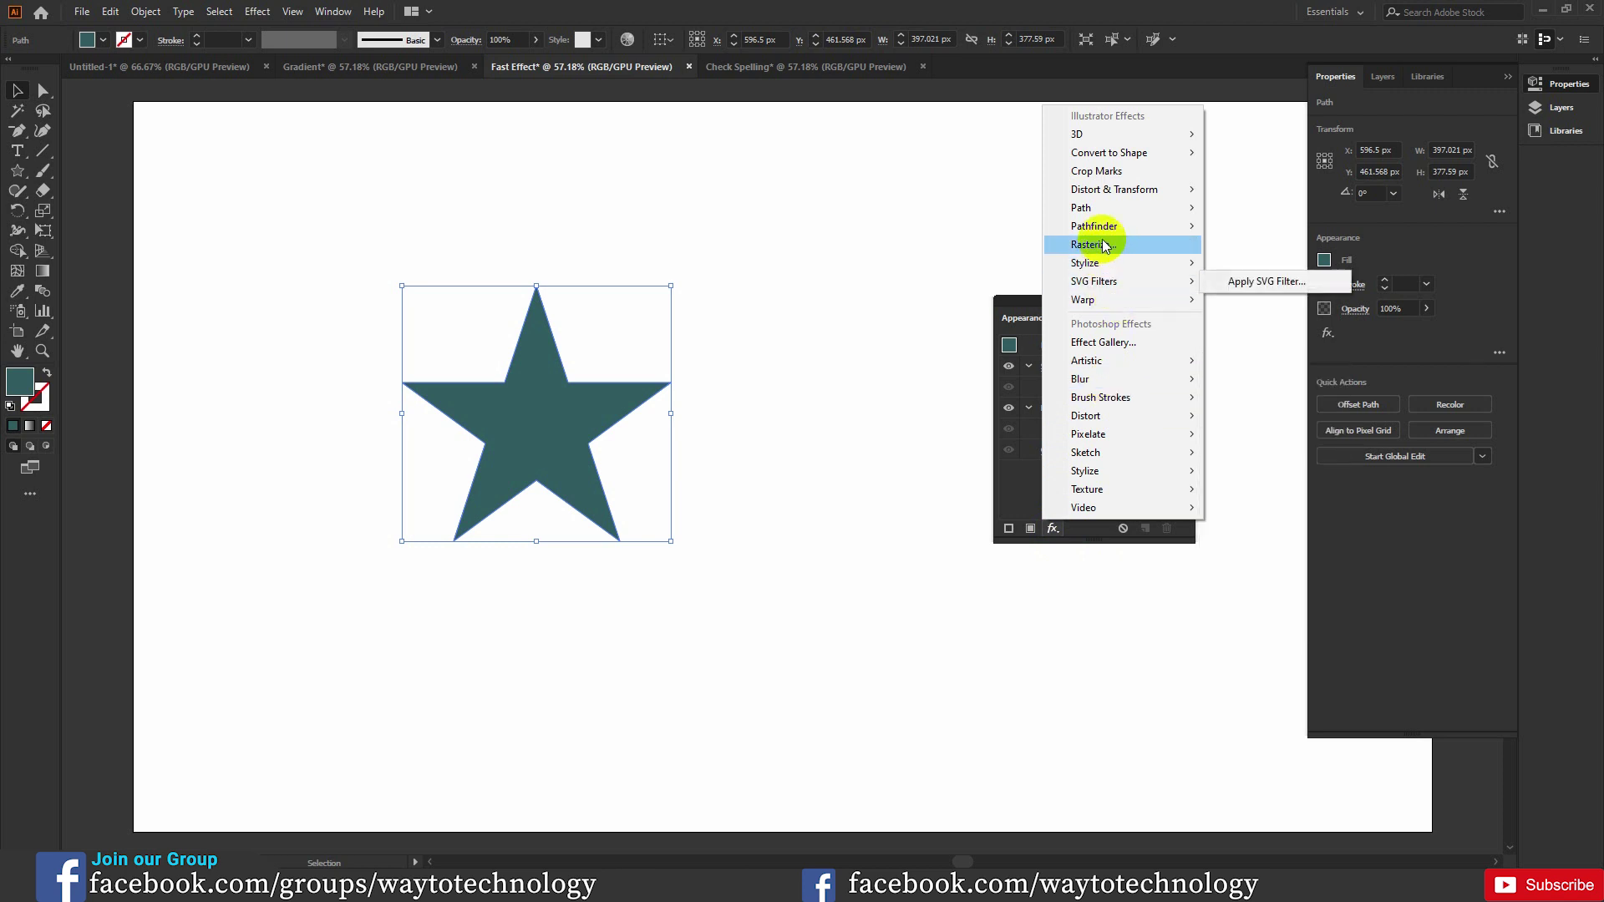
# - Give the star a Multiply drop shadow: 80% opacity, X offset 32 px, Y offset 6 px
pyautogui.moveTo(1106, 260)
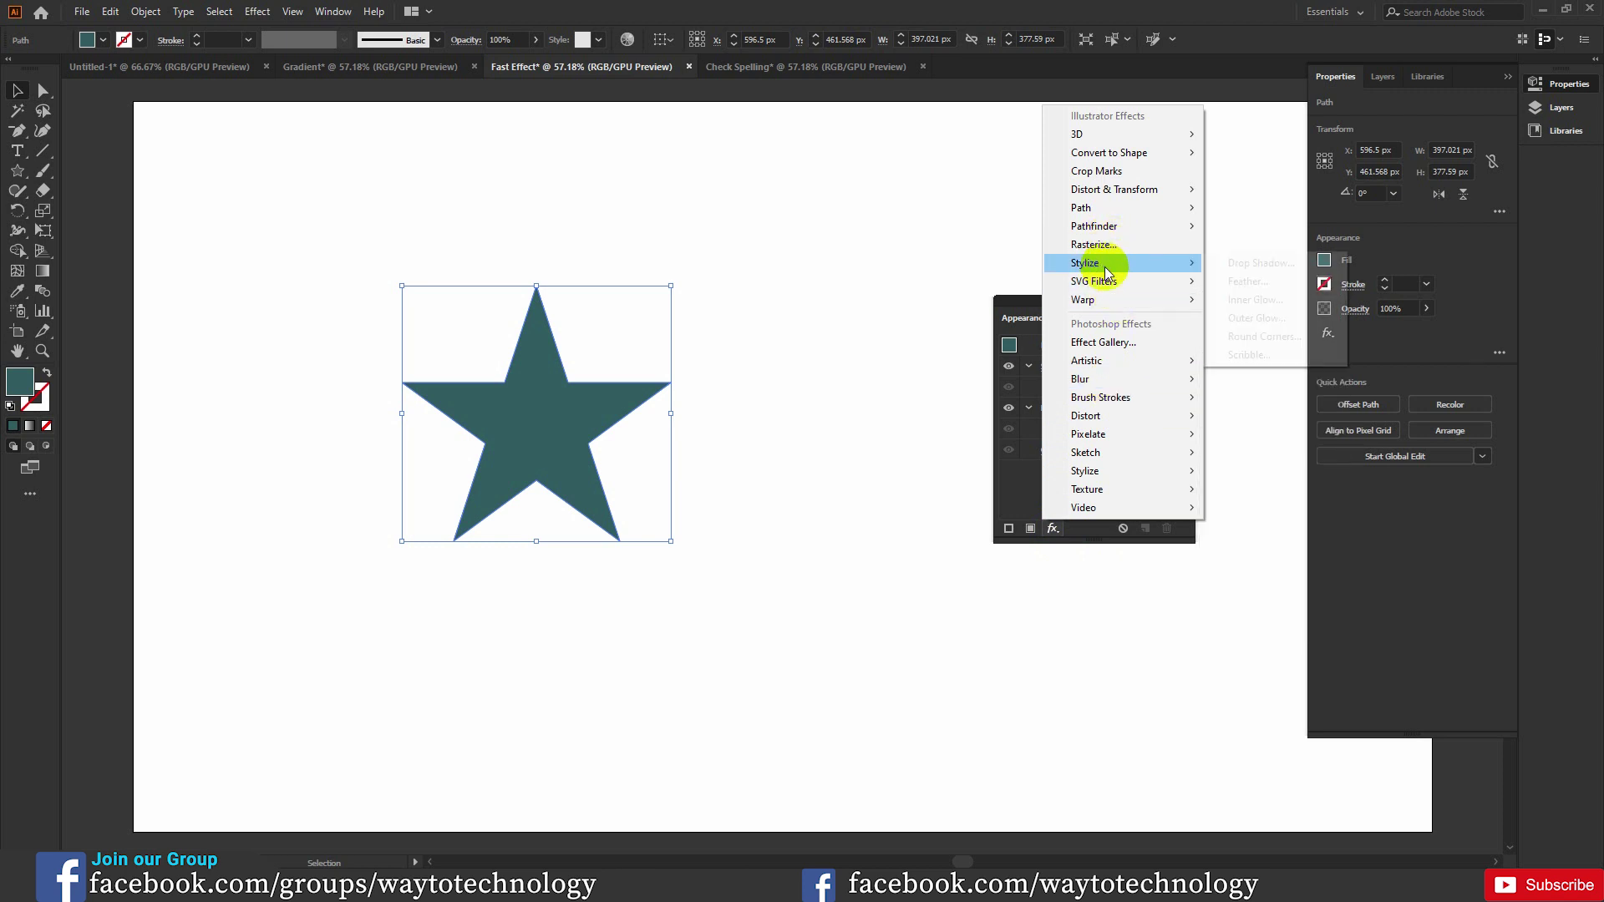
pyautogui.click(1217, 262)
pyautogui.click(723, 522)
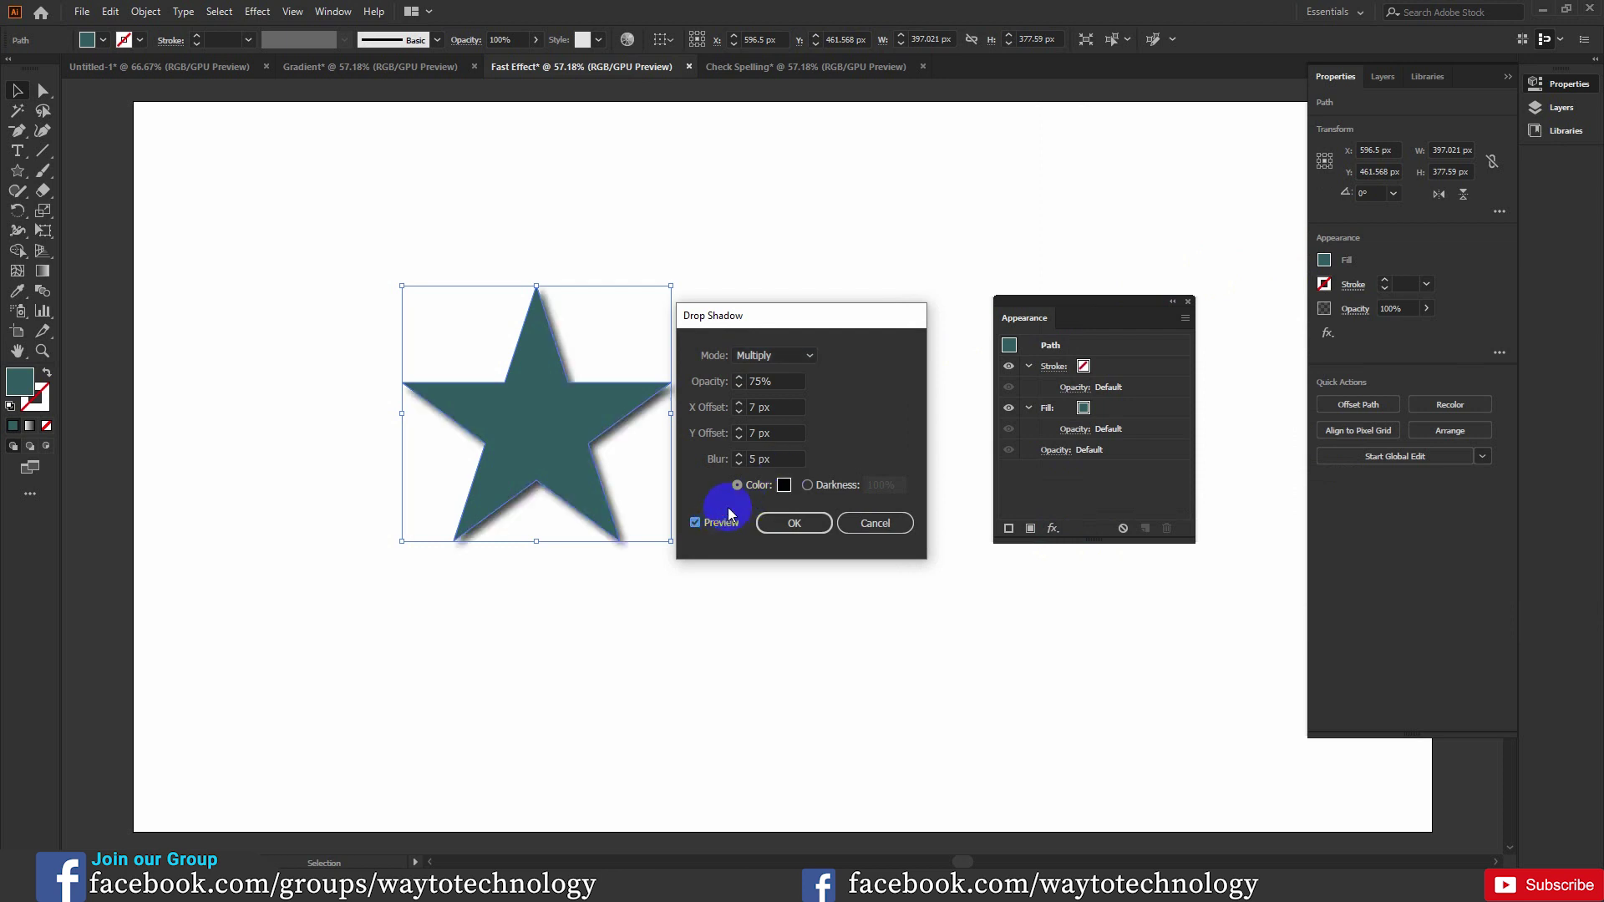
pyautogui.moveTo(810, 322); pyautogui.dragTo(891, 199)
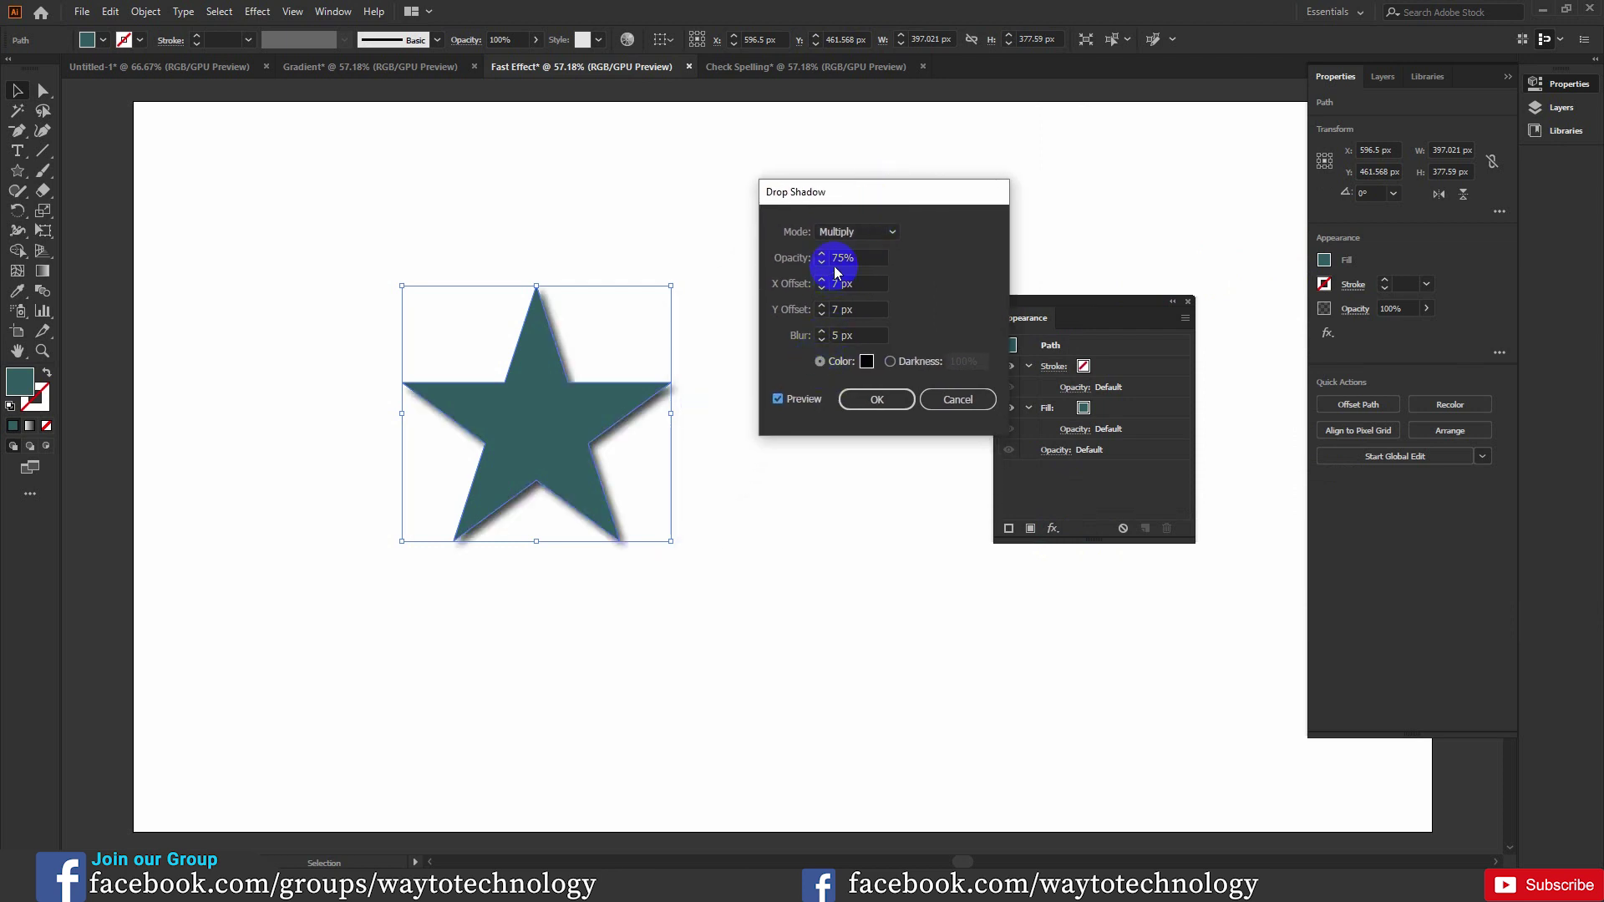
pyautogui.click(866, 234)
pyautogui.click(868, 233)
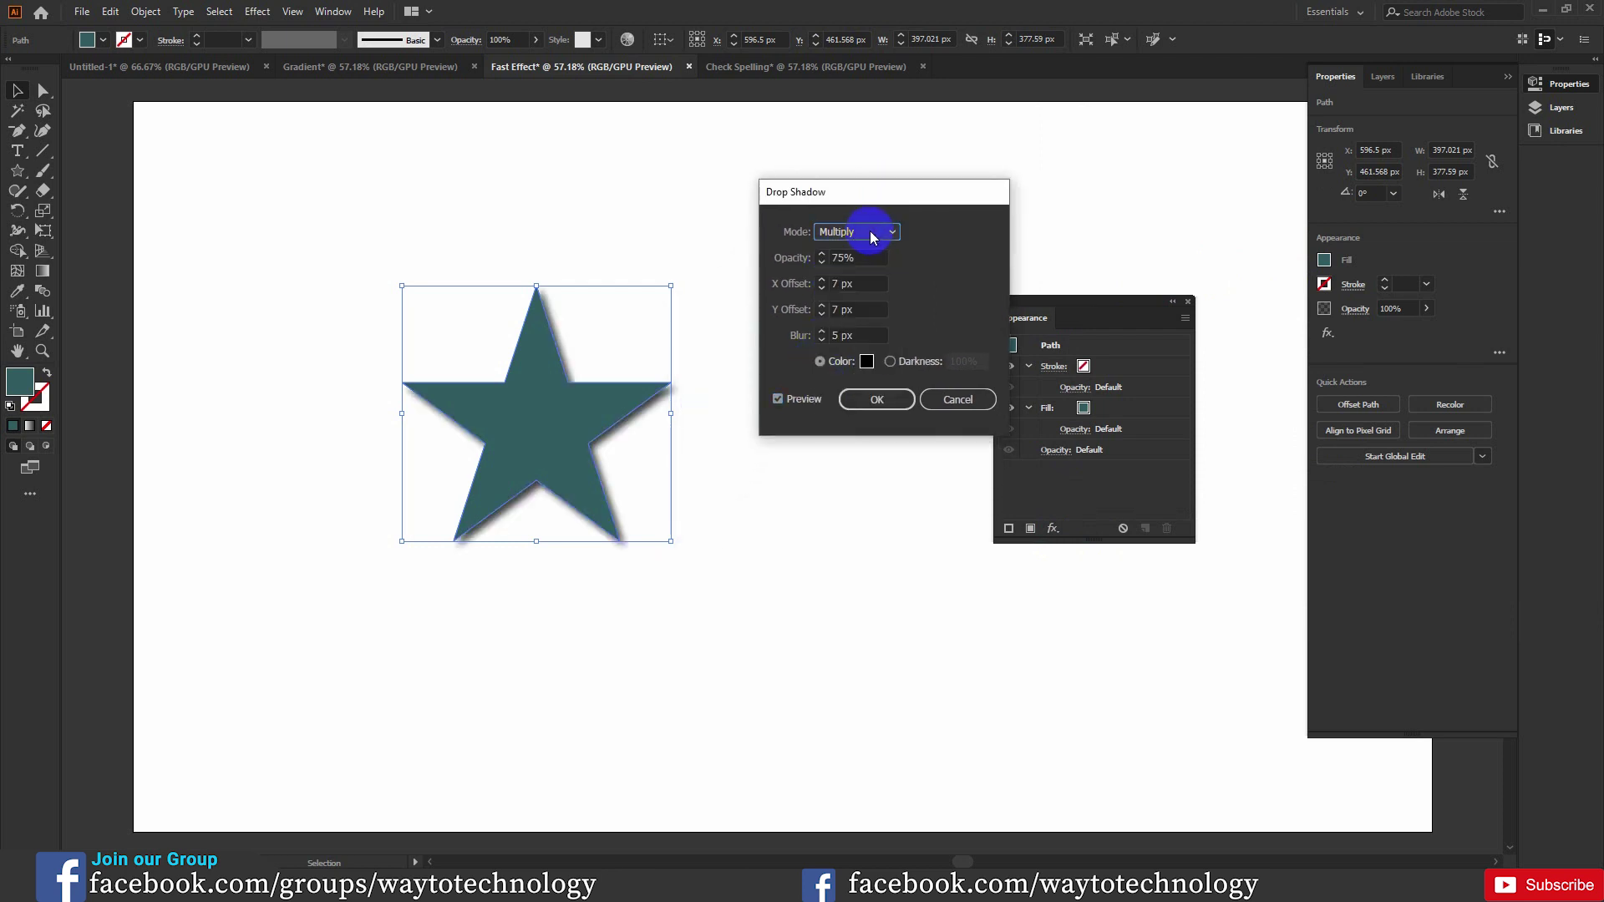
pyautogui.click(822, 255)
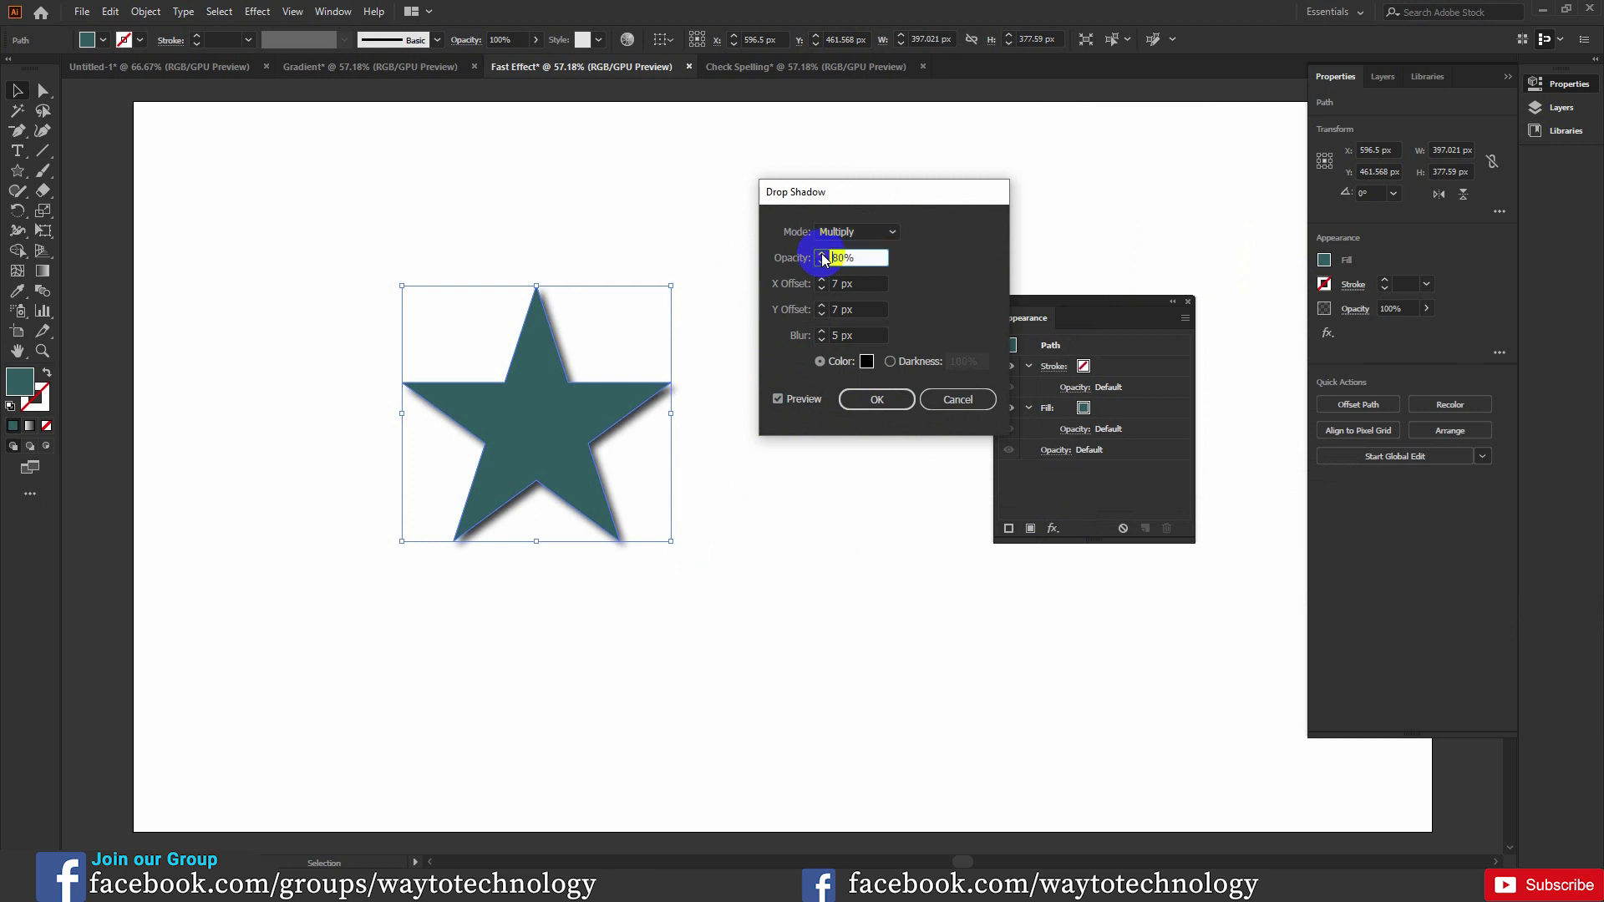
pyautogui.moveTo(822, 281); pyautogui.dragTo(823, 282)
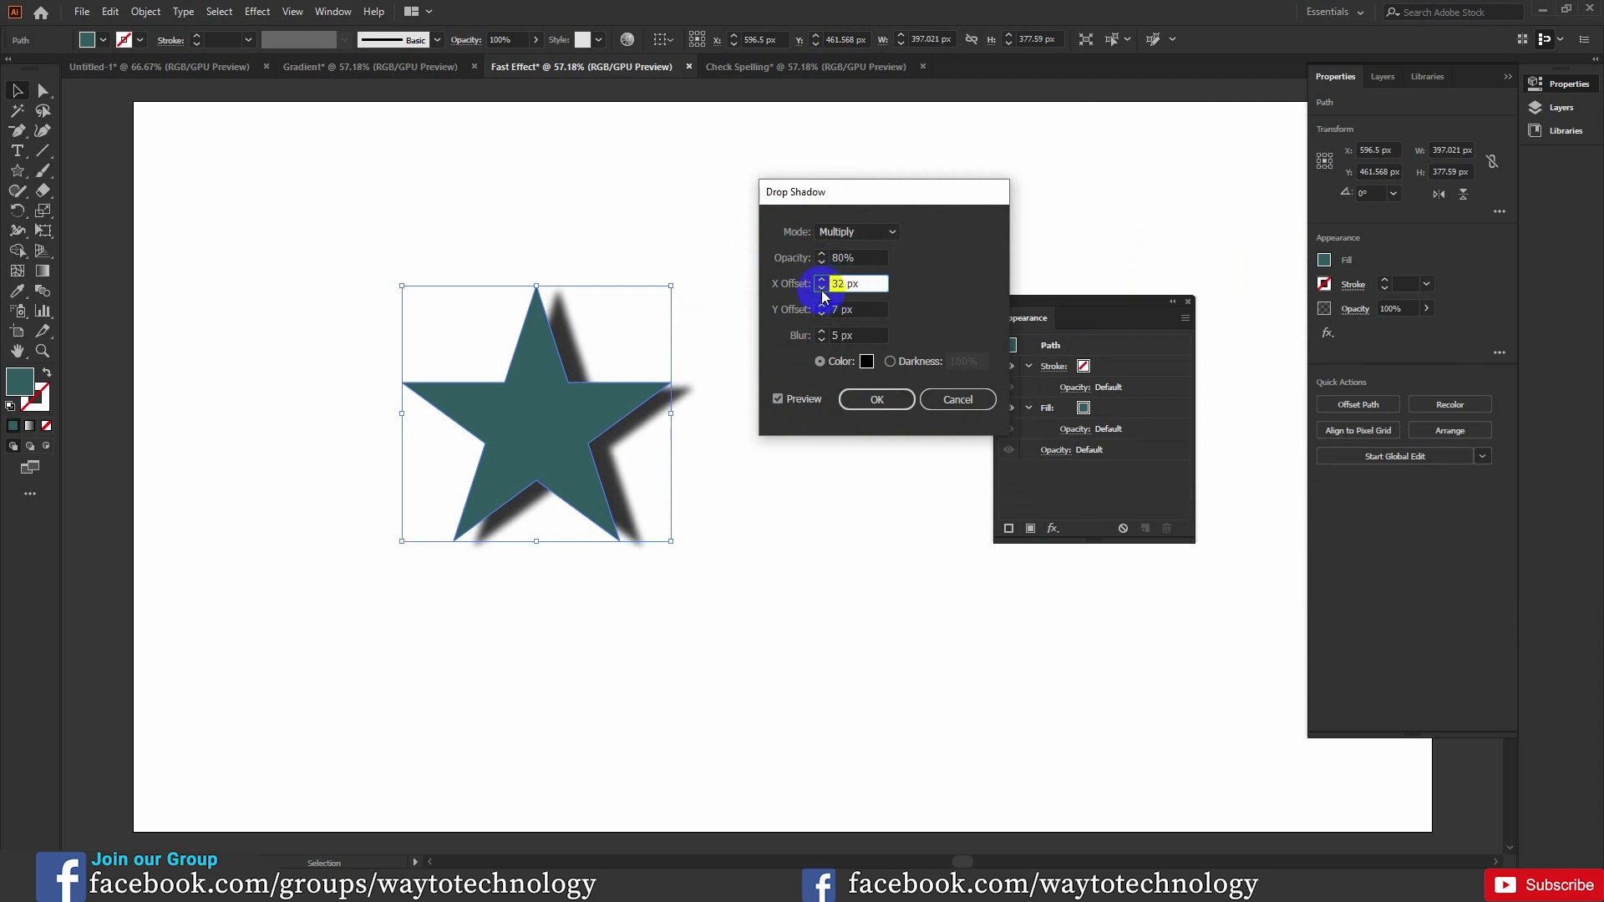
pyautogui.moveTo(825, 305); pyautogui.dragTo(822, 315)
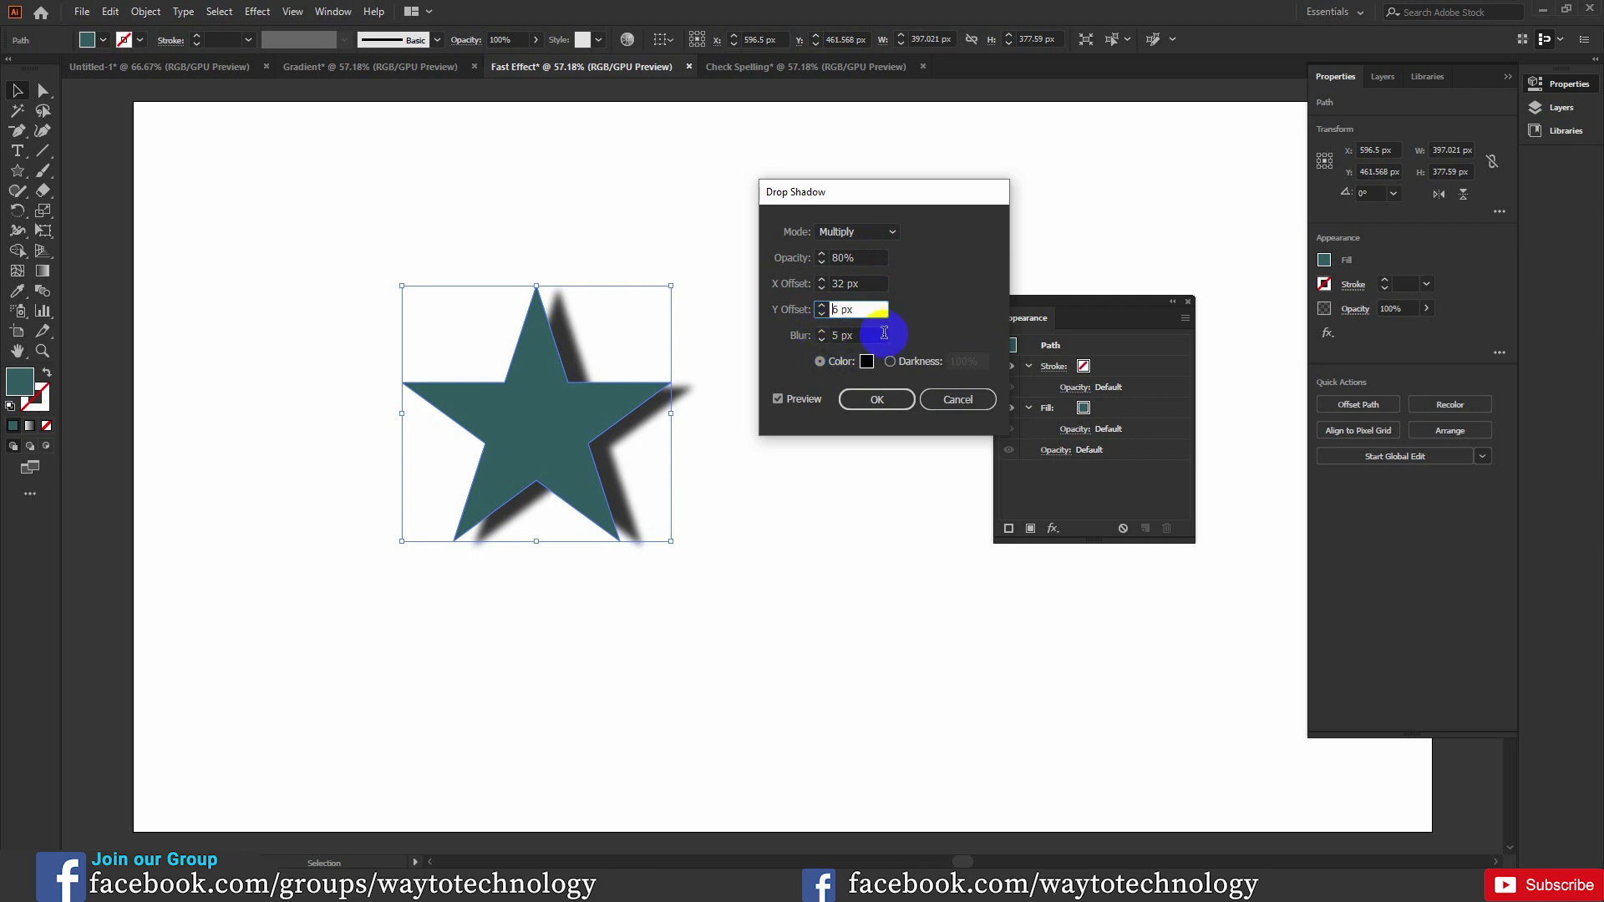
pyautogui.click(902, 400)
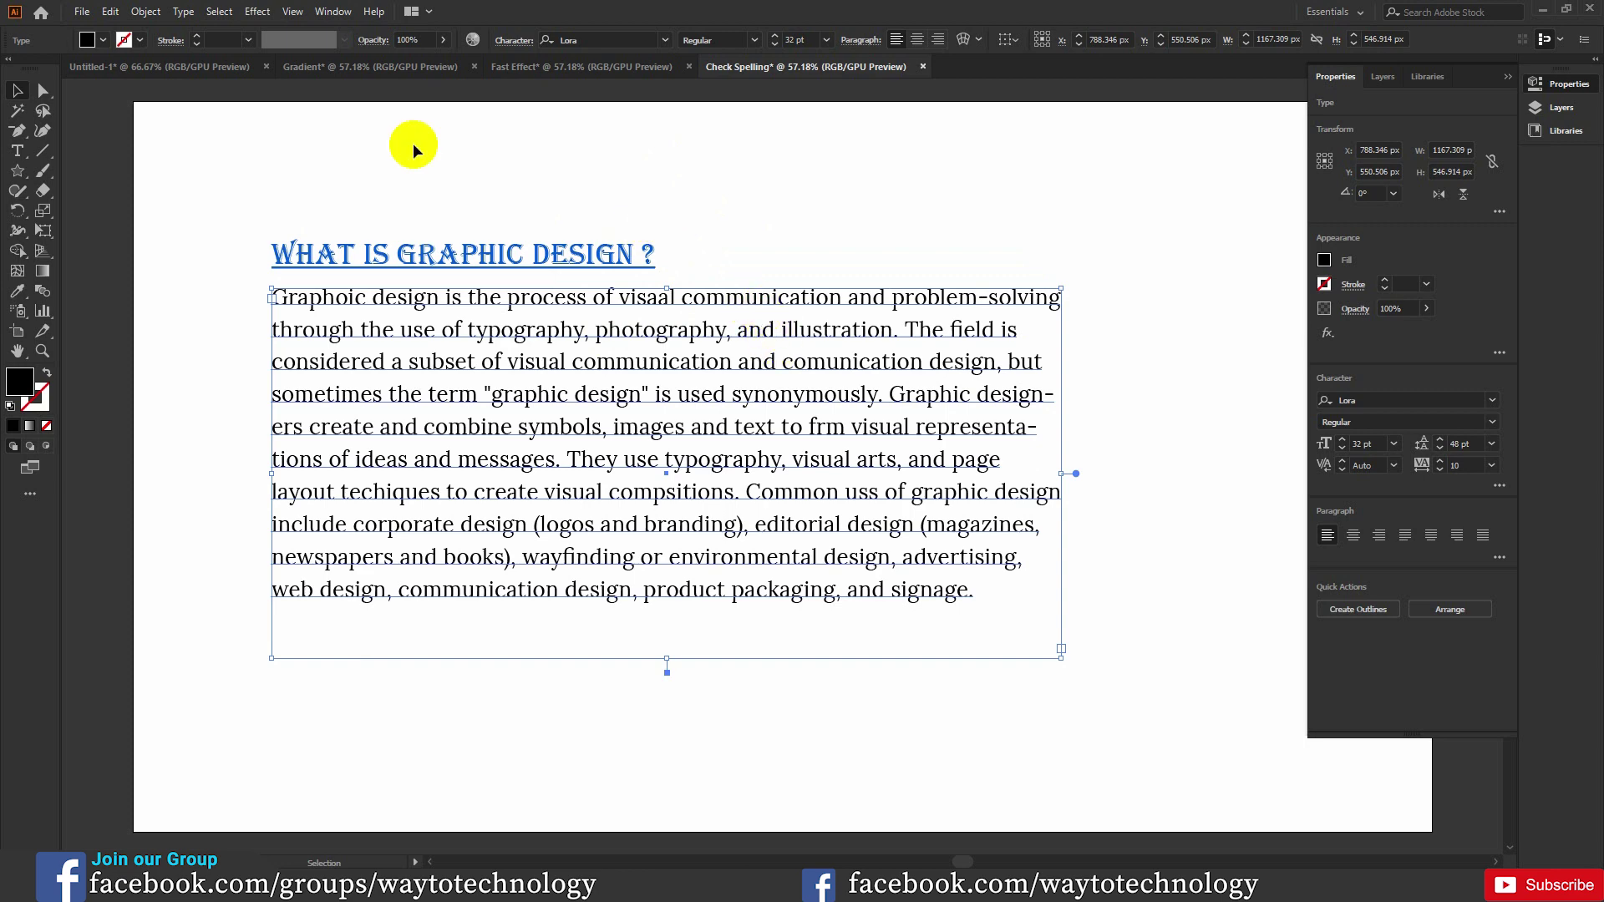
# - Run Check Spelling on the paragraph, reopening it with Ctrl+I, and start the check
pyautogui.click(115, 13)
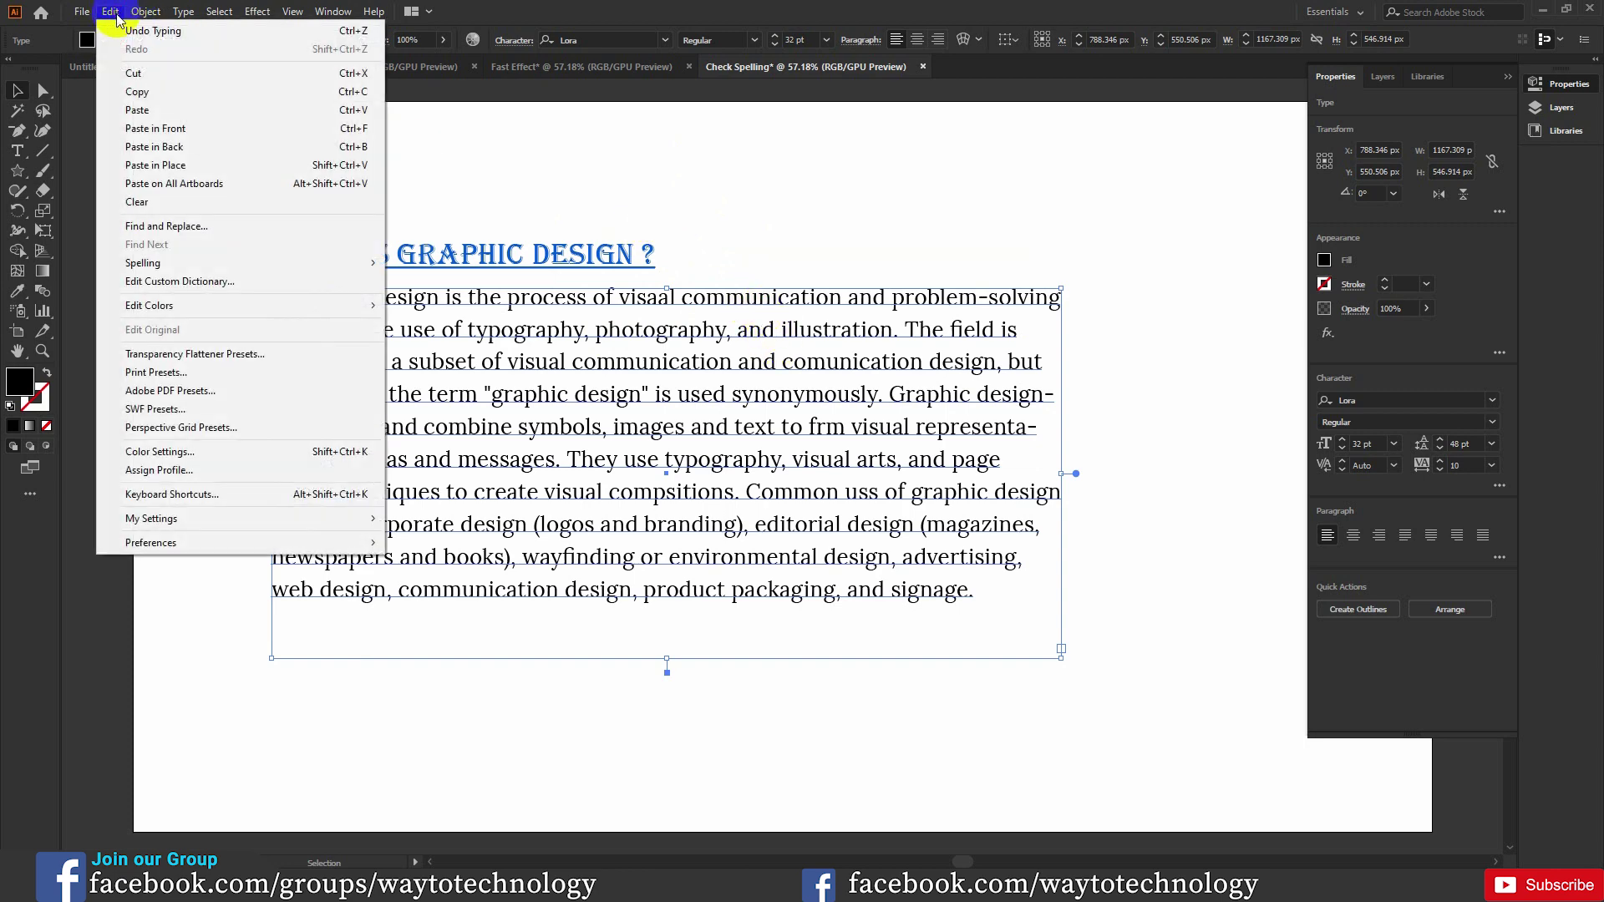
pyautogui.moveTo(204, 262)
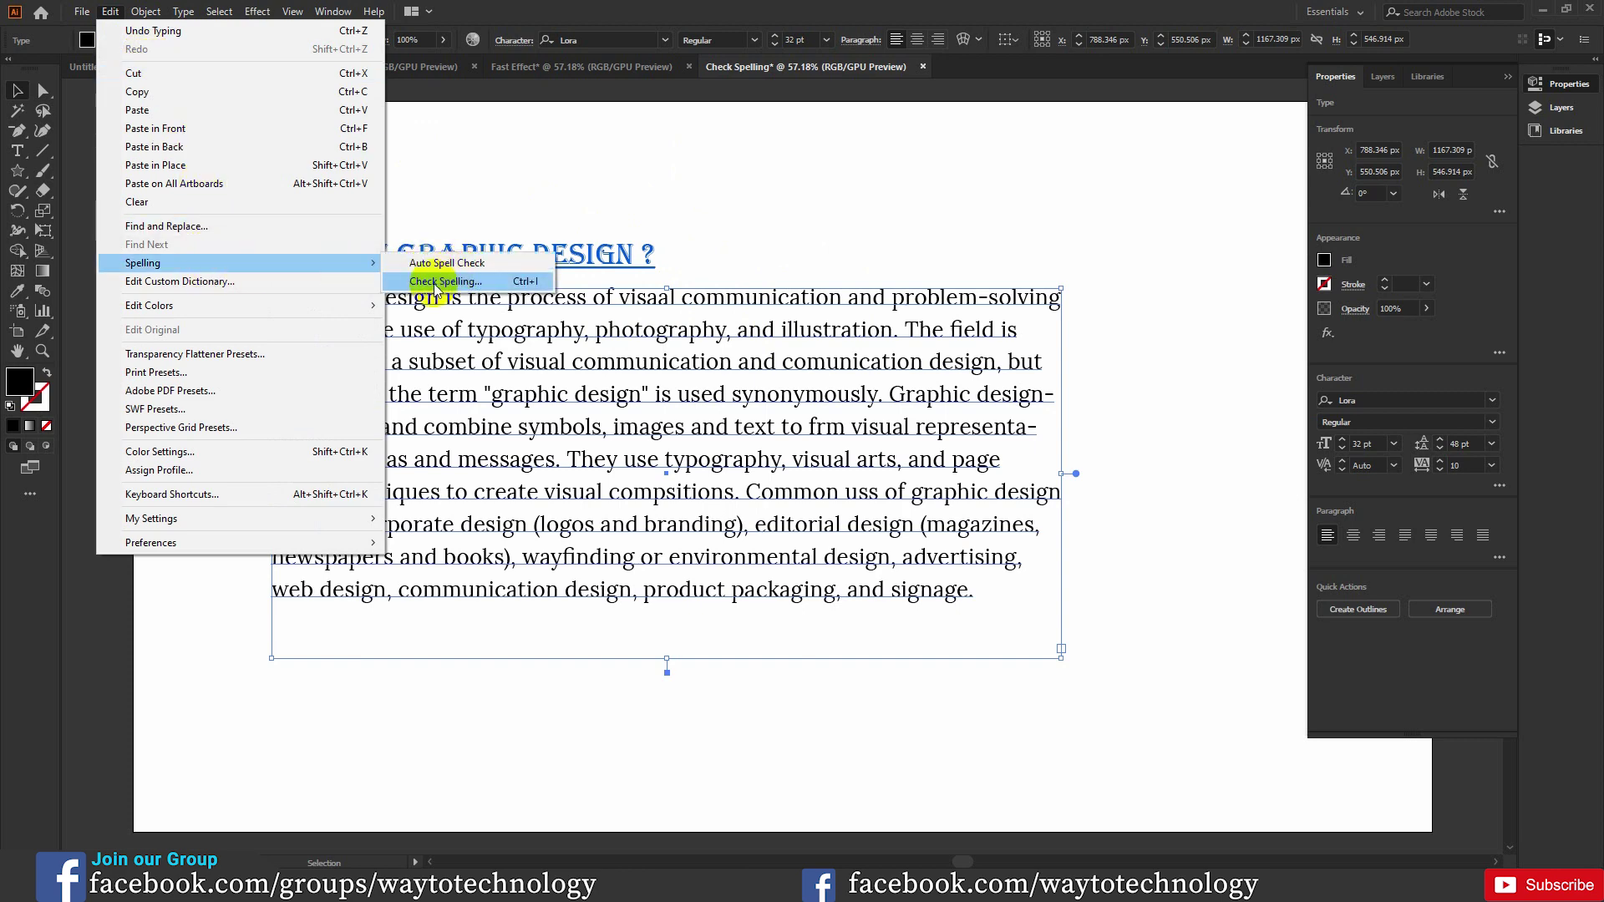
pyautogui.click(448, 284)
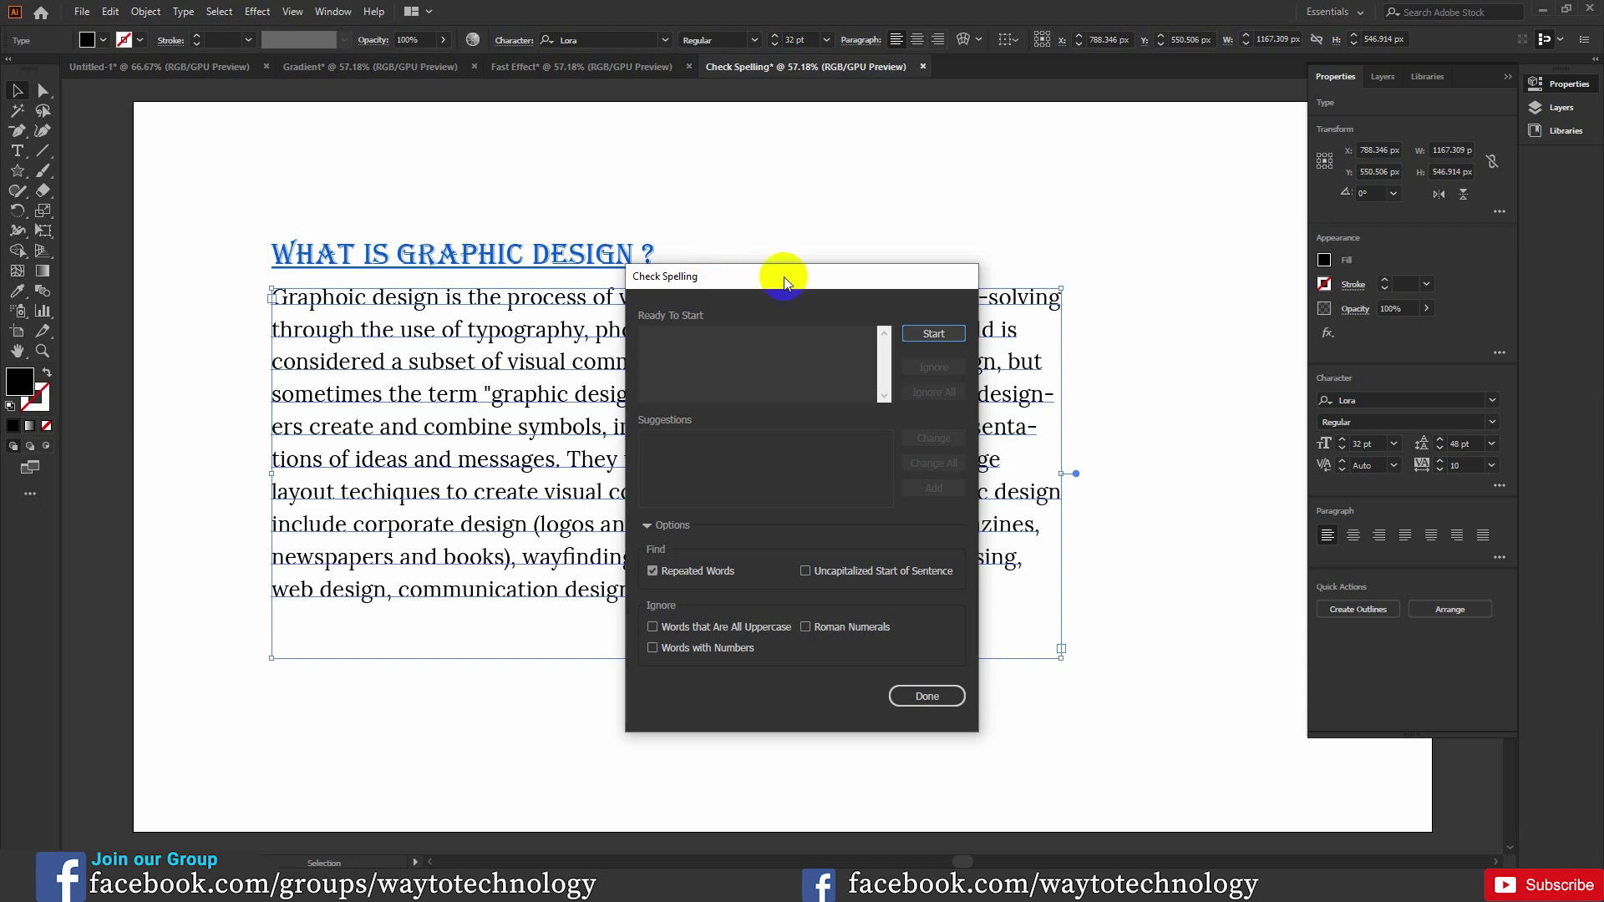
pyautogui.click(918, 691)
pyautogui.click(986, 368)
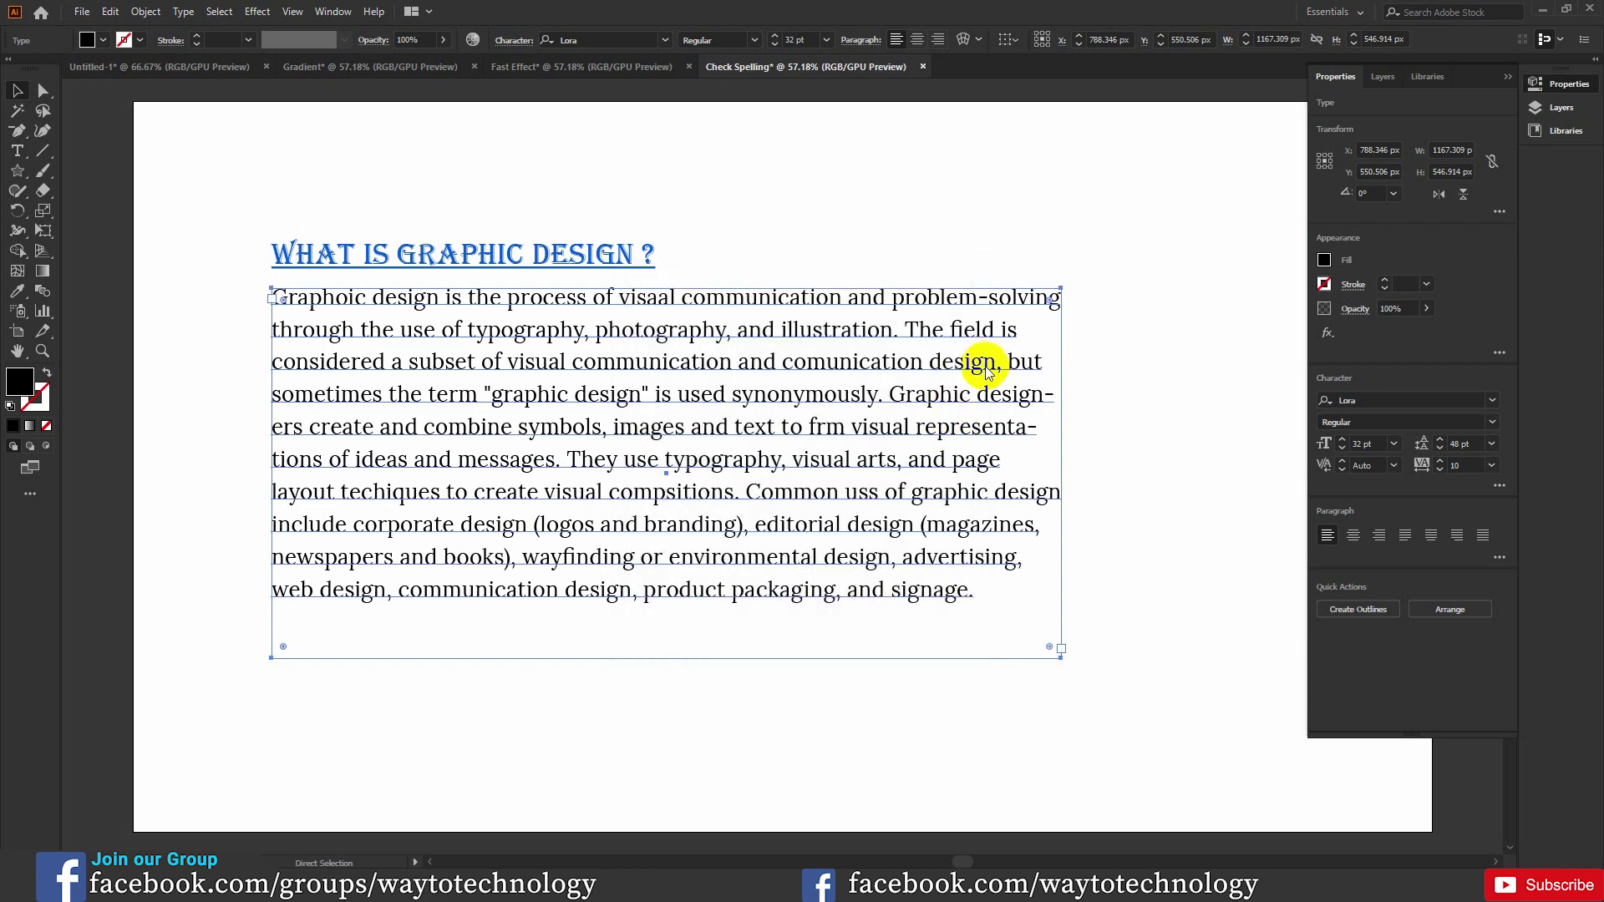
pyautogui.hotkey('ctrl', 'i')
pyautogui.moveTo(739, 265); pyautogui.dragTo(1092, 167)
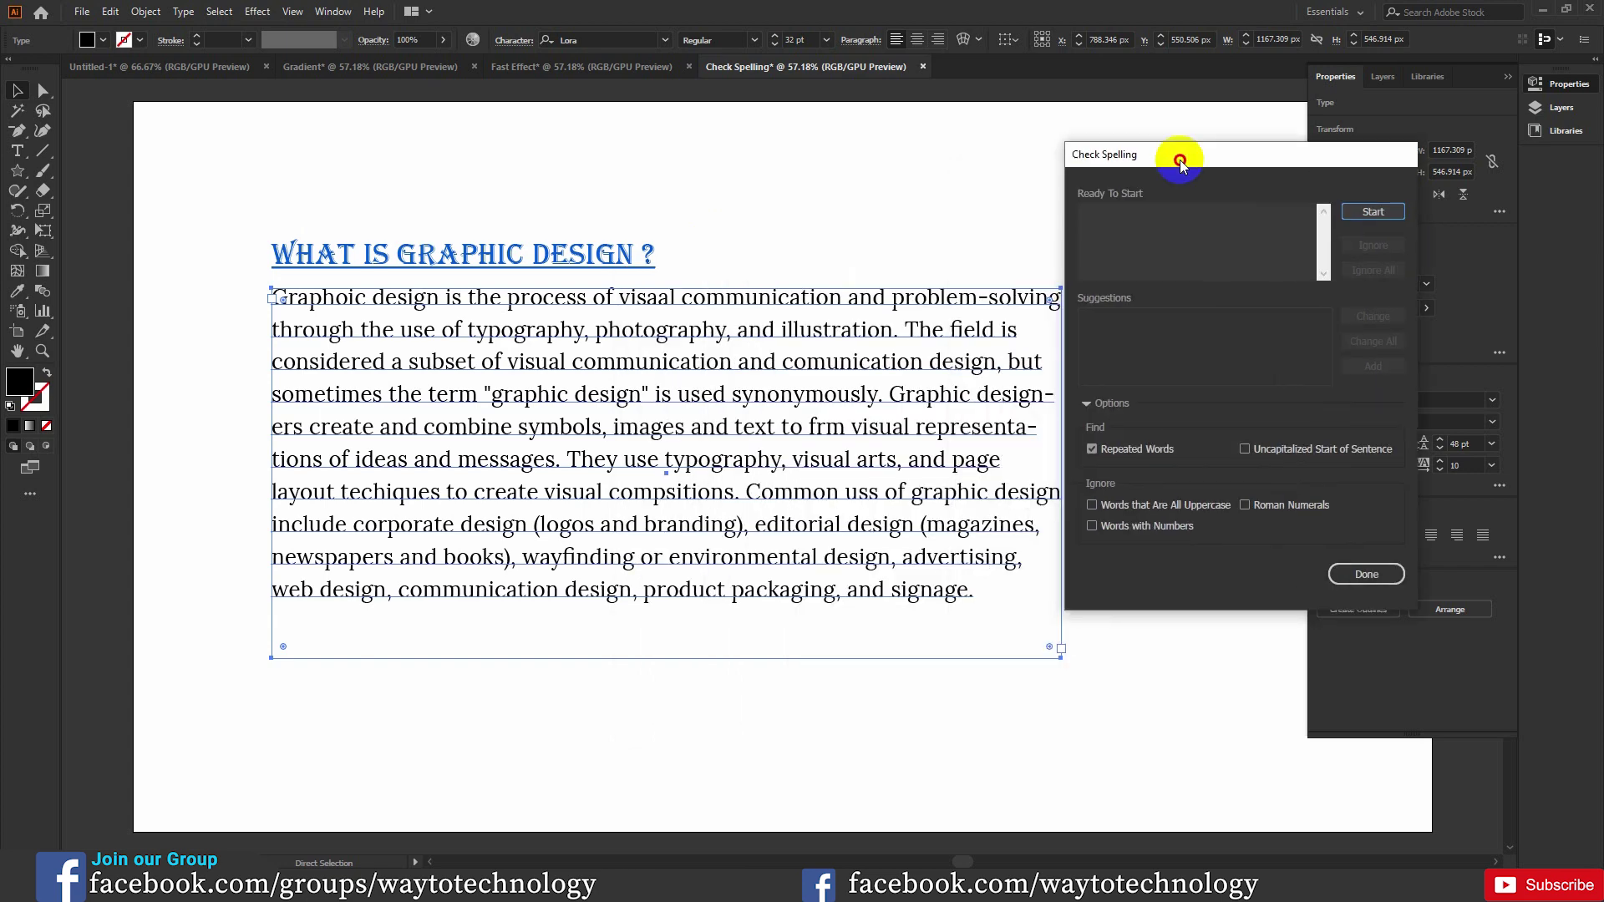
pyautogui.click(1374, 214)
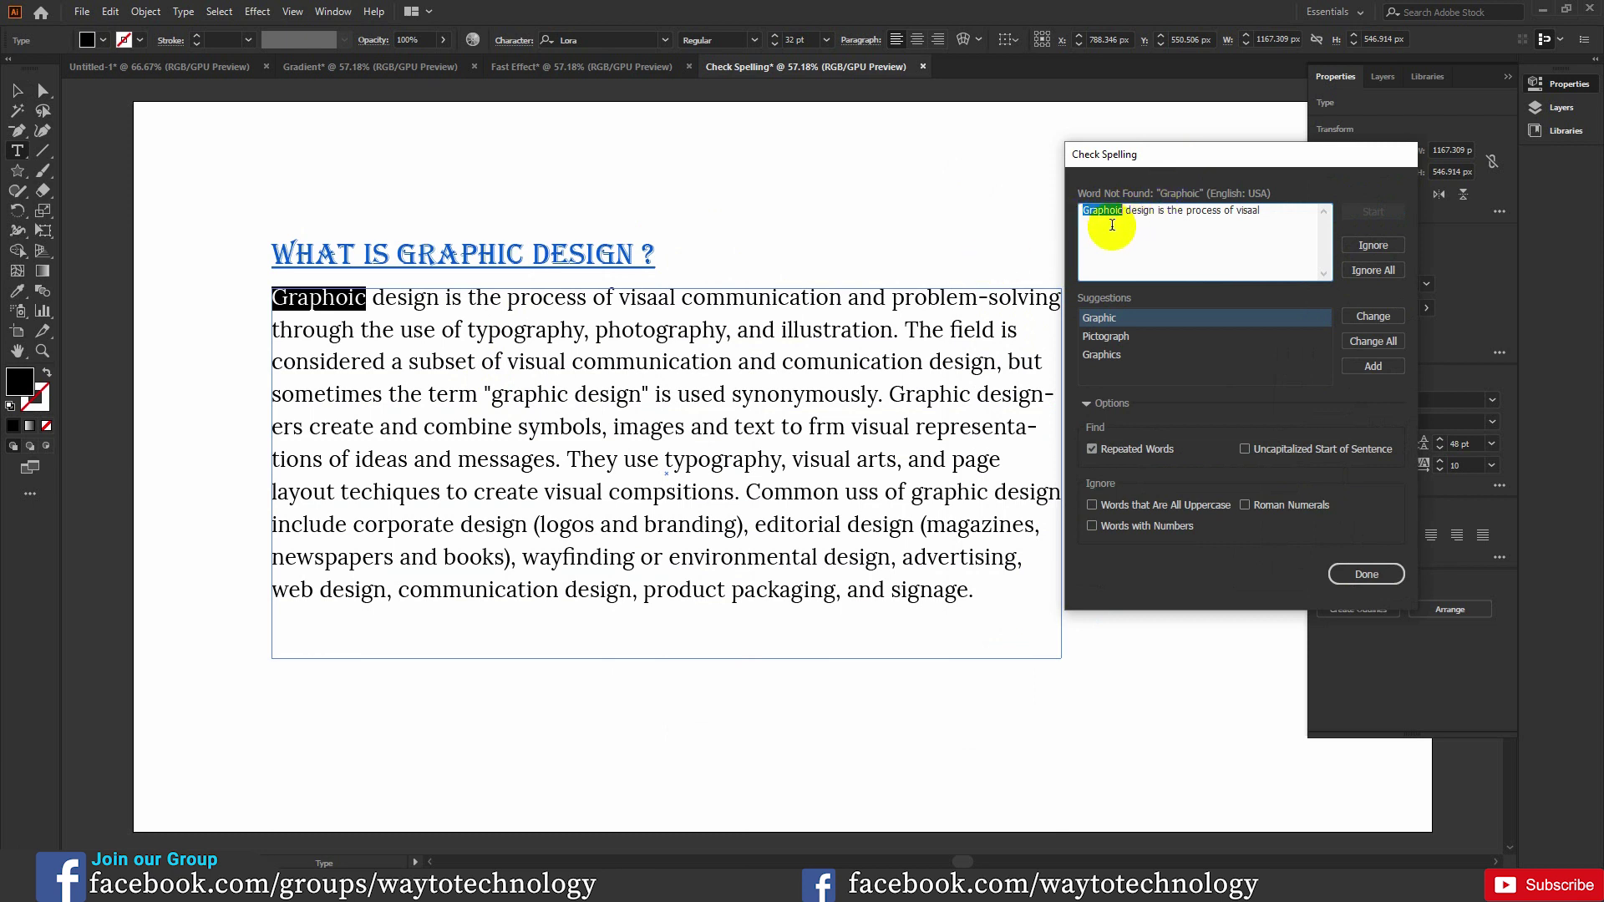
# - Replace the misspelled 'Graphoic' with the suggestion 'Graphic'
pyautogui.click(1117, 356)
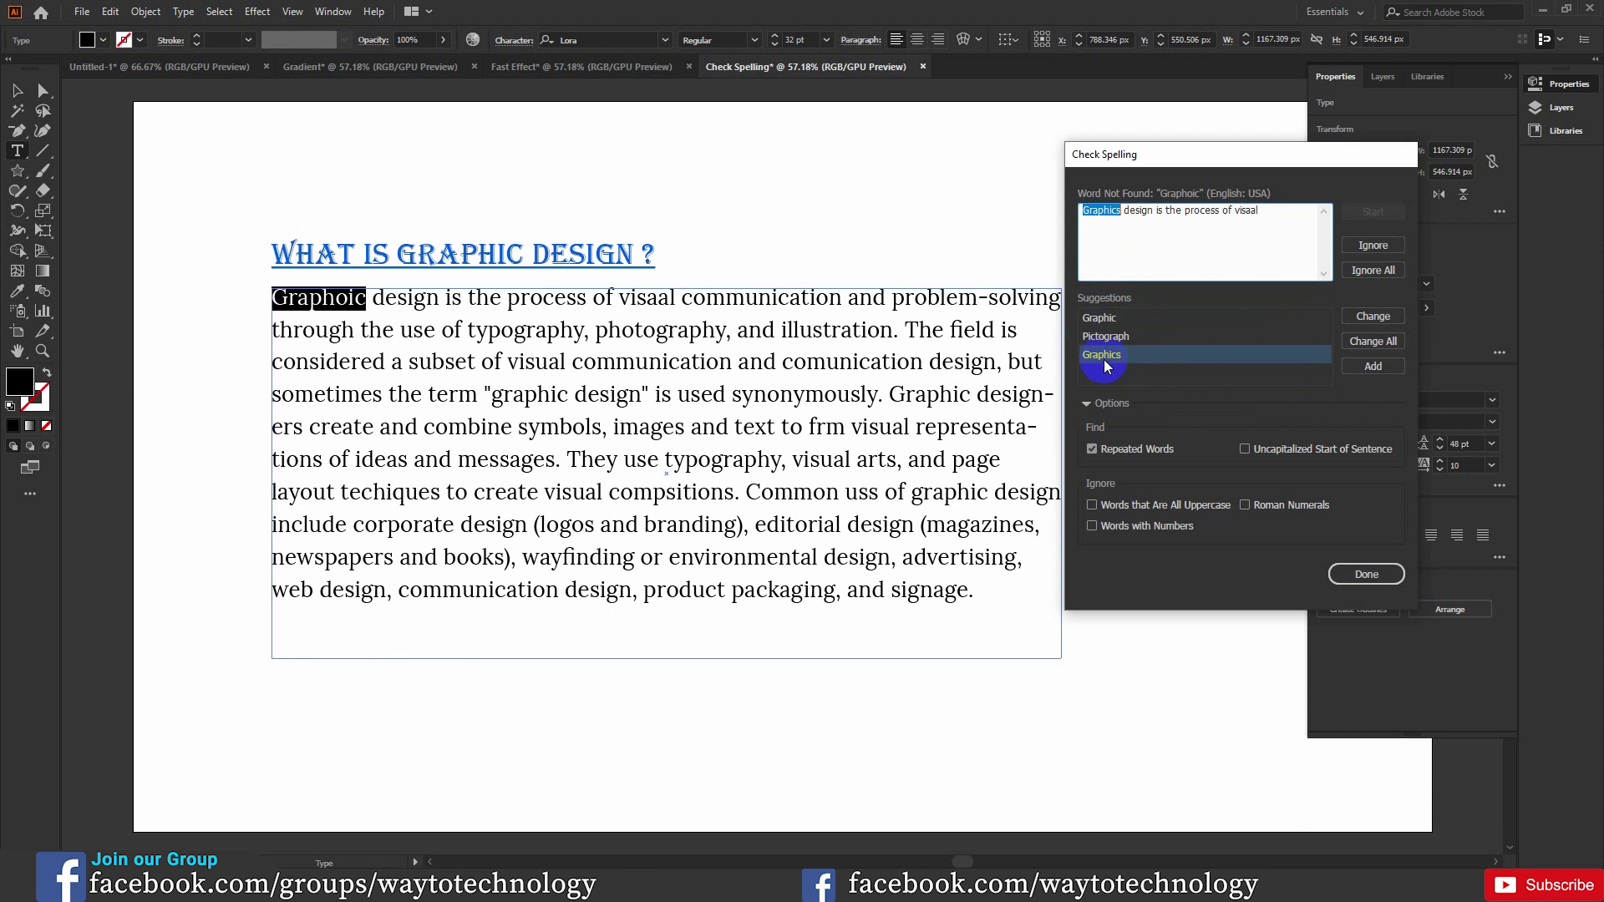
pyautogui.click(1120, 318)
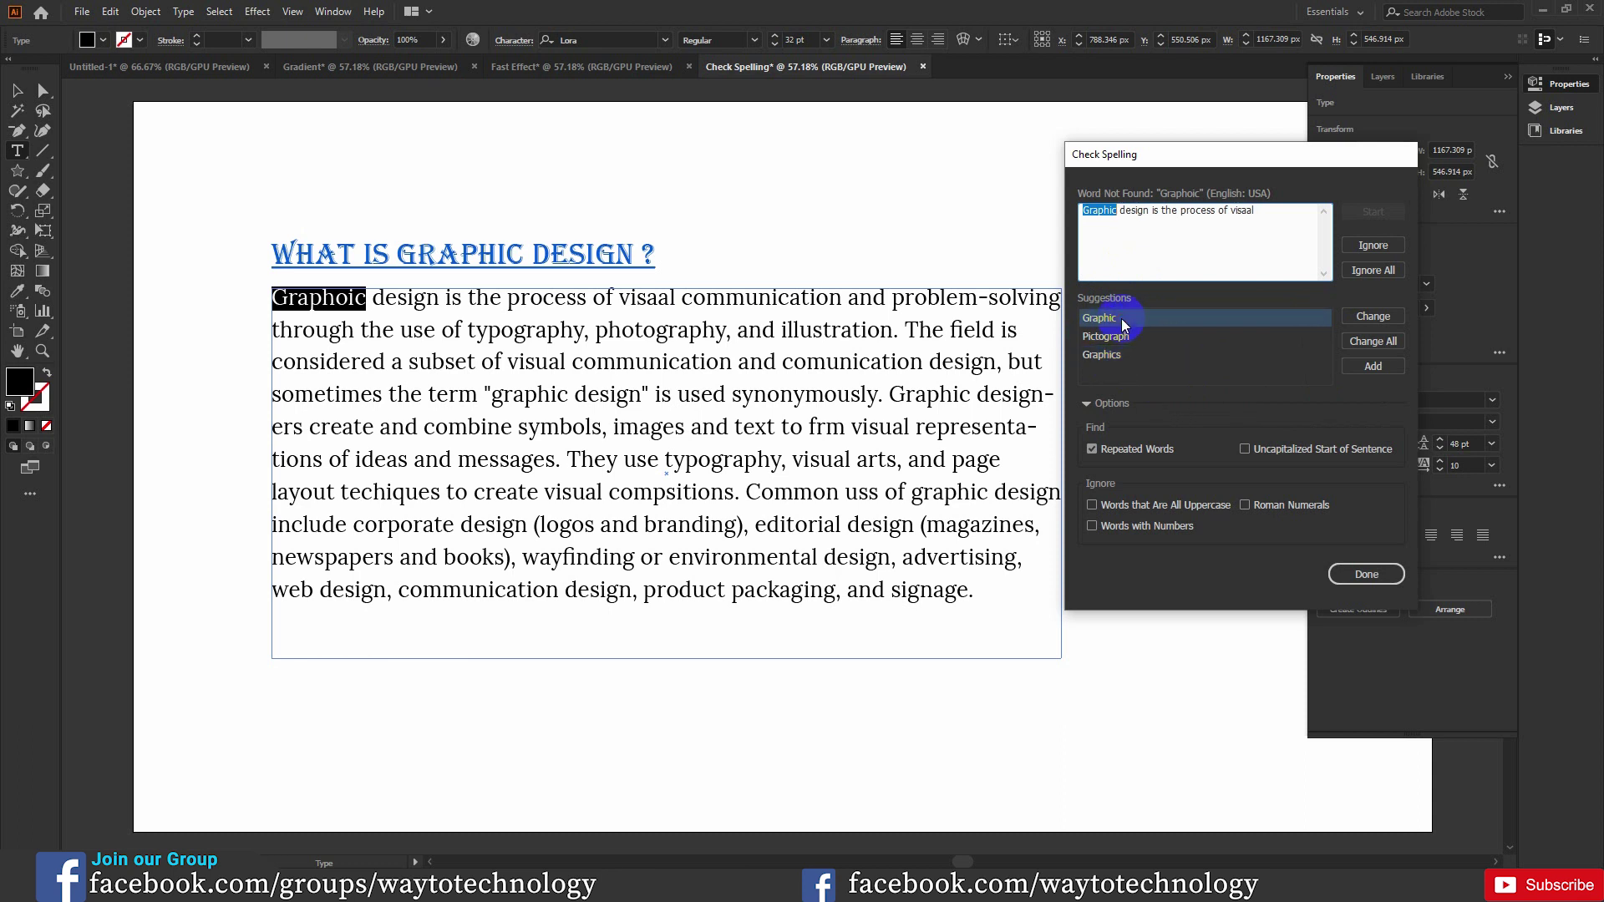
pyautogui.click(1373, 319)
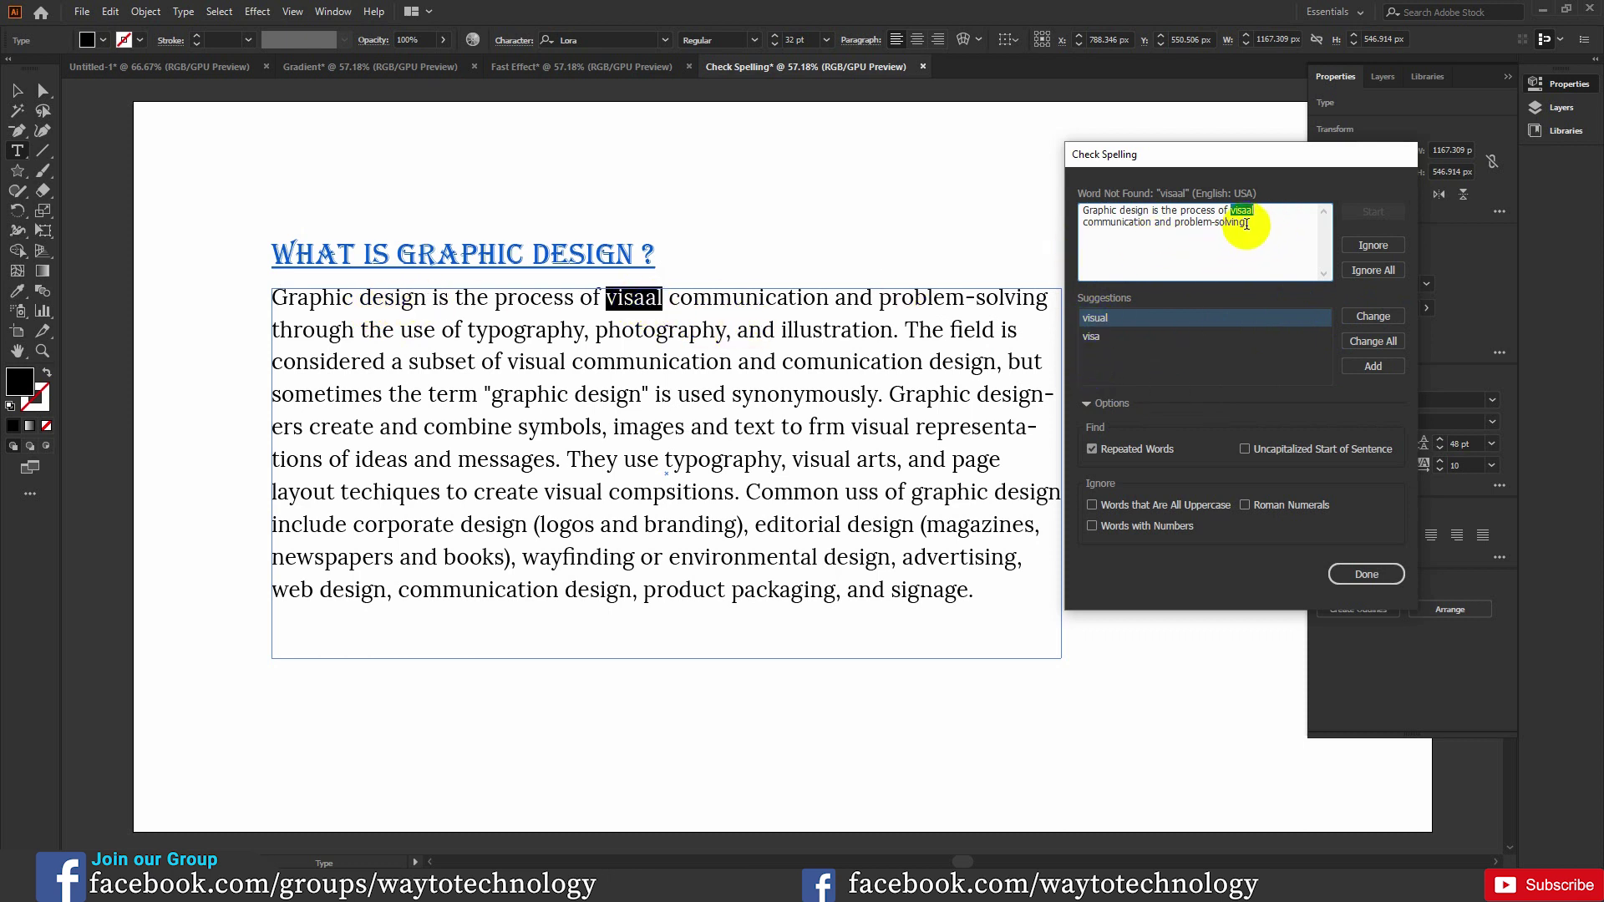
# - Leave 'visaal' uncorrected, close Check Spelling, and select the text frame
pyautogui.click(1118, 322)
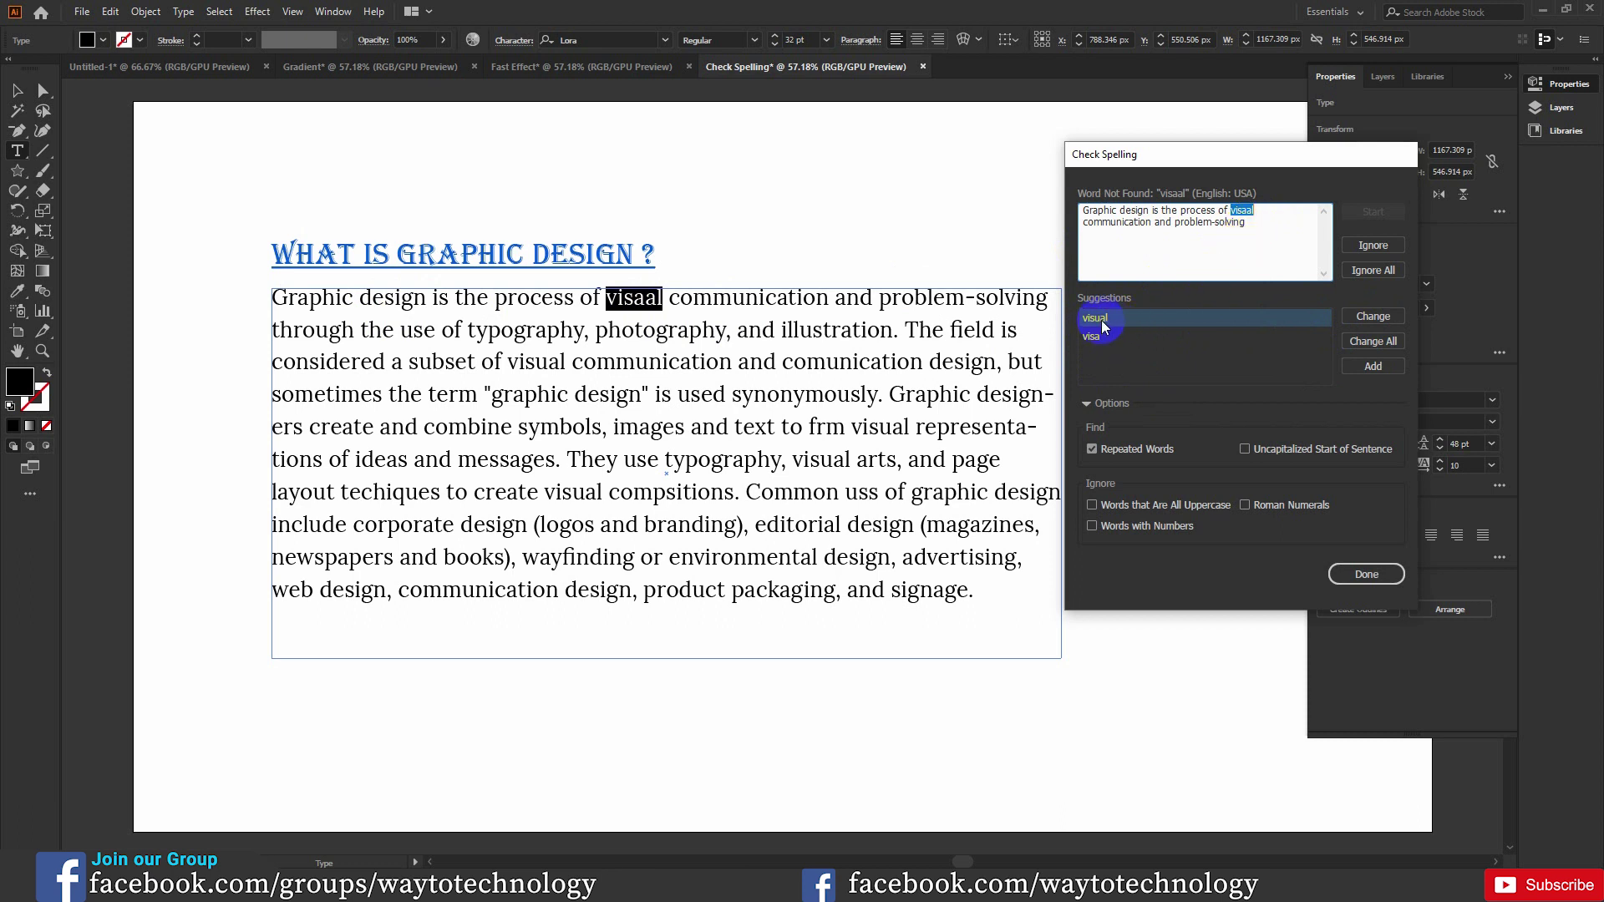
pyautogui.click(1370, 318)
pyautogui.click(1364, 249)
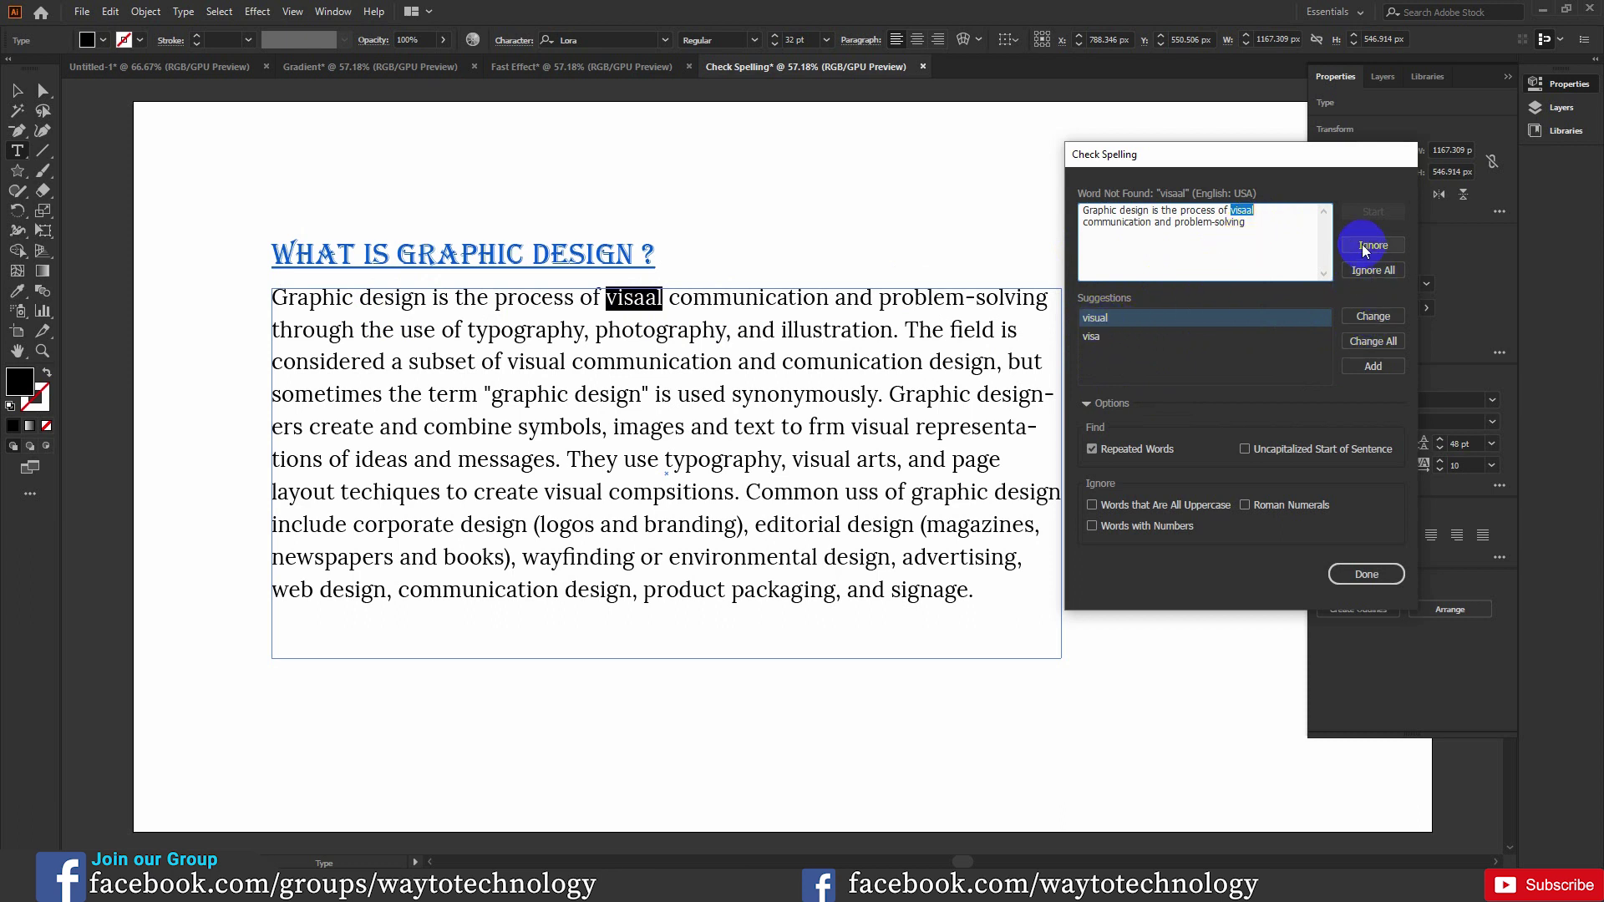
pyautogui.click(1374, 342)
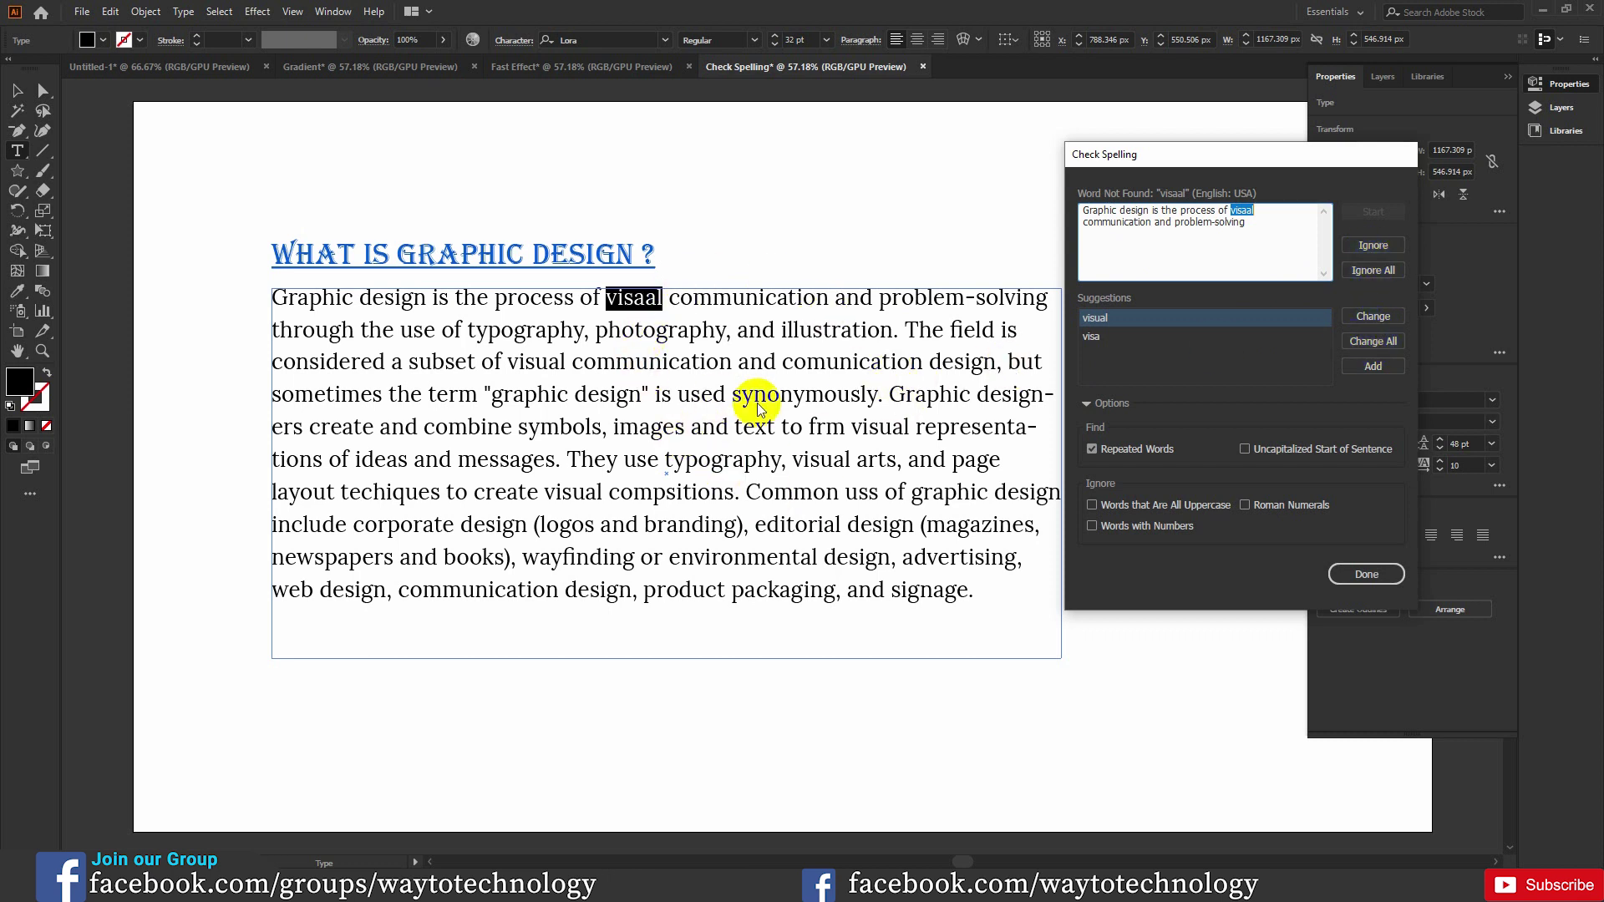
pyautogui.click(1368, 374)
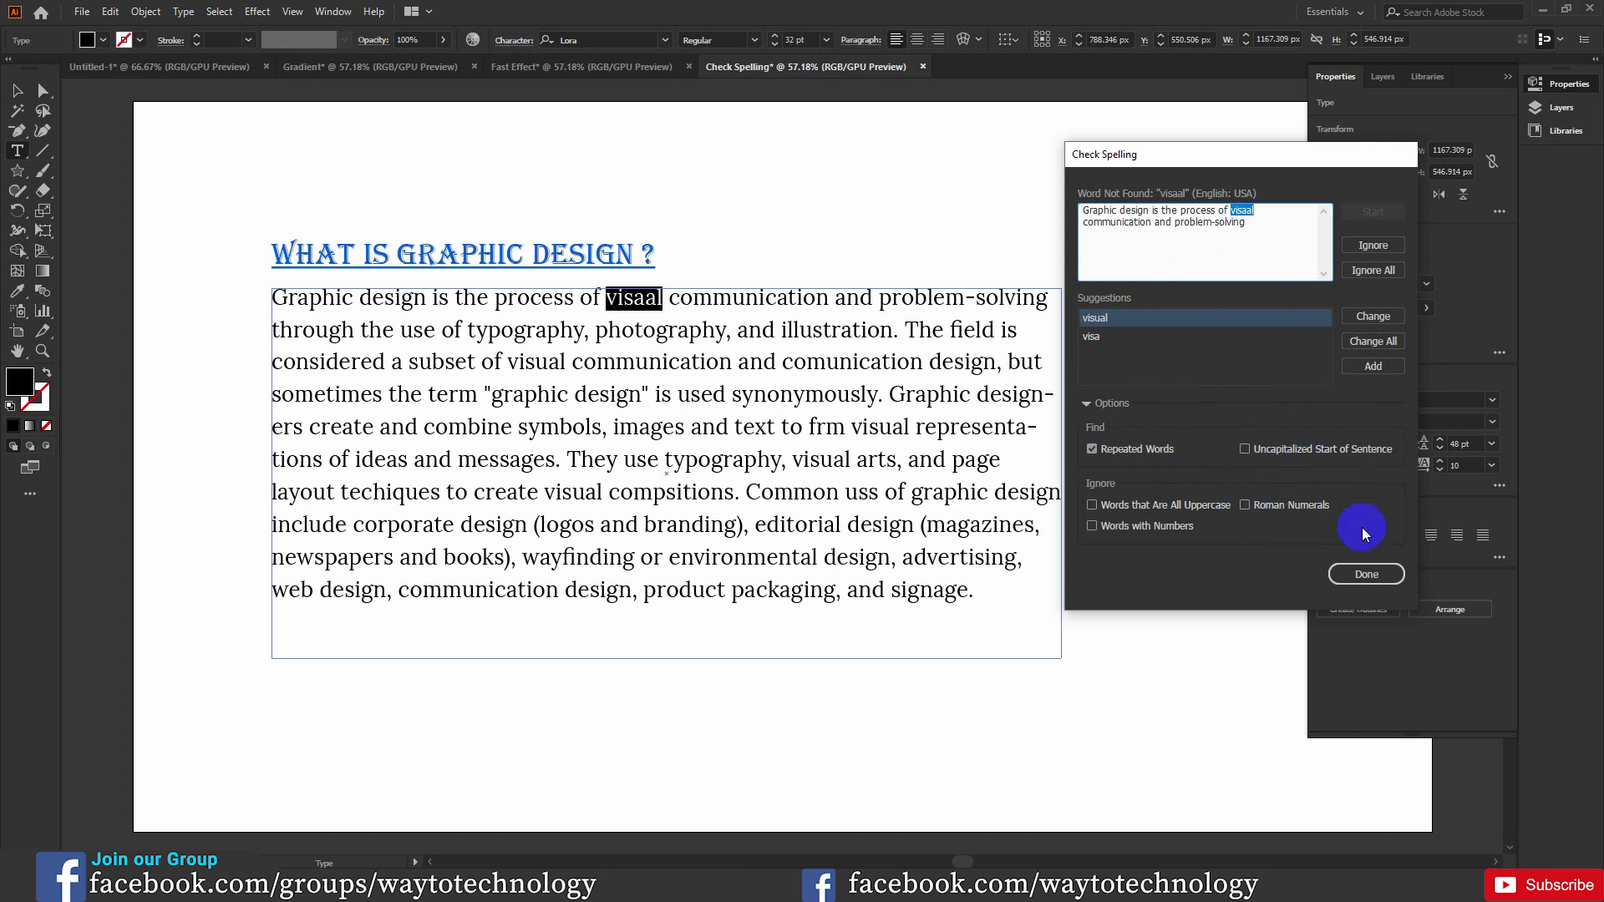
pyautogui.click(1375, 571)
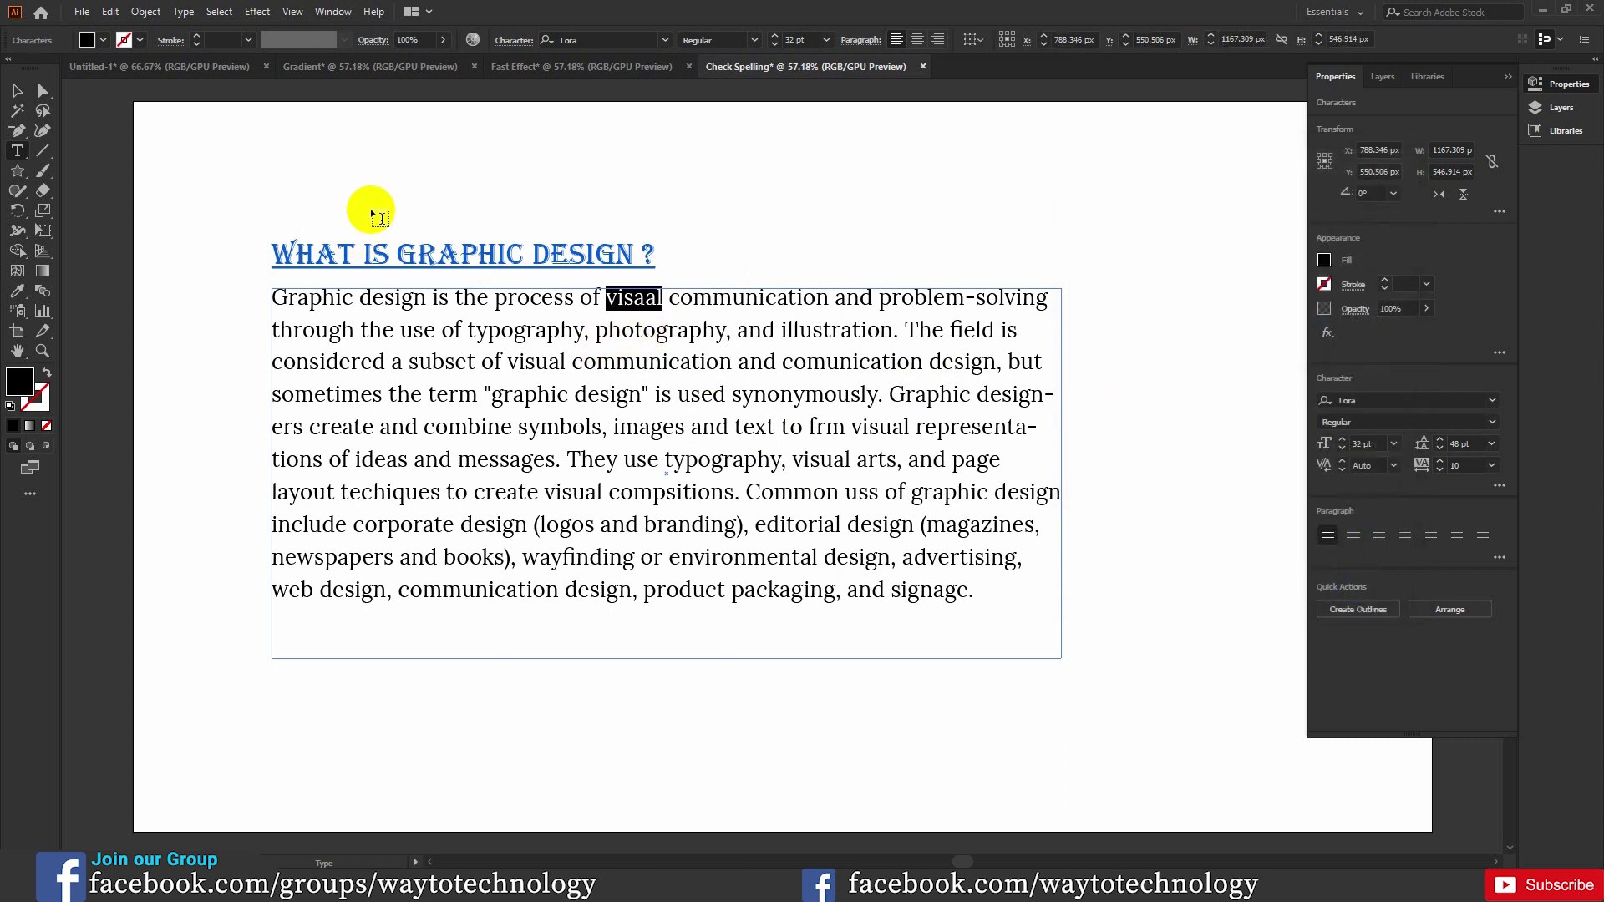
pyautogui.click(17, 90)
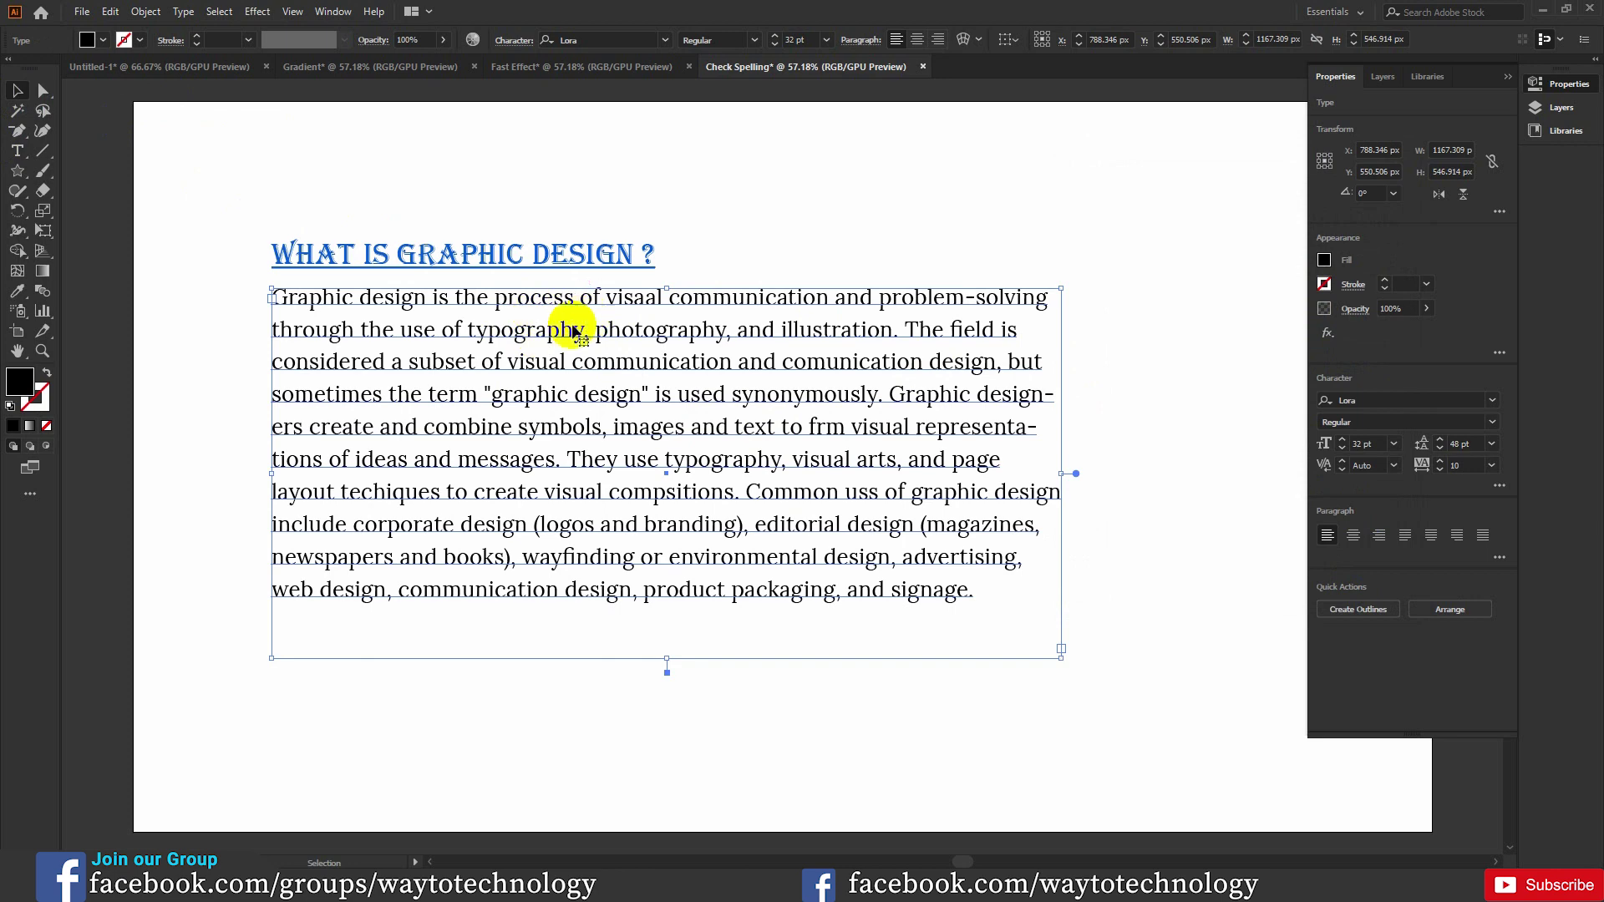
# - Enable Auto Spell Check on the text frame and view the paragraph at 100%
pyautogui.rightClick(804, 311)
pyautogui.moveTo(941, 440)
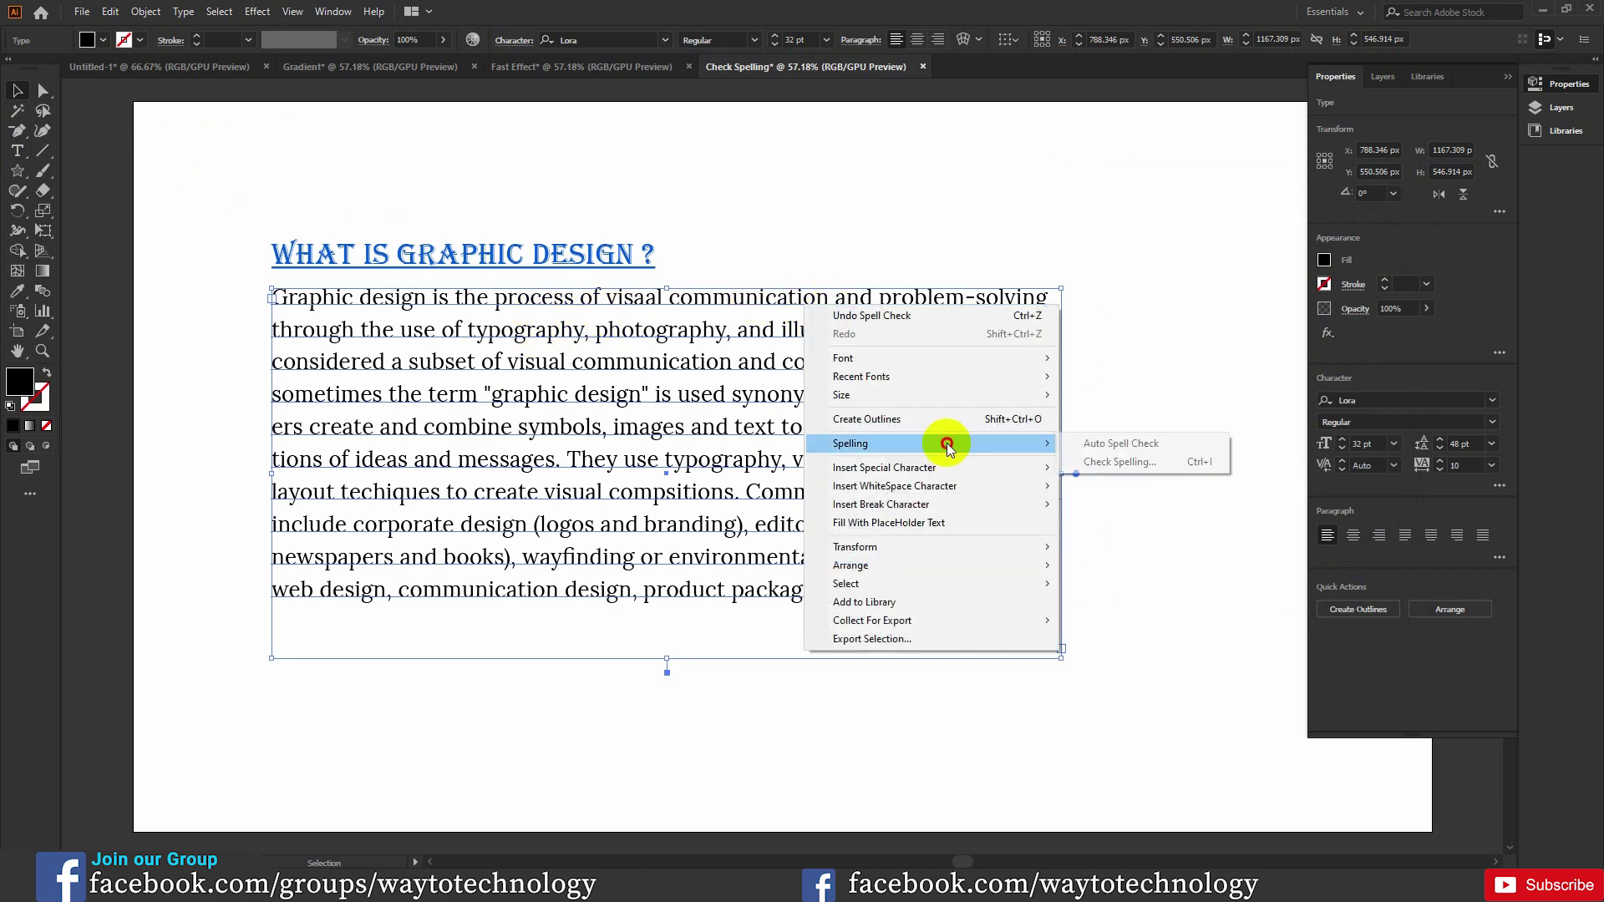
pyautogui.click(1099, 451)
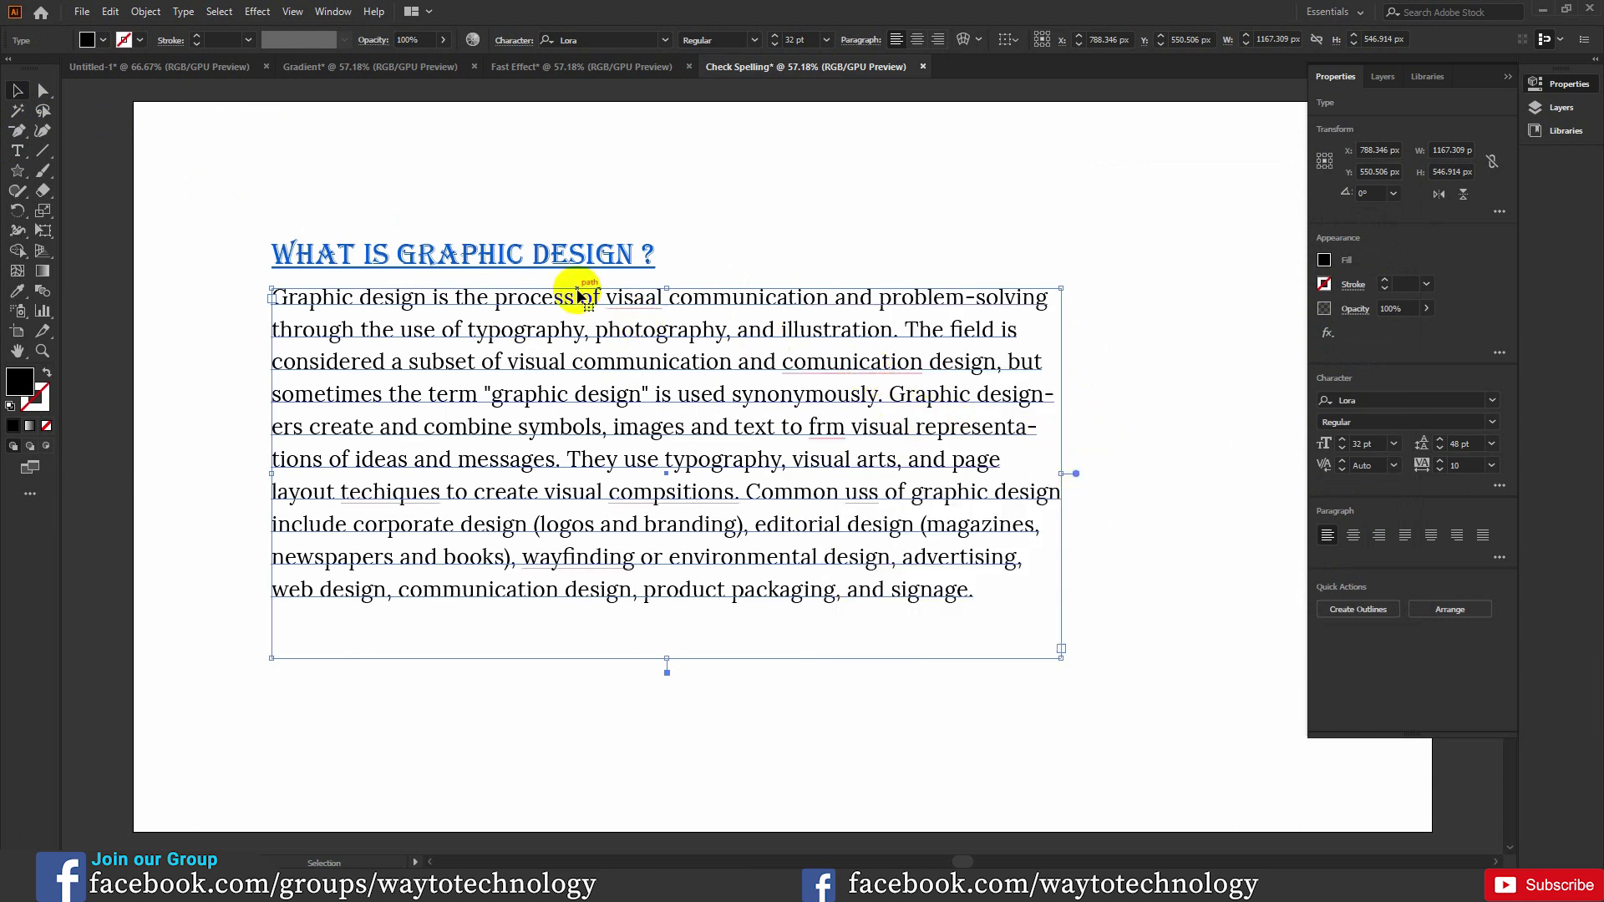
pyautogui.hotkey('ctrl', '1')
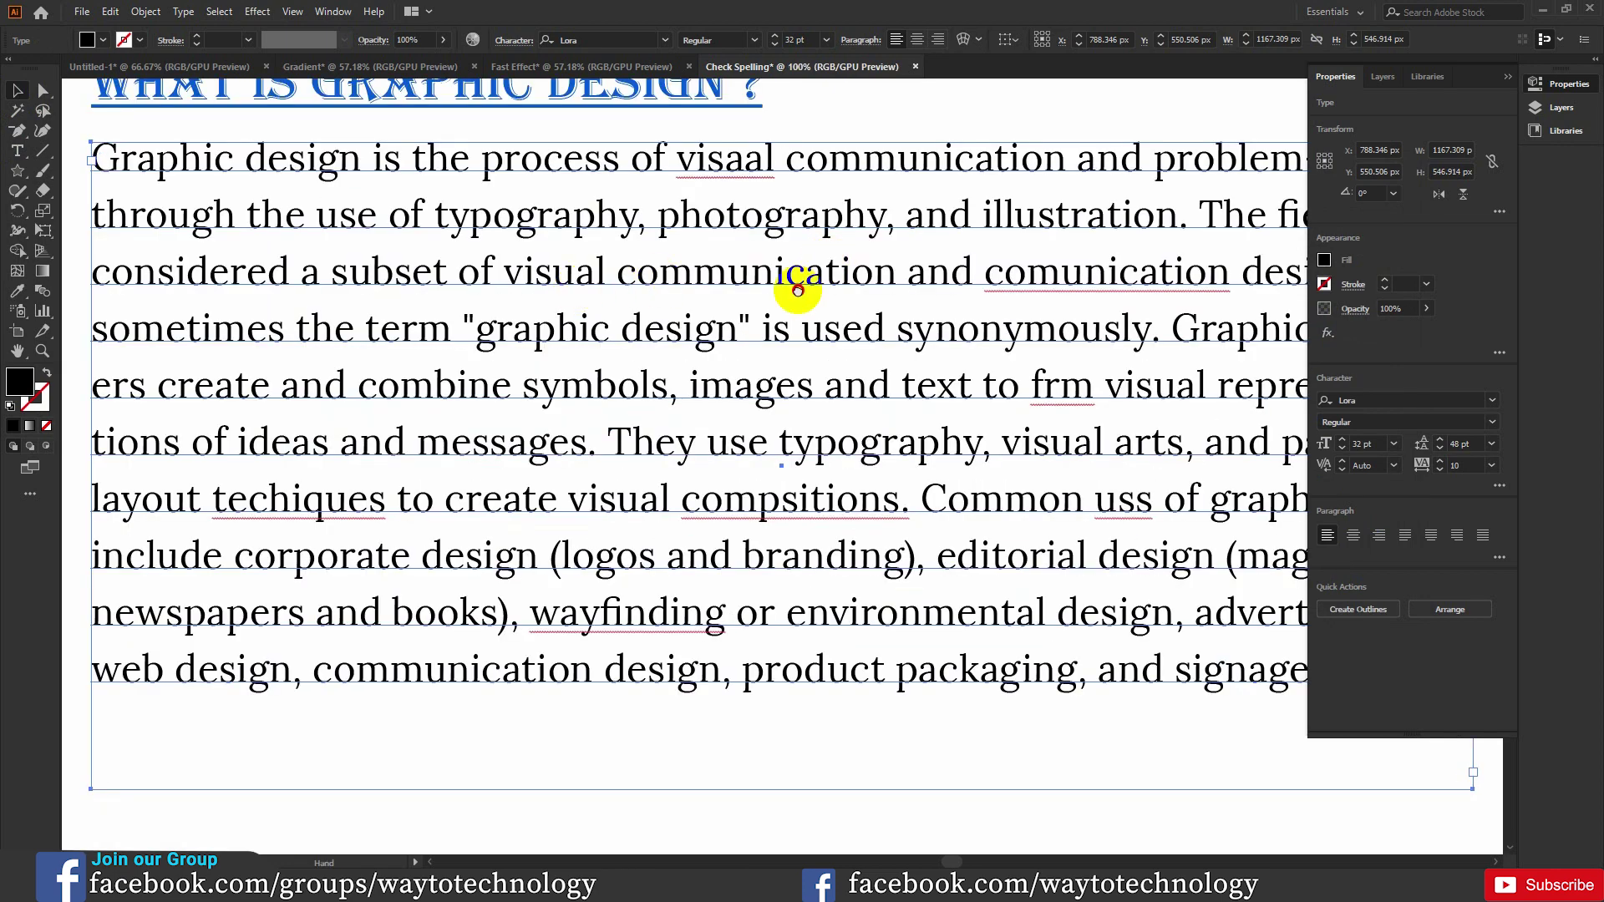
pyautogui.moveTo(794, 287); pyautogui.dragTo(634, 476)
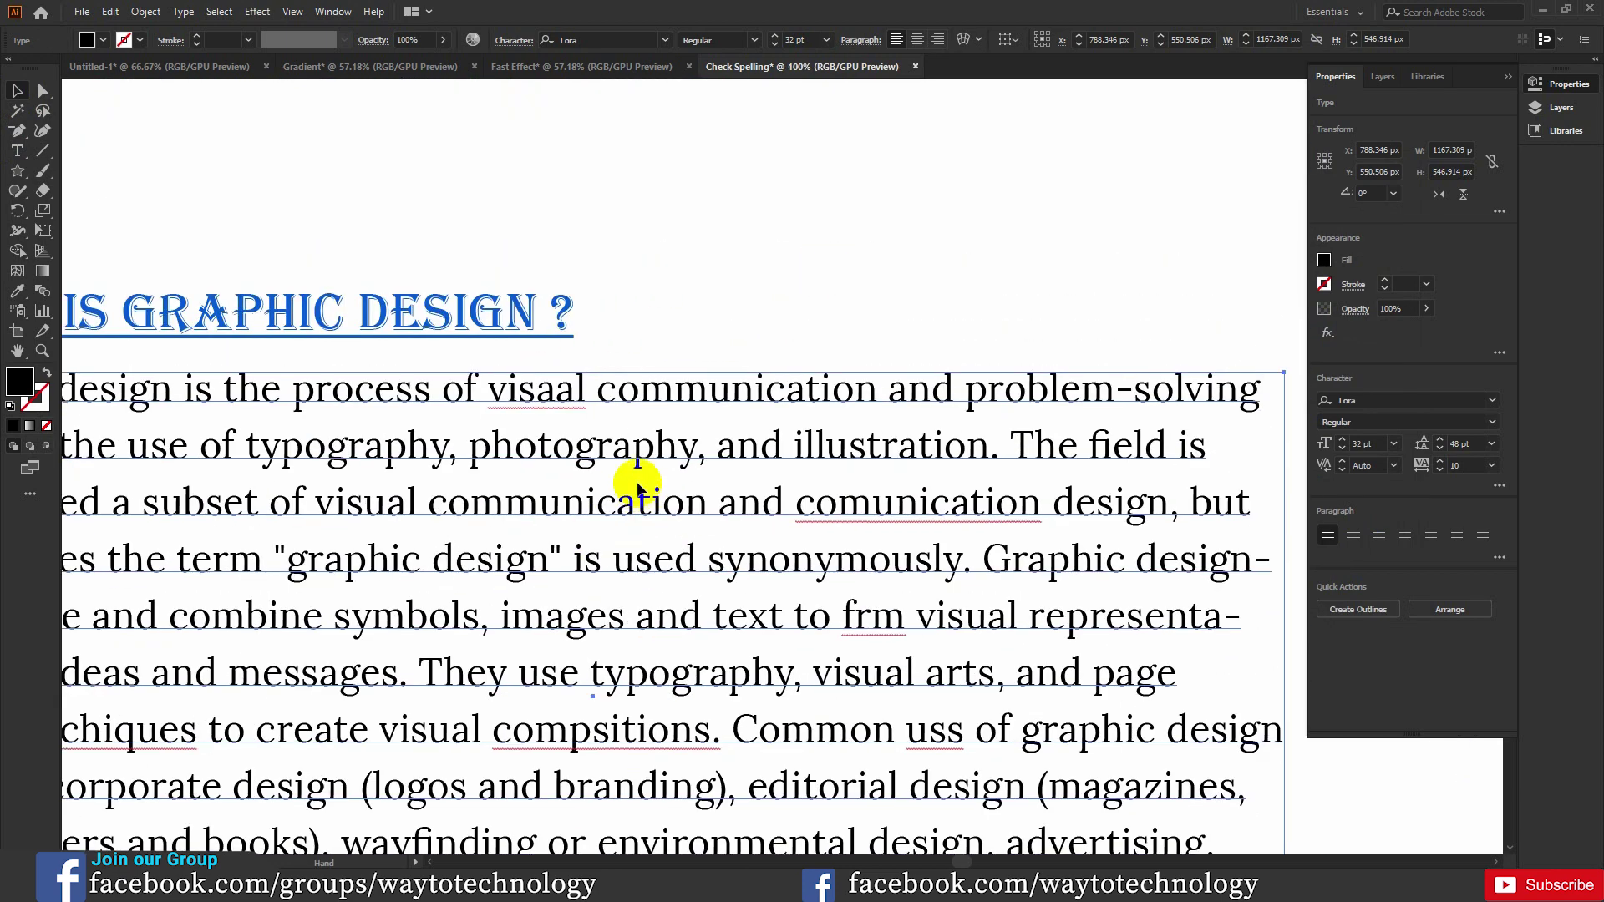
# - Correct 'visaal' to 'visual' and 'comunication' to 'communication' from the suggestions
pyautogui.doubleClick(544, 402)
pyautogui.rightClick(552, 401)
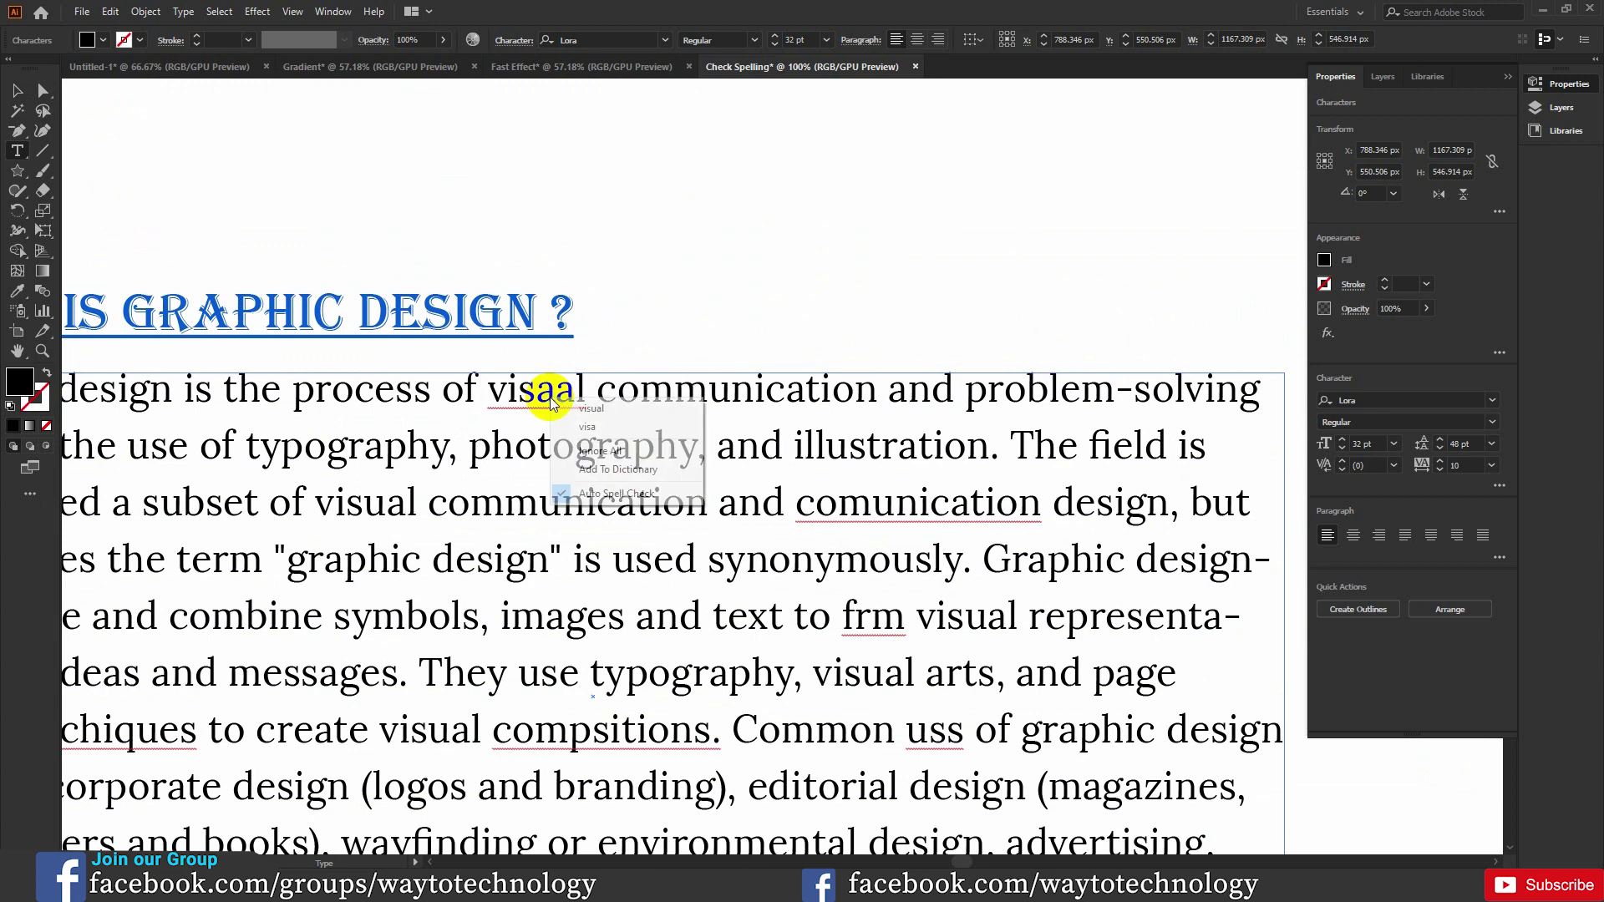
pyautogui.click(593, 408)
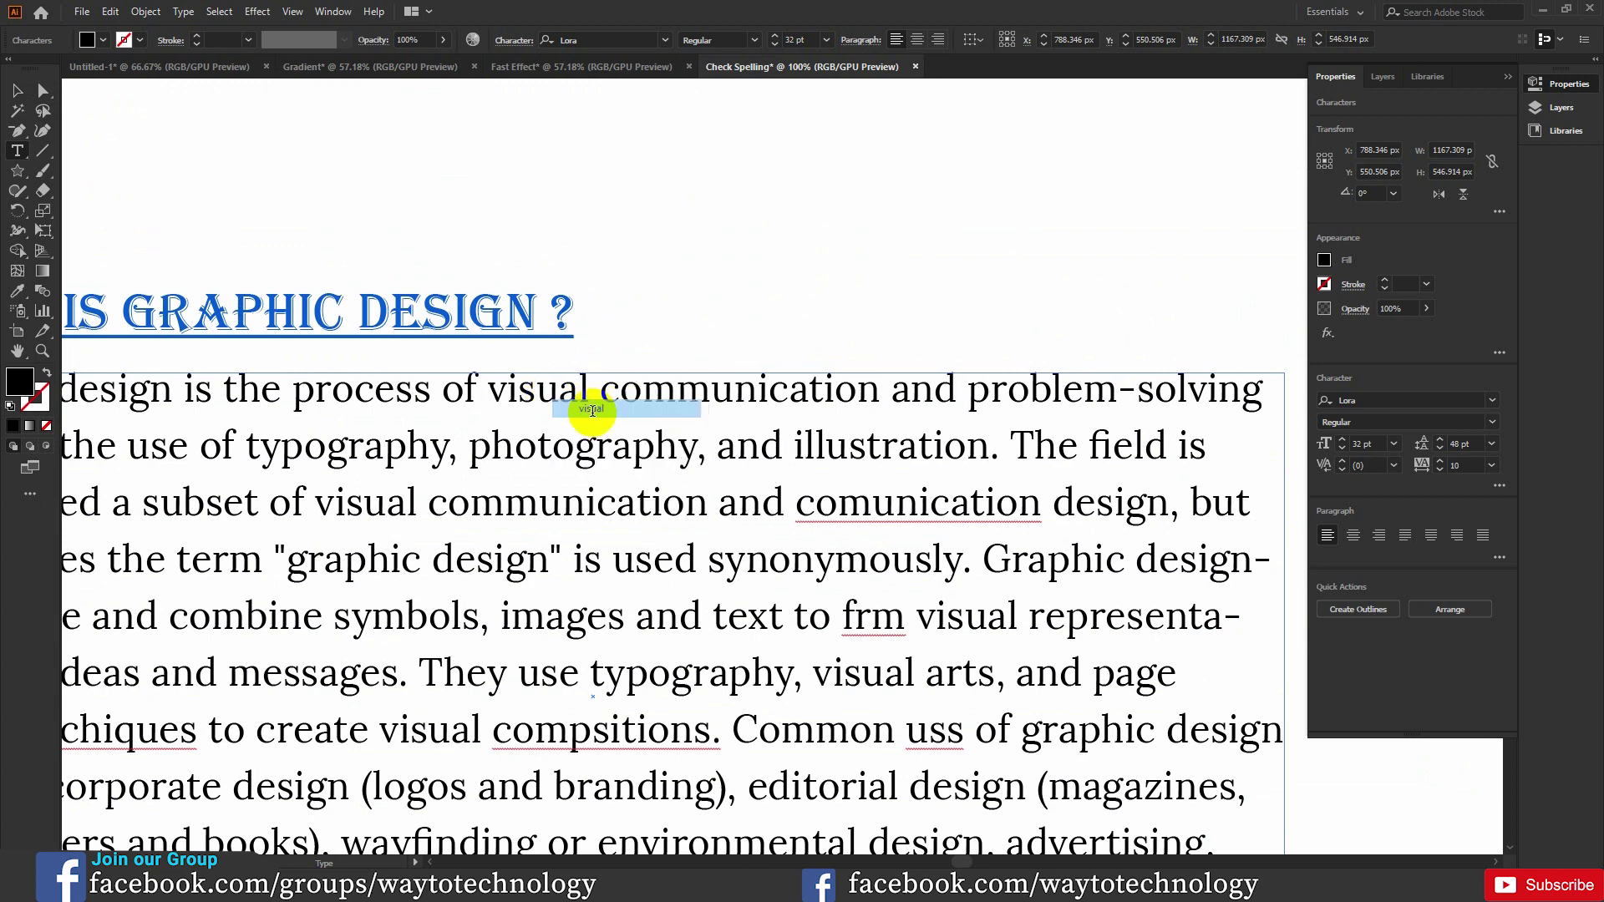
pyautogui.rightClick(900, 507)
pyautogui.click(939, 519)
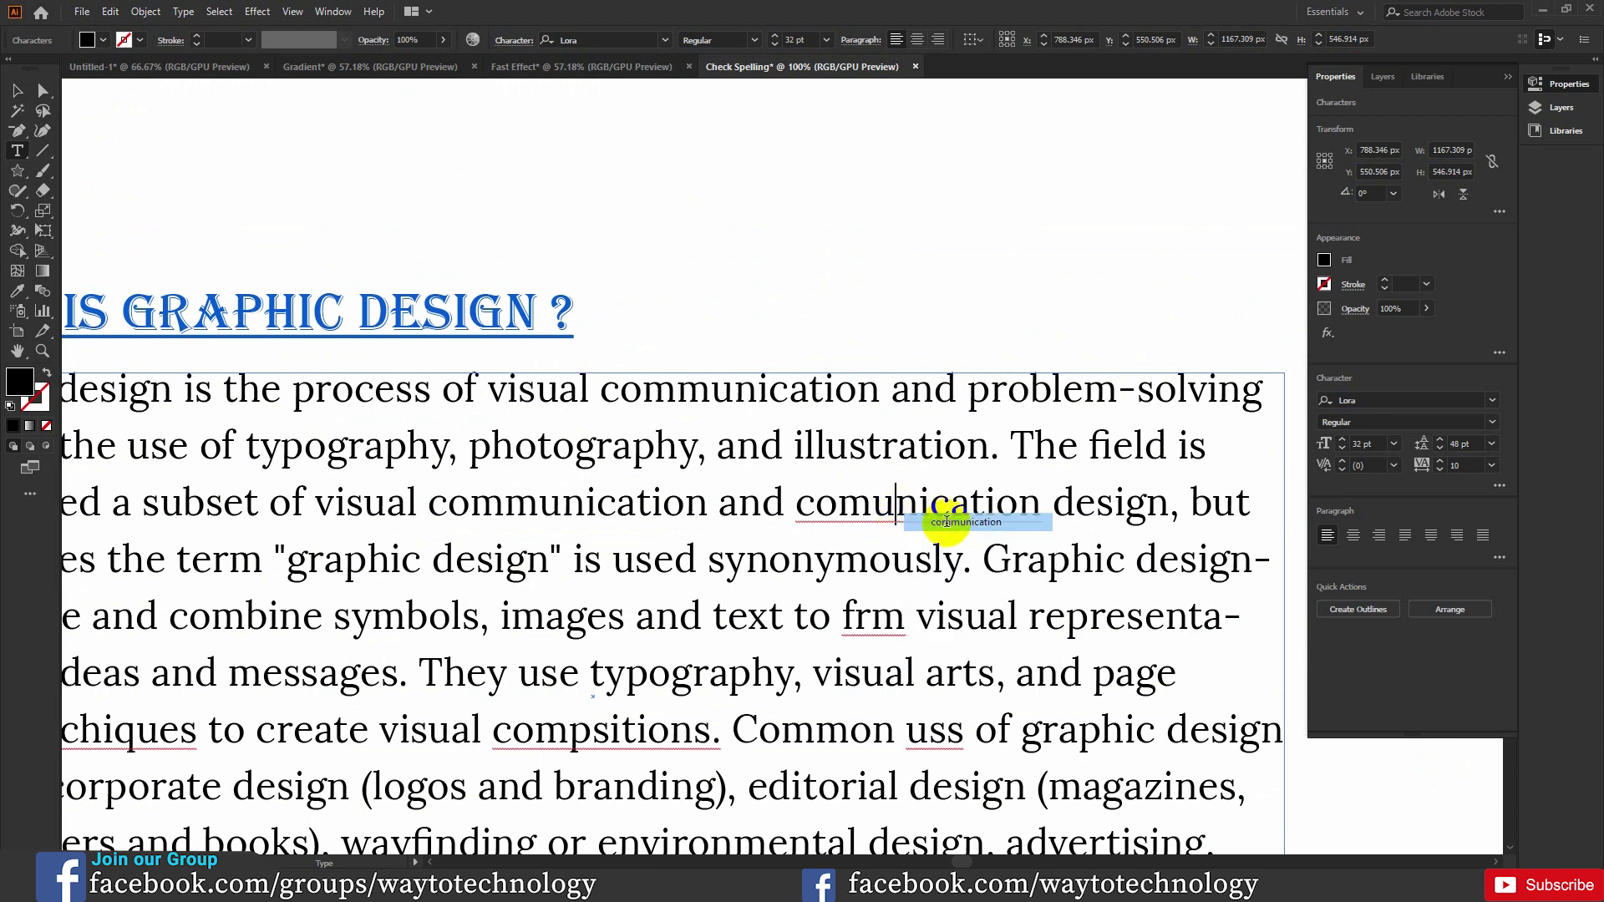
# - Review the spelling suggestions for 'frm' but leave it unchanged
pyautogui.rightClick(942, 618)
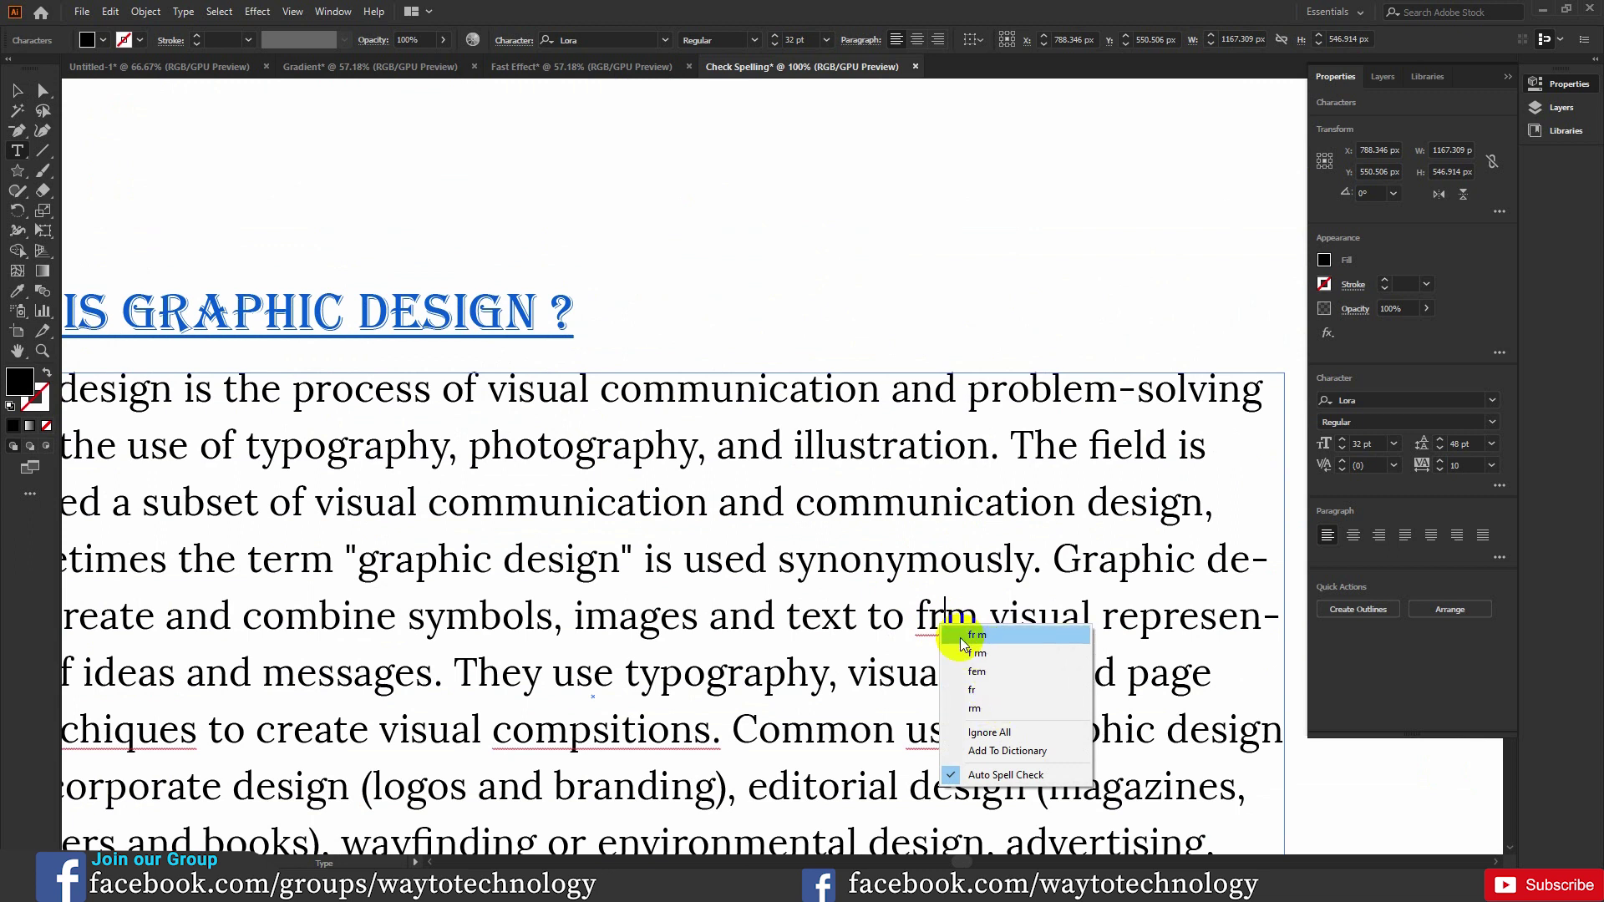
pyautogui.click(925, 622)
pyautogui.rightClick(945, 619)
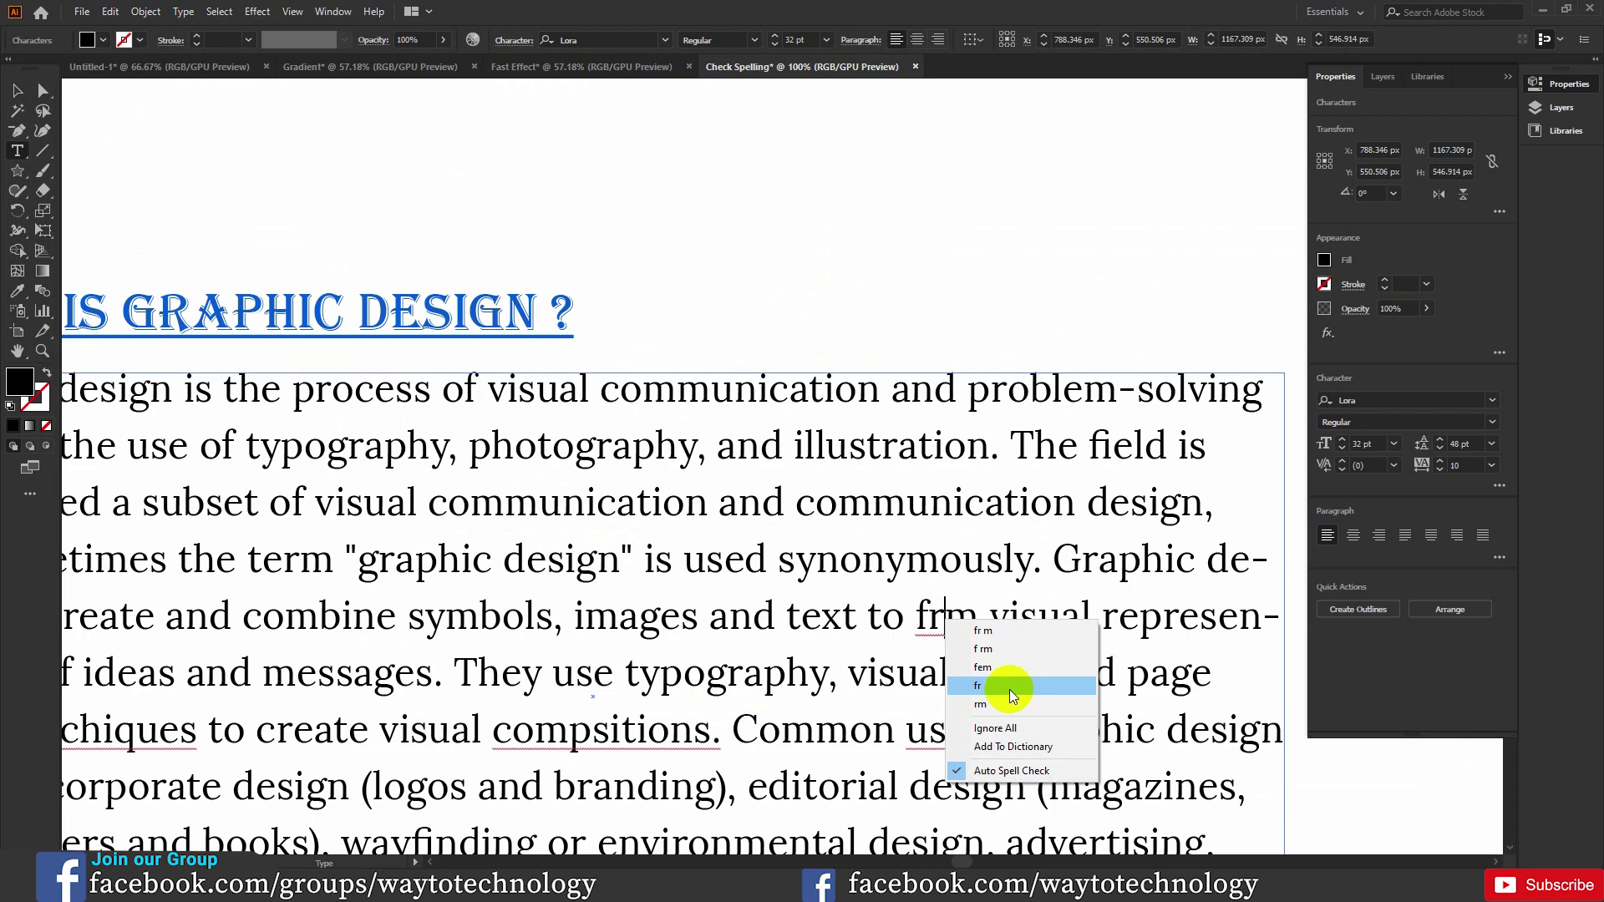
pyautogui.click(646, 731)
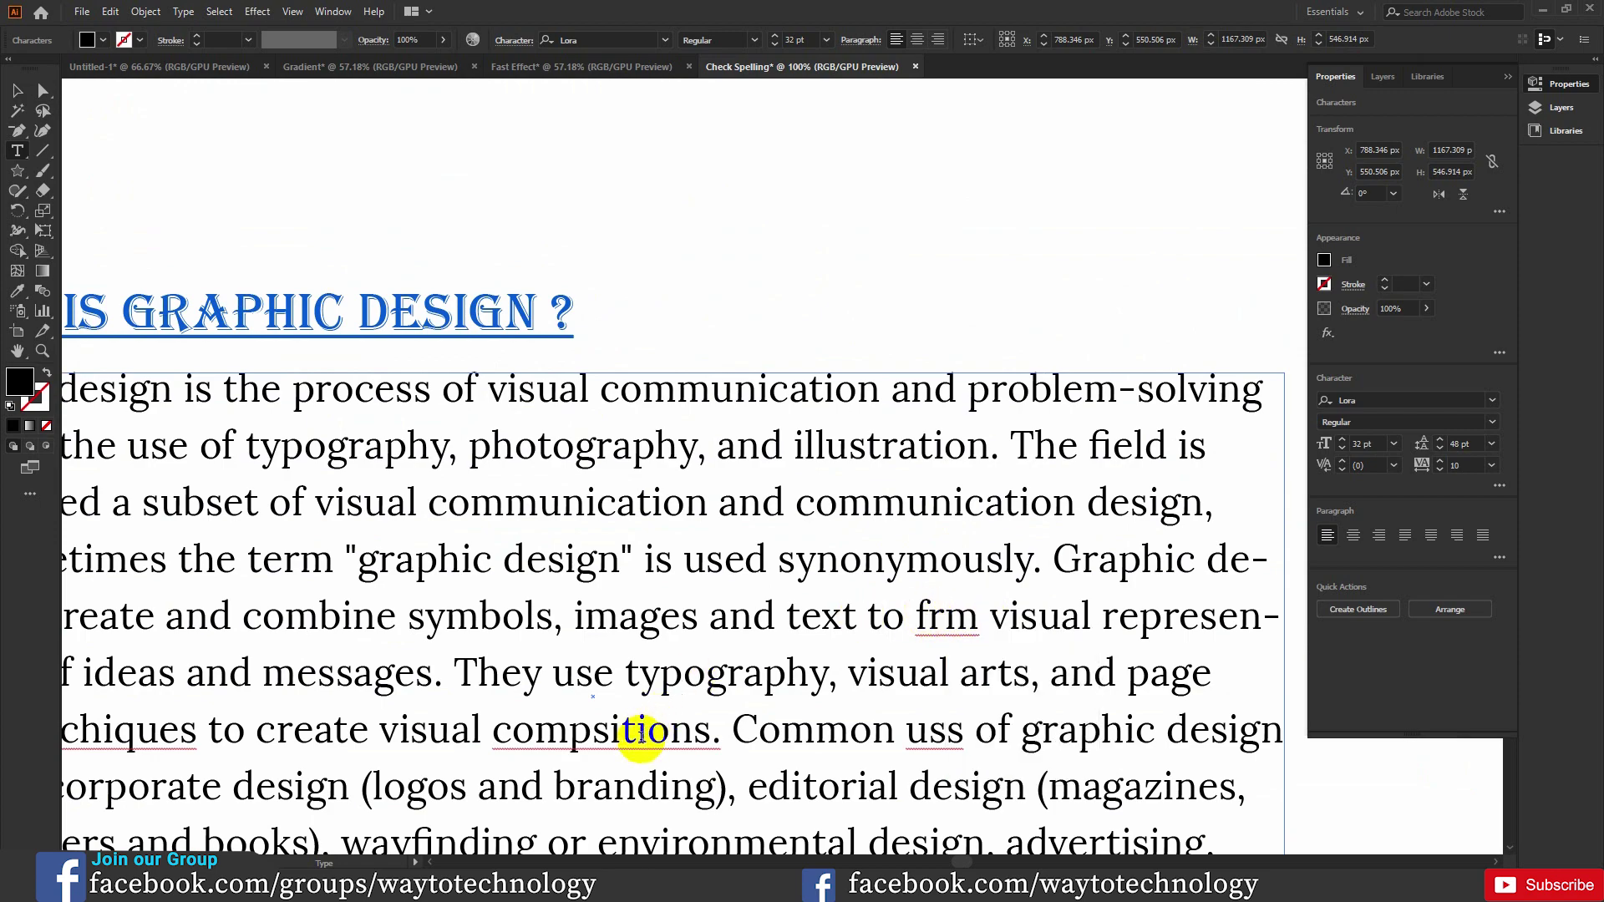